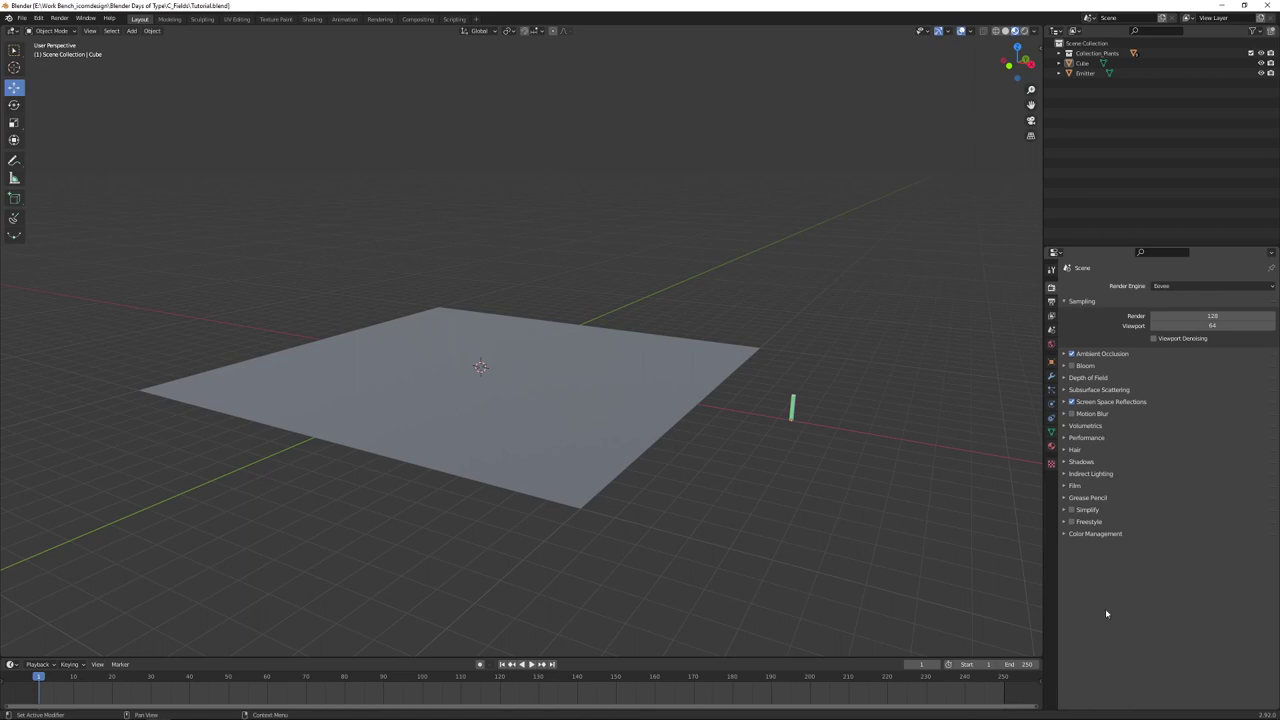
Step: Inspect the Emitter plane's subdivided mesh in Edit Mode and return to Object Mode
middle_click_drag(668, 505, 743, 503)
left_click(691, 480)
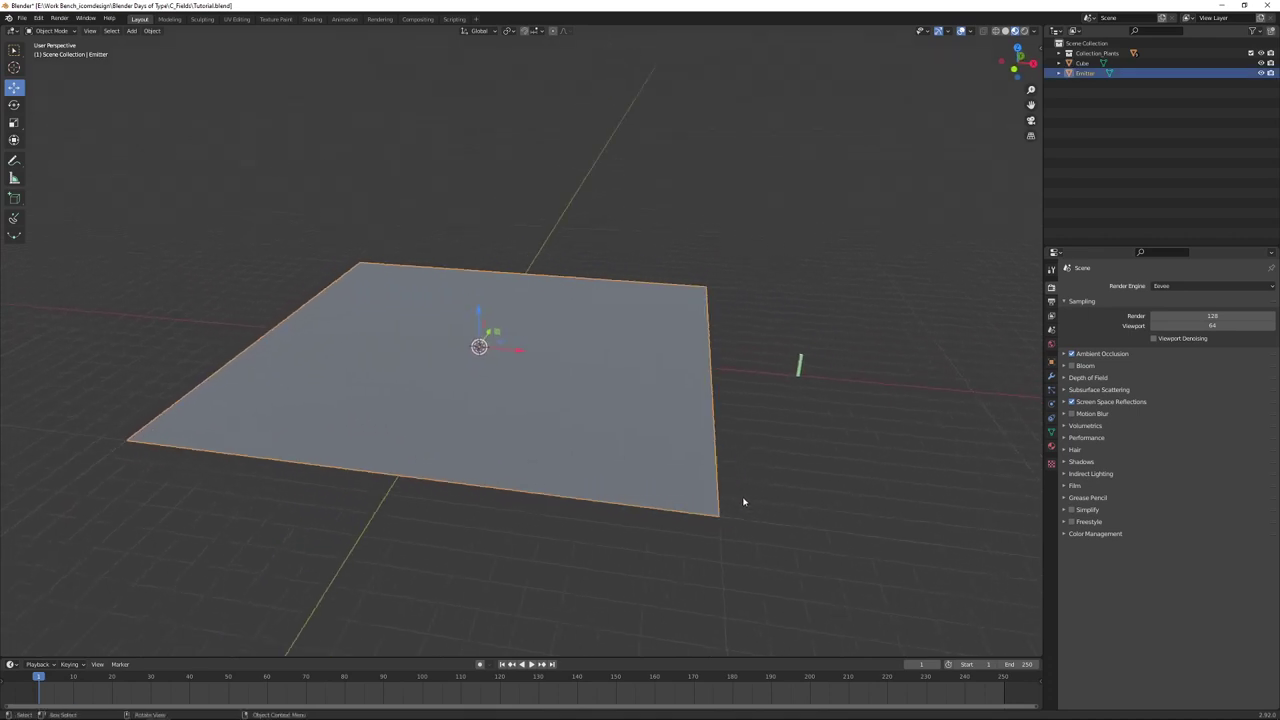
key("Tab")
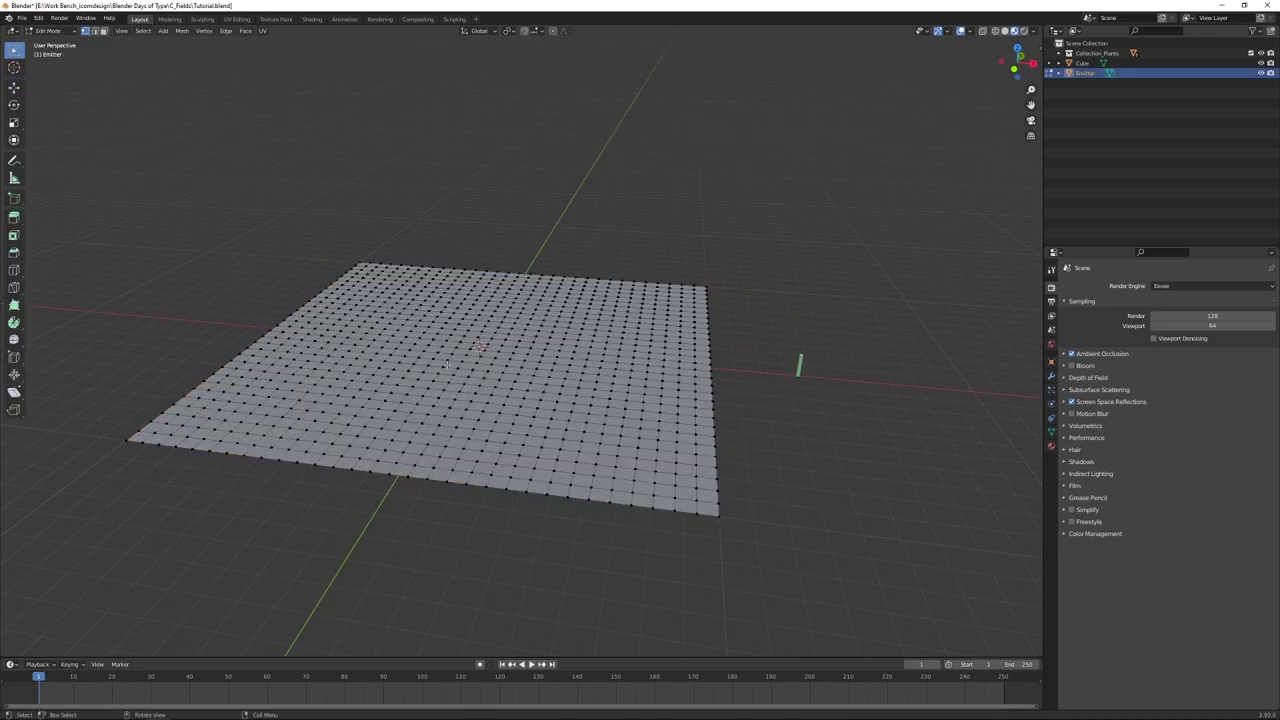
key("ctrl+Tab")
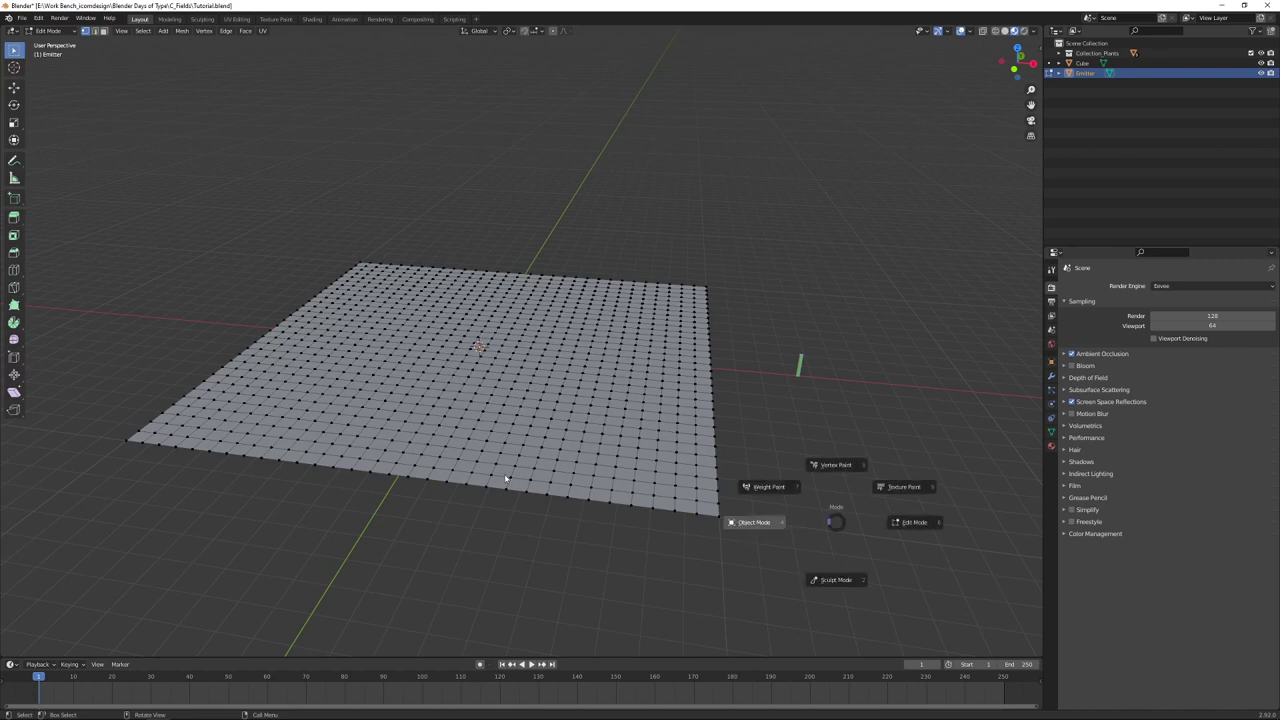
left_click(757, 520)
Step: Examine the small coloured box beside the plane up close and from several sides
left_click(799, 367)
middle_click_drag(800, 371, 816, 452)
key("KP_Decimal")
middle_click_drag(536, 476, 763, 506)
scroll(594, 474, "down", 5)
left_click(654, 471)
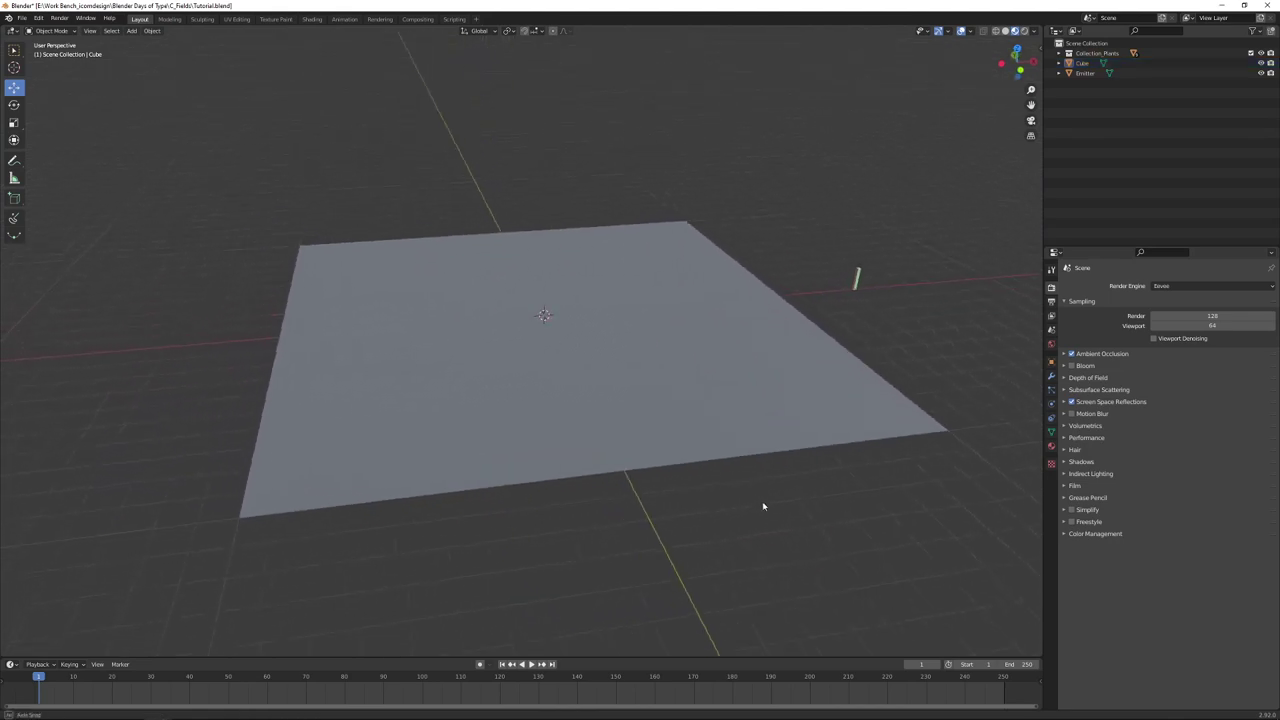
Step: Circle-select a large round area of vertices in the middle of the Emitter plane from the top view in Edit Mode
left_click(666, 443)
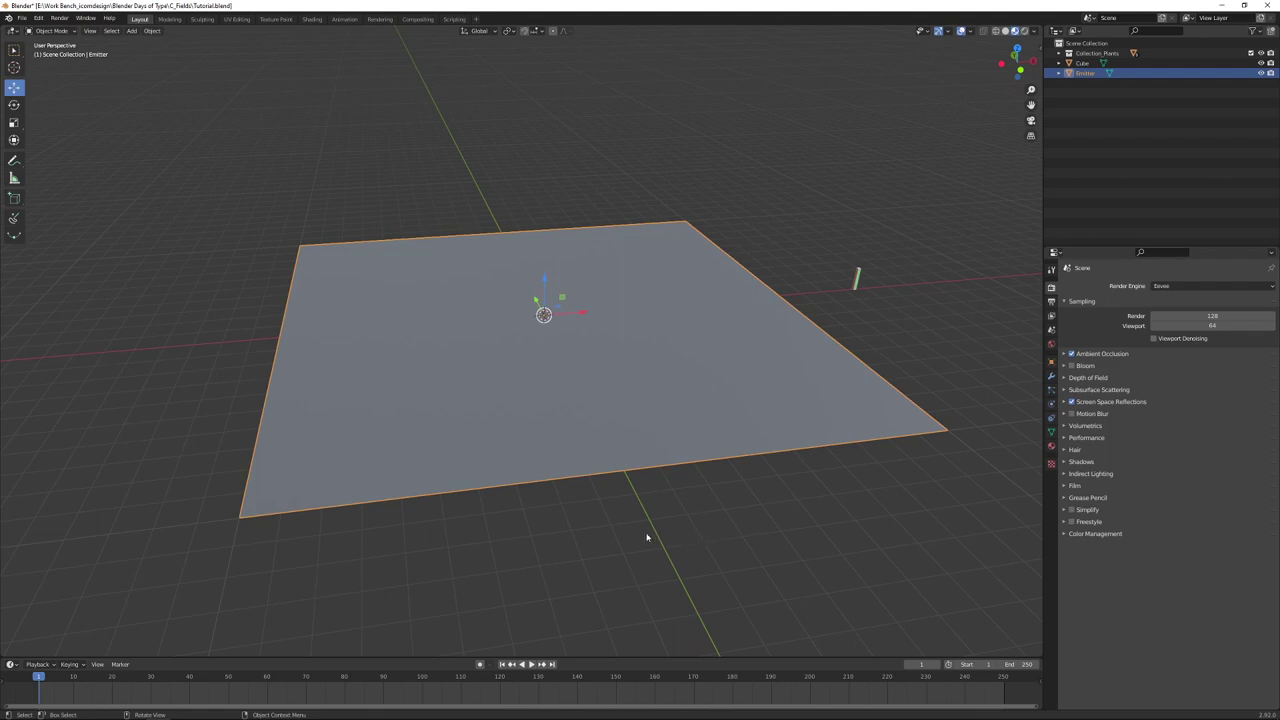
key("KP_7")
key("Tab")
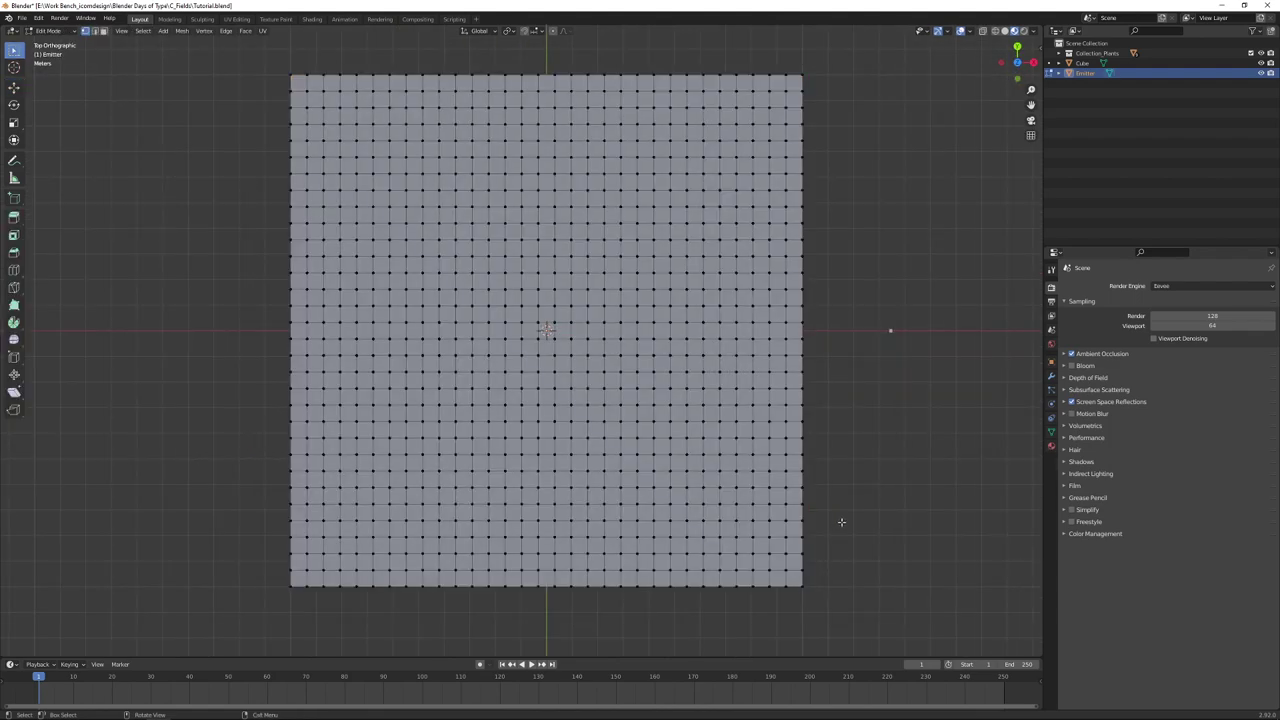
key("c")
scroll(560, 340, "down", 10)
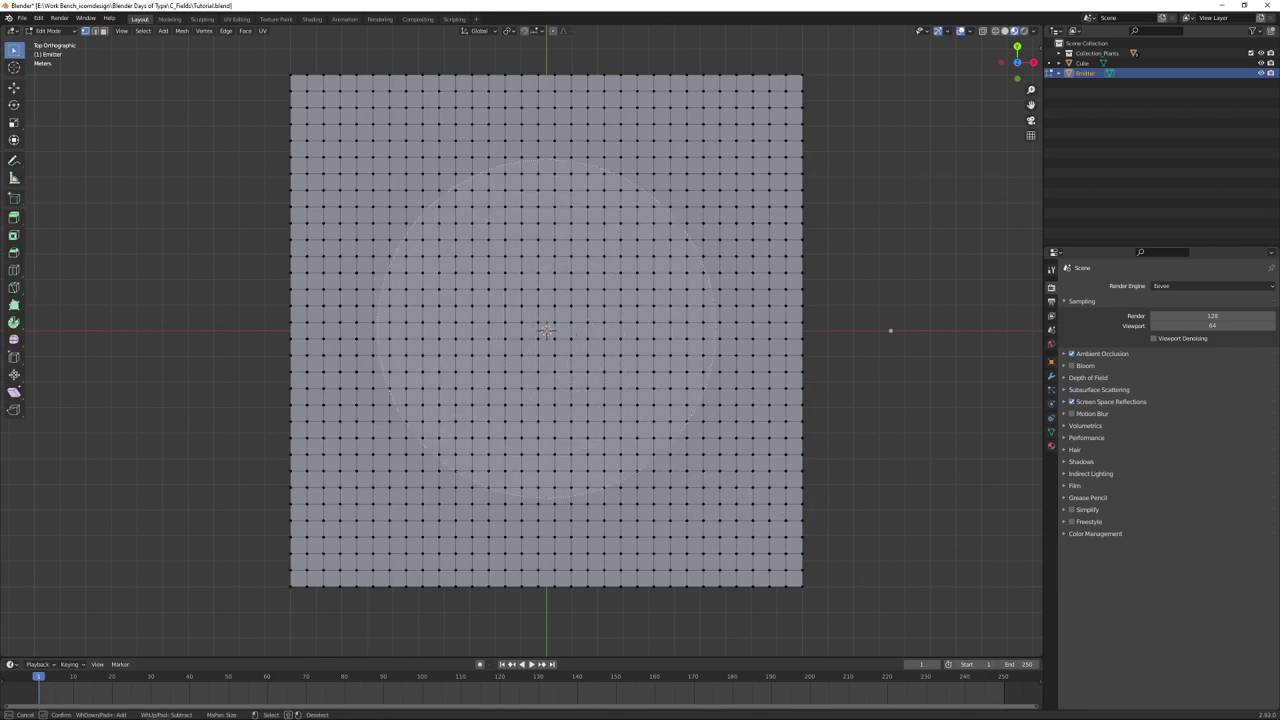
scroll(546, 331, "down", 1)
scroll(546, 331, "down", 2)
left_click(546, 331)
right_click(776, 401)
Step: Assign the selected round area of vertices to a new vertex group and return to Object Mode
key("ctrl")
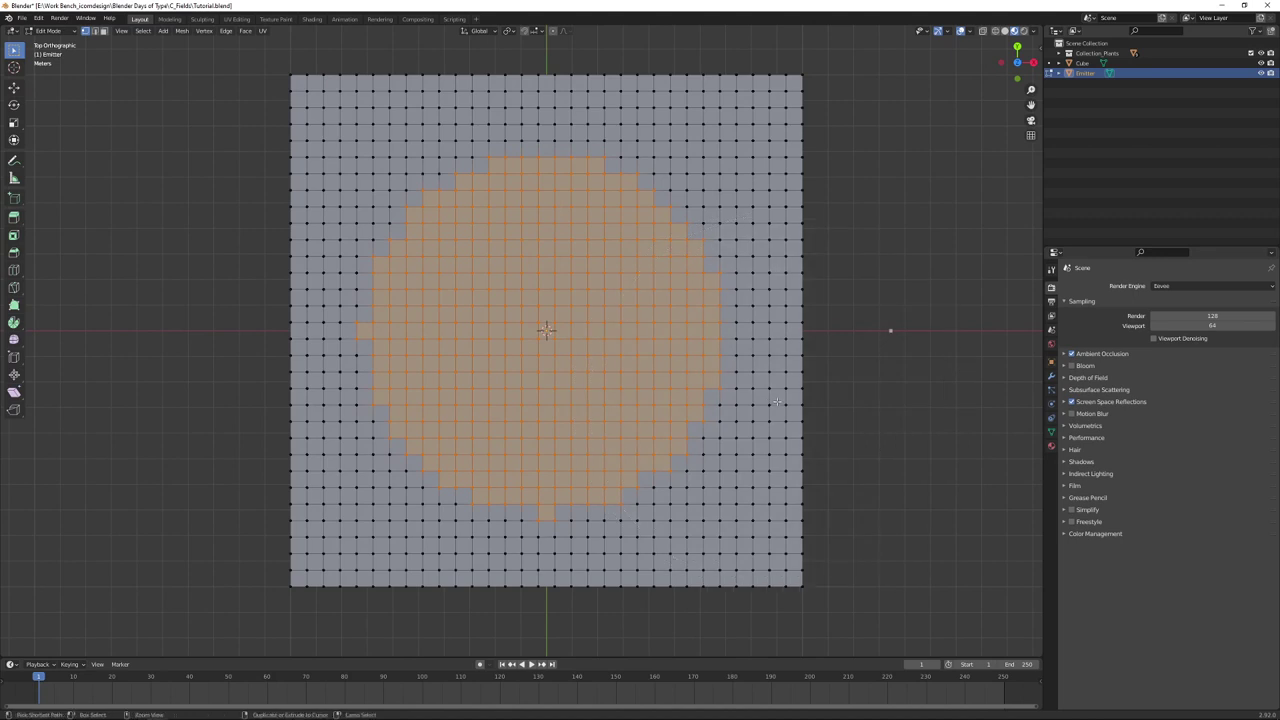
key("F9")
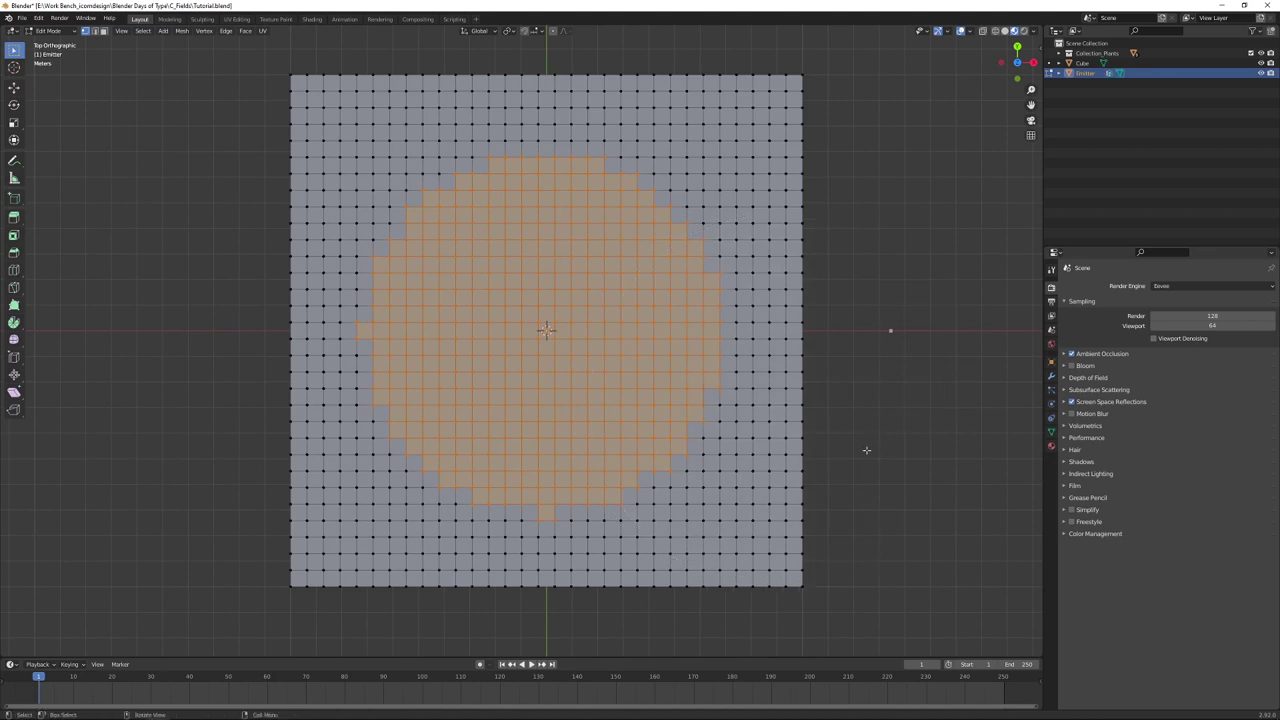
key("Tab")
Step: Move the coloured box about 1.66 m along X, away from the plane
middle_click_drag(651, 394, 687, 372)
left_click(778, 255)
left_click_drag(809, 260, 836, 258)
middle_click_drag(833, 298, 795, 430)
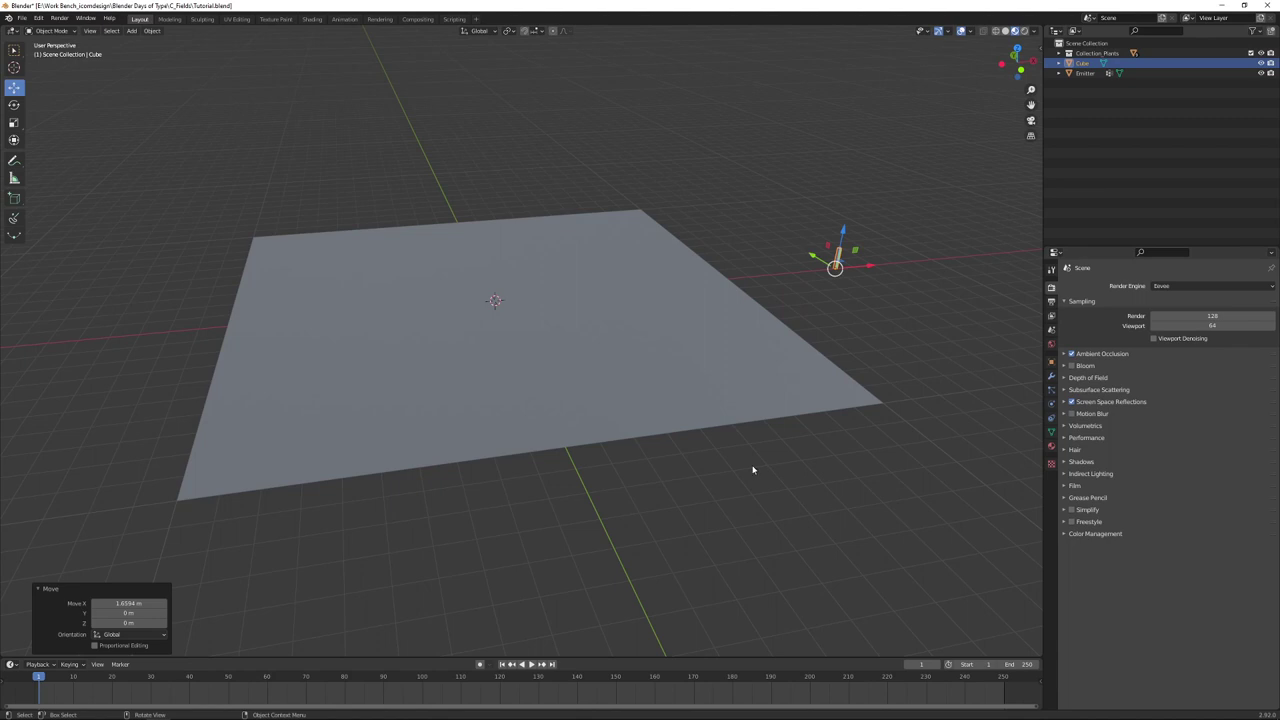
Step: Rotate the coloured box -90° about the global X axis so it lies flat
middle_click_drag(826, 420, 733, 430)
scroll(686, 457, "up", 2)
scroll(686, 457, "down", 1)
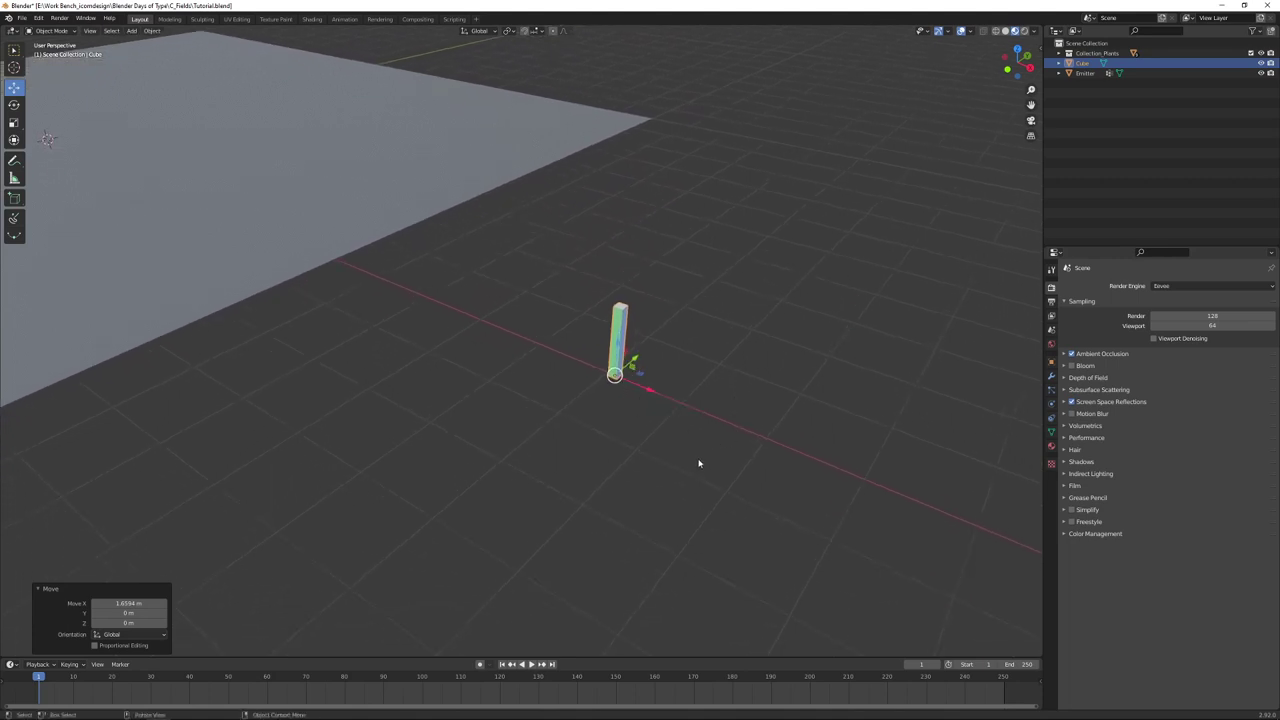
key("r")
key("x")
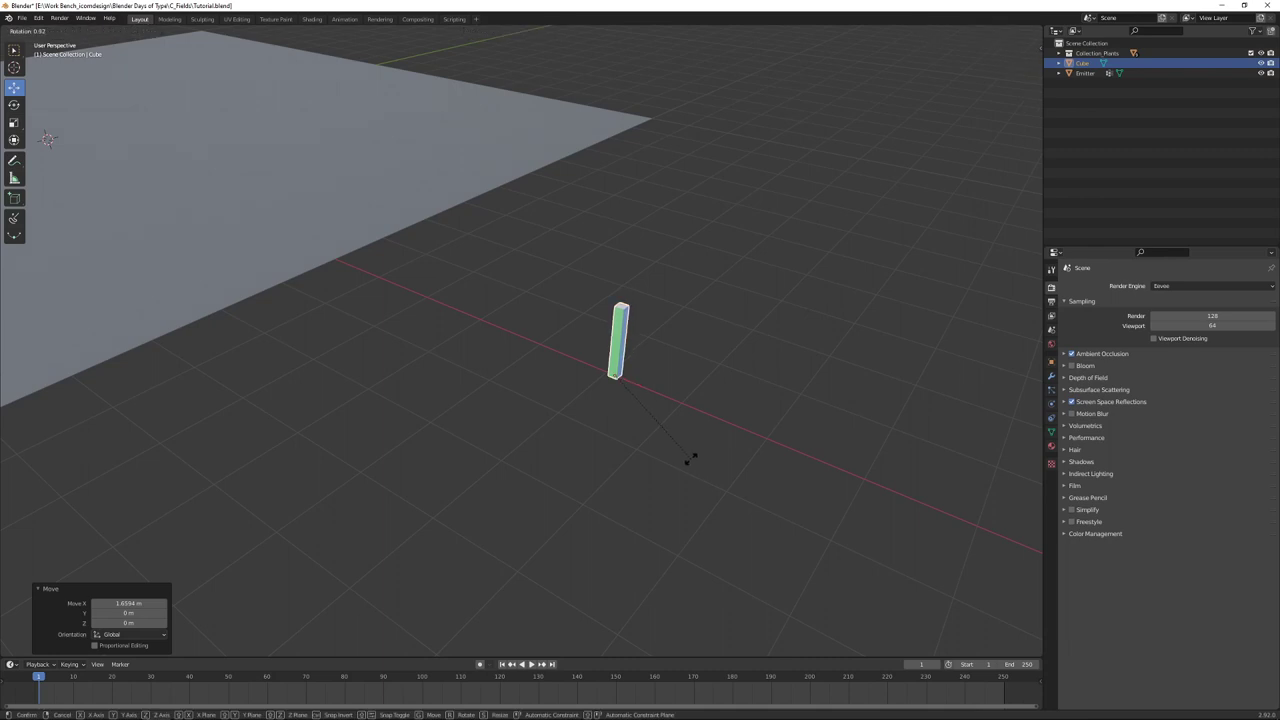
type("90")
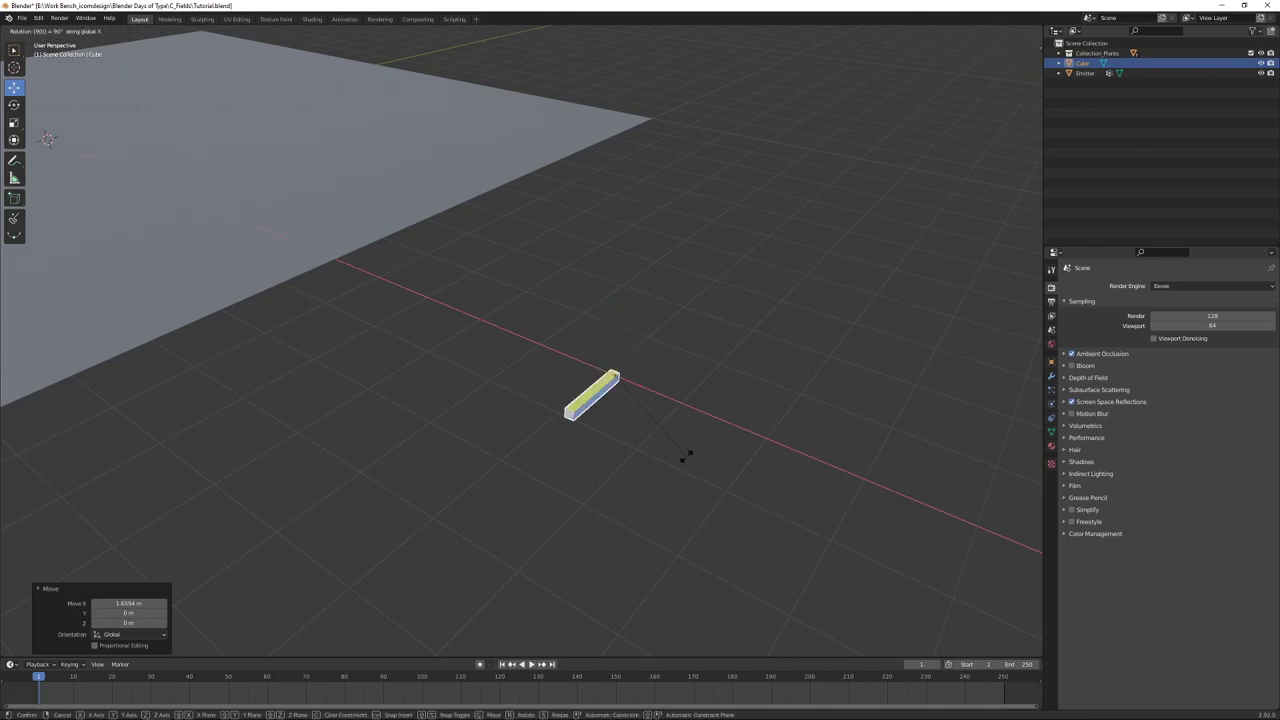
type("-")
key("Return")
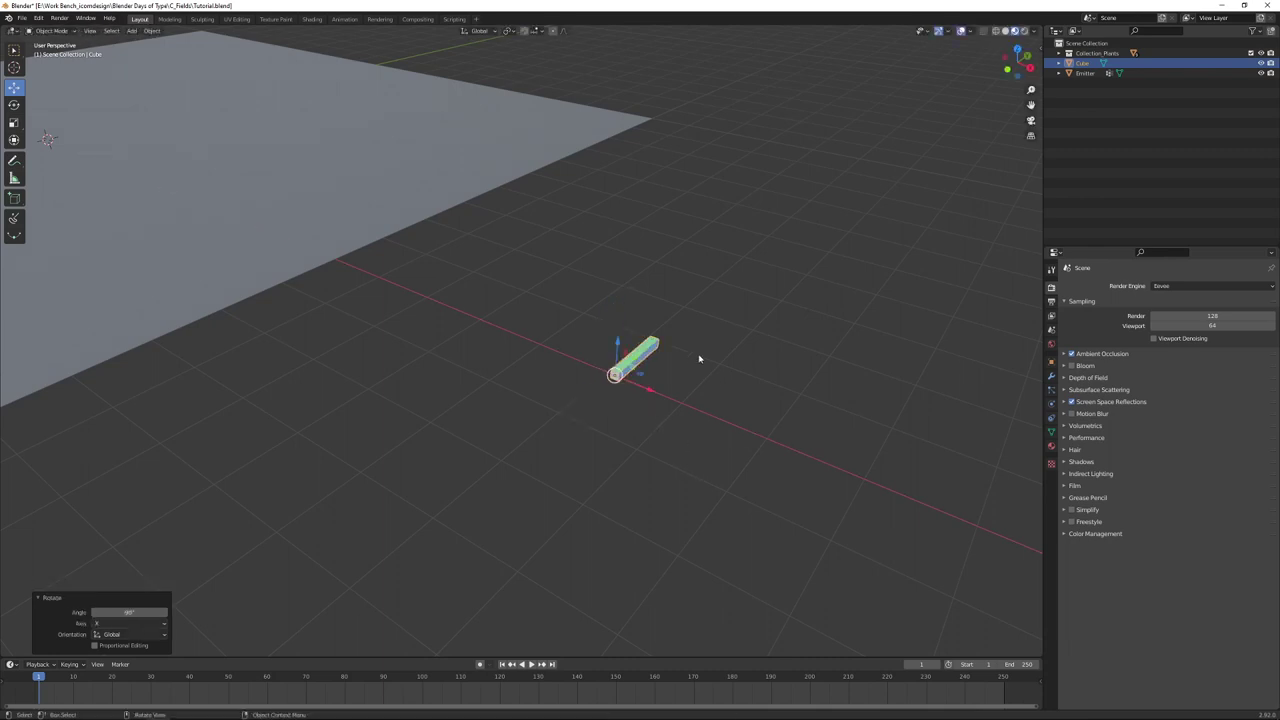
Step: Apply the rotation and scale of the coloured box
middle_click_drag(732, 437, 760, 440)
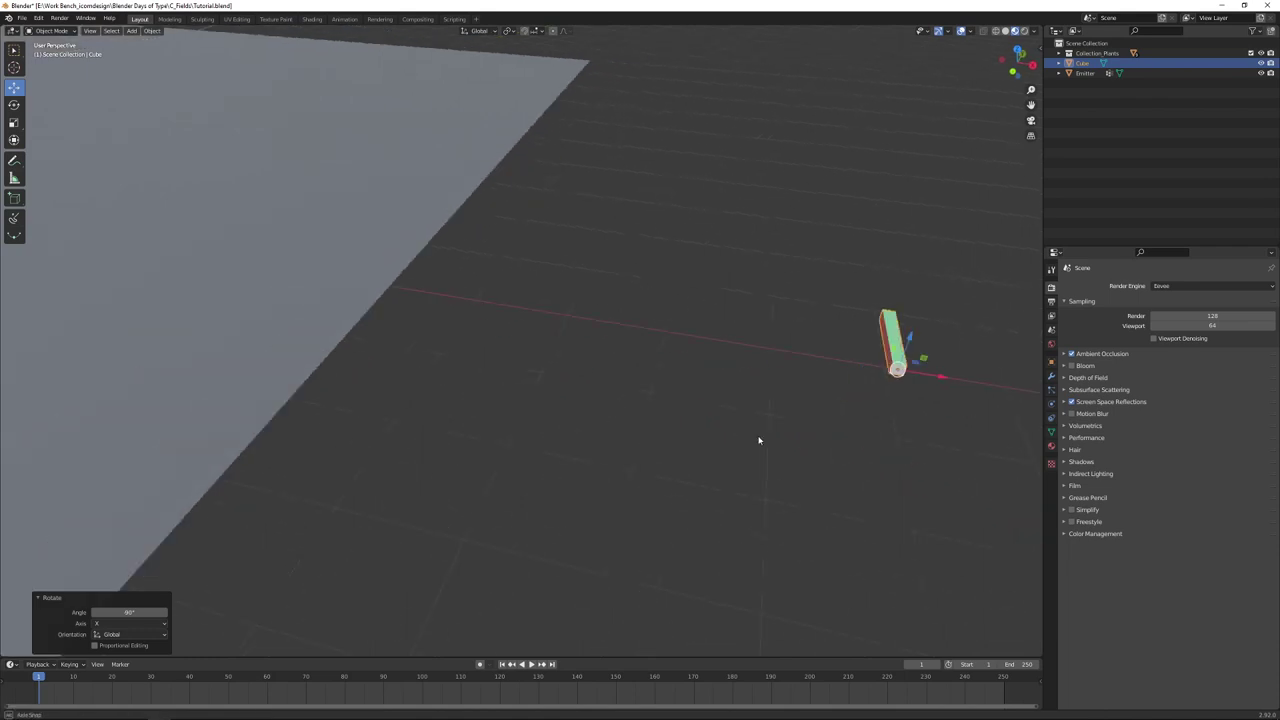
key("ctrl+a")
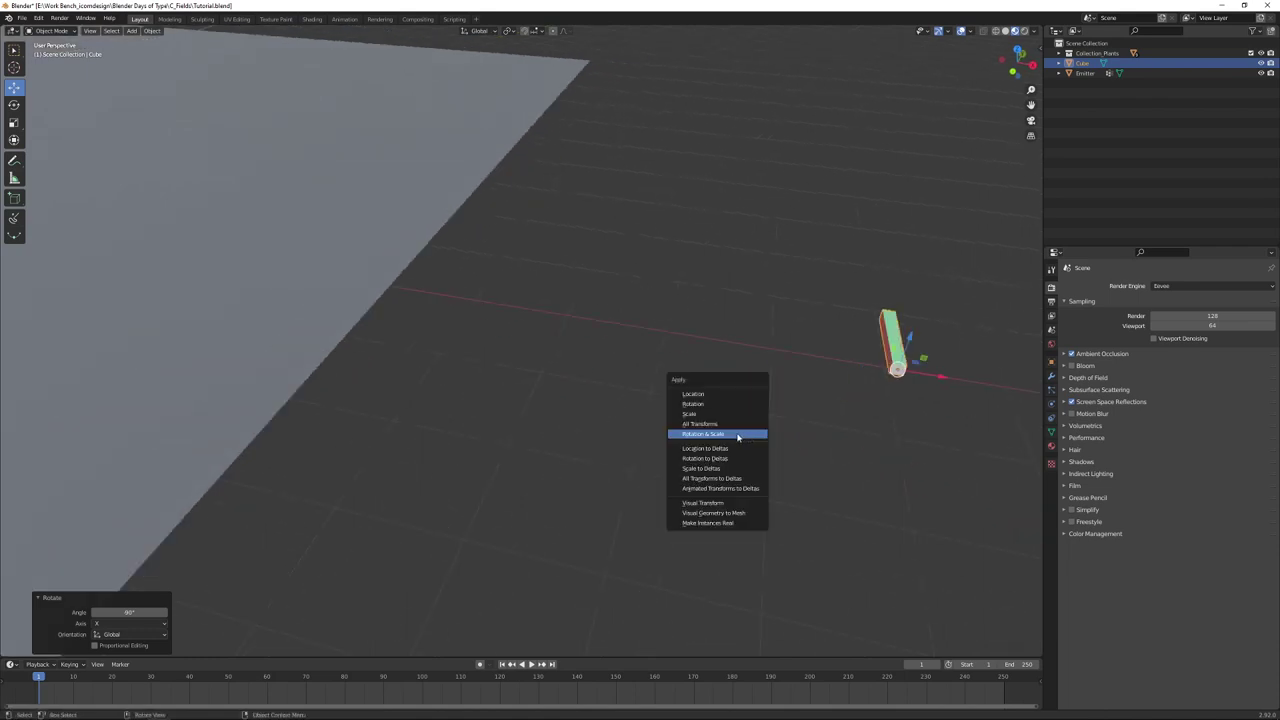
left_click(740, 435)
Step: Move the coloured box farther away from the plane along the X axis
scroll(740, 437, "down", 5)
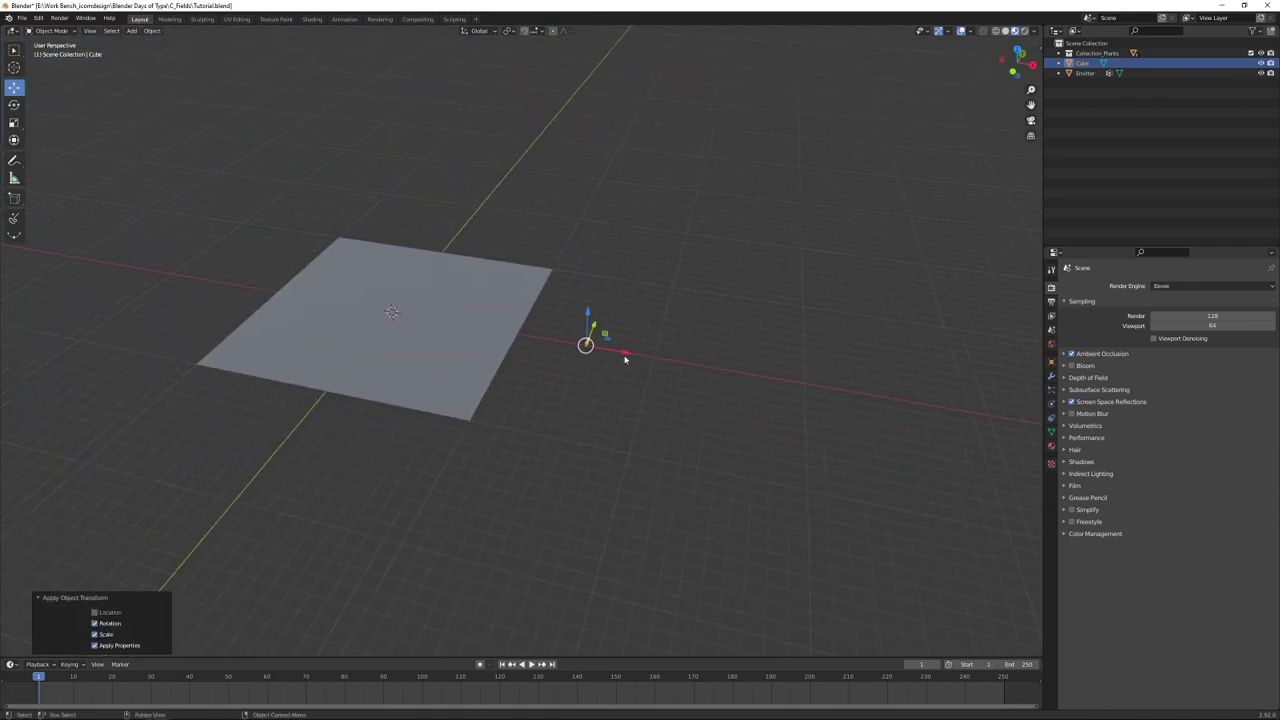
key("g")
key("x")
left_click(722, 427)
Step: Add a Hair particle system to the Emitter plane with the Advanced and Rotation options enabled
middle_click_drag(722, 427, 771, 412)
left_click(754, 418)
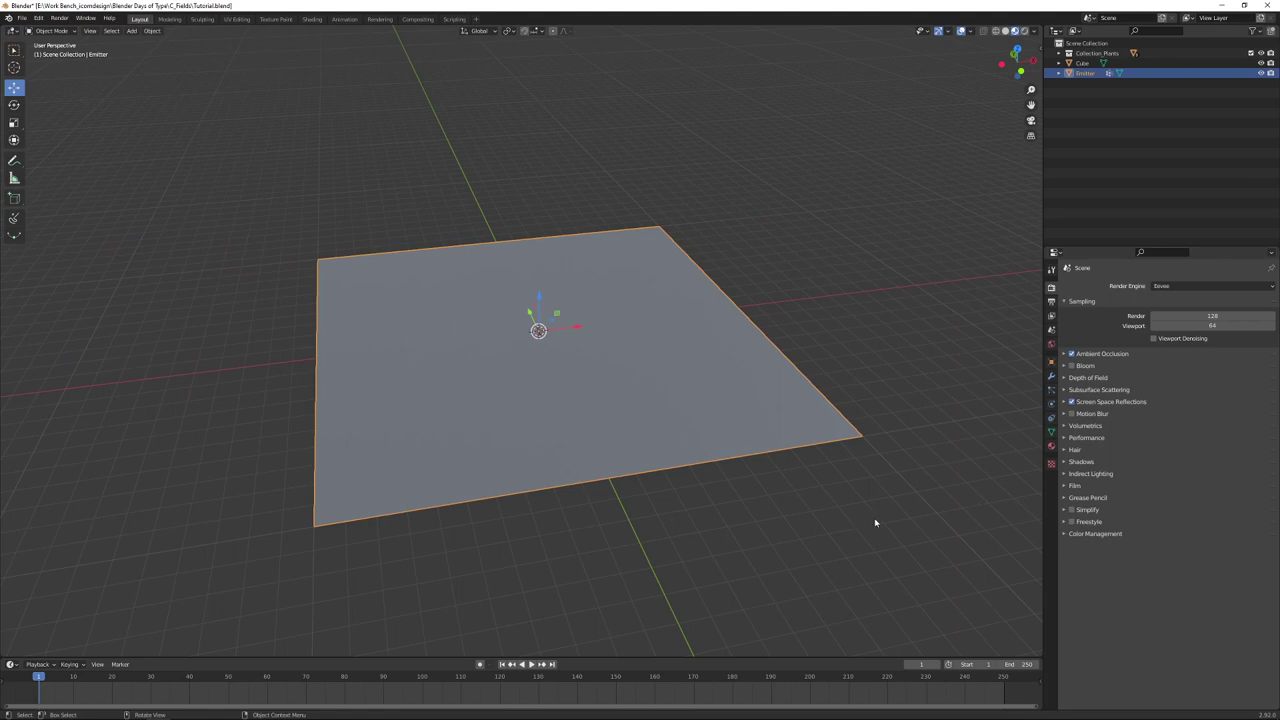
left_click(1051, 389)
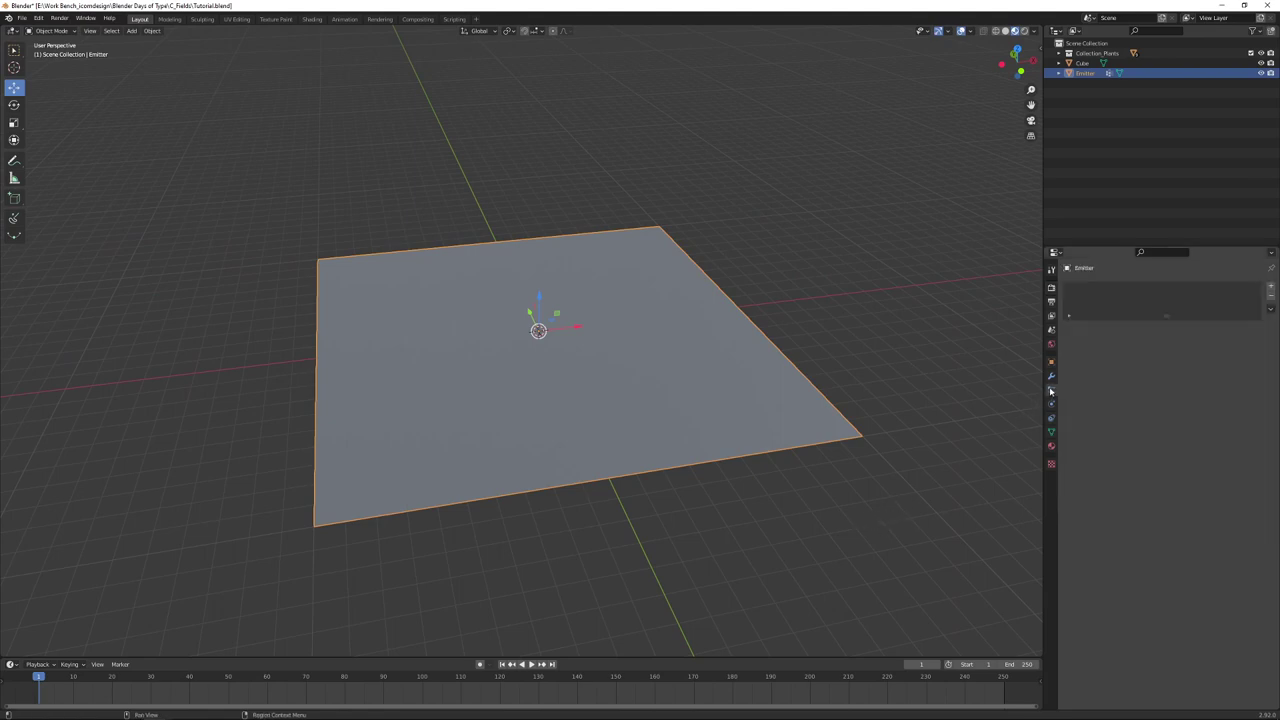
left_click(1271, 289)
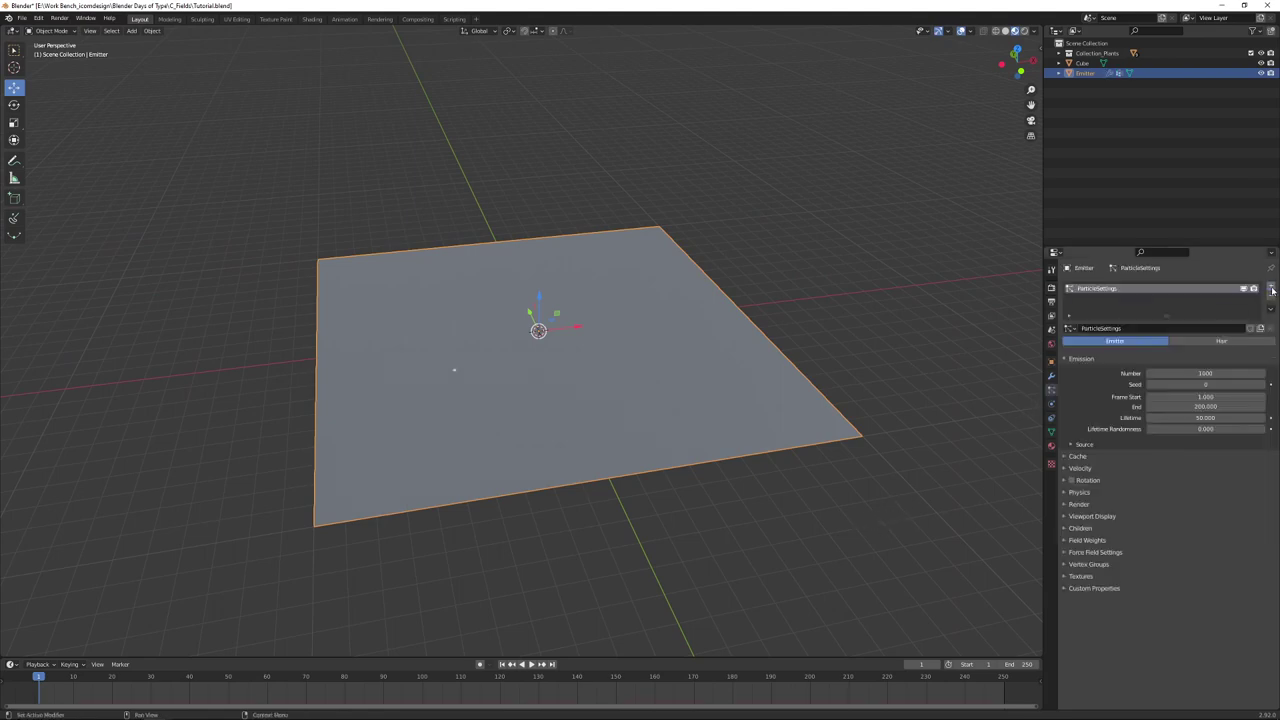
left_click(1221, 342)
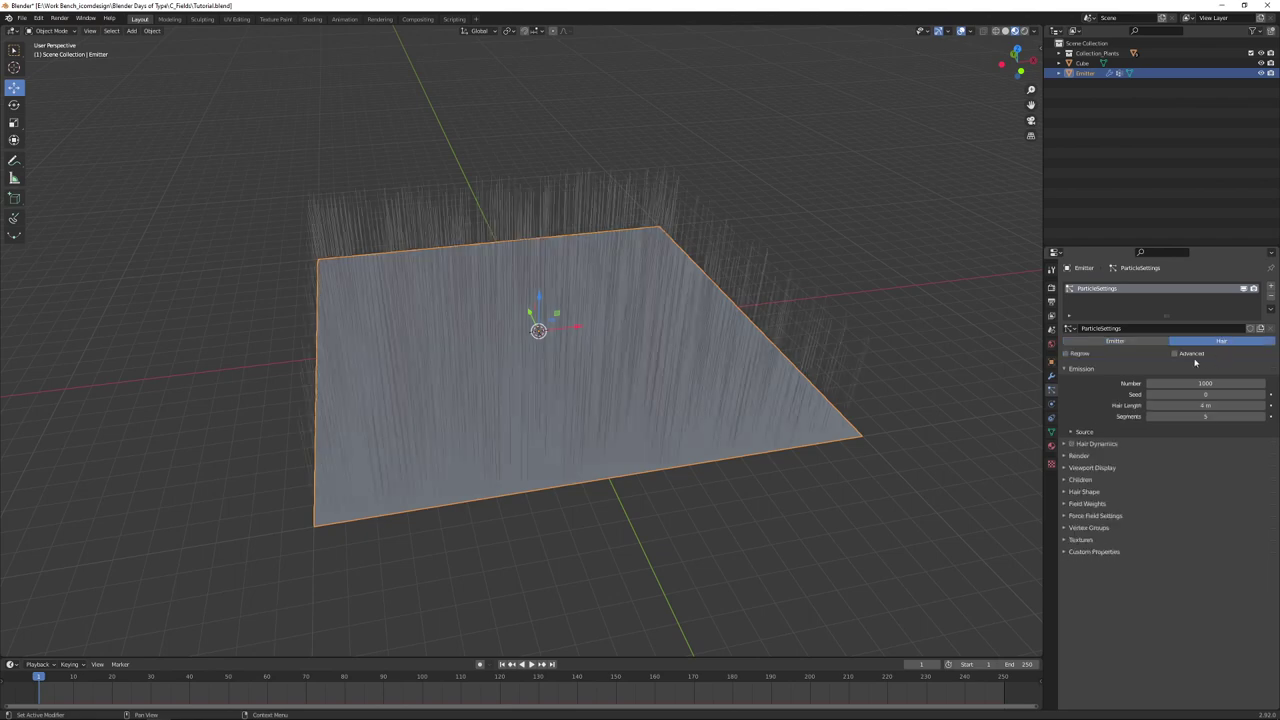
left_click(1175, 354)
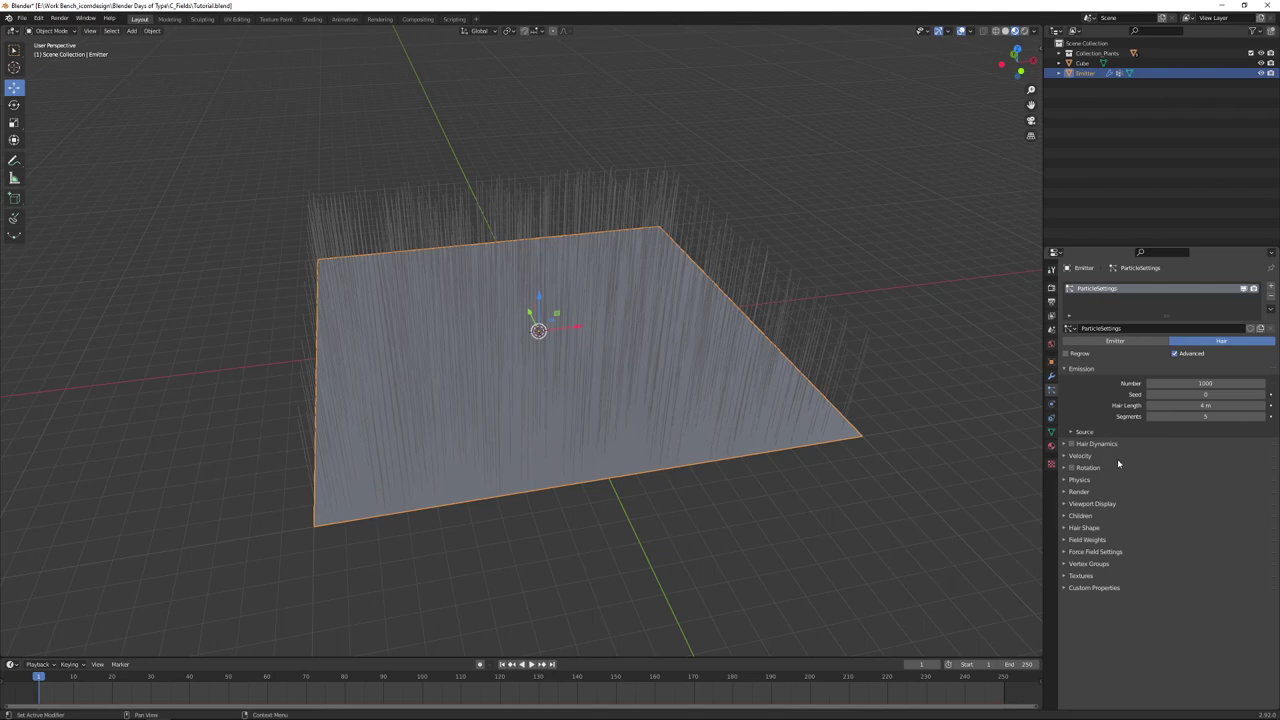
left_click(1073, 468)
Step: Render the particles as Object, with Cube as the instance object
left_click(1079, 492)
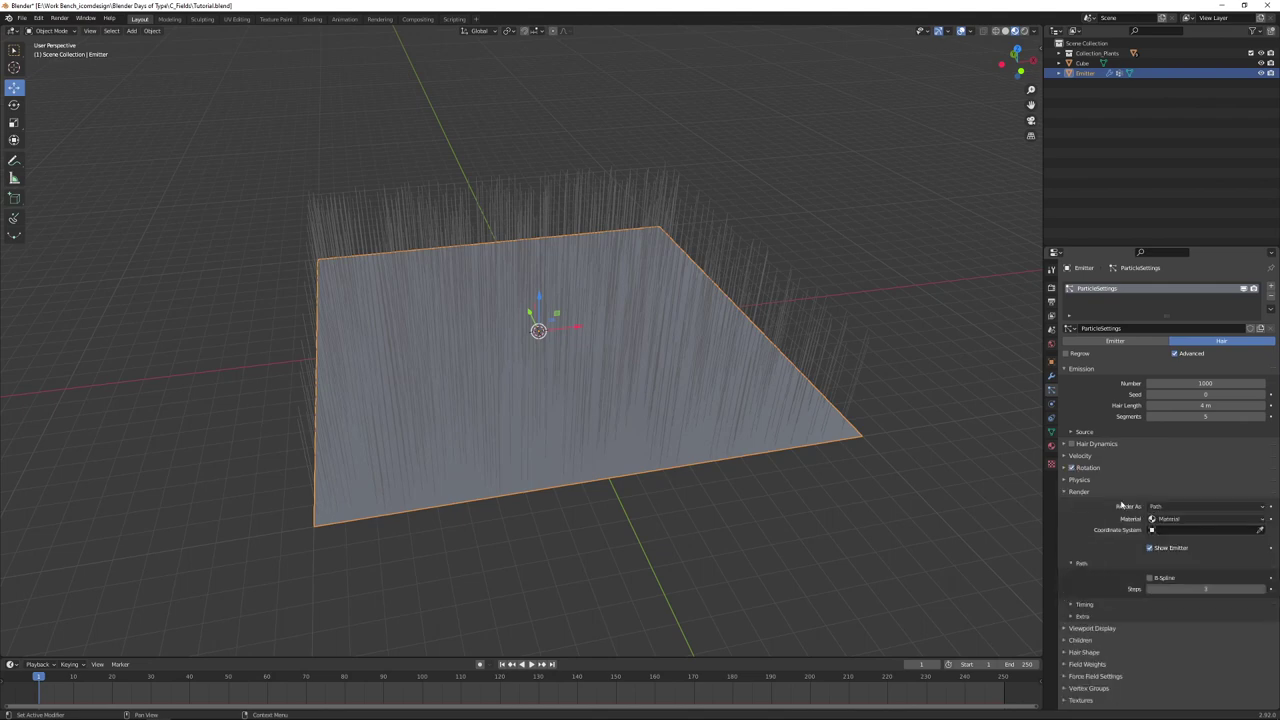
left_click(1170, 507)
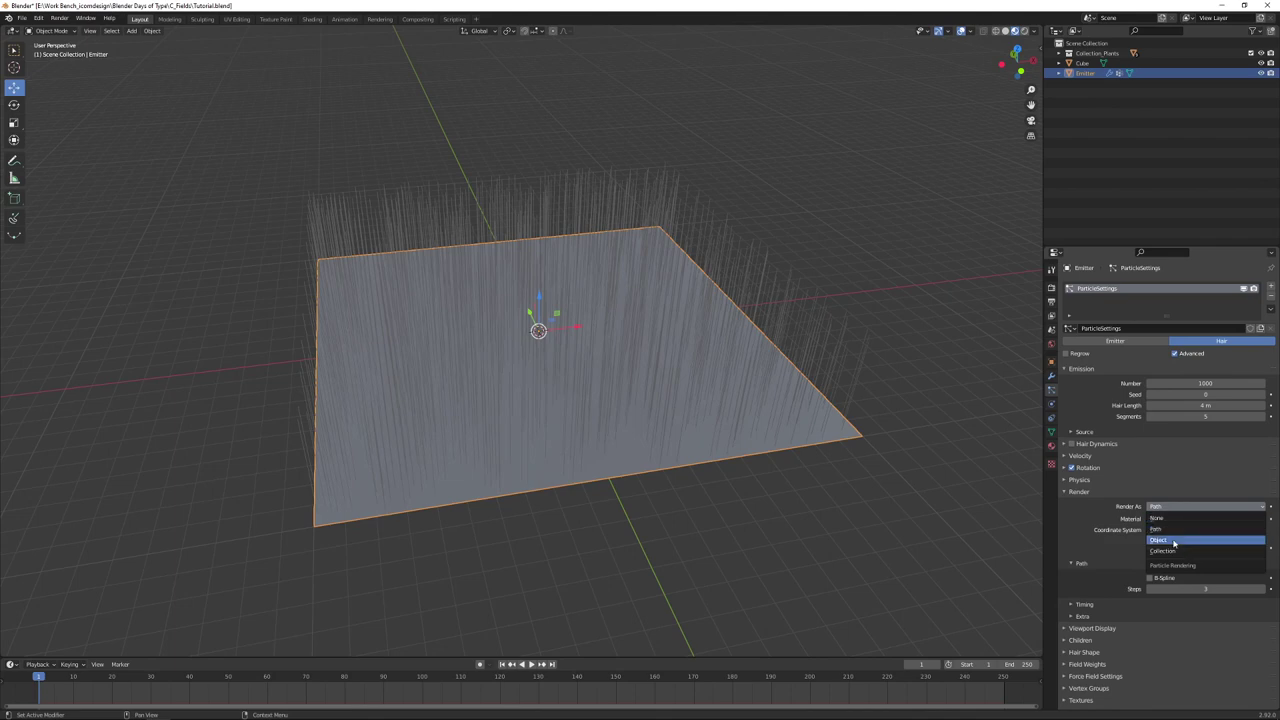
left_click(1174, 541)
left_click(1180, 579)
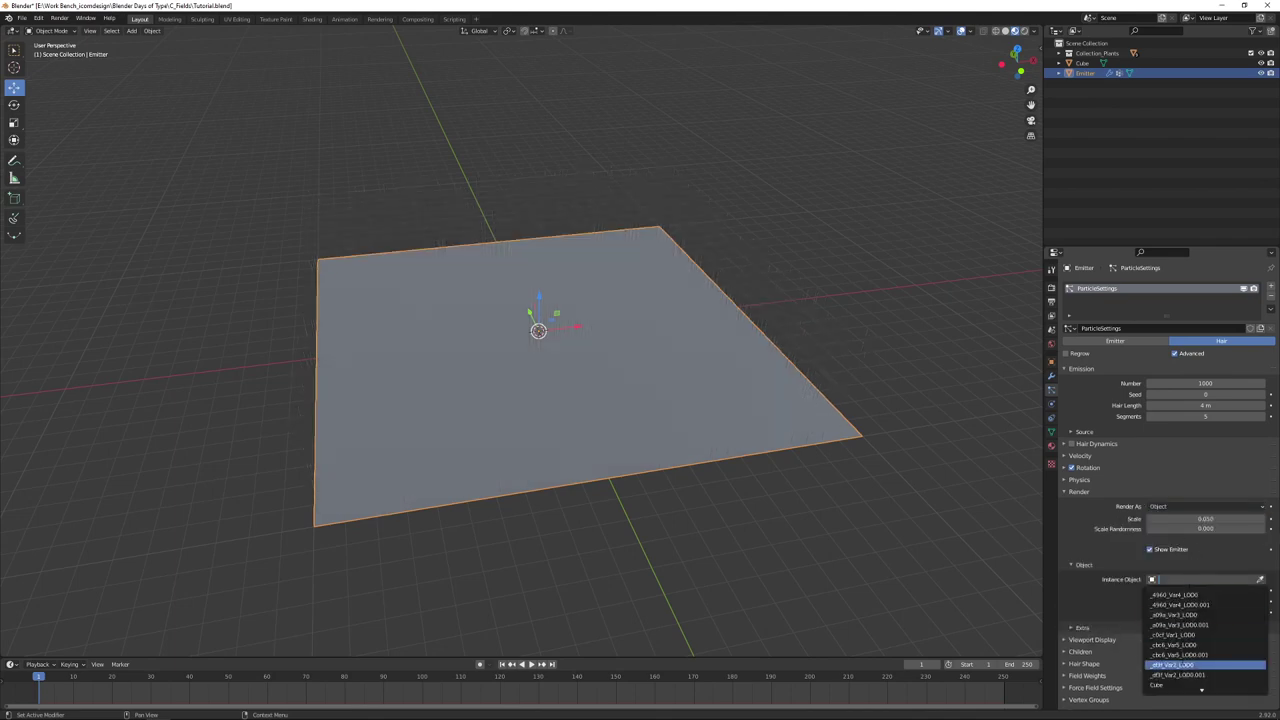
left_click(1158, 685)
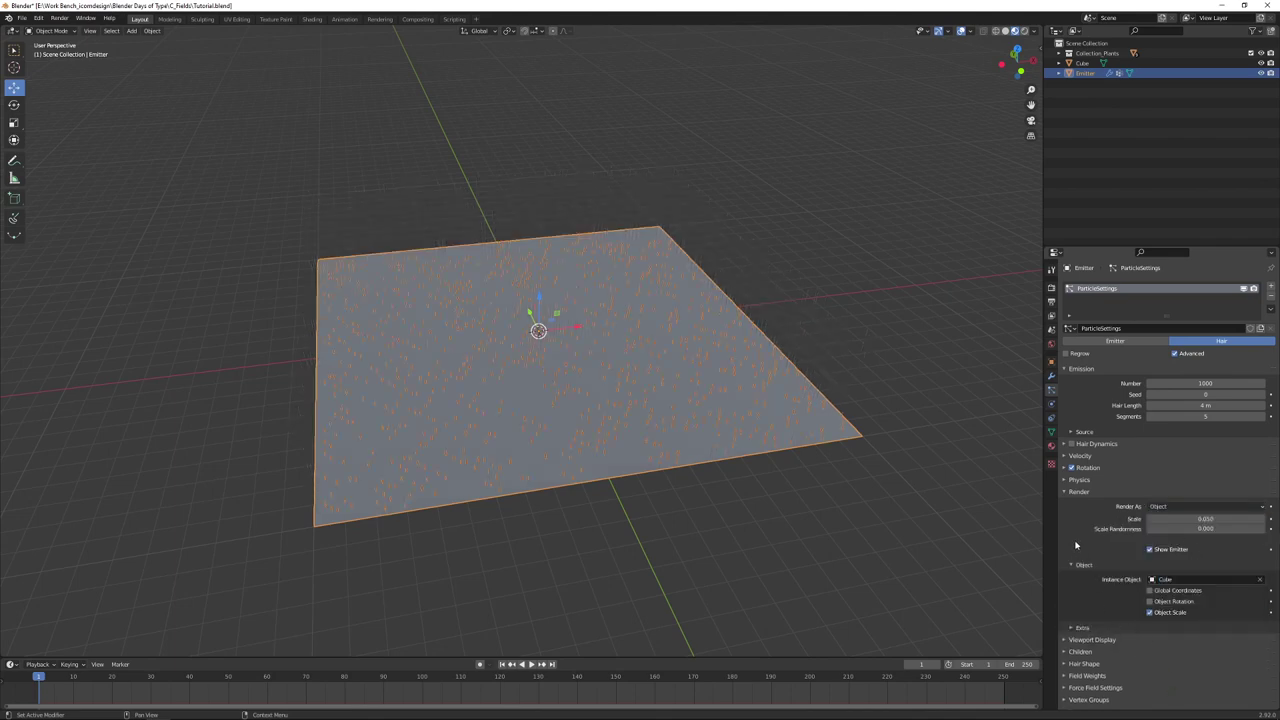
Step: Set the particles' render scale to 0.5 and their scale randomness to about 0.371
left_click(1190, 521)
type("0.8")
key("Return")
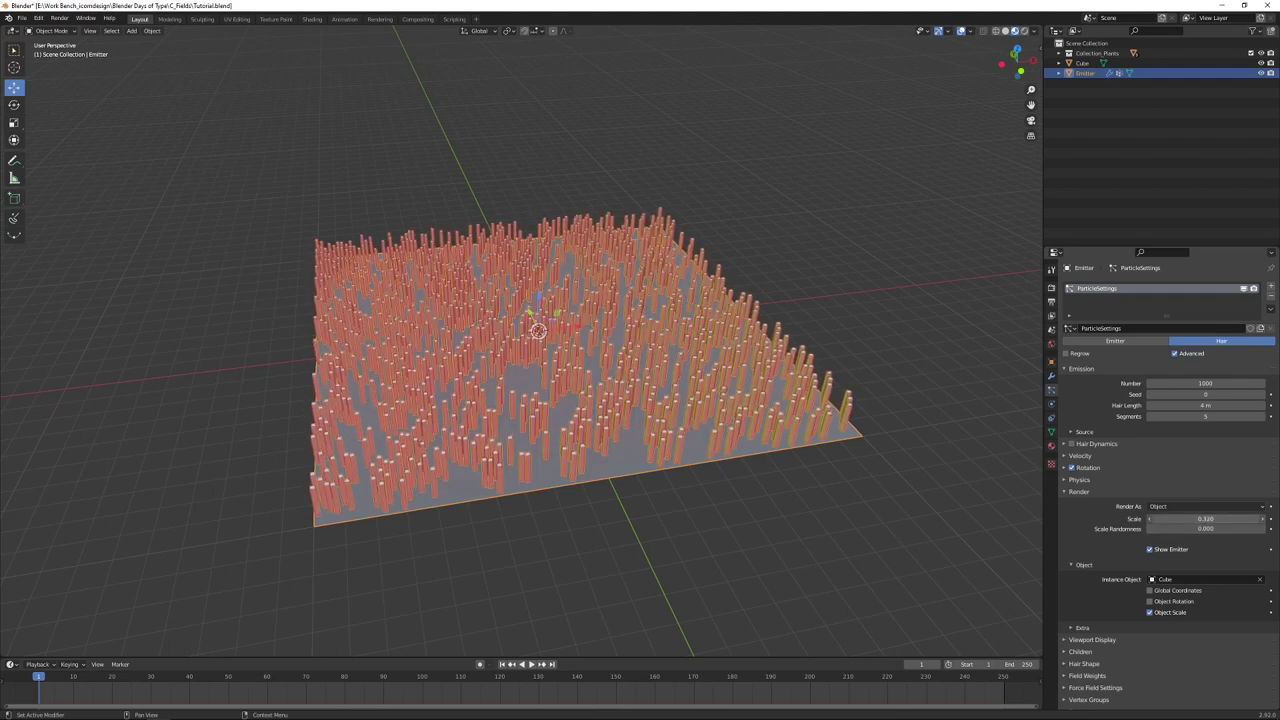
mouse_move(1205, 519)
left_mouse_down()
mouse_move(1180, 519)
mouse_move(1195, 519)
left_mouse_up()
left_click(1180, 518)
type("0.5")
key("Return")
left_click_drag(1203, 531, 1148, 547)
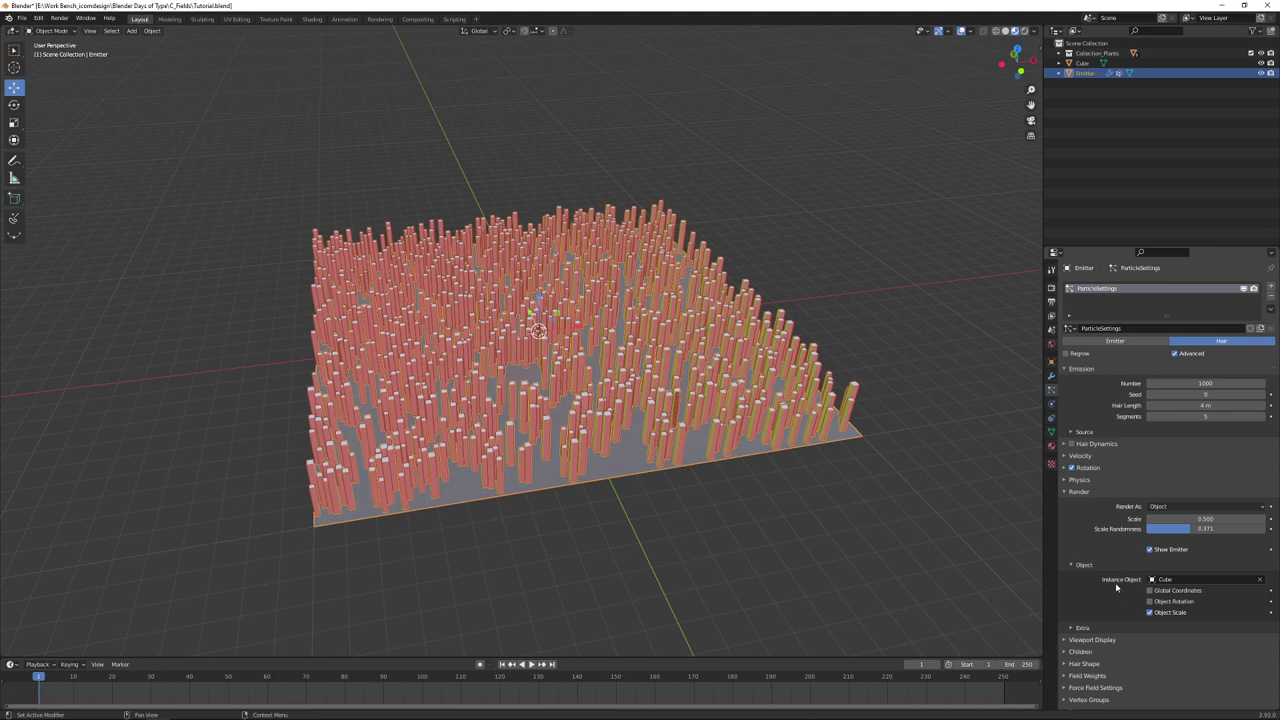
Step: Limit the particle density to the vertex group named Group
left_click(1081, 700)
scroll(1081, 692, "down", 3)
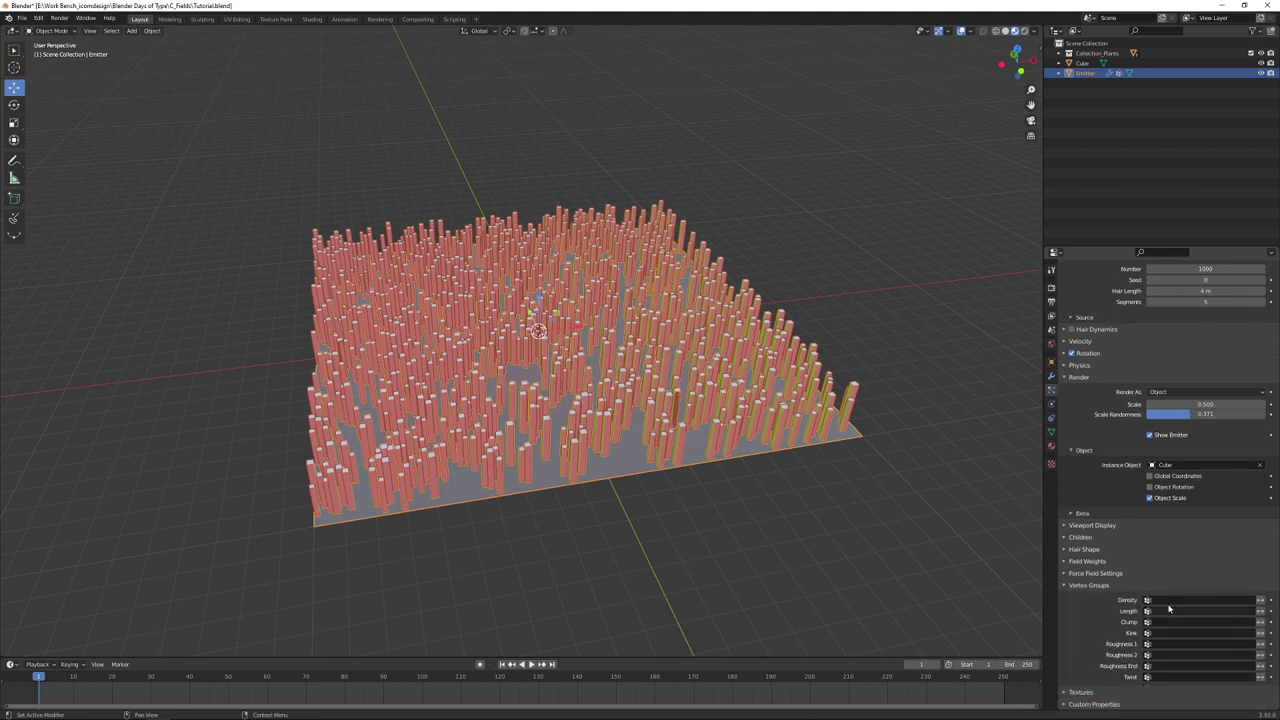
left_click(1169, 602)
left_click(1170, 614)
mouse_move(800, 500)
middle_mouse_down()
mouse_move(719, 501)
mouse_move(814, 509)
middle_mouse_up()
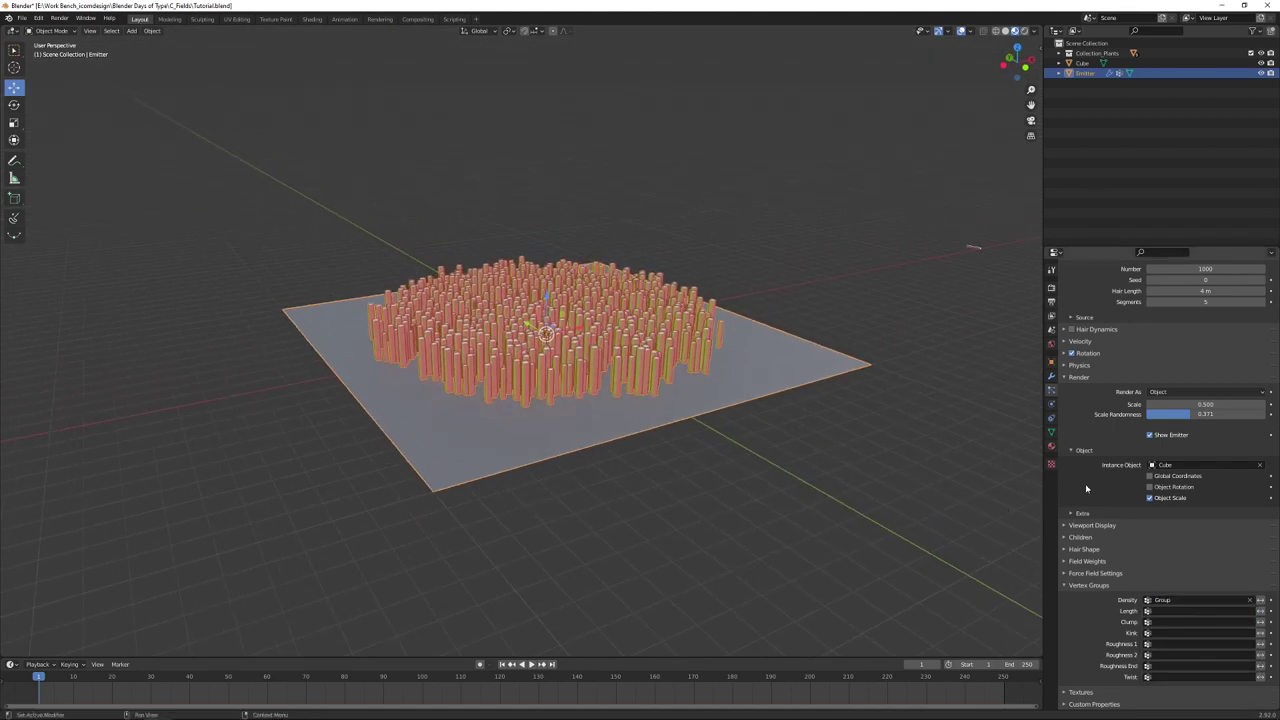
Step: Set the particle rotation's Phase to 1 and Randomize Phase to 2
left_click(1064, 353)
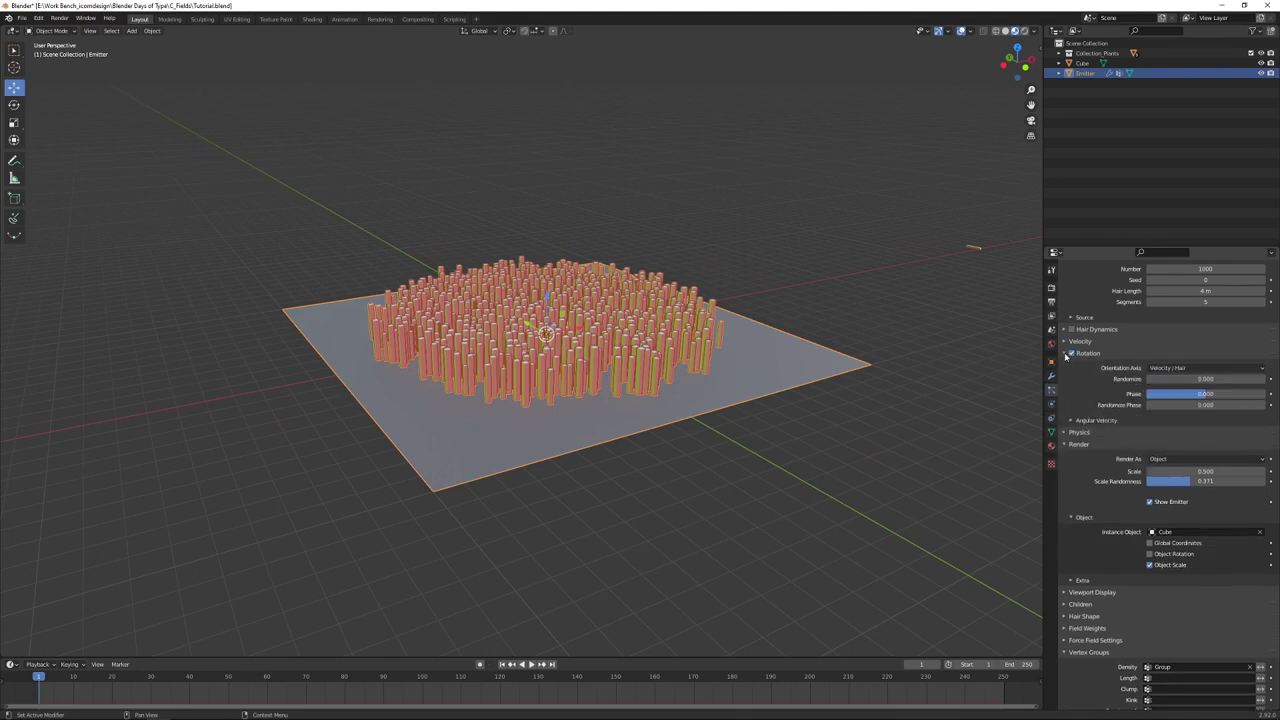
left_click_drag(1195, 396, 1265, 404)
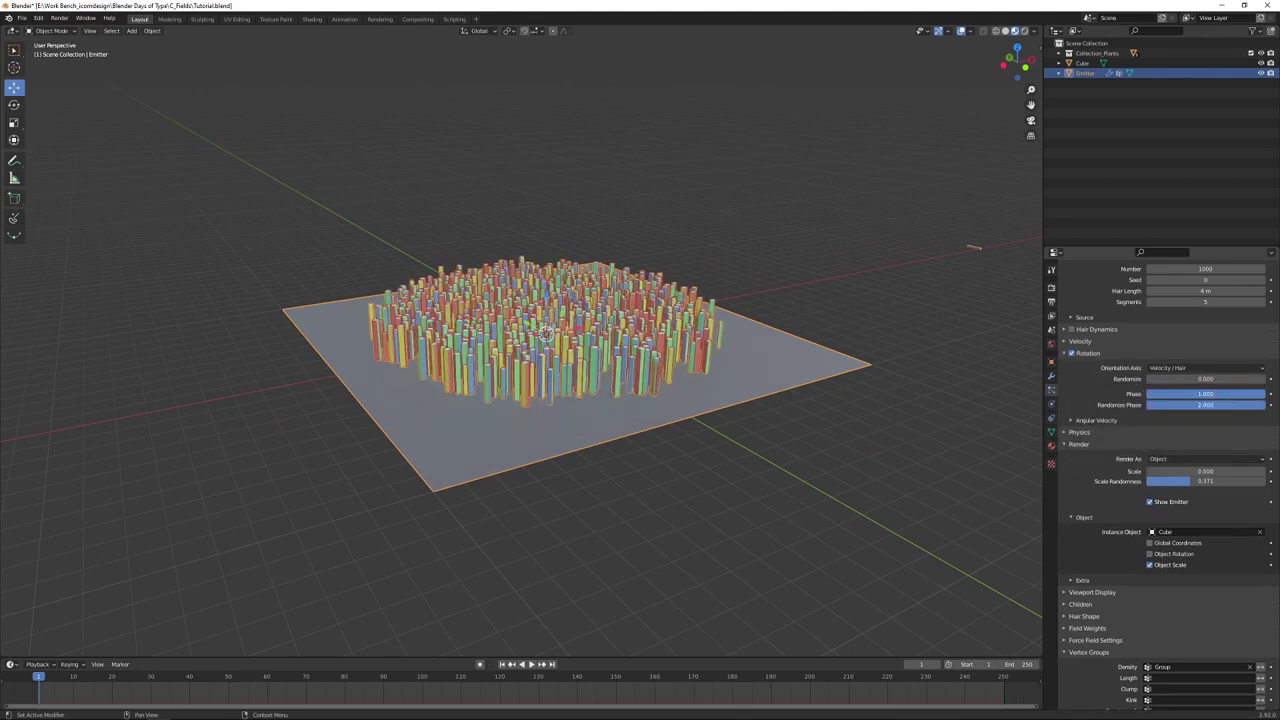
scroll(790, 466, "up", 2)
Step: Inspect the scattered boxes with the plane deselected, and reselect the Emitter plane
left_click(840, 496)
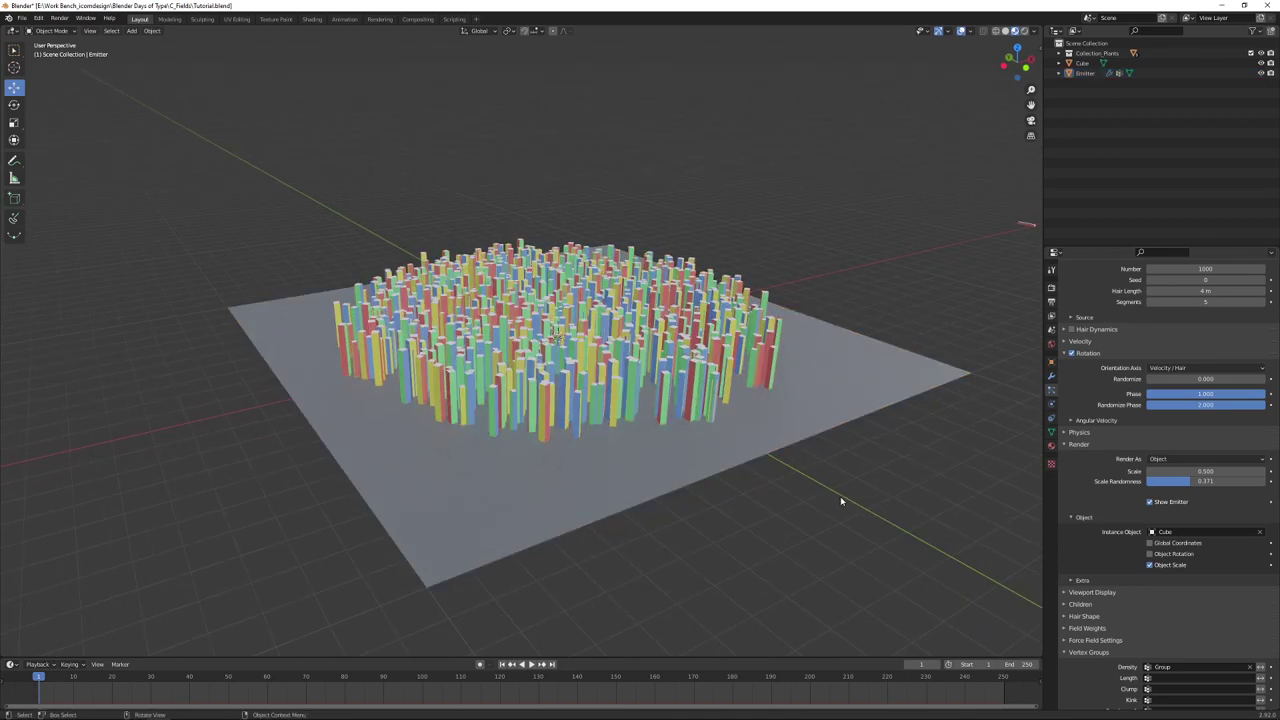
scroll(838, 495, "up", 3)
middle_click_drag(829, 502, 815, 502)
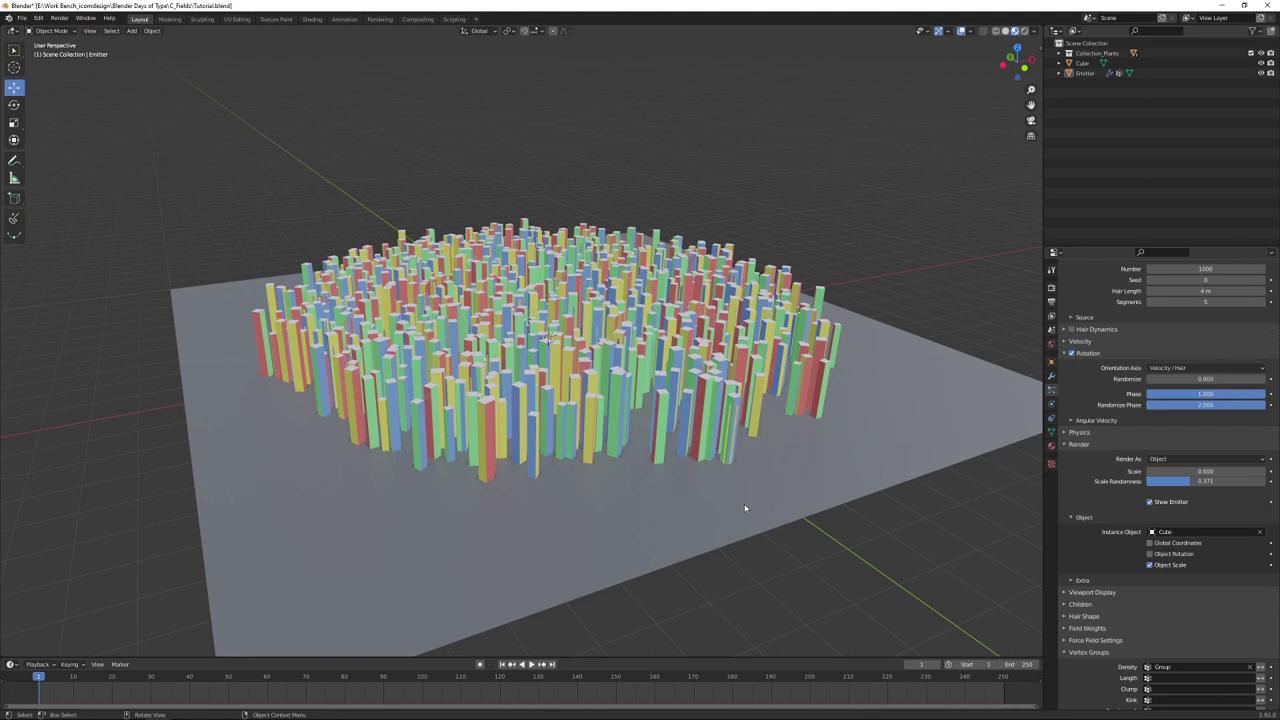
left_click(752, 517)
middle_click_drag(858, 567, 815, 558)
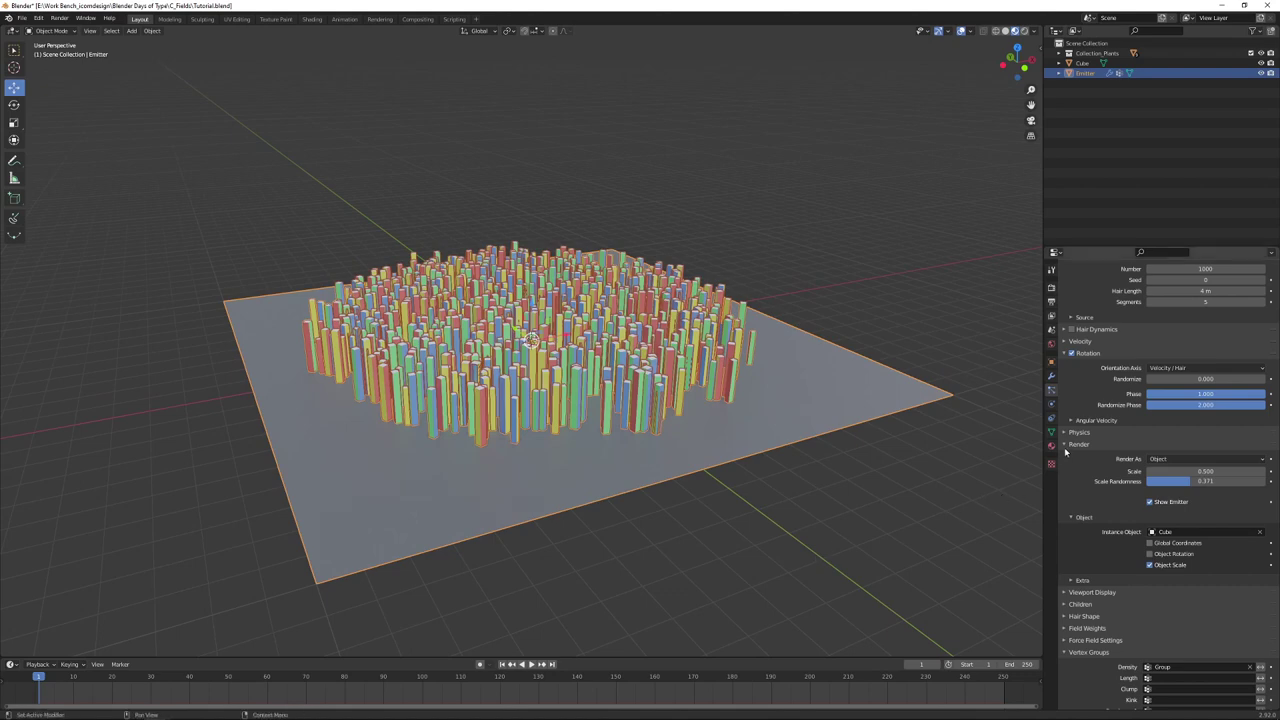
Step: Add a Displace modifier to the Emitter plane
left_click(1051, 377)
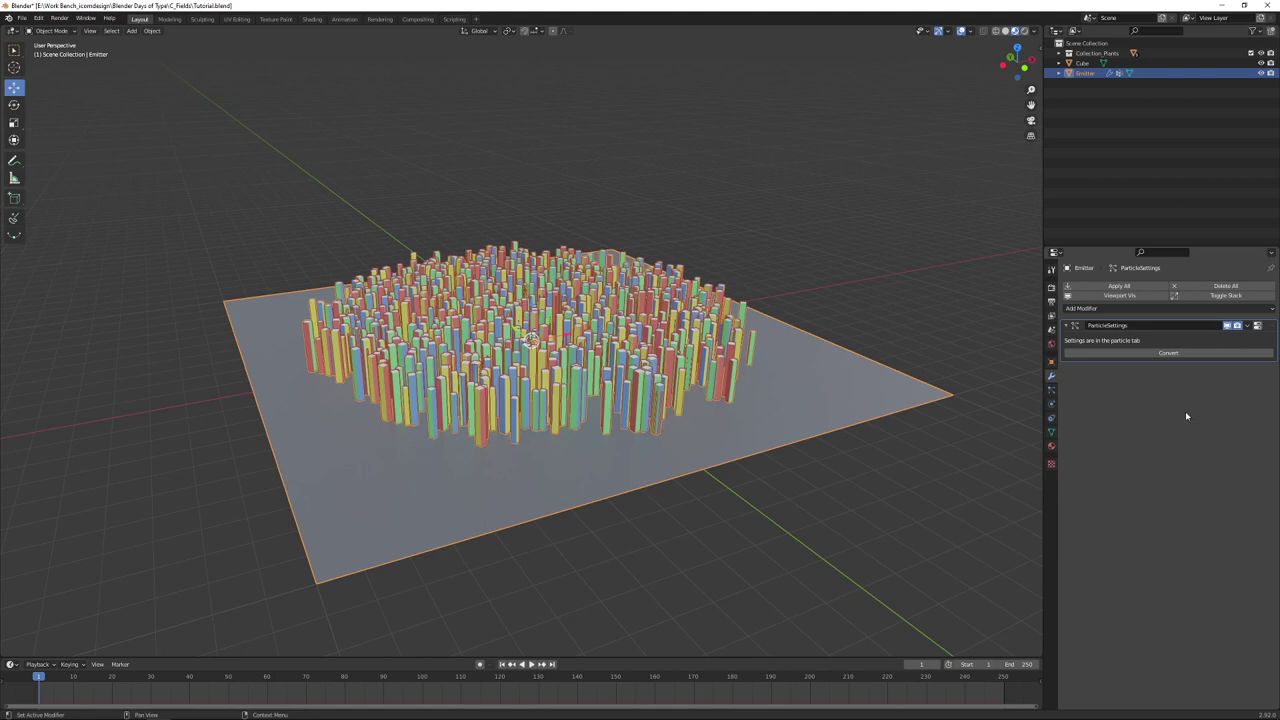
left_click(1136, 310)
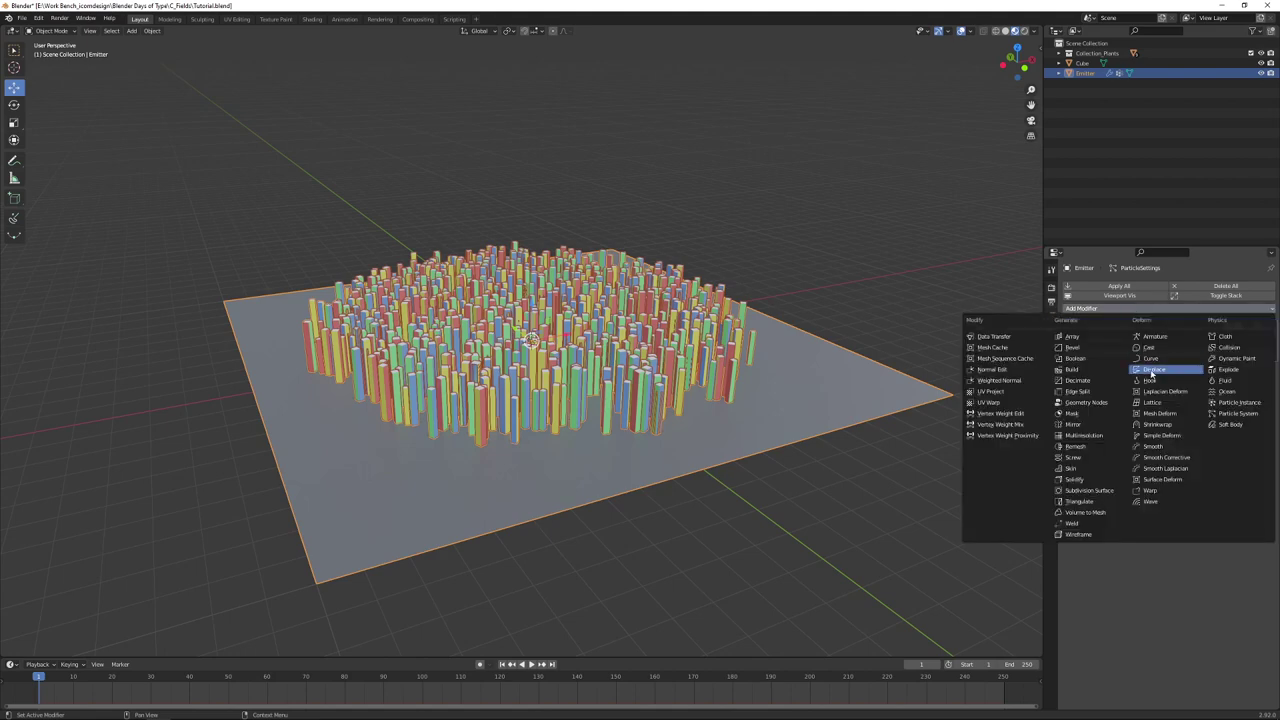
left_click(1148, 370)
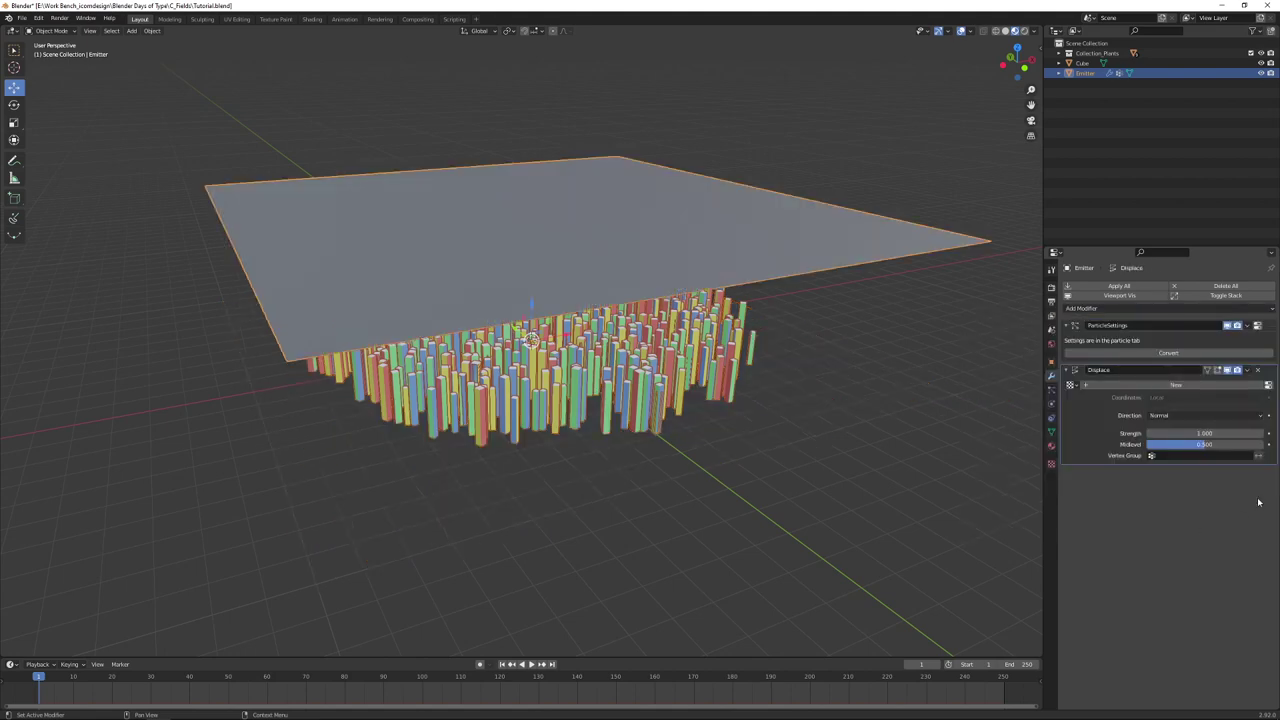
Step: Give the Displace modifier a new Clouds texture with a depth of 1
left_click(1268, 386)
left_click(1180, 302)
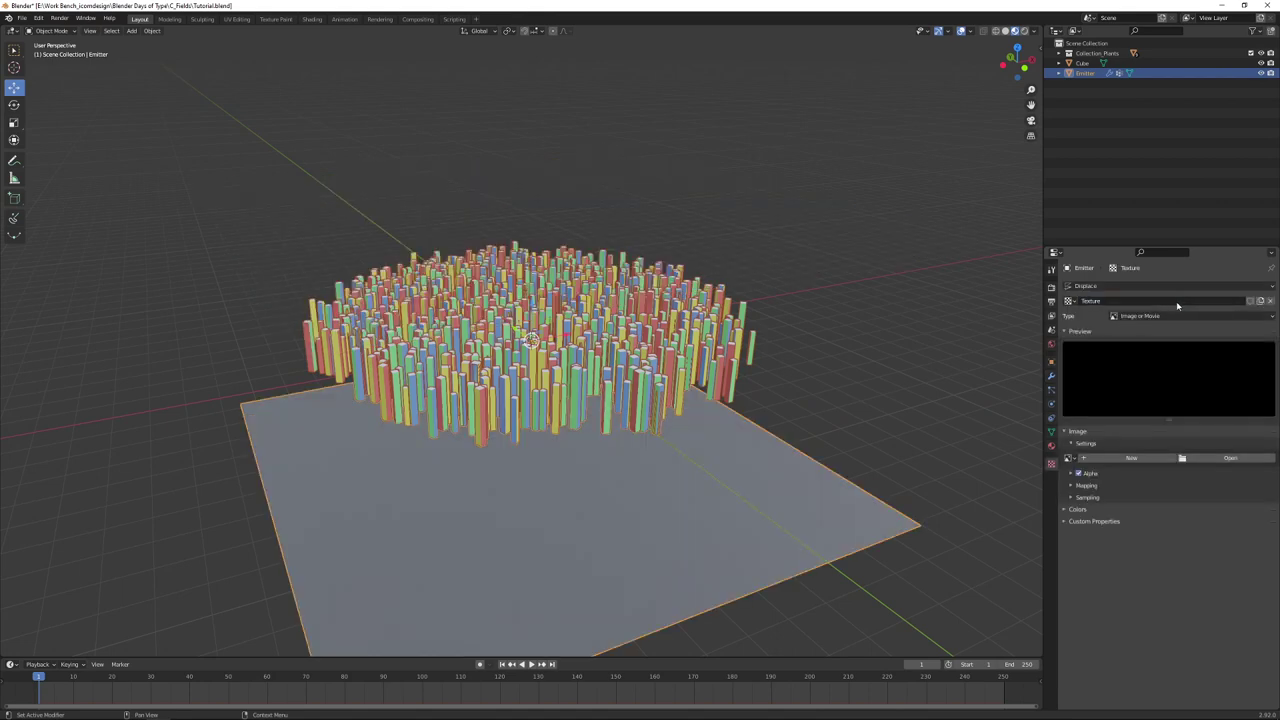
left_click(1156, 317)
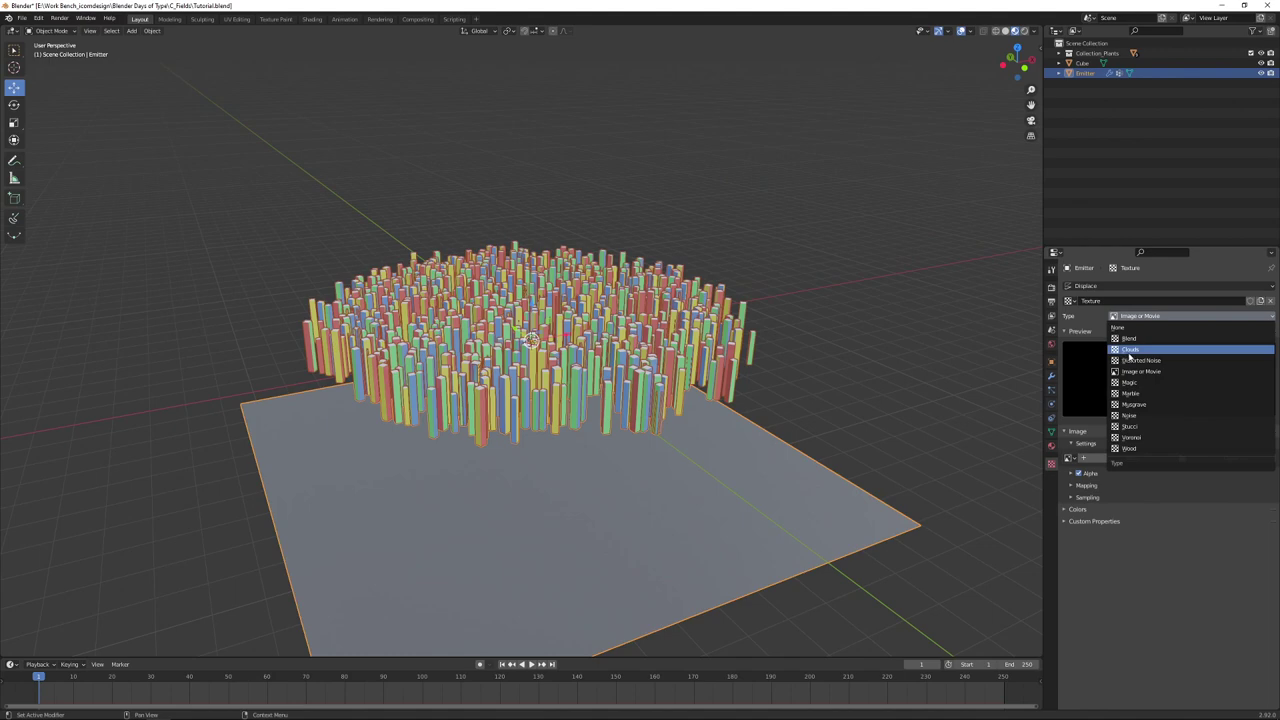
left_click(1130, 350)
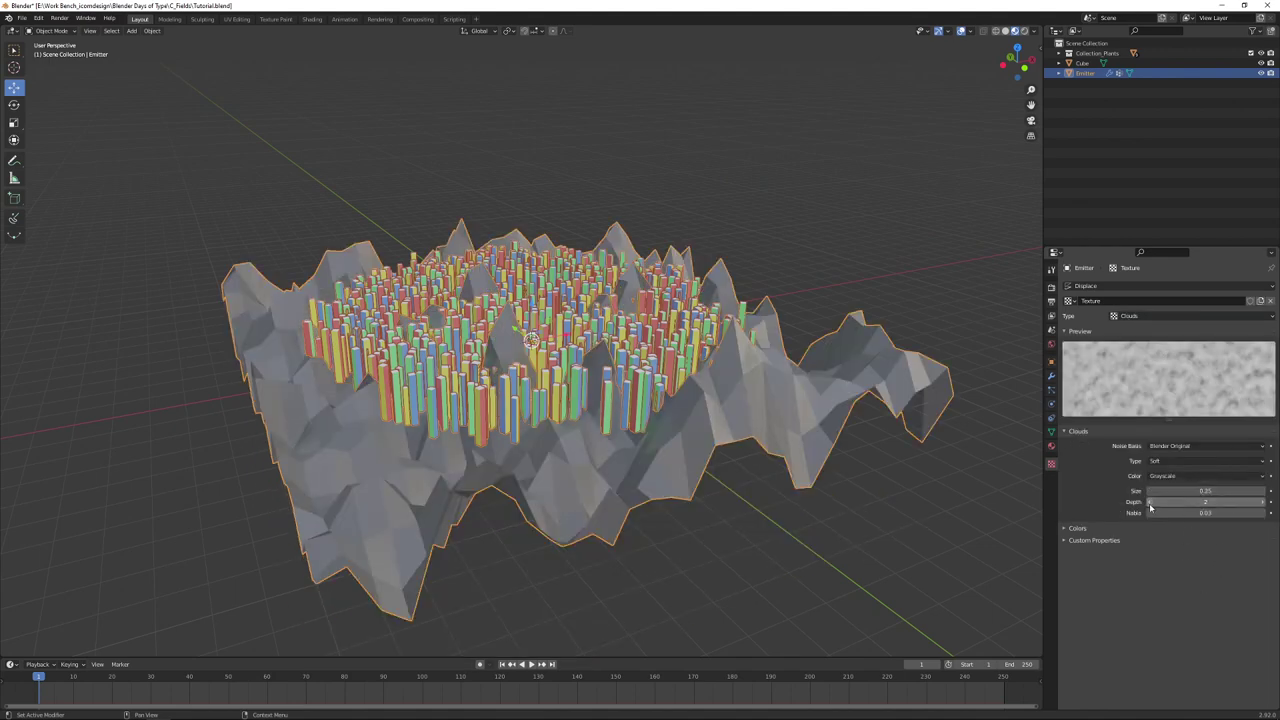
left_click_drag(1150, 507, 1149, 507)
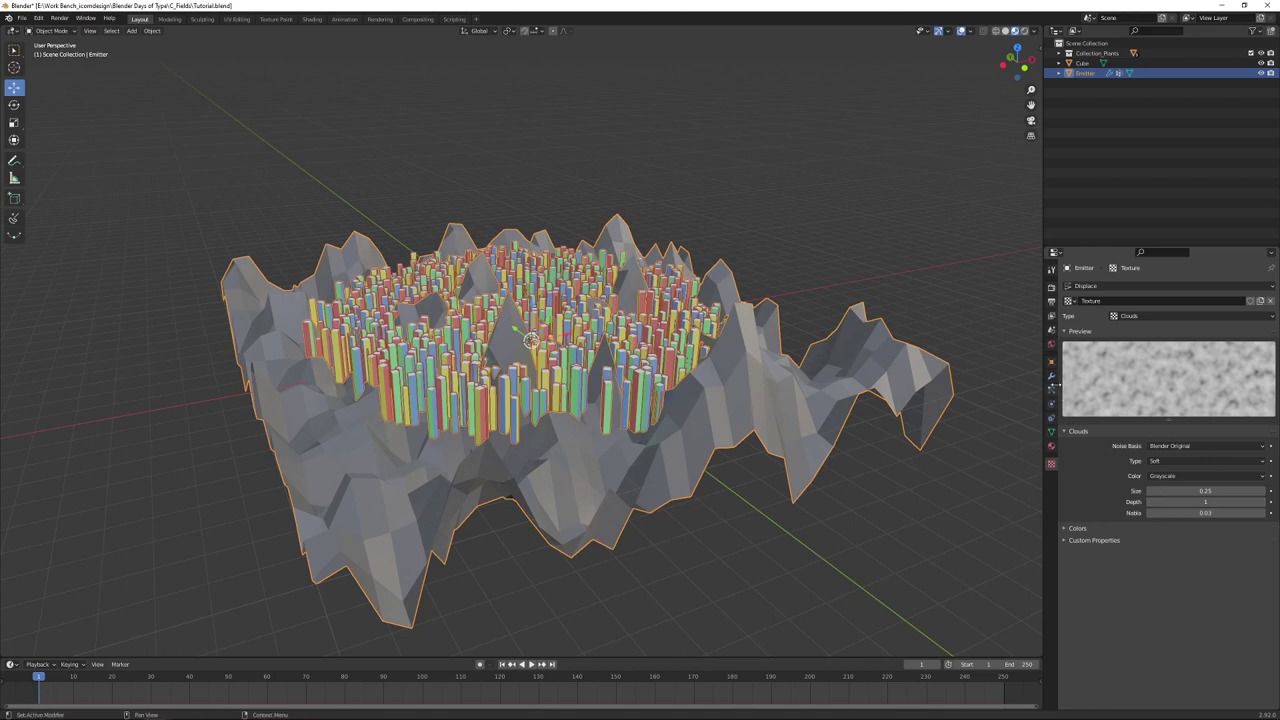
Step: Set the Displace modifier's strength to 0.2 and check the softened terrain
left_click(1052, 376)
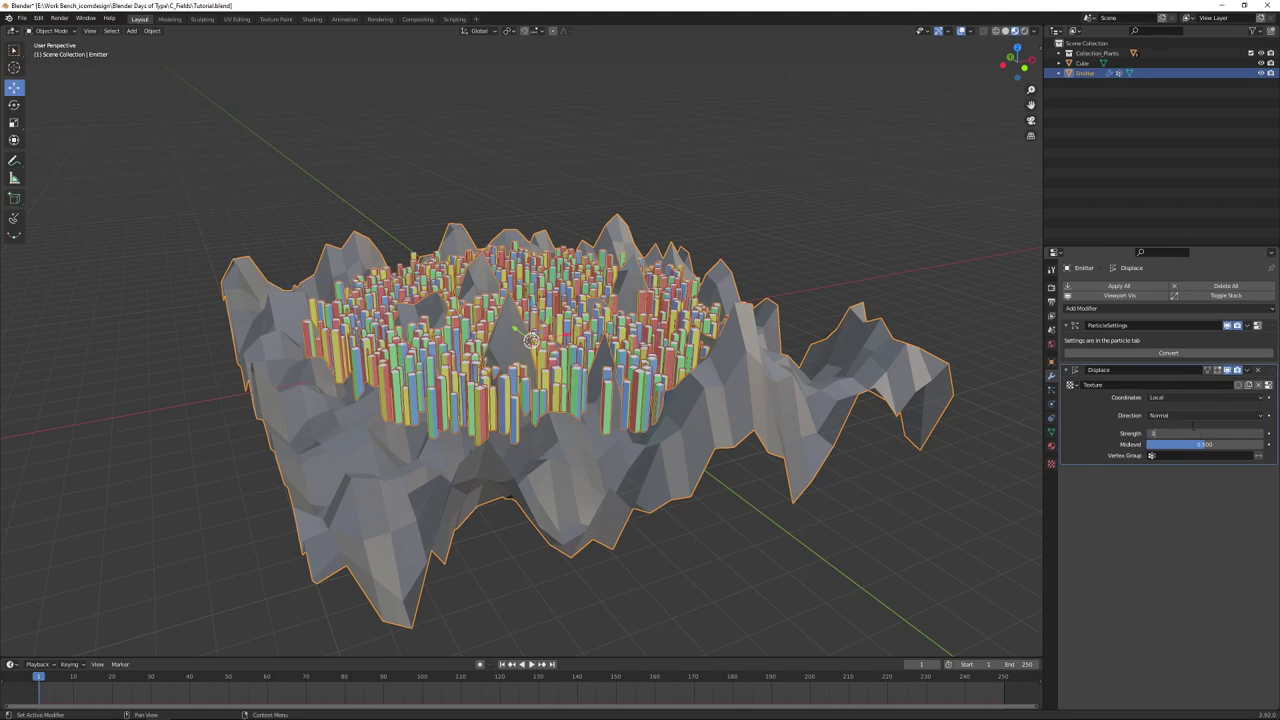
key("Return")
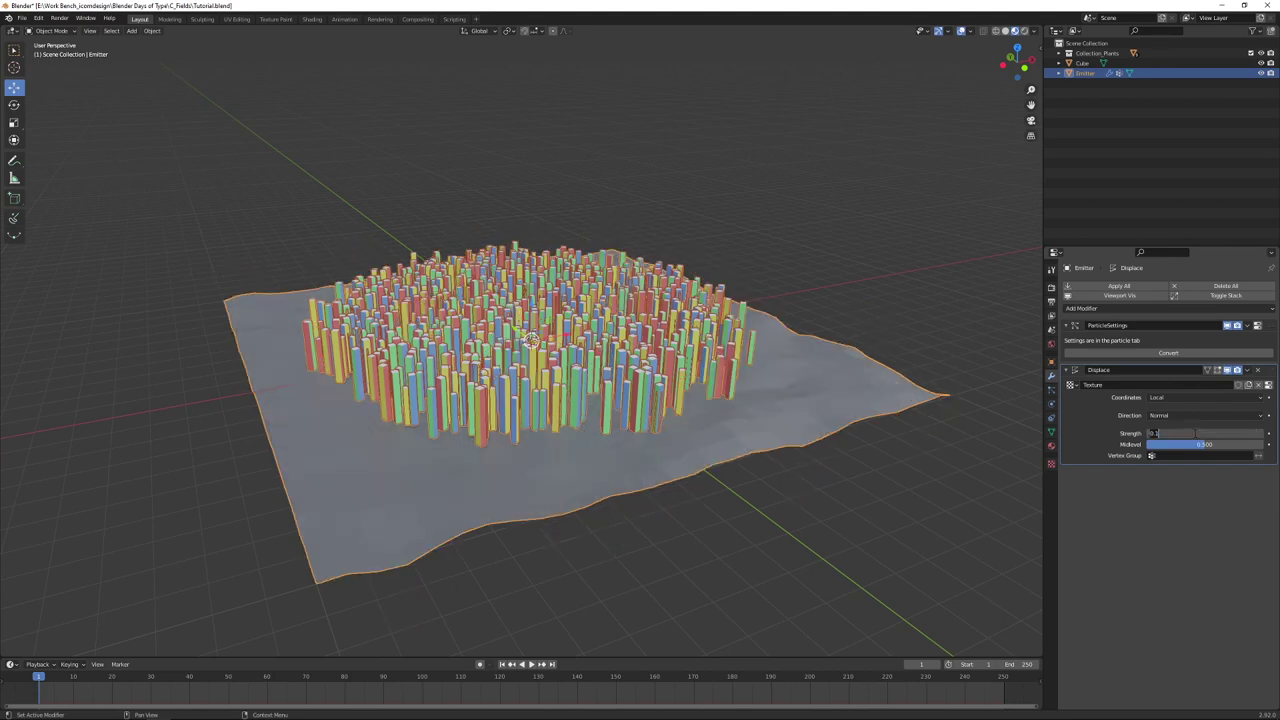
key("Return")
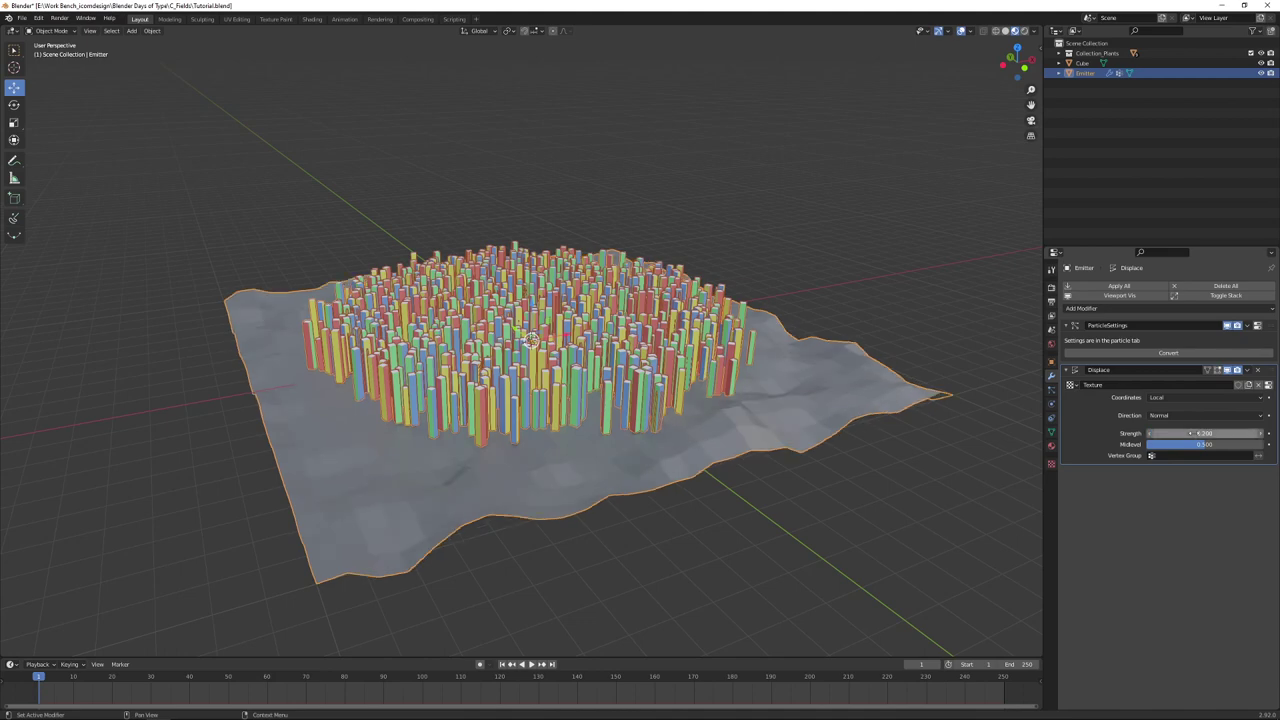
middle_click_drag(972, 474, 712, 471)
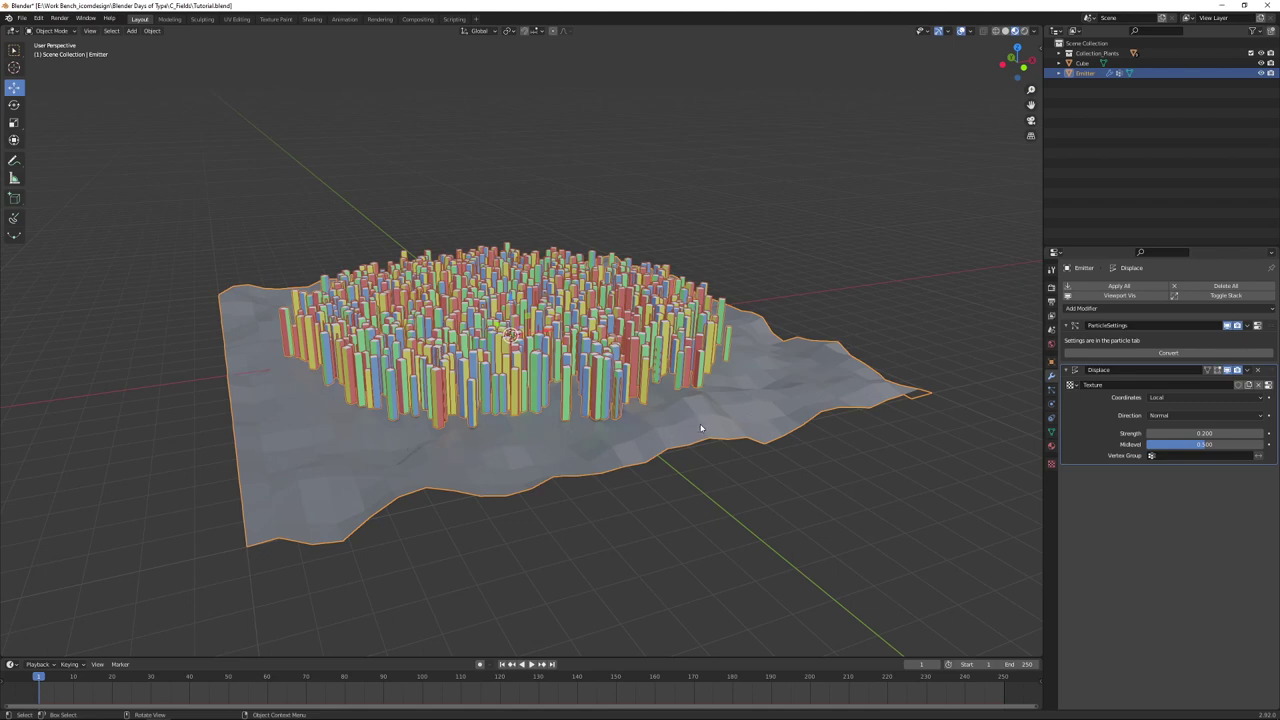
left_click(1161, 398)
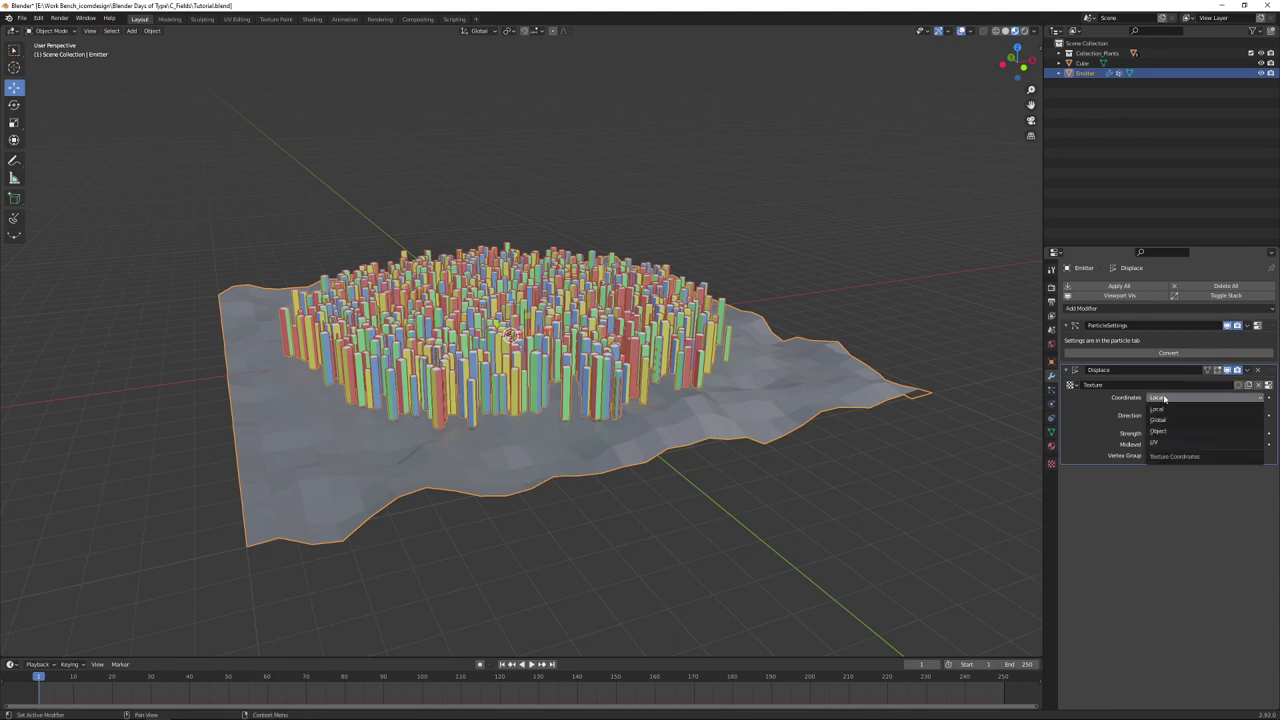
left_click(1147, 401)
left_click(1151, 398)
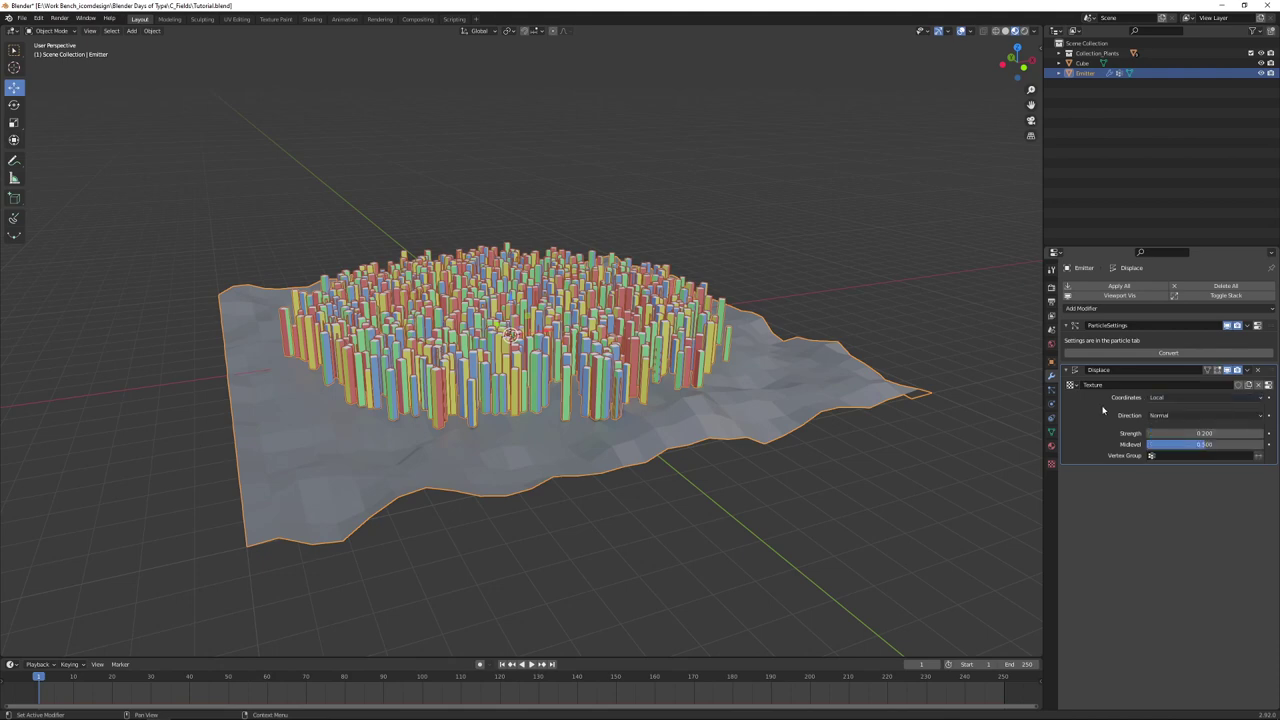
Step: Add a Plain Axes empty and move it about 14.12 m along X, beside the plane
left_click(596, 540)
key("shift+a")
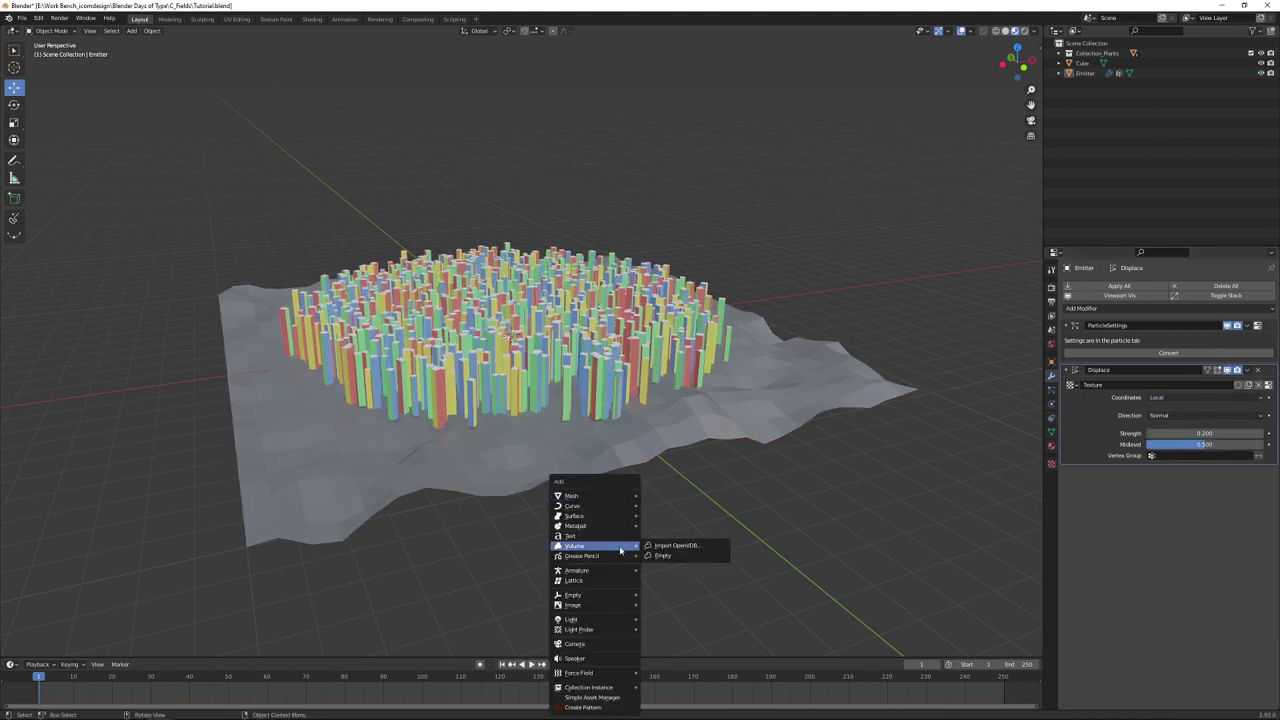
mouse_move(602, 599)
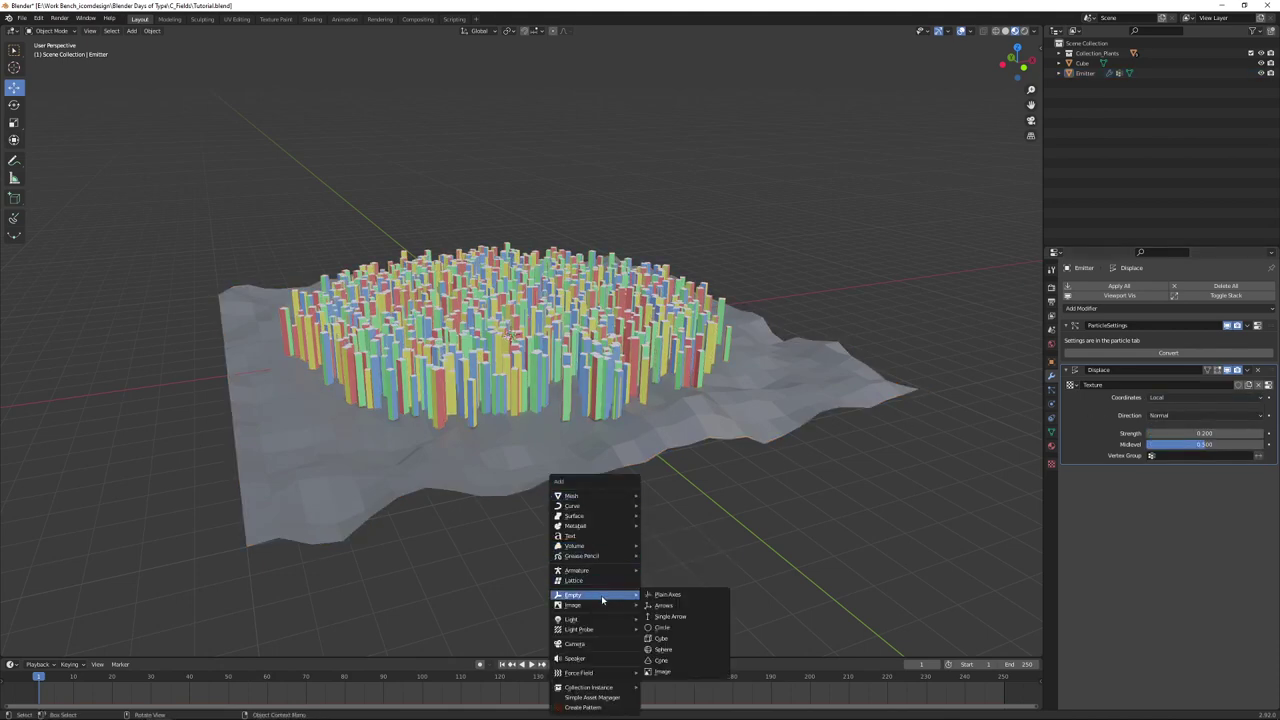
left_click(667, 595)
key("g")
key("x")
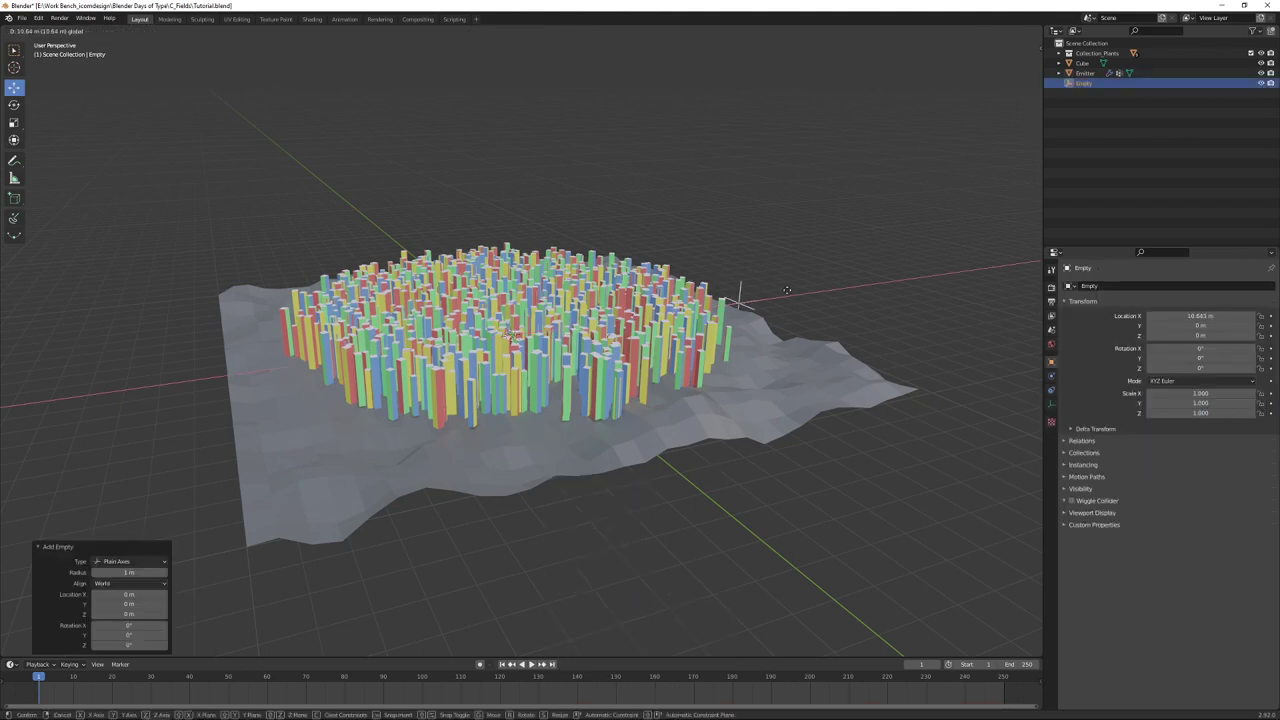
left_click(841, 286)
middle_click_drag(854, 473, 837, 481)
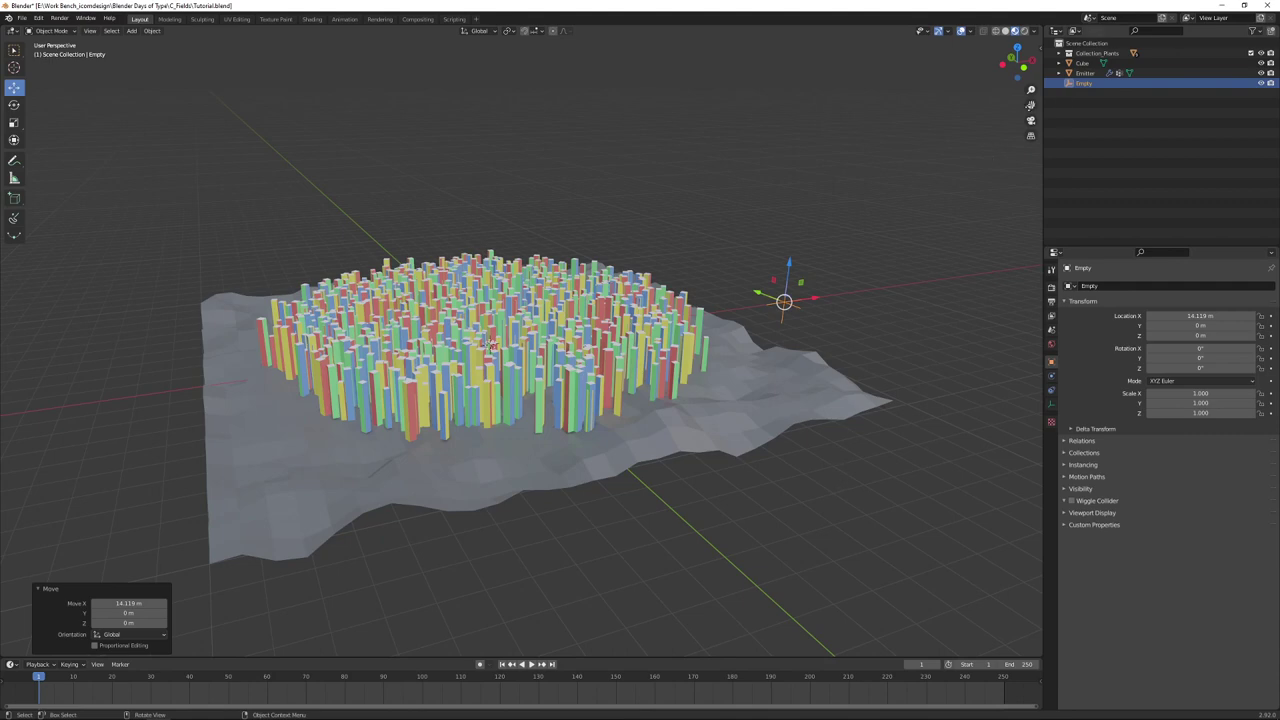
Step: Rename the empty to Empty_Disp and keyframe its location at frame 1
left_click(1085, 85)
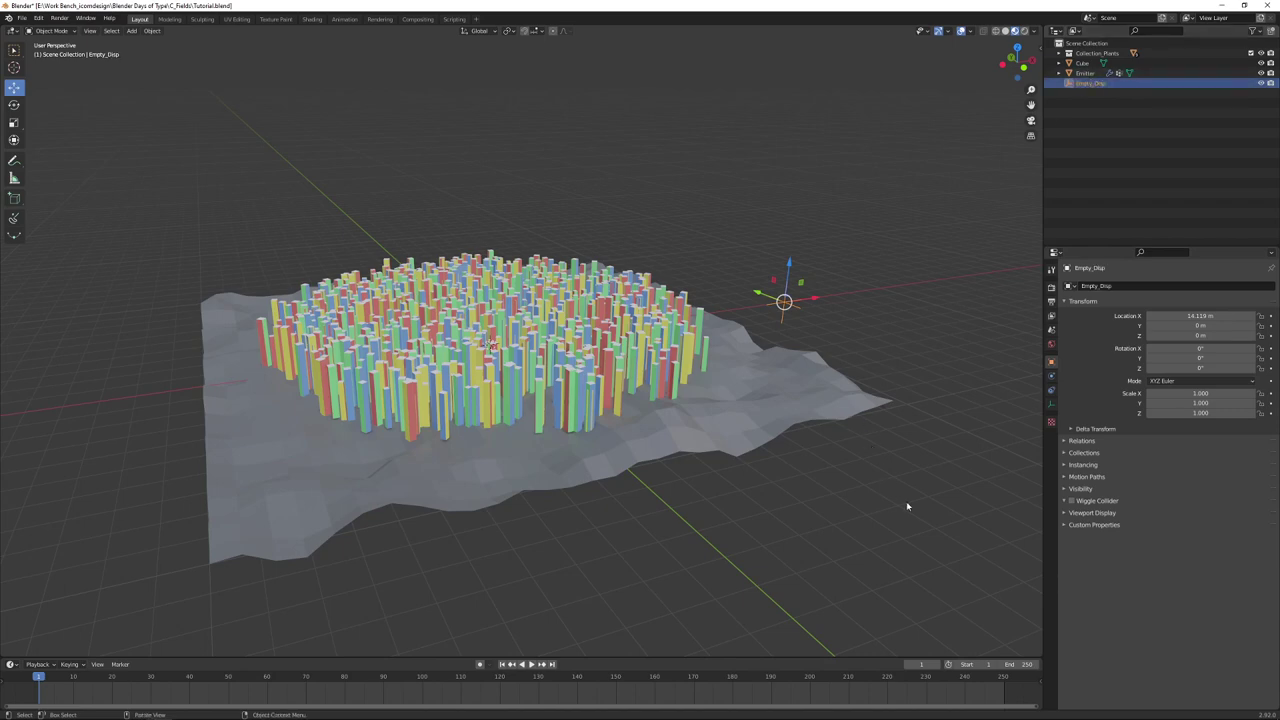
key("i")
left_click(841, 511)
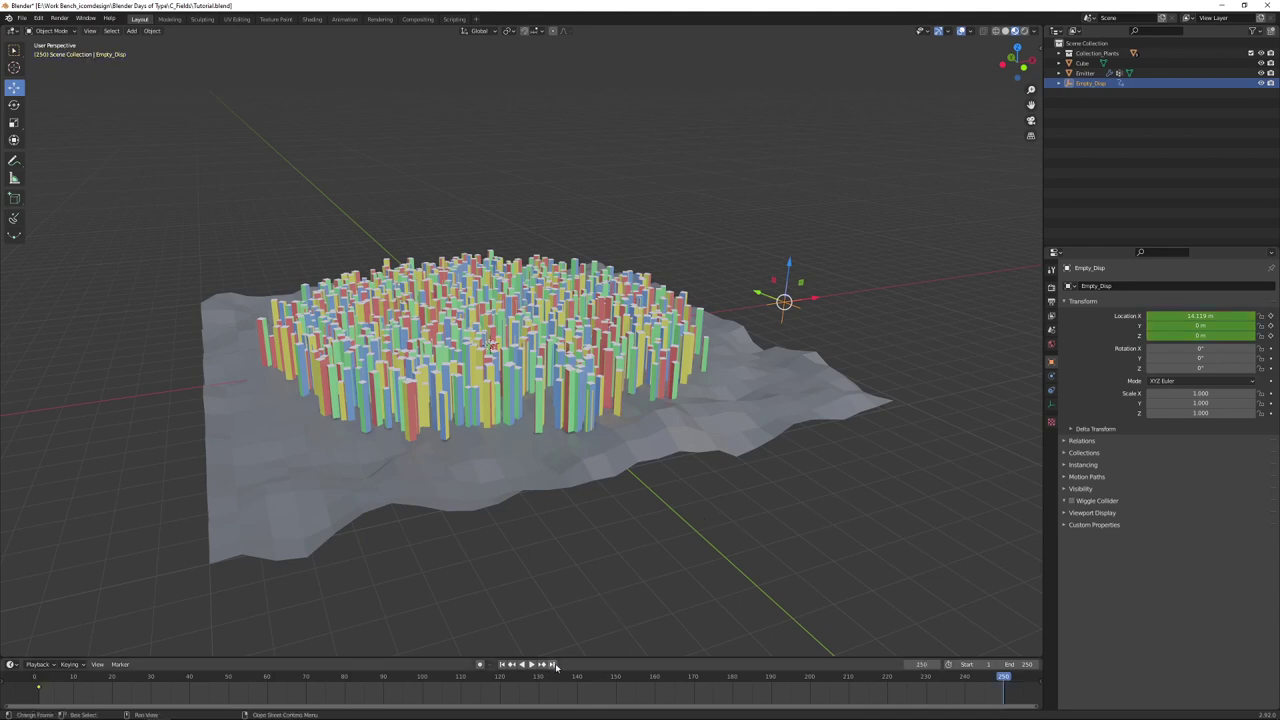
Step: At frame 250, move Empty_Disp along X to about 18.09 m and keyframe its location
left_click_drag(817, 303, 886, 289)
key("i")
left_click(891, 358)
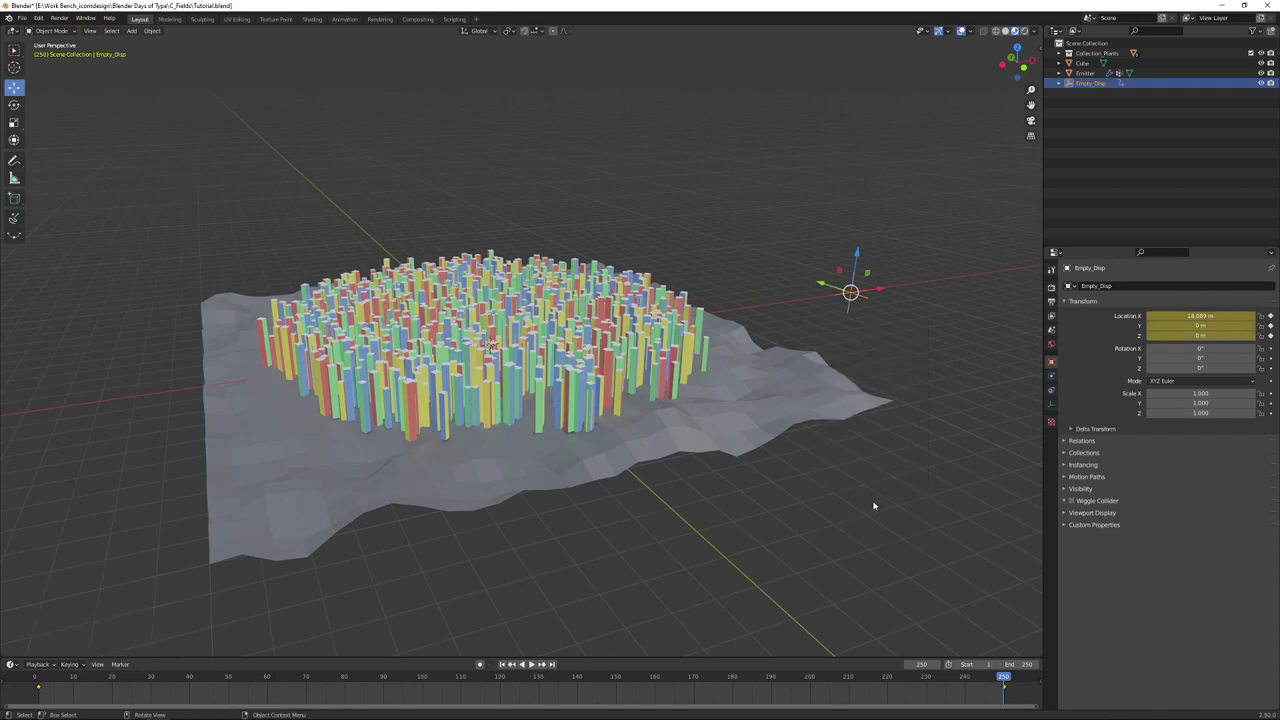
Step: Return to frame 1 and set the Emitter's Displace coordinates to Object, using Empty_Disp as the object
left_click(503, 665)
left_click(773, 407)
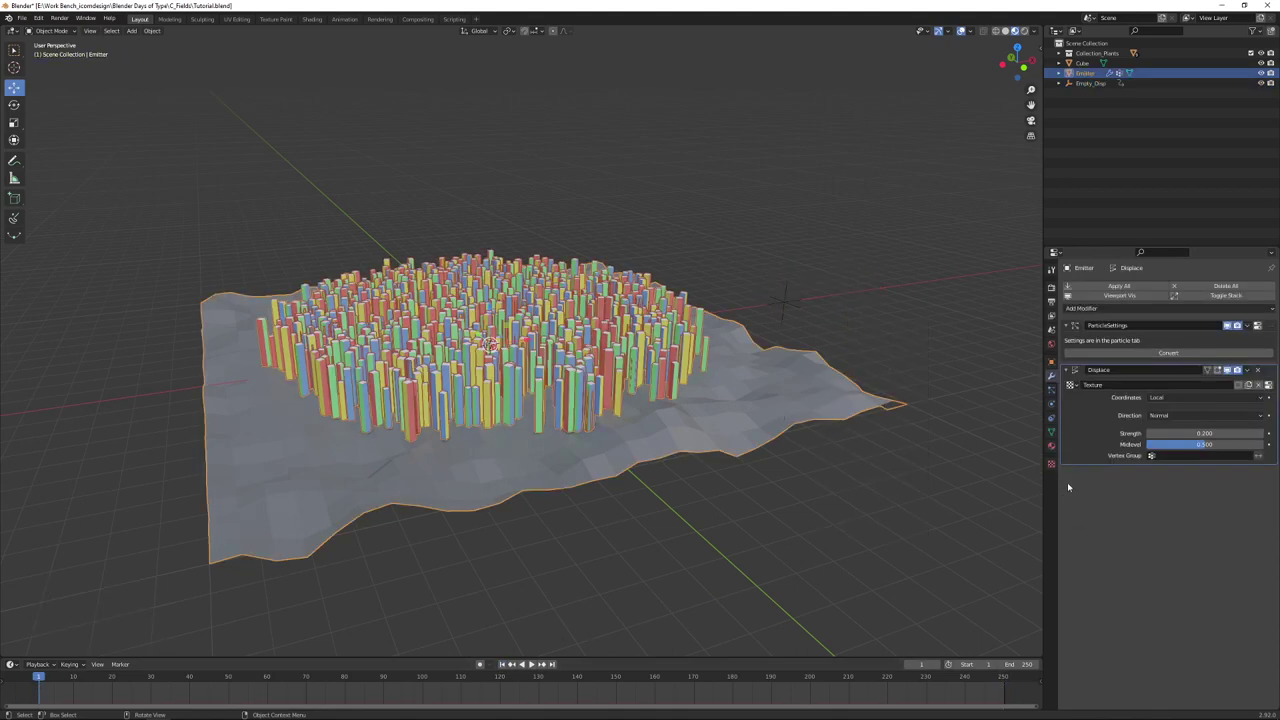
left_click(1171, 398)
left_click(1169, 431)
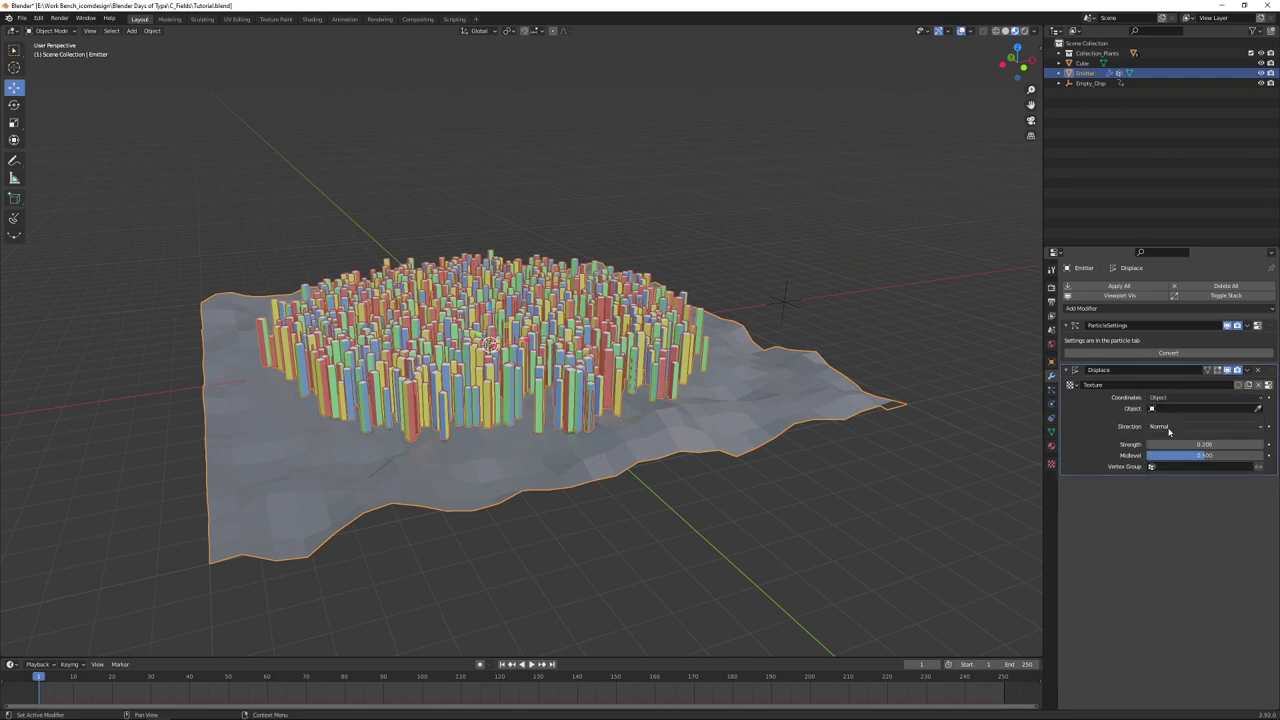
left_click(1169, 408)
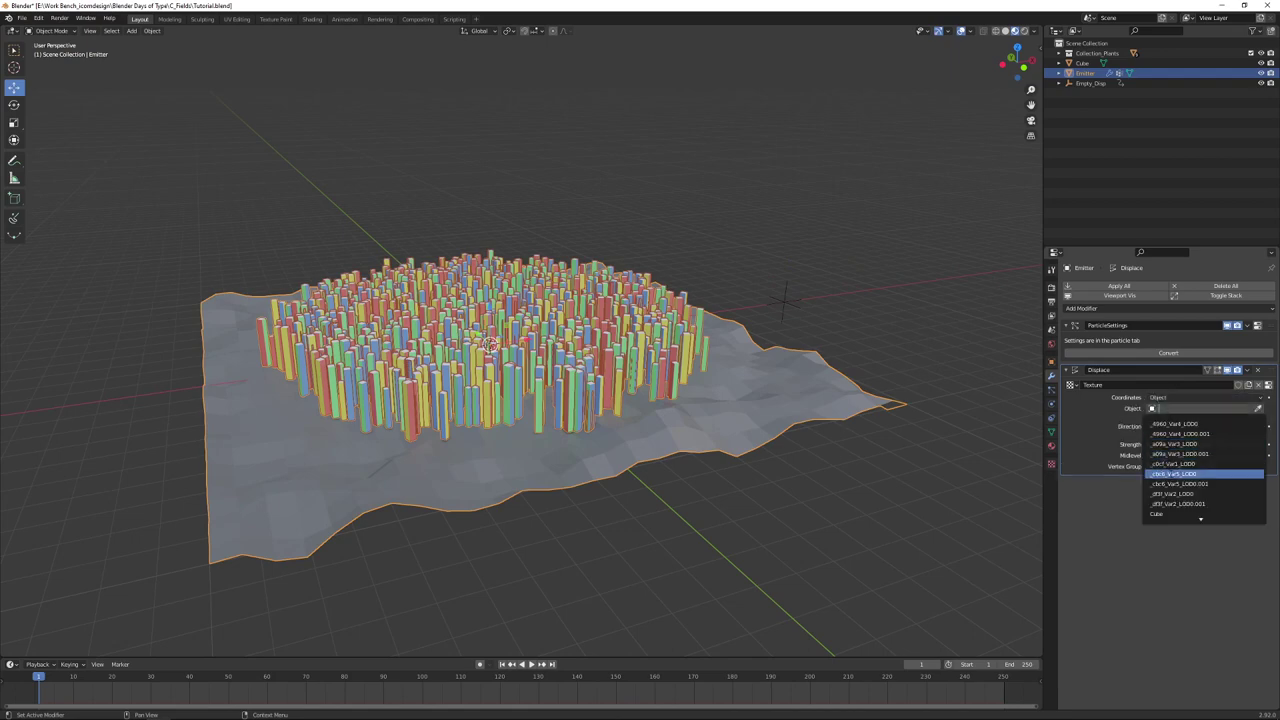
left_click(1177, 425)
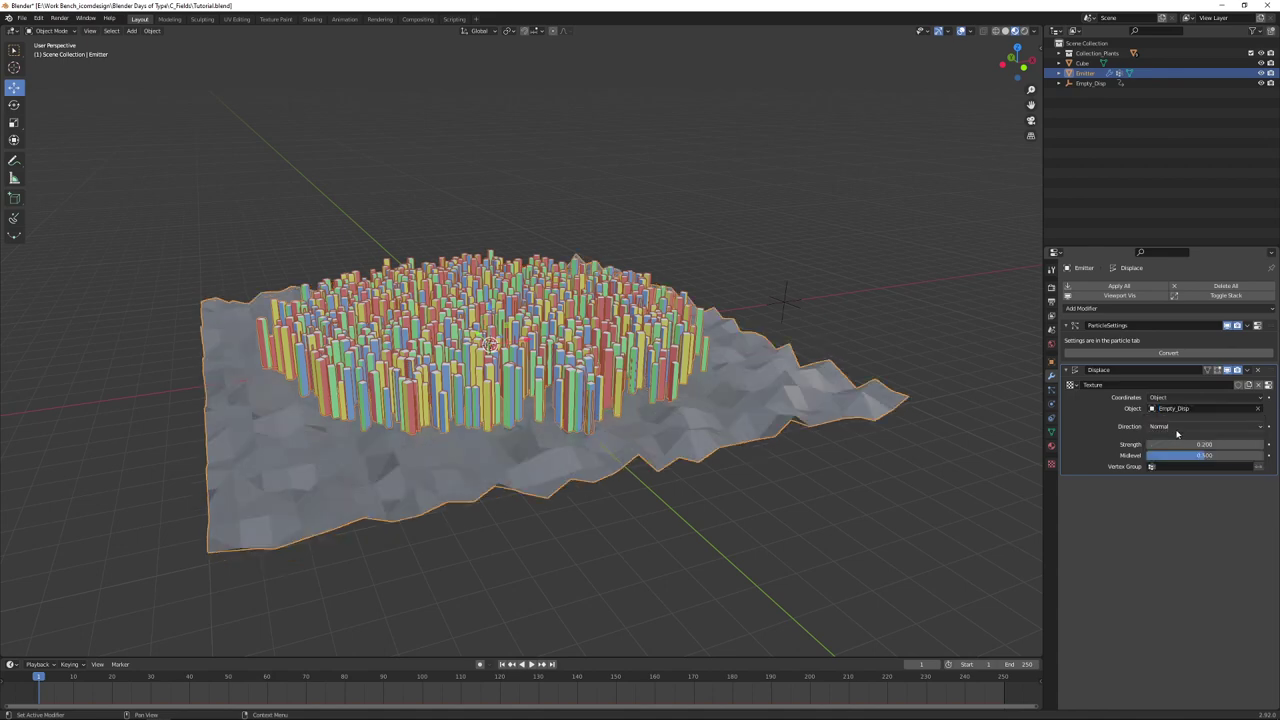
Step: Play the displacement animation and set the Clouds texture's size to 1.00
left_click(532, 664)
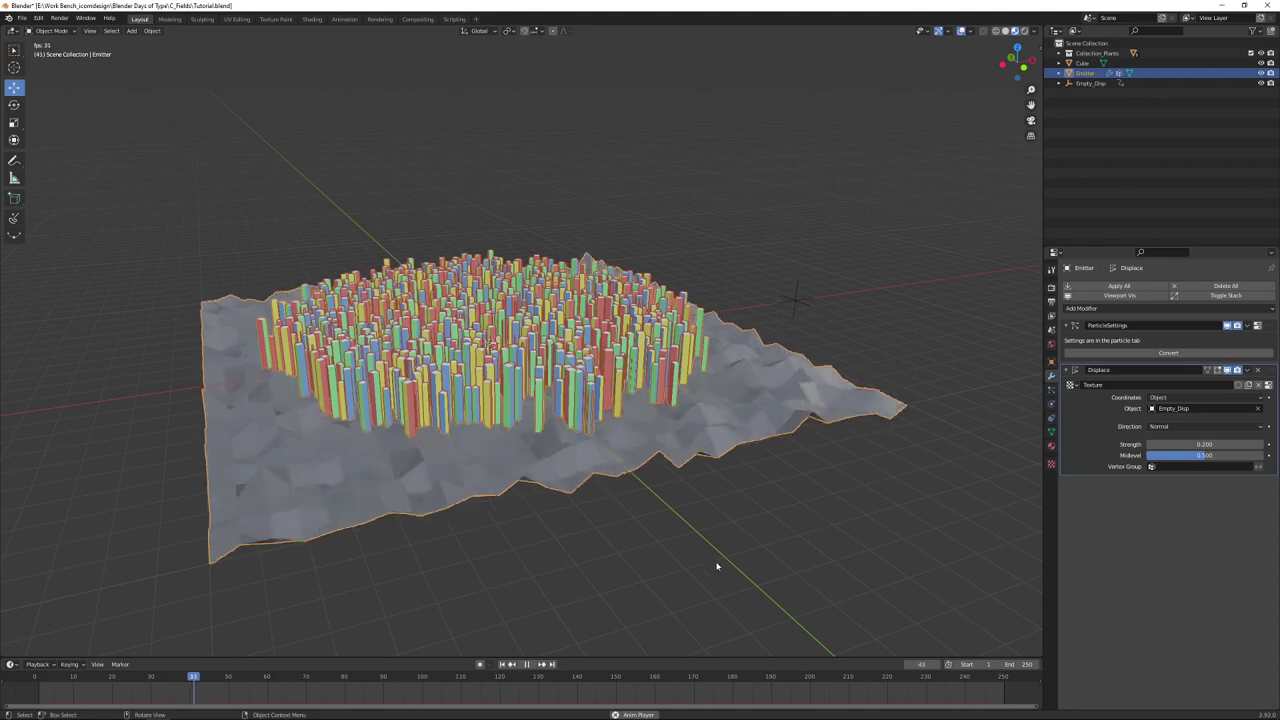
middle_click_drag(711, 566, 749, 543)
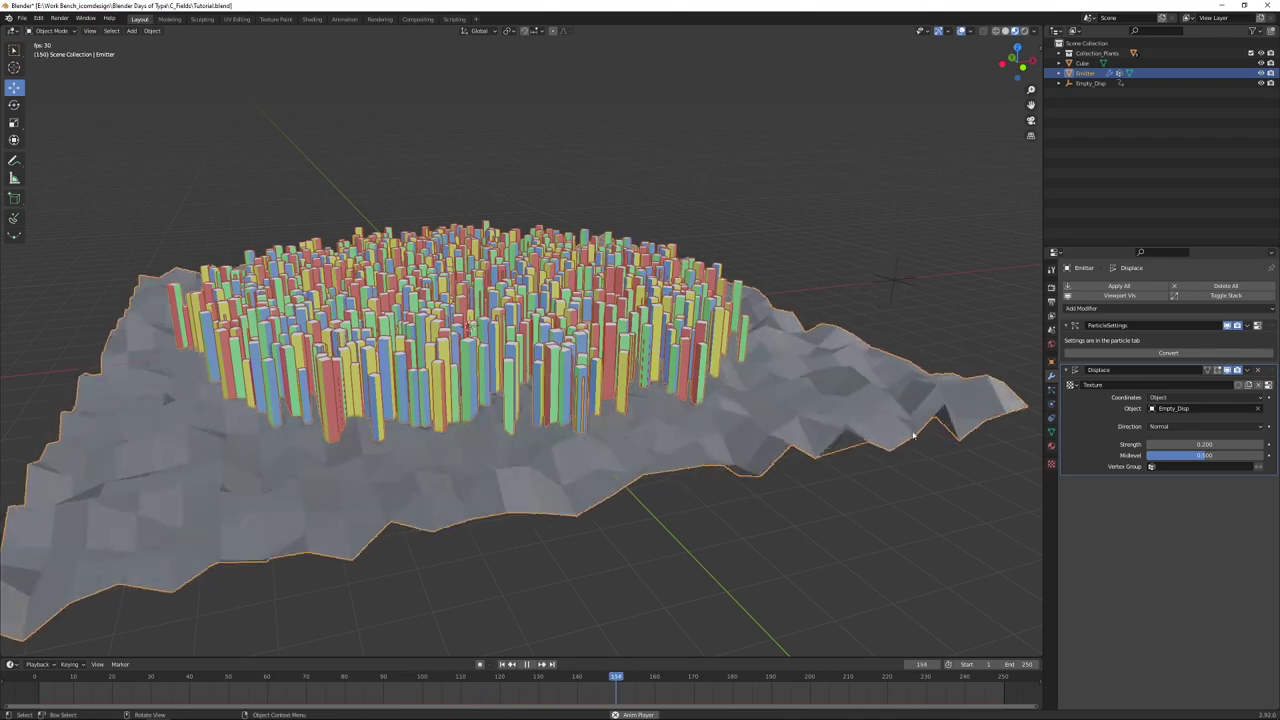
left_click(1268, 384)
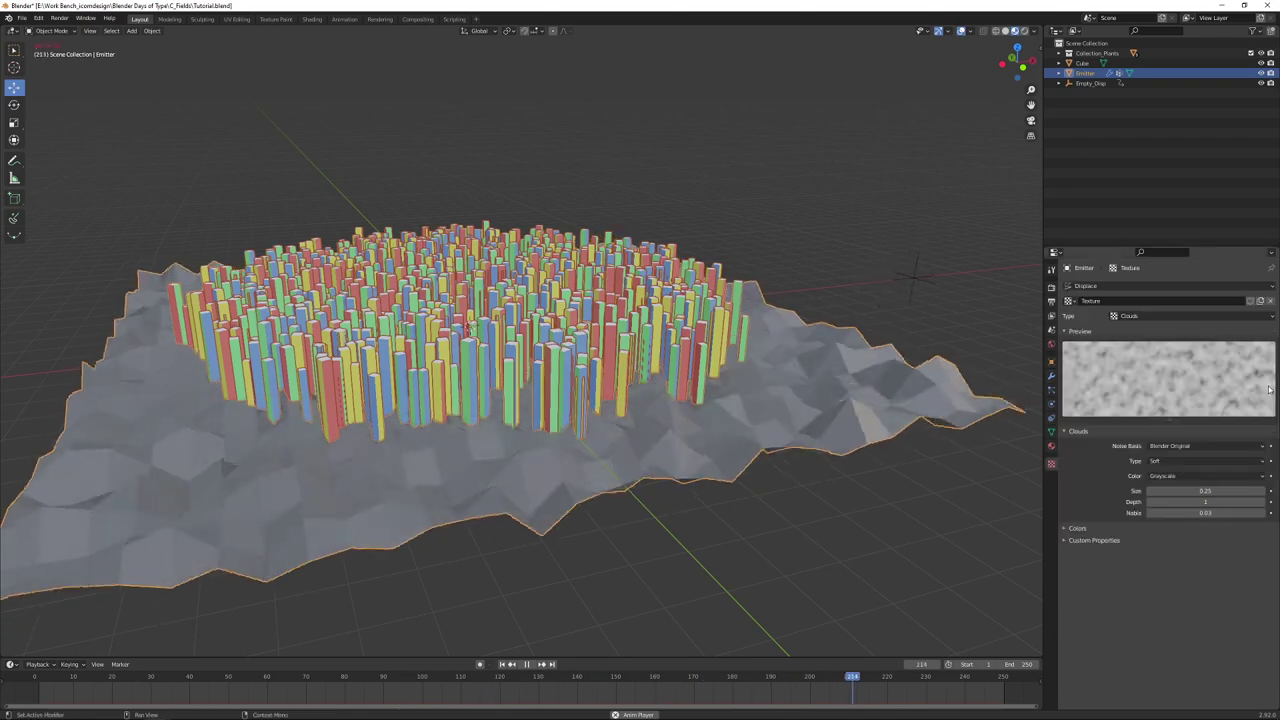
left_click_drag(1205, 490, 1279, 490)
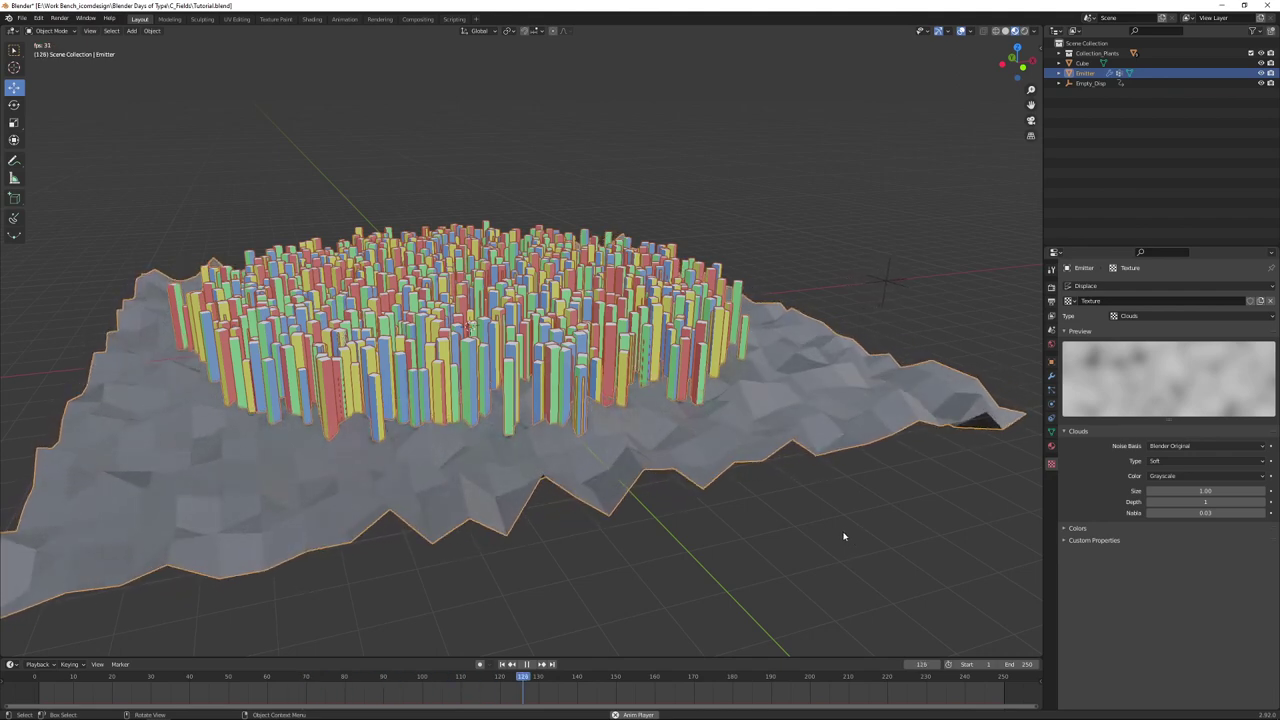
Step: Place the Displace modifier above ParticleSettings in the Emitter's modifier stack and view the particles' motion
left_click(1051, 377)
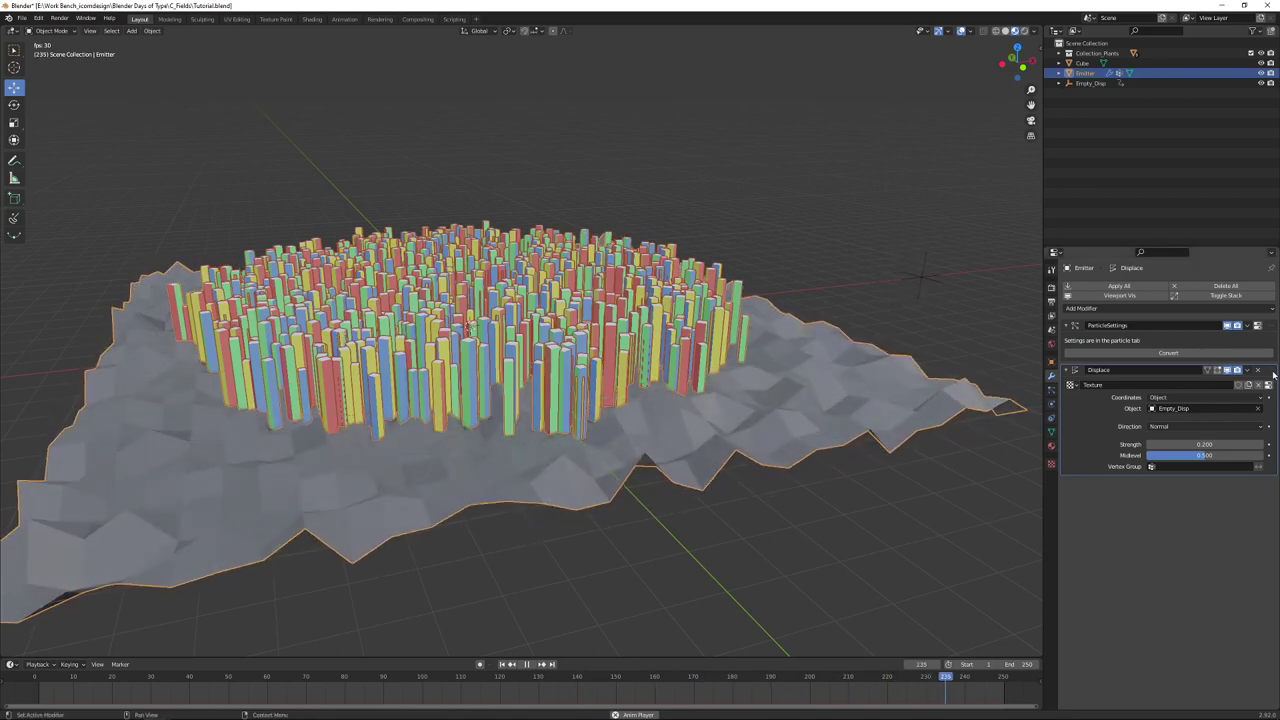
left_click_drag(1273, 373, 1274, 320)
middle_click_drag(786, 520, 798, 520)
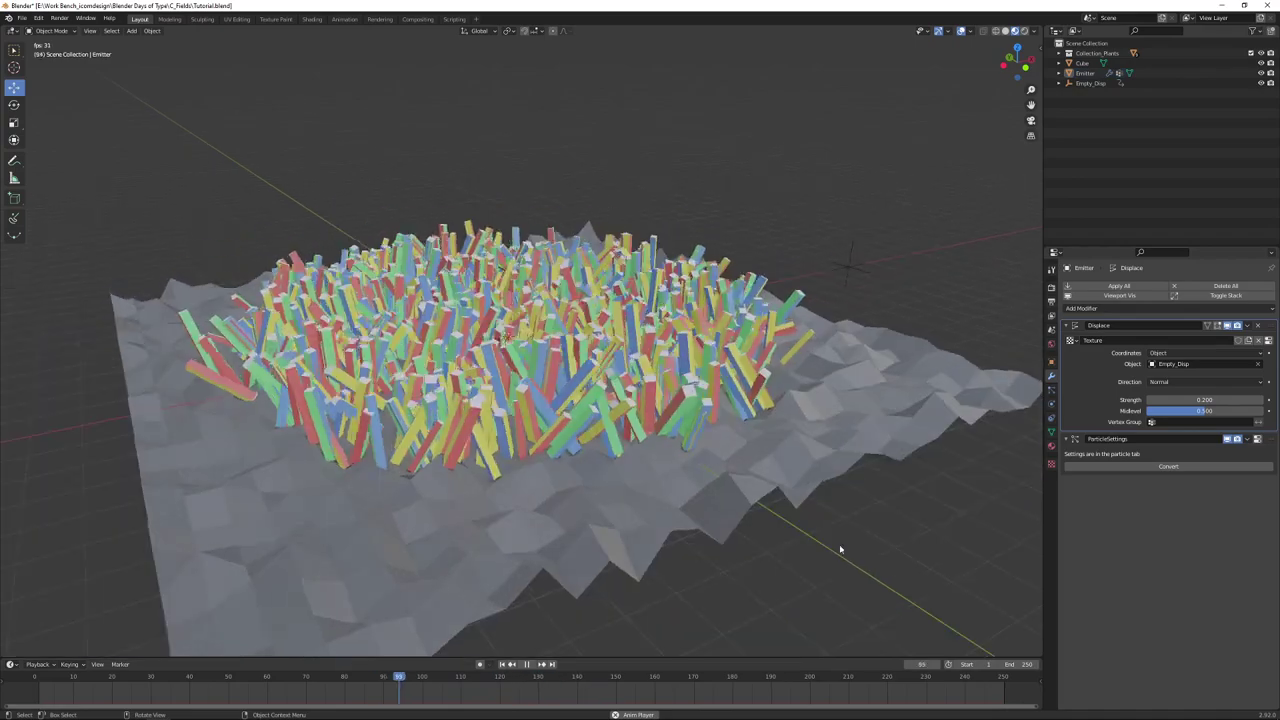
Step: Stop playback and, at frame 250, move Empty_Disp back along X to about 16.25 m and keyframe its location again
left_click(504, 664)
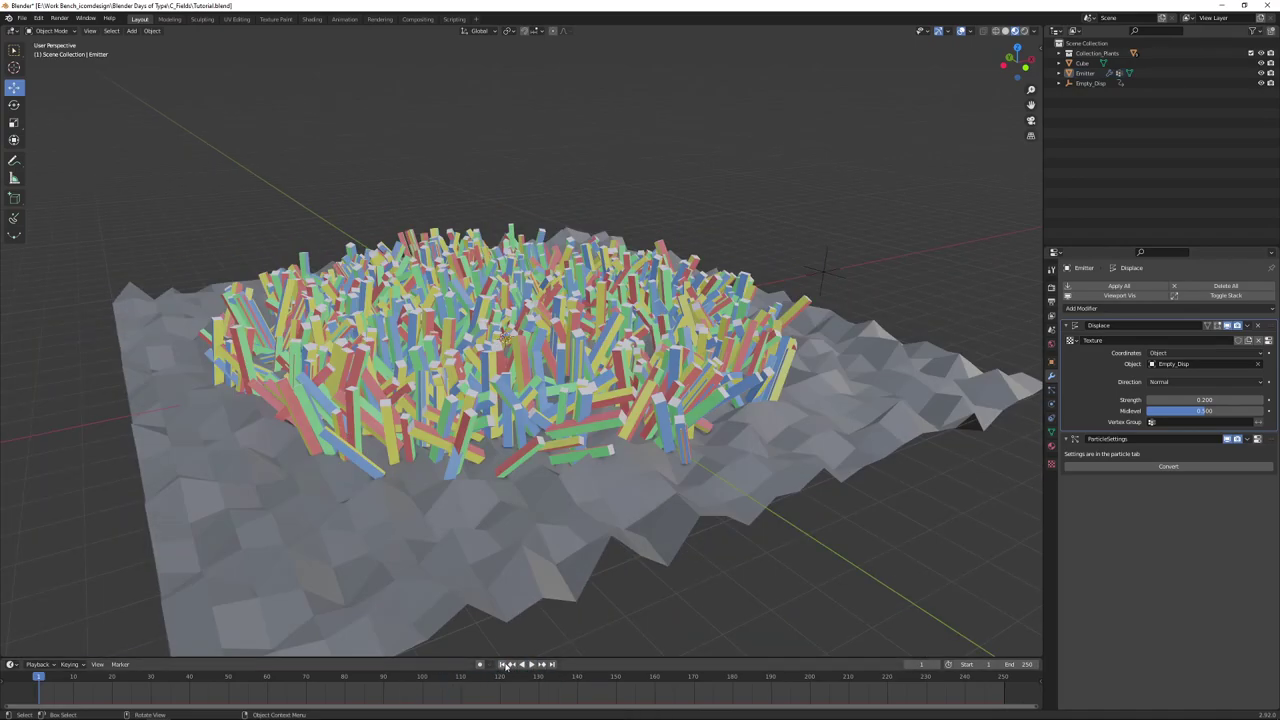
left_click(827, 278)
middle_click_drag(827, 278, 884, 297)
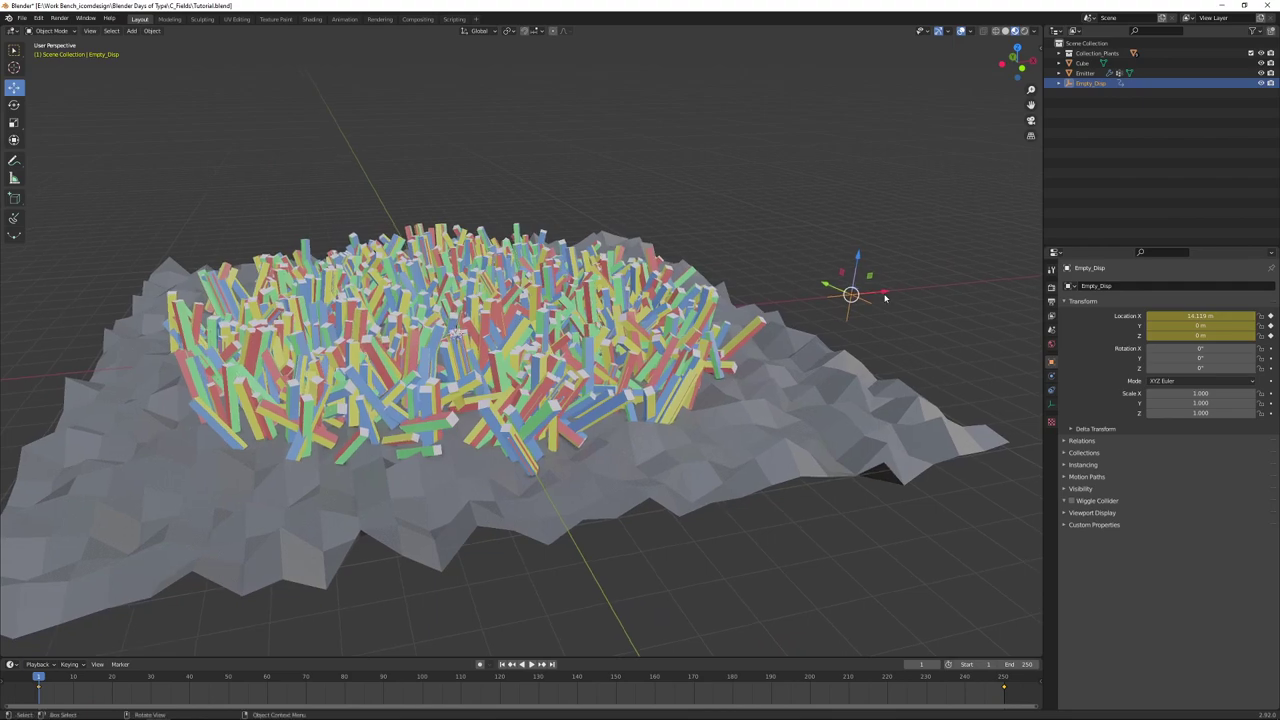
left_click(552, 664)
key("g")
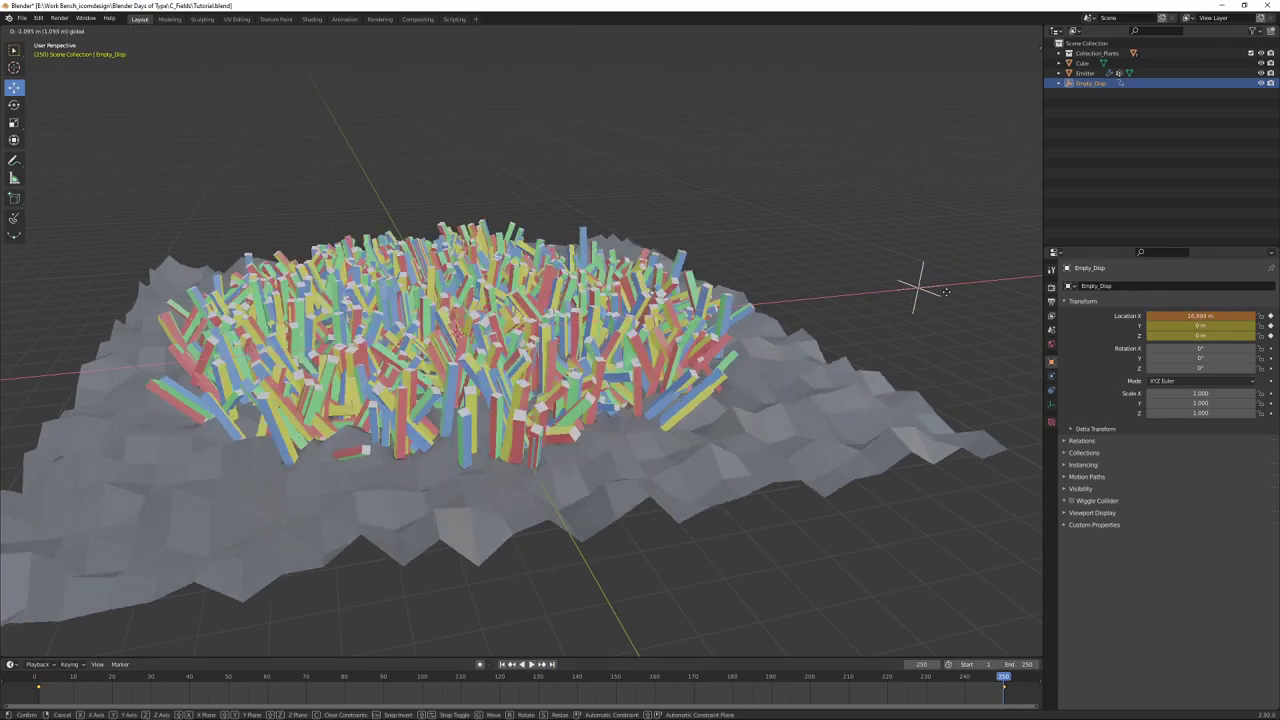
left_click(929, 303)
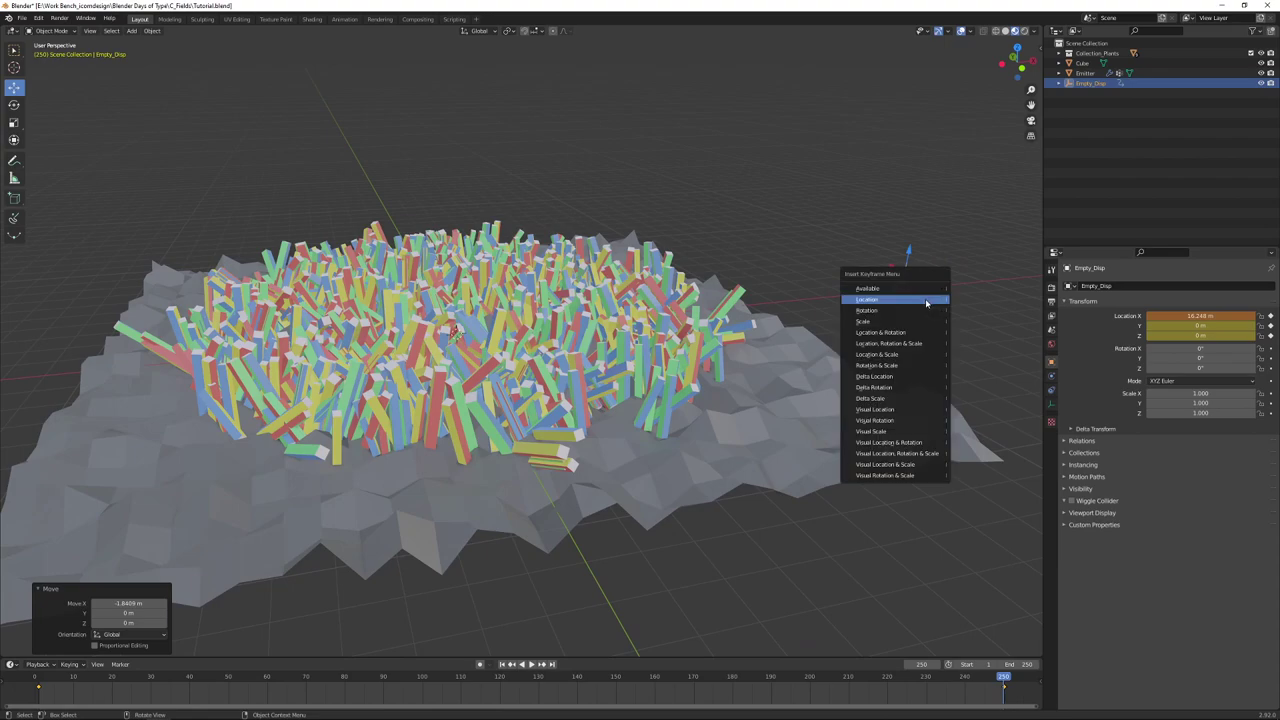
left_click(926, 300)
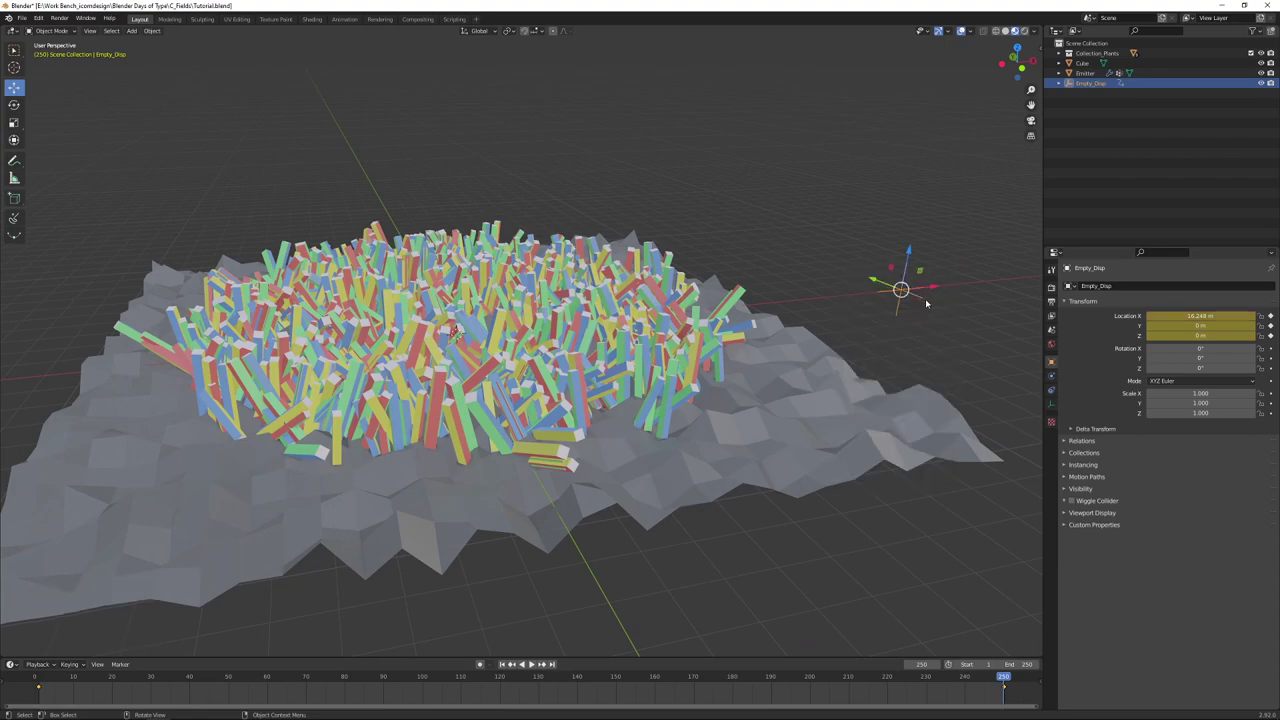
Step: Play the displacement animation and view the particle field's motion from another angle and closer up
left_click(531, 664)
middle_click_drag(563, 597, 597, 596)
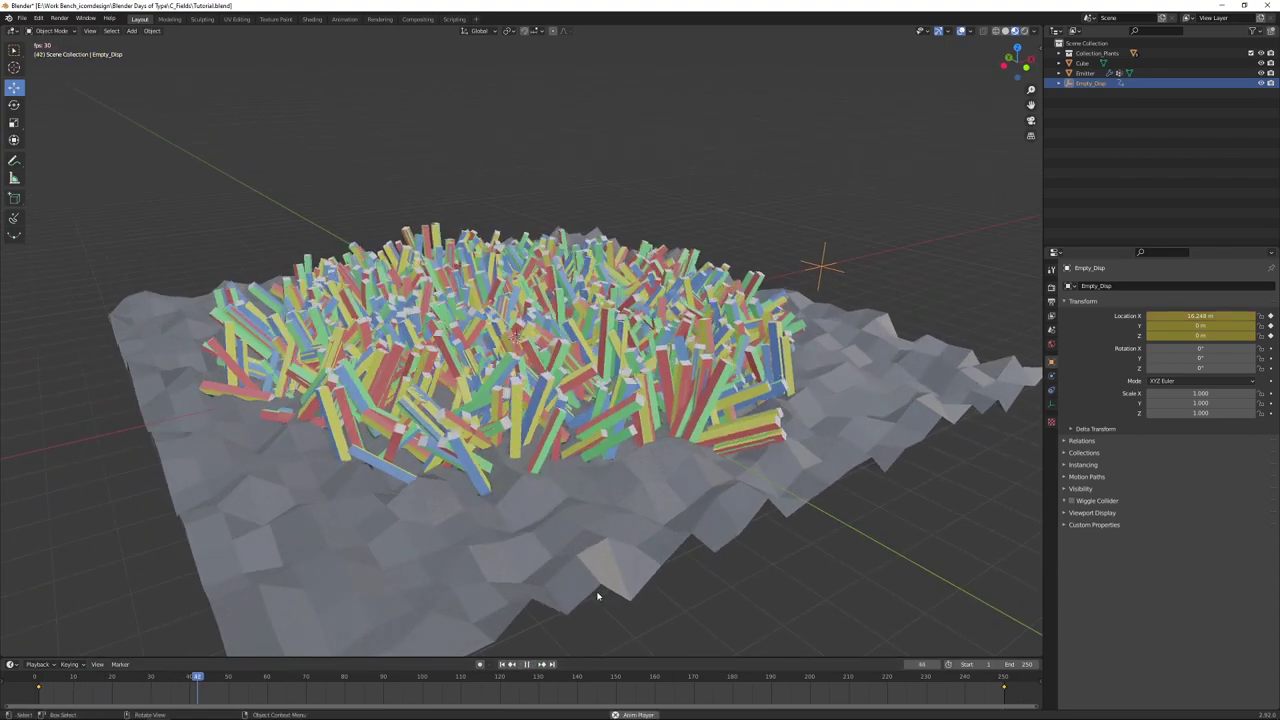
left_click(733, 611)
middle_click_drag(740, 603, 754, 586)
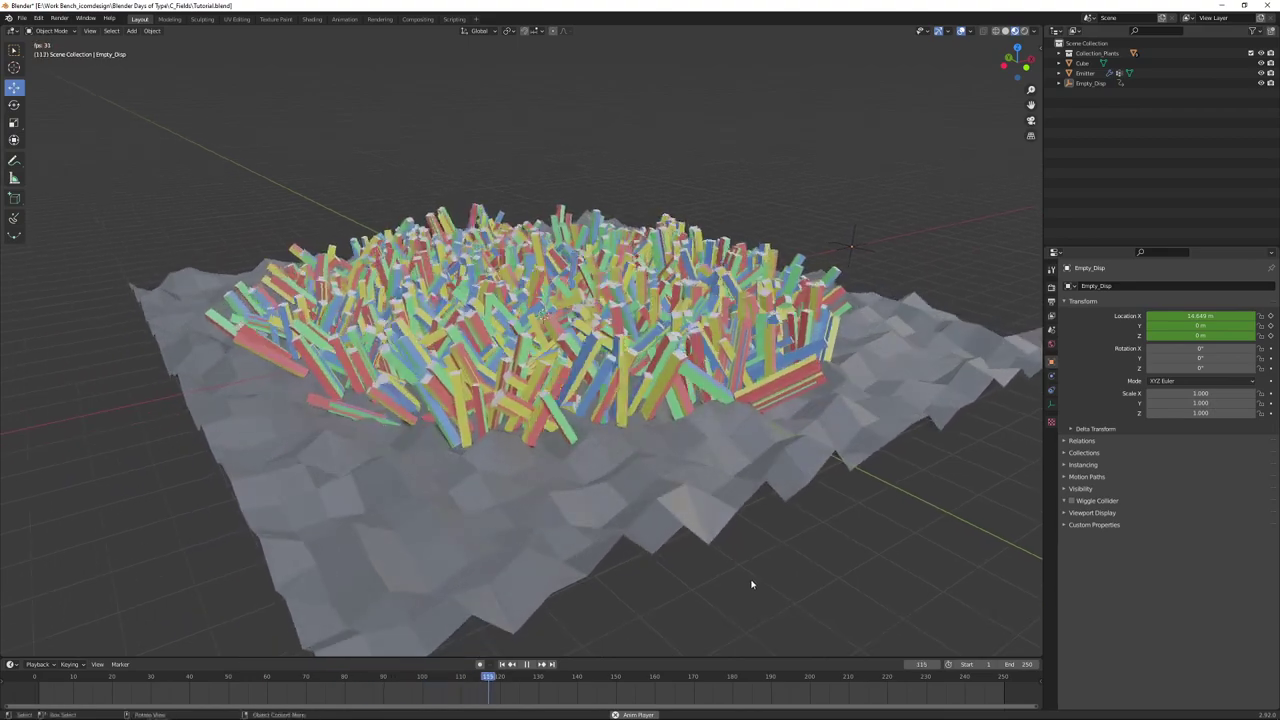
scroll(754, 577, "up", 3)
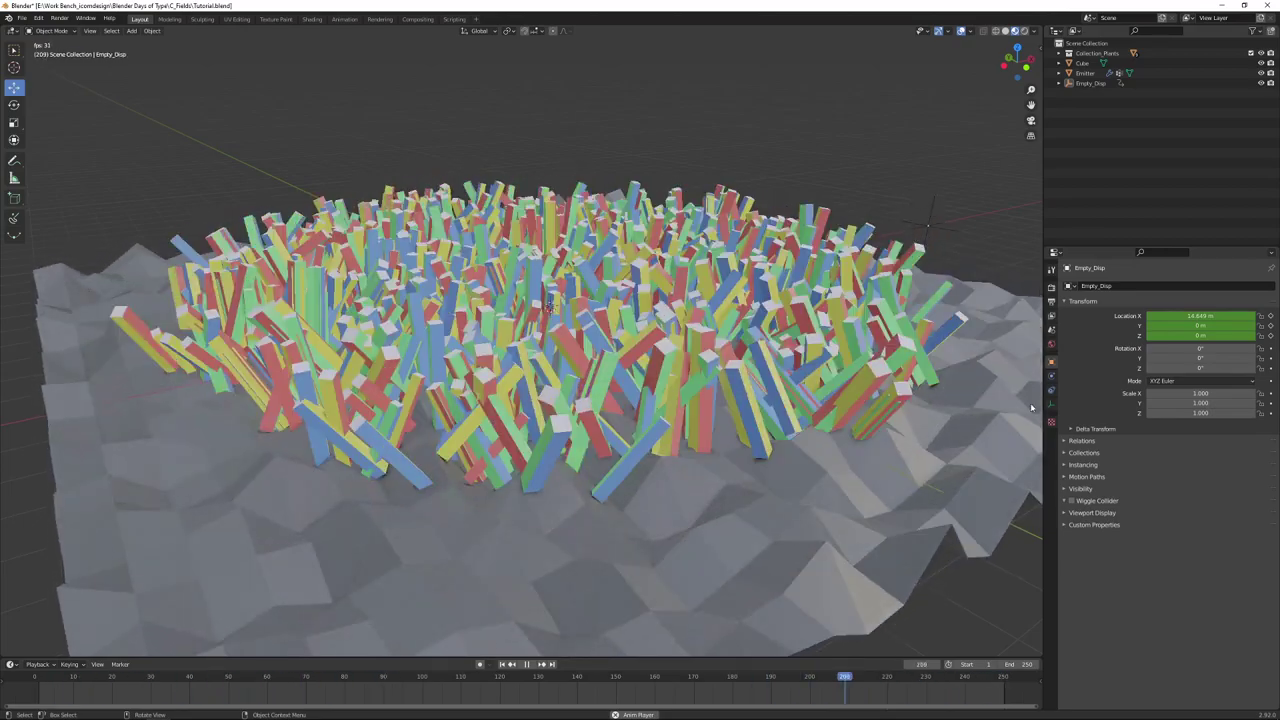
Step: Set the Strength of the Emitter's Displace modifier to 0.050 while the animation plays
left_click(1032, 407)
left_click(1051, 375)
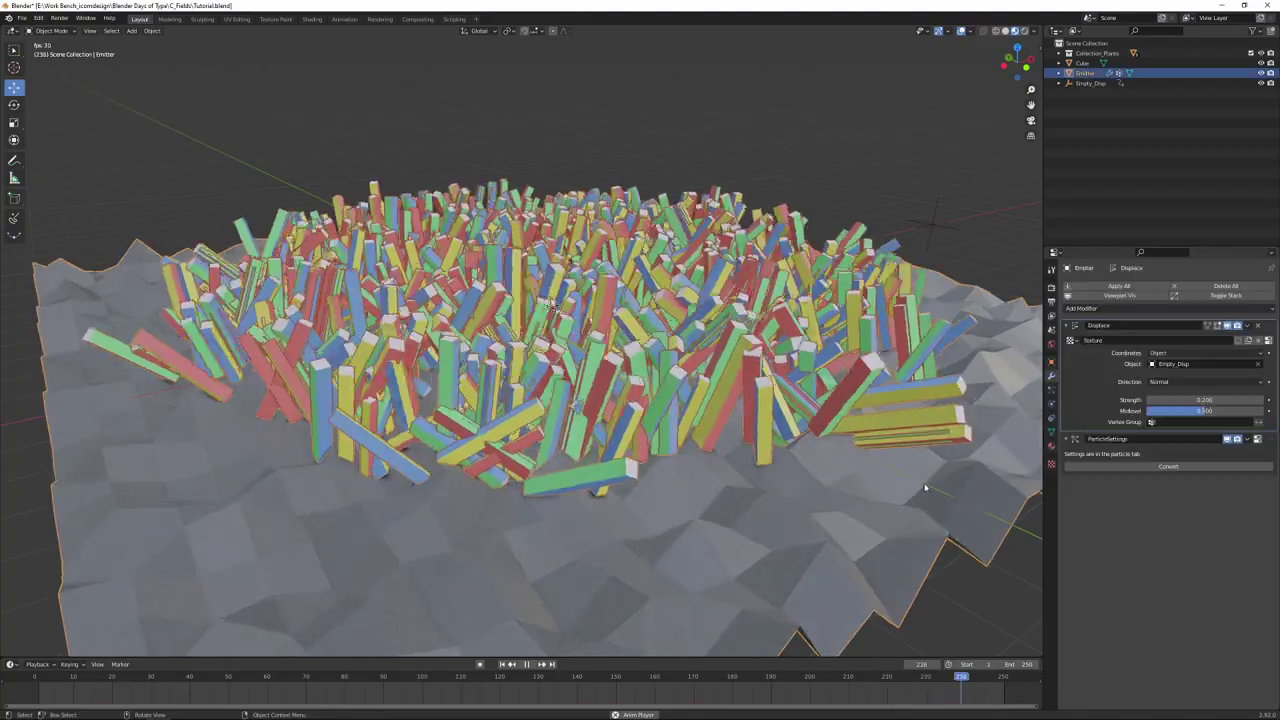
left_click(1051, 389)
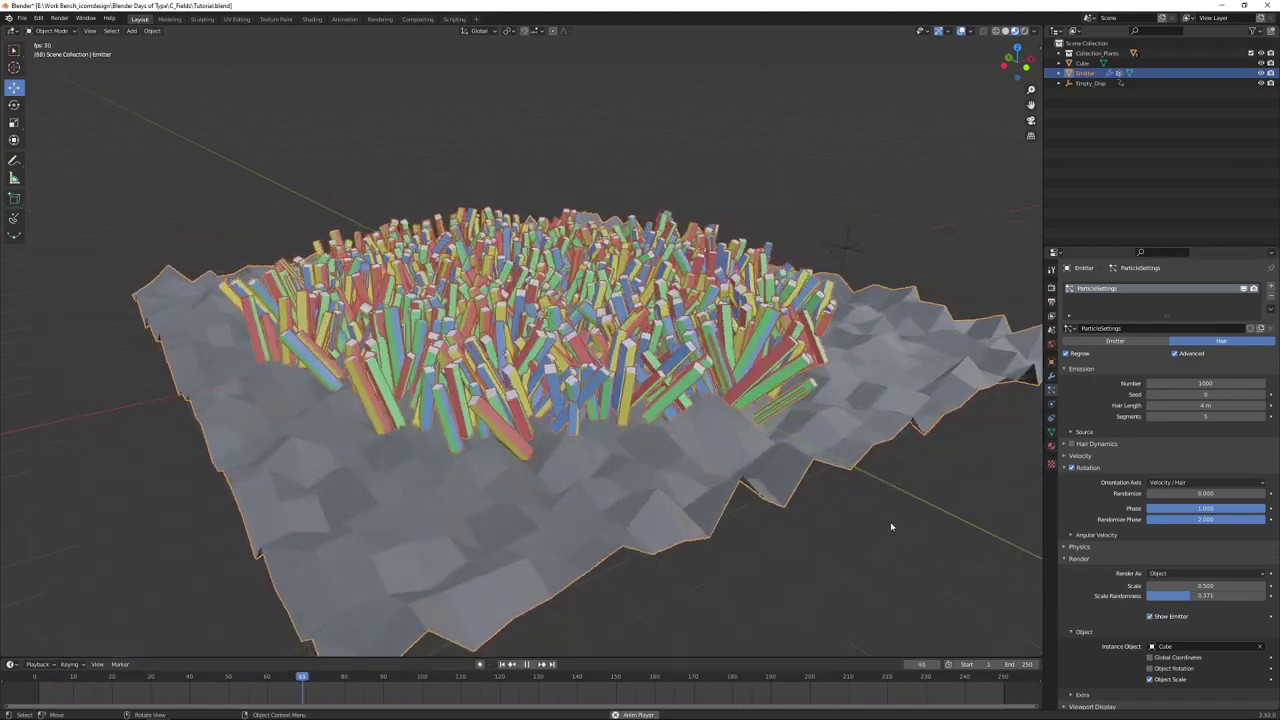
key("shift+Left")
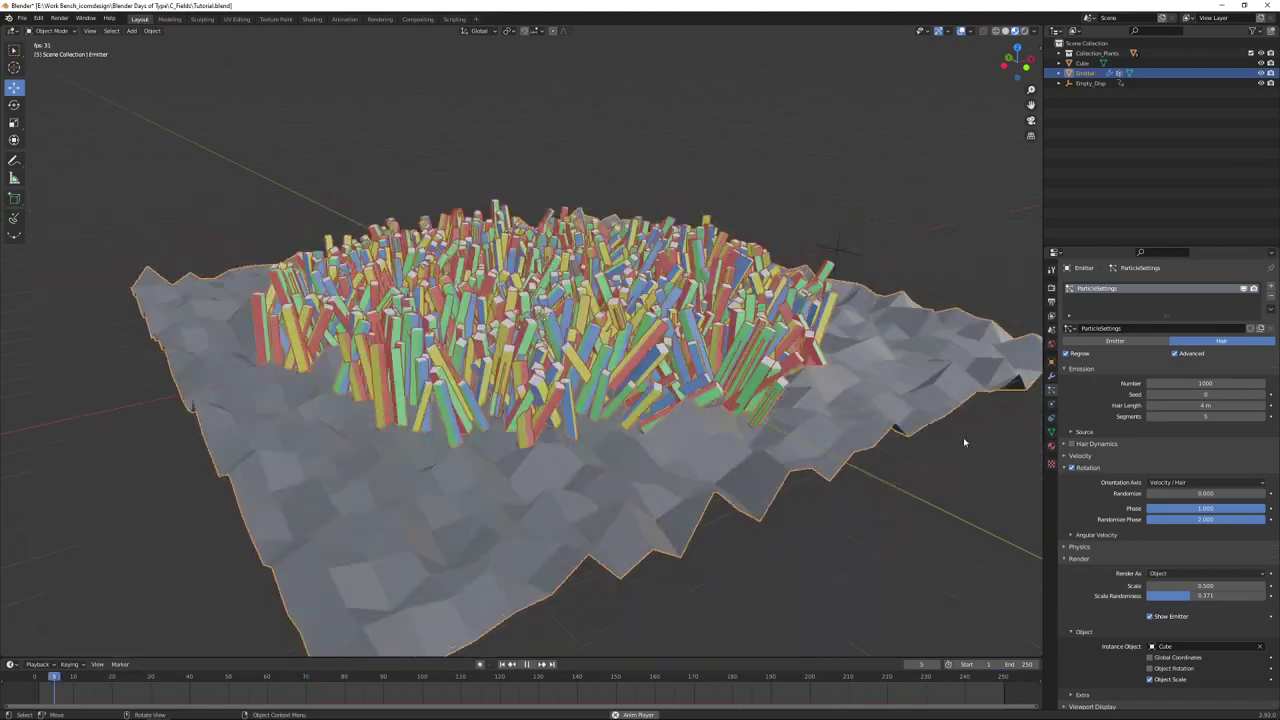
left_click(1051, 376)
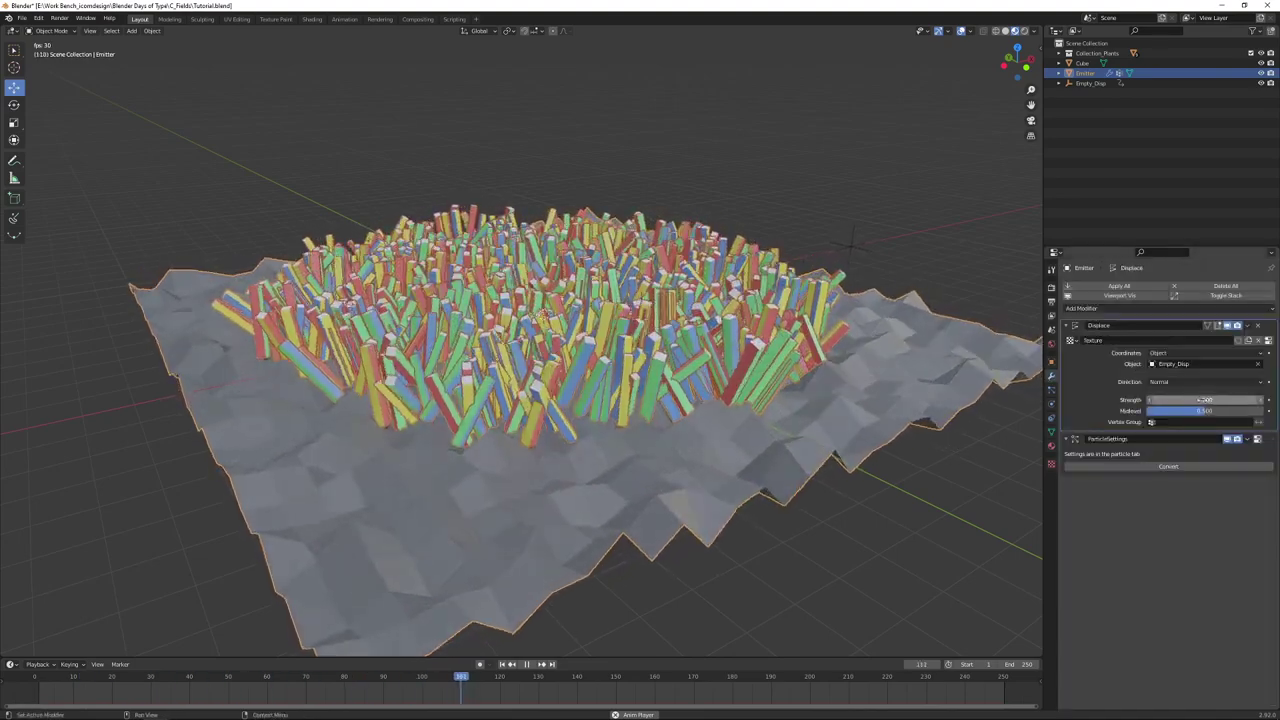
left_click(1201, 399)
type("2")
key("Return")
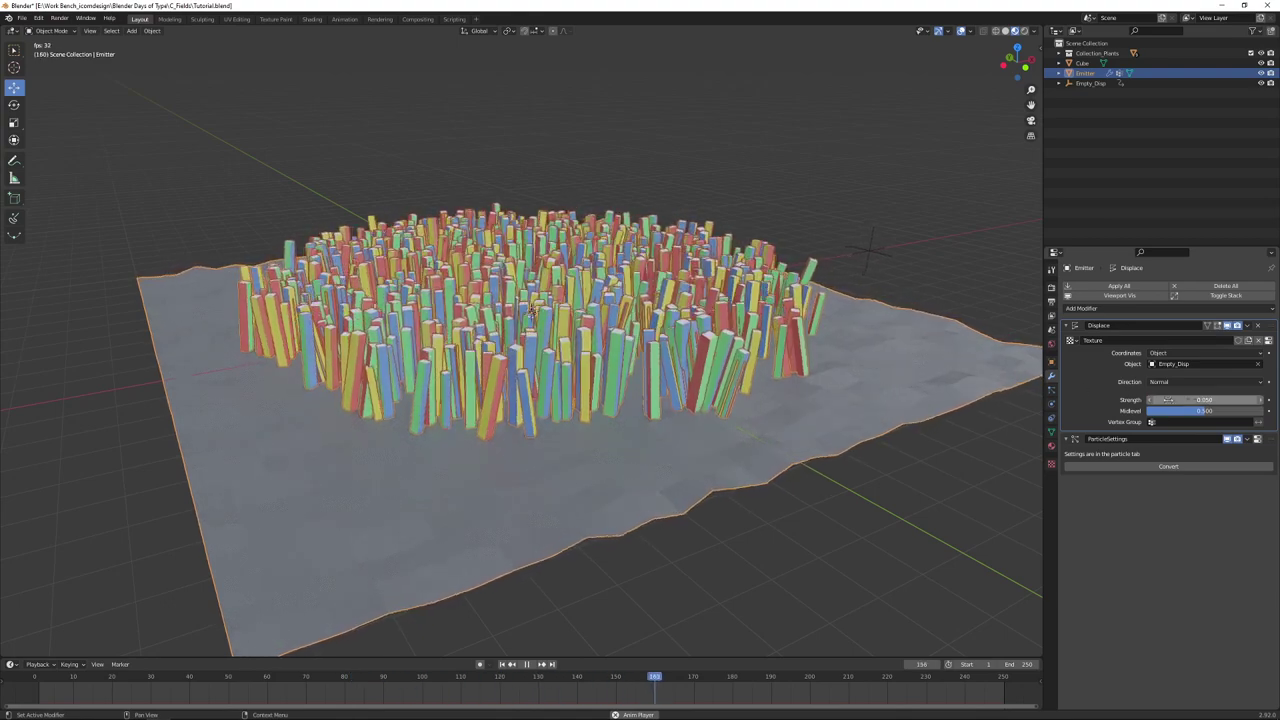
Step: Compare Depth values of 0 and 2 on the Displace modifier's Clouds texture during playback, and set Depth to 1
left_click(875, 498)
scroll(877, 500, "up", 3)
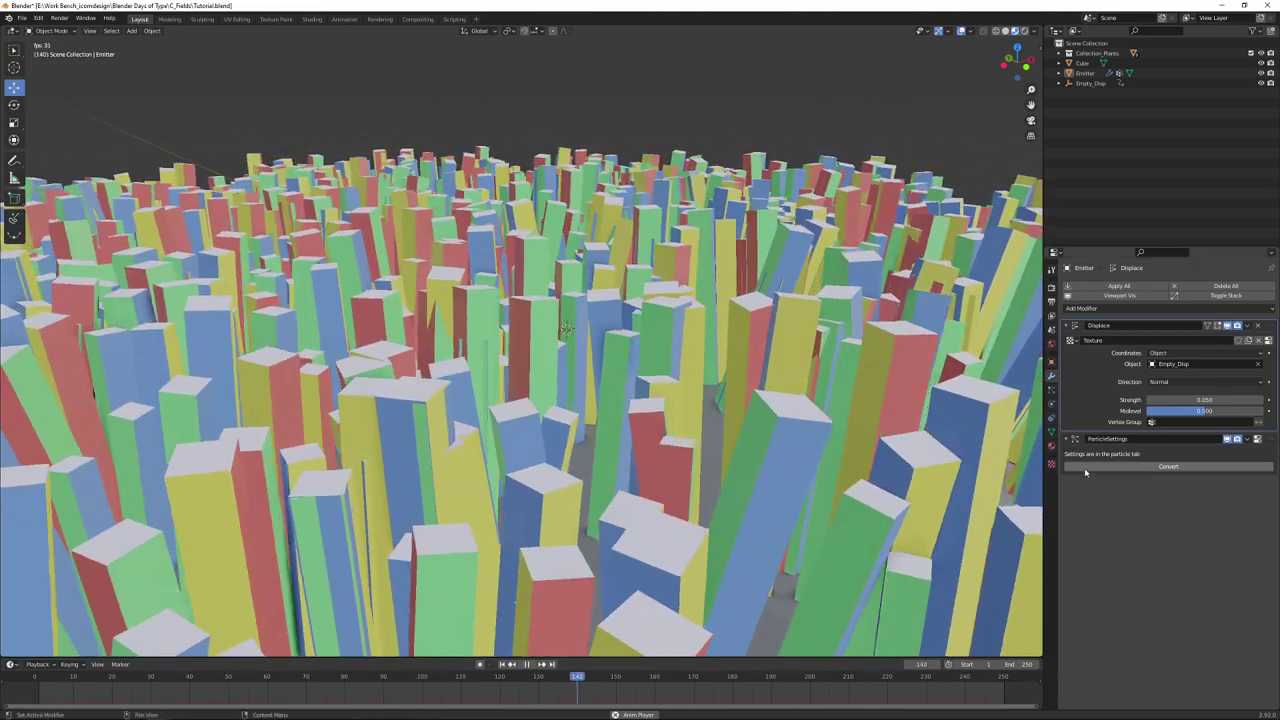
left_click(1267, 341)
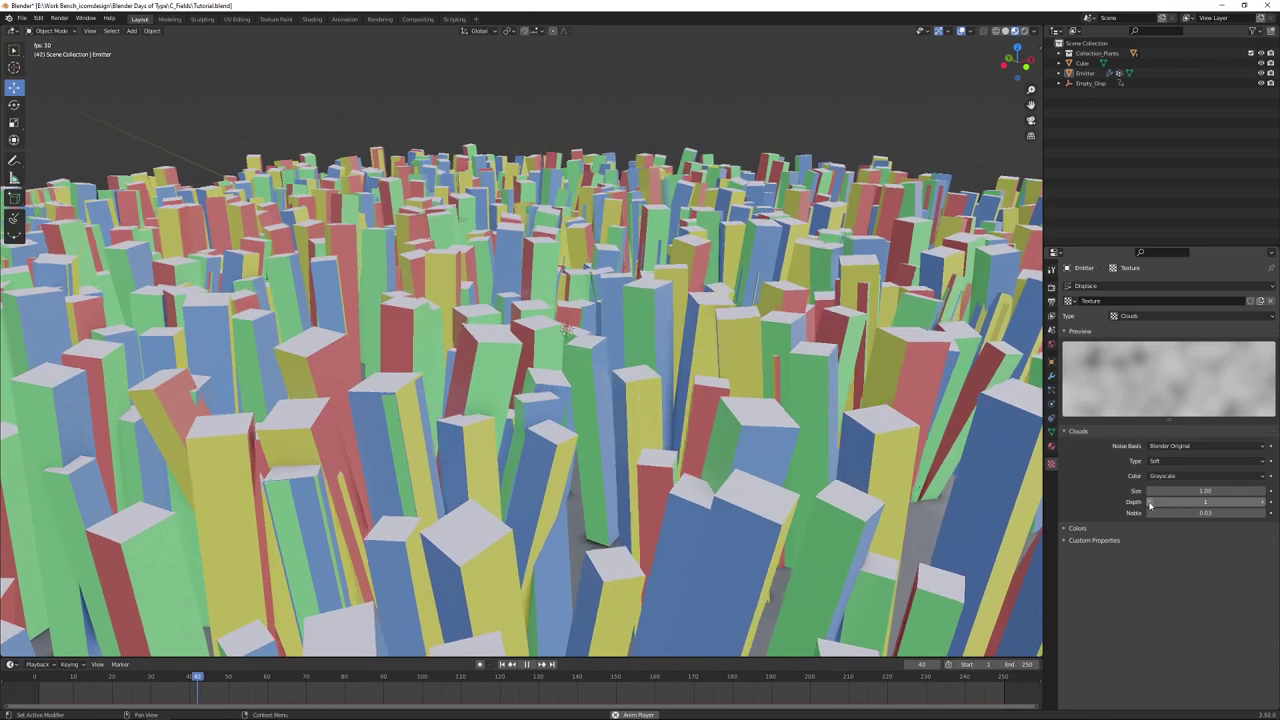
left_click(1149, 502)
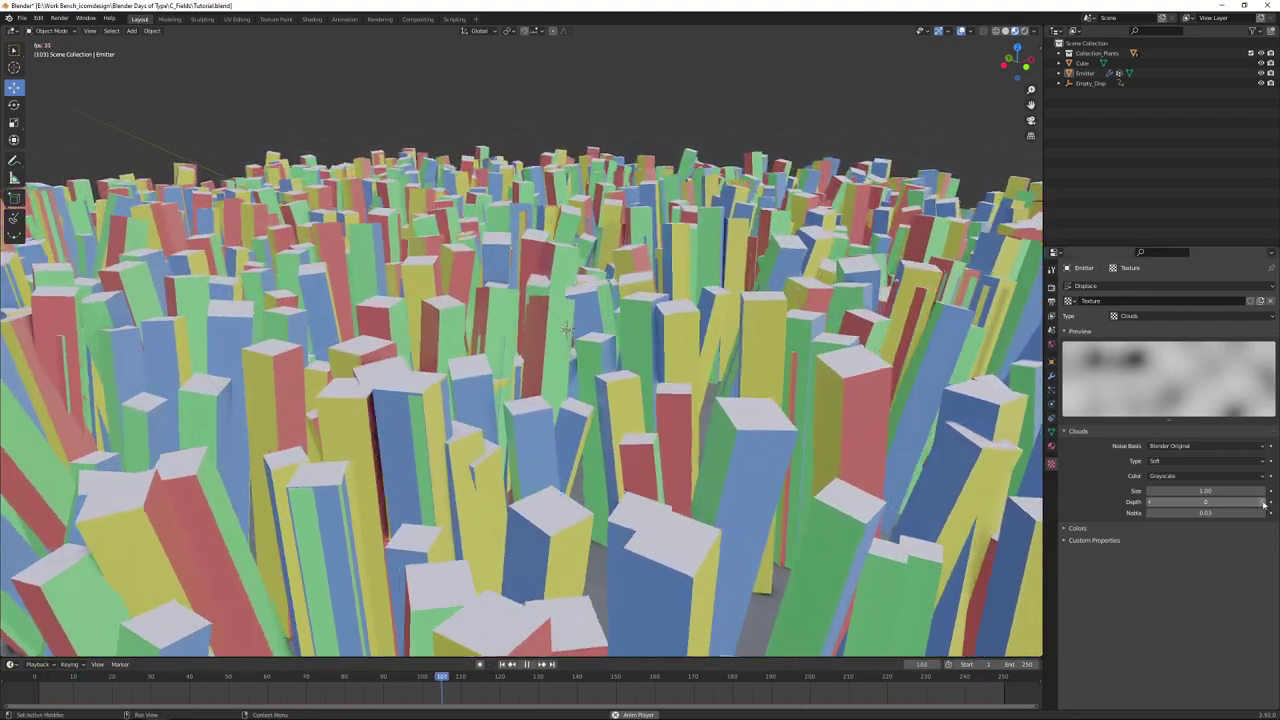
left_click(1264, 503)
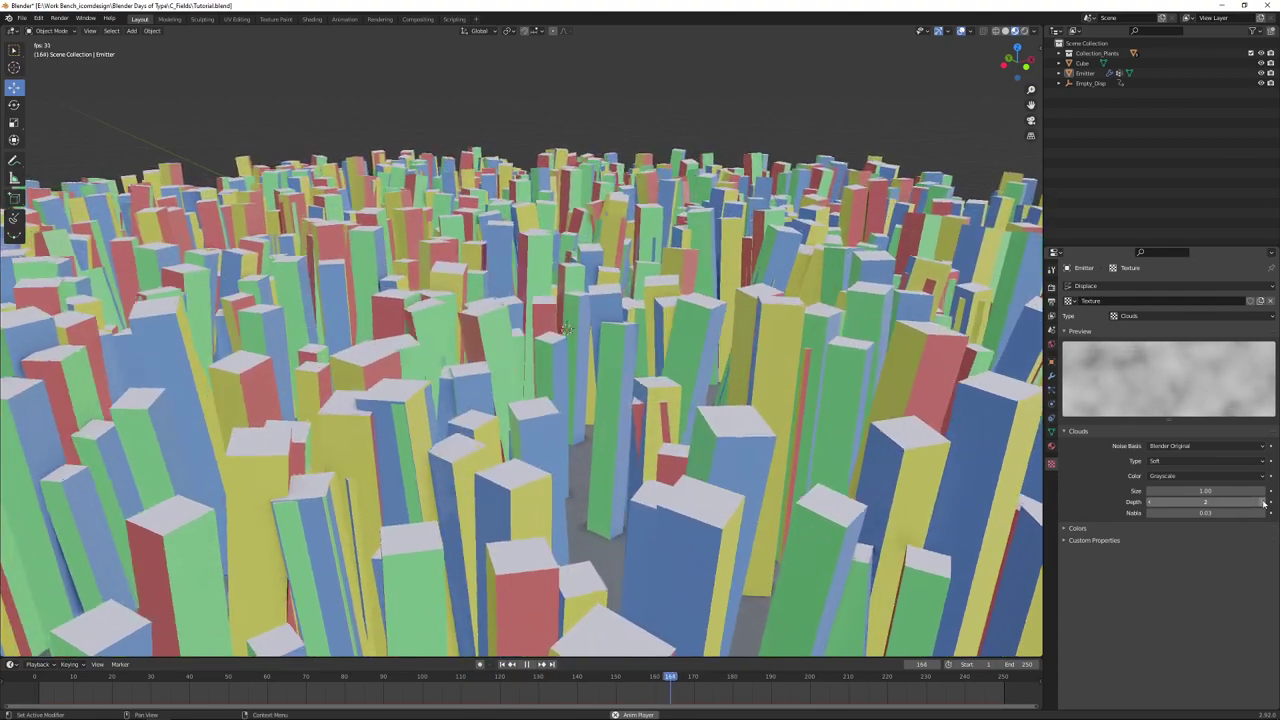
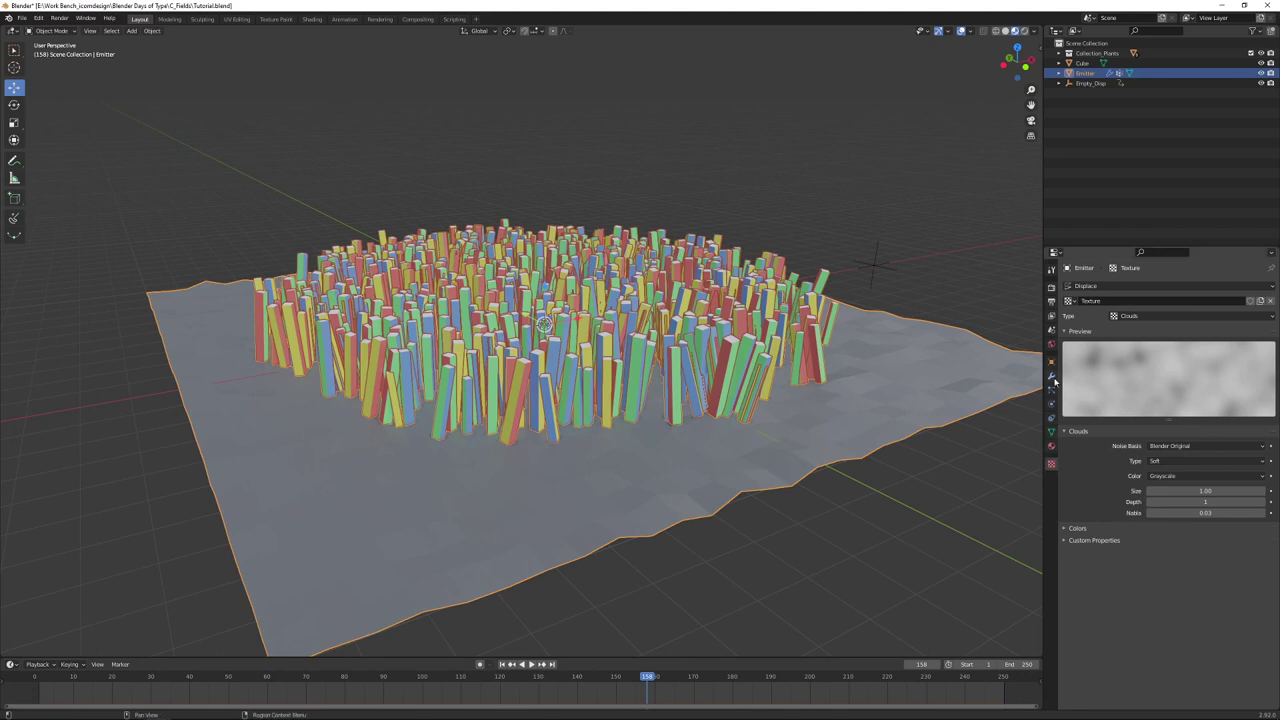
Step: Turn off Show Emitter for both Render and Viewport Display in the Emitter's particle settings
left_click(1051, 391)
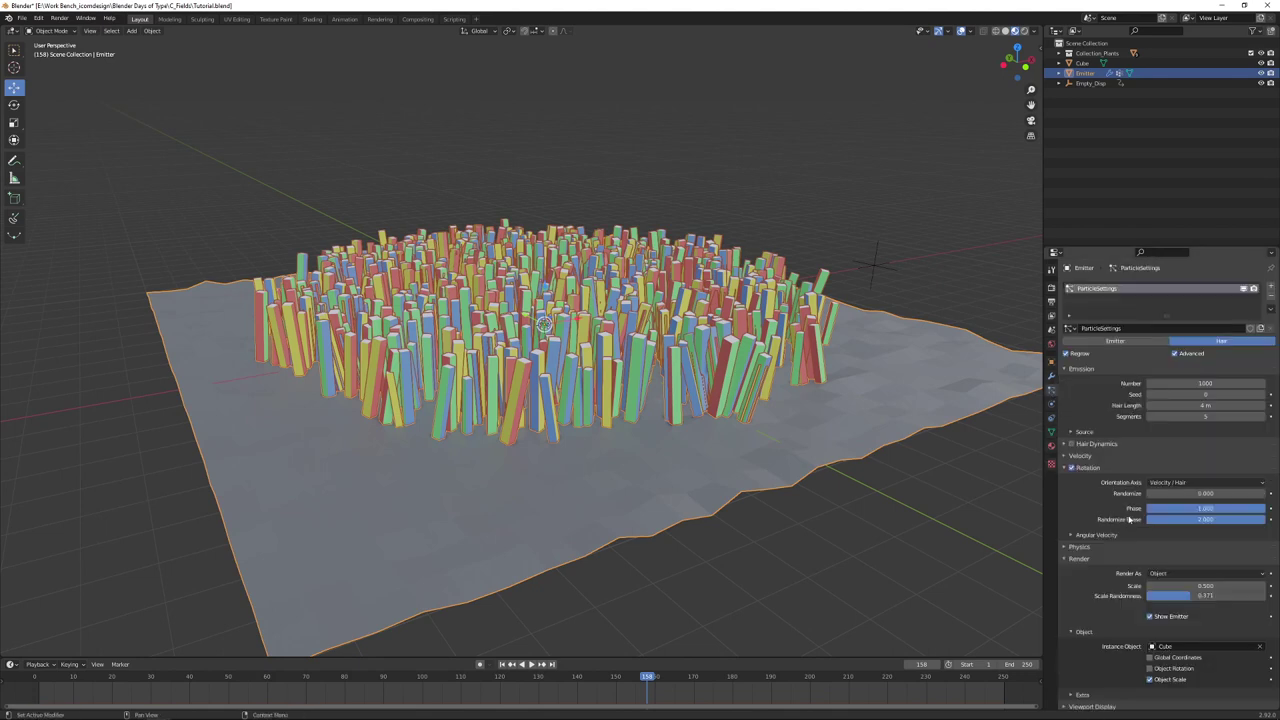
scroll(1120, 517, "down", 5)
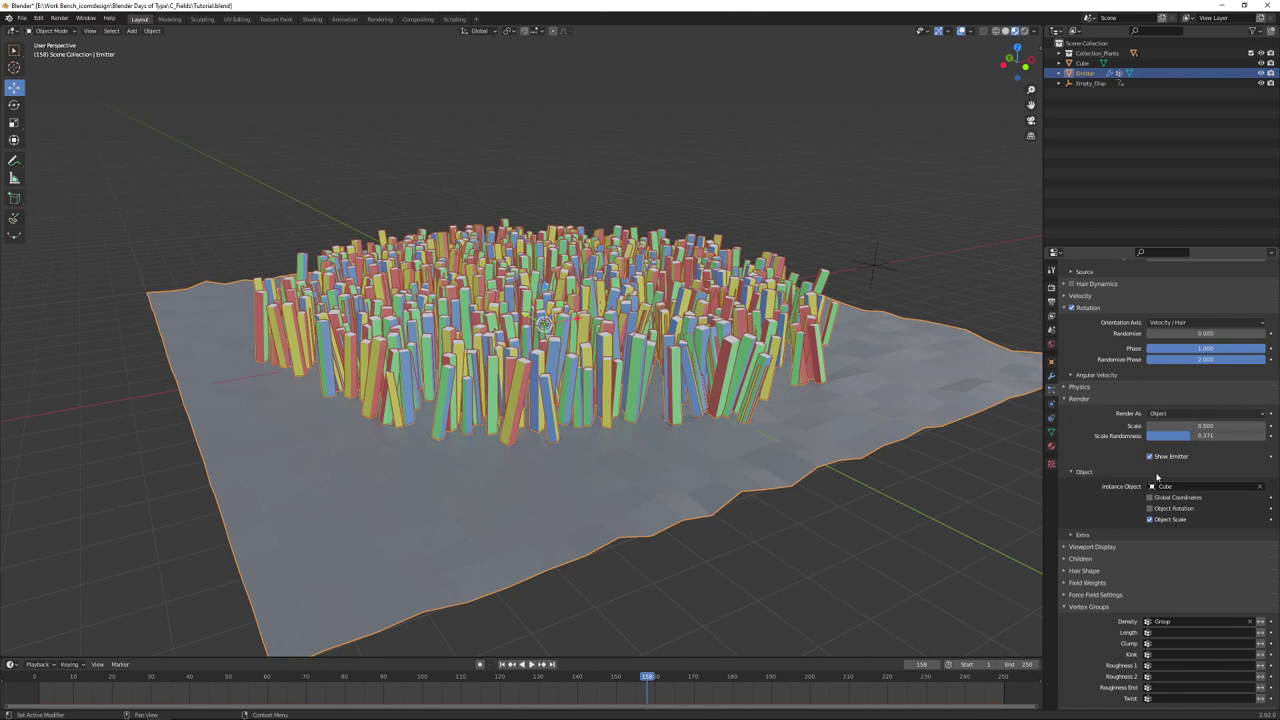
left_click(1085, 547)
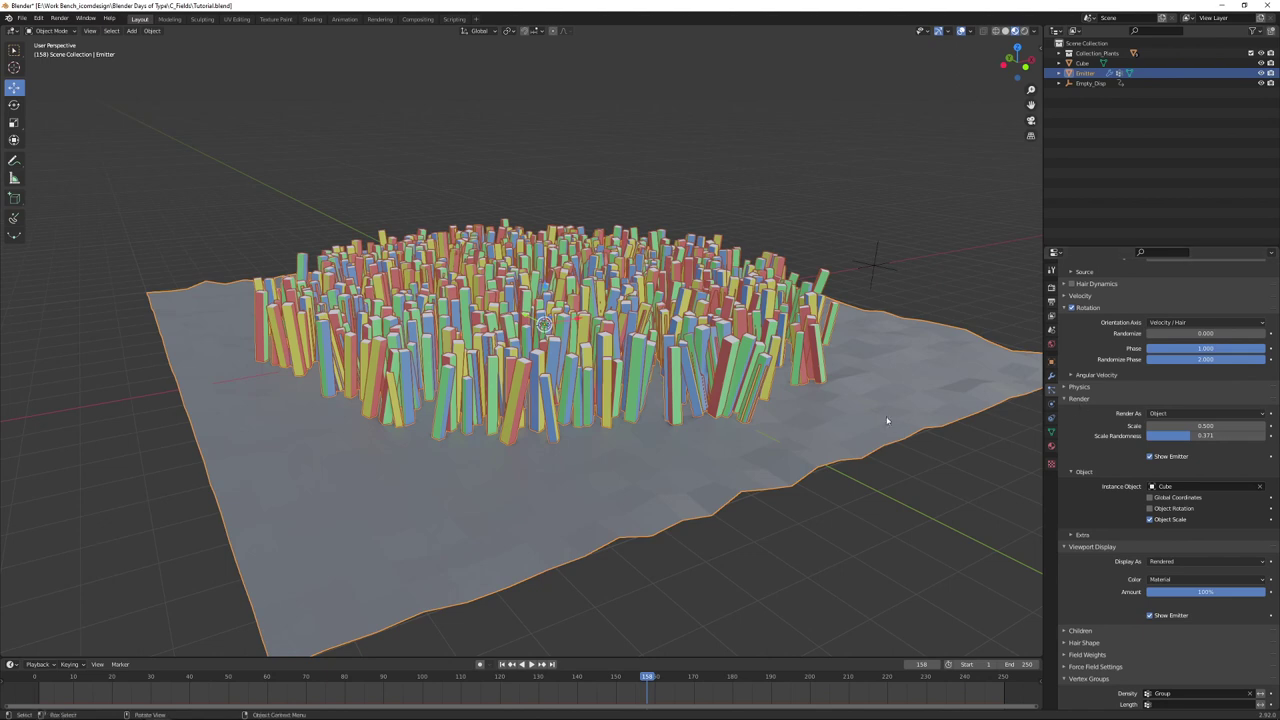
left_click(1150, 456)
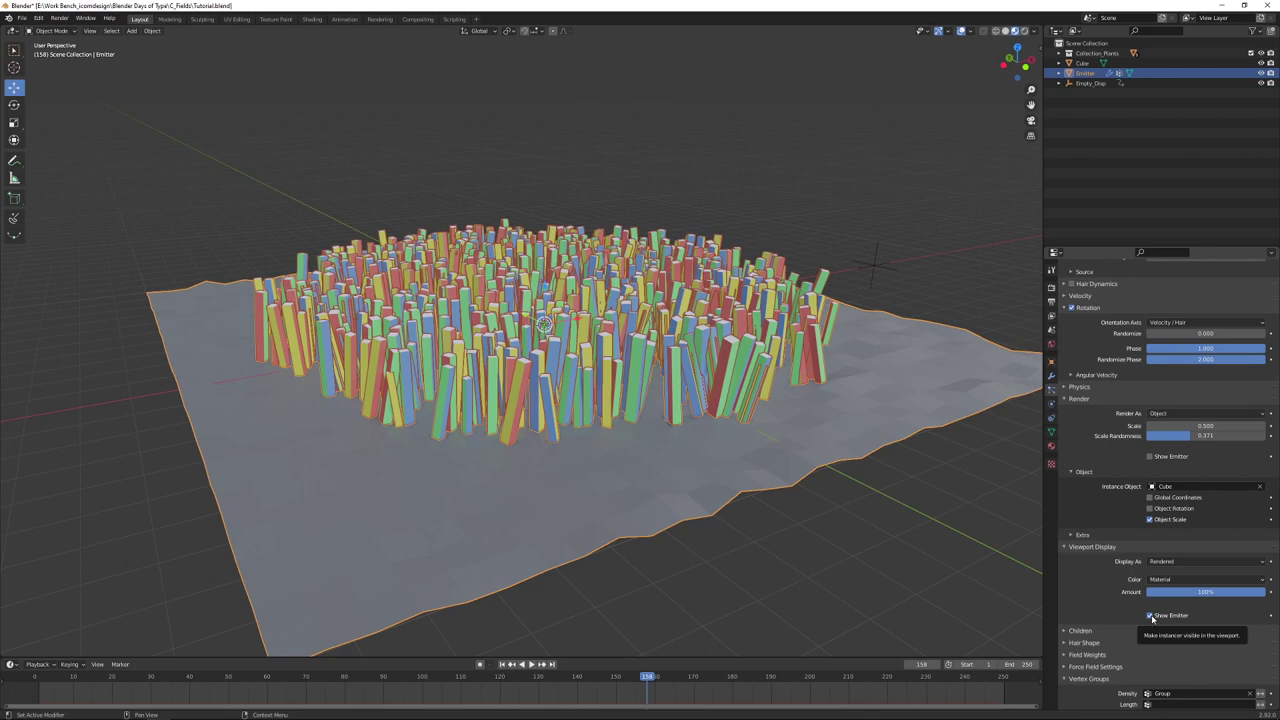
middle_click_drag(822, 536, 791, 520)
left_click(787, 514)
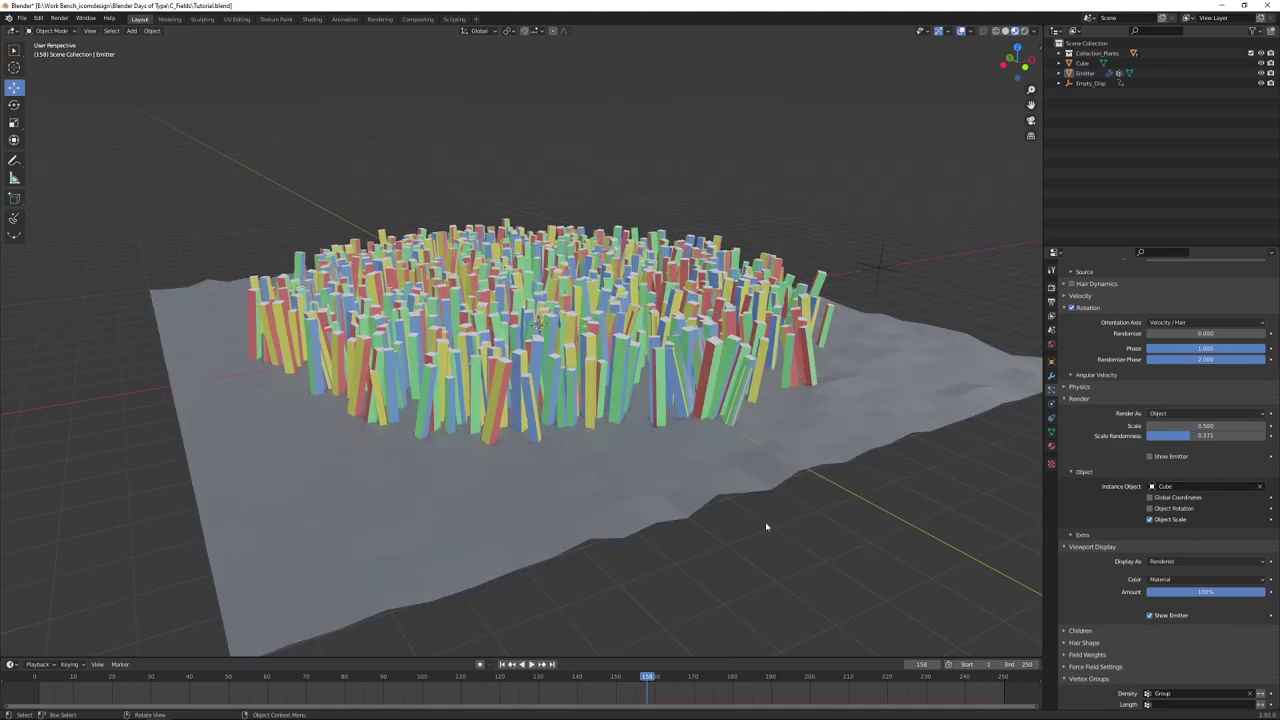
left_click(1150, 615)
Step: Add a mesh plane at the origin and scale it by 10 as the ground under the particles
key("shift+a")
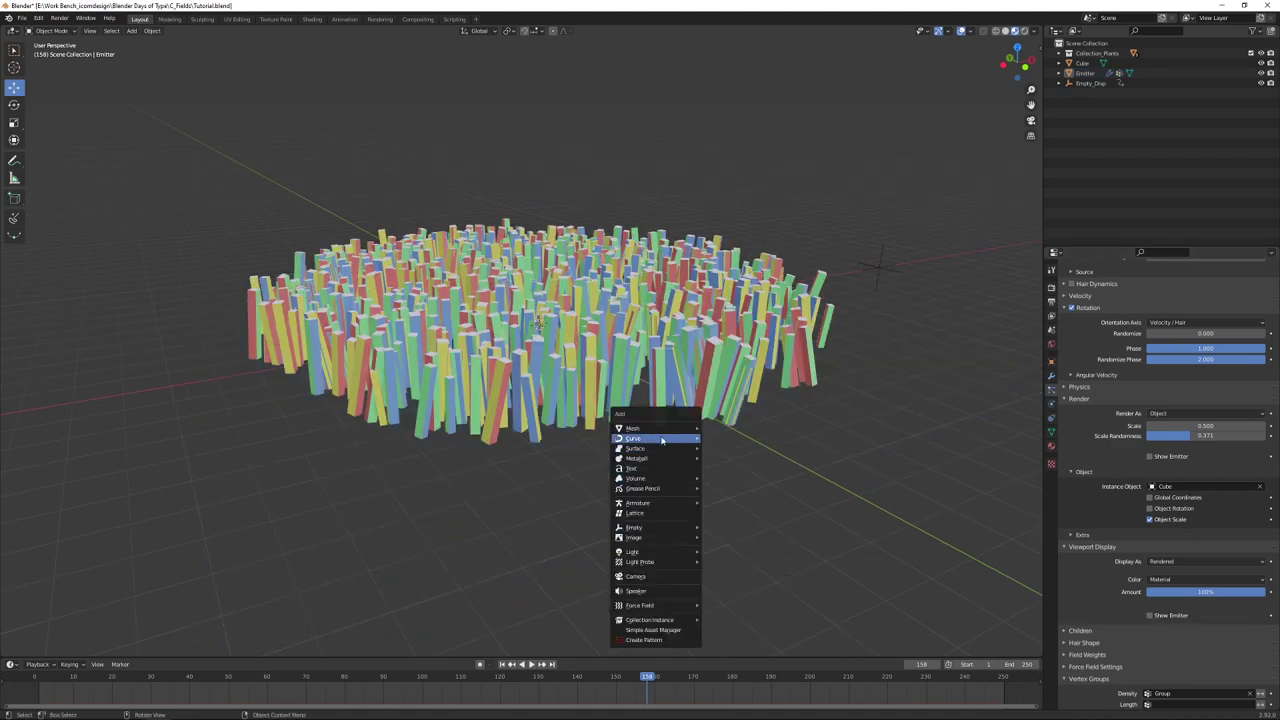
mouse_move(680, 428)
left_click(725, 429)
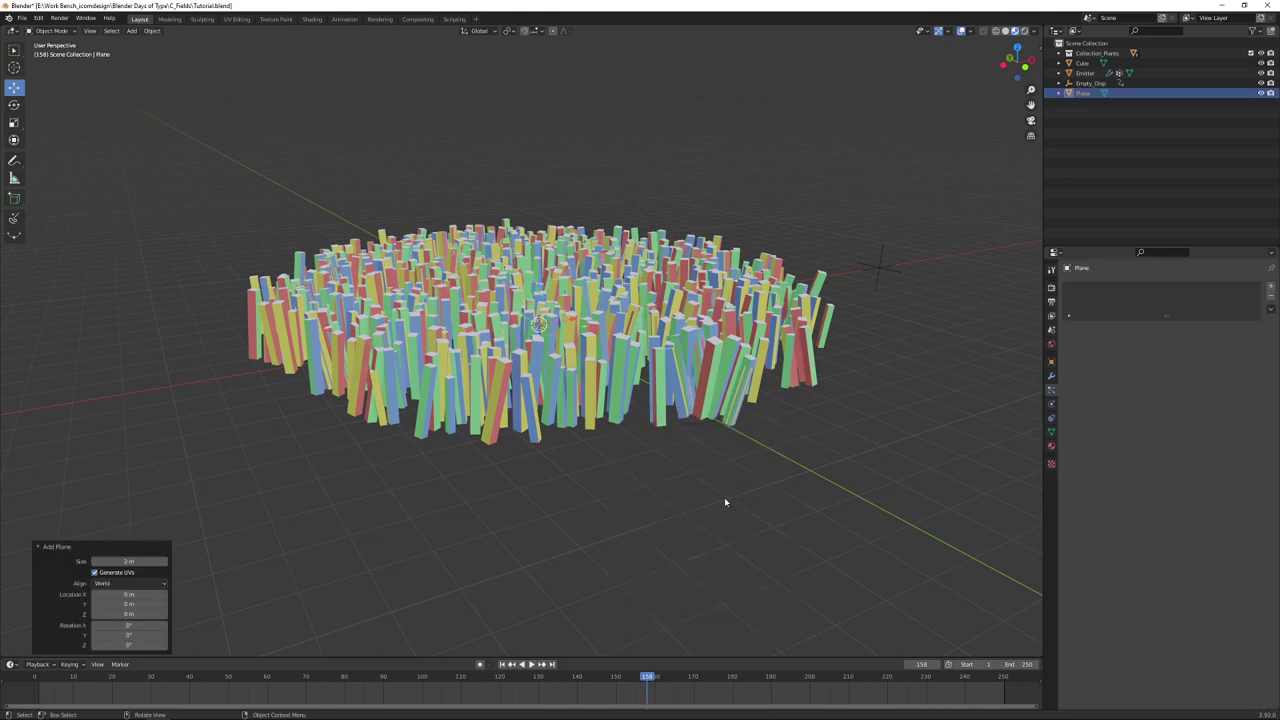
type("s10")
left_click(708, 497)
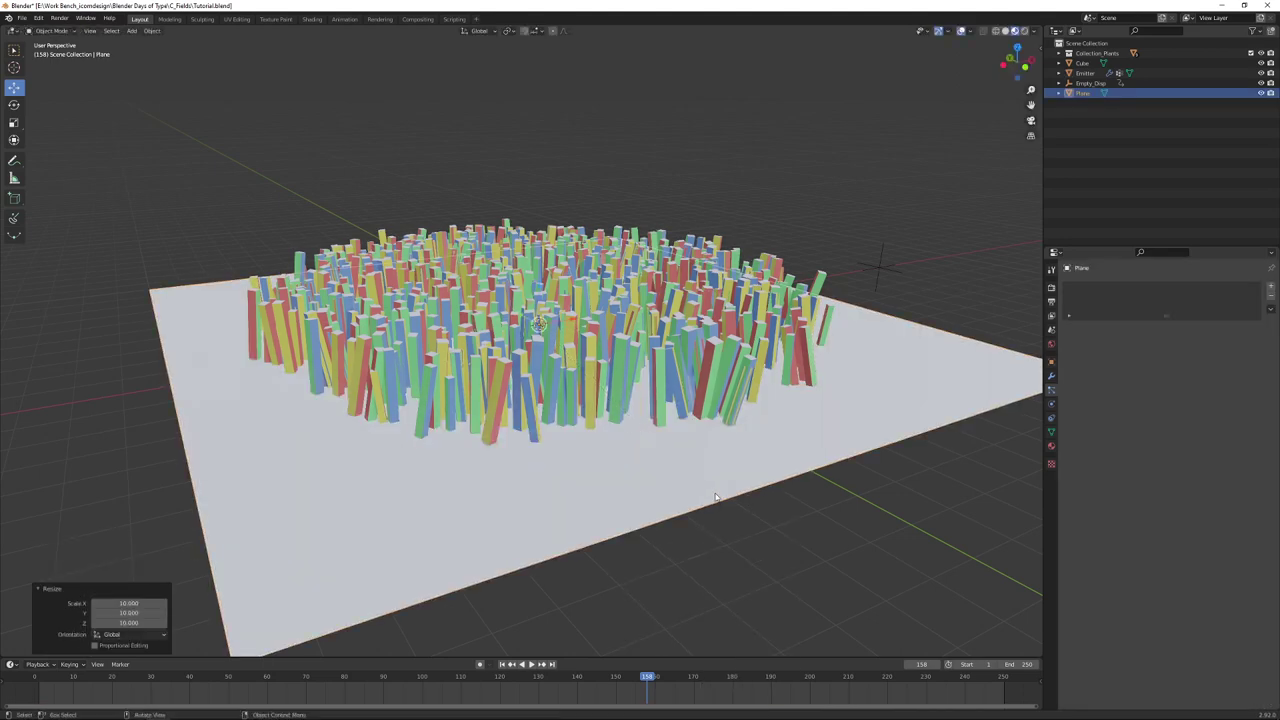
Step: Give the new ground plane its own material with a dark Base Color and a Roughness of about 0.736
left_click(708, 497)
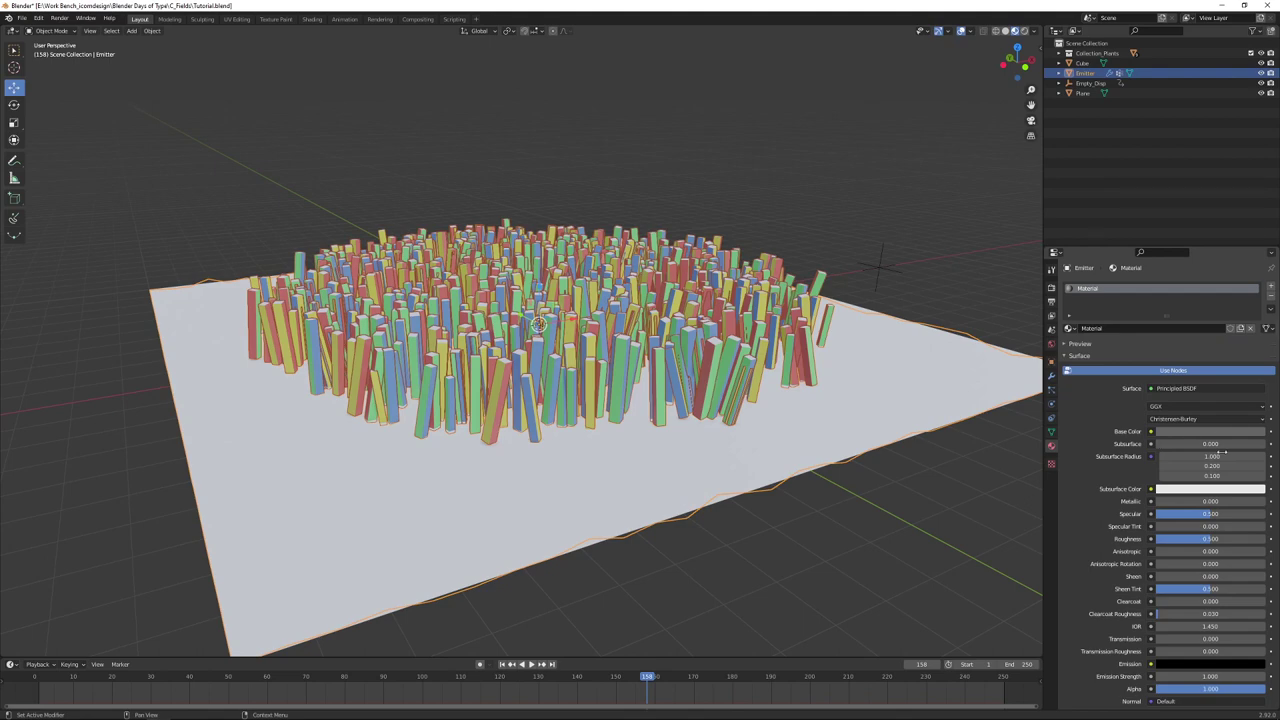
left_click(1210, 431)
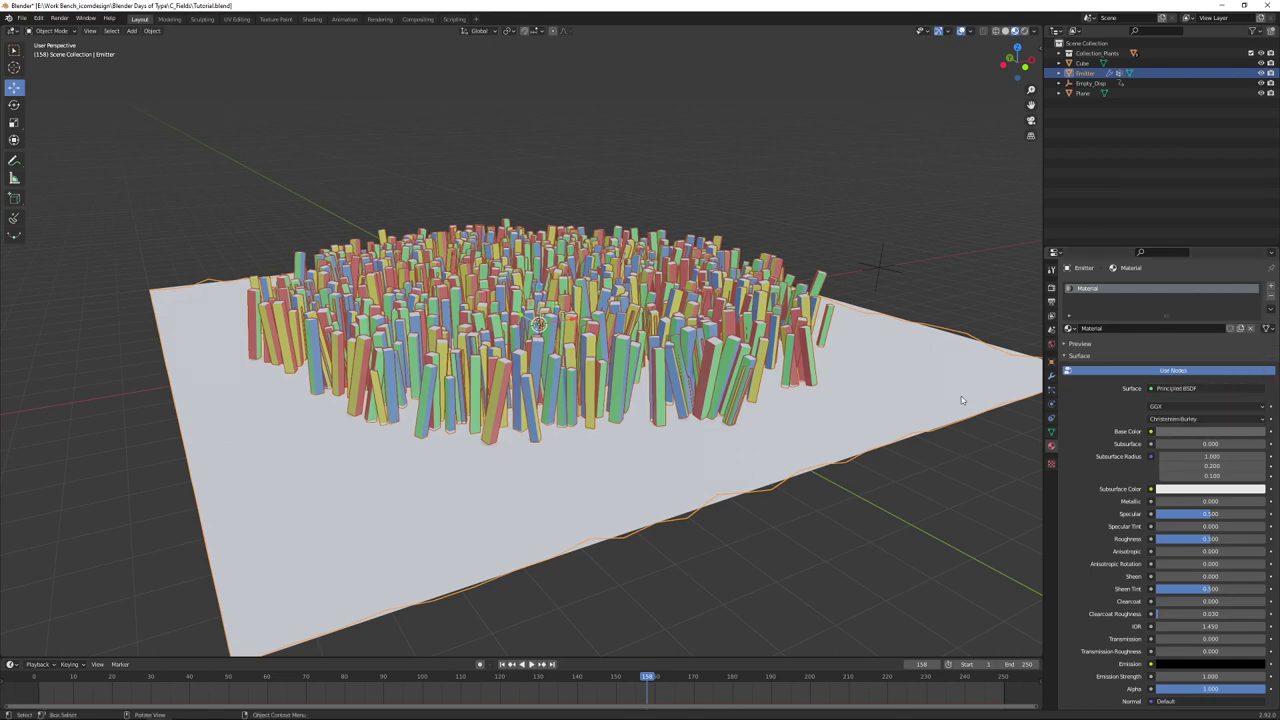
left_click(1082, 93)
left_click(1182, 331)
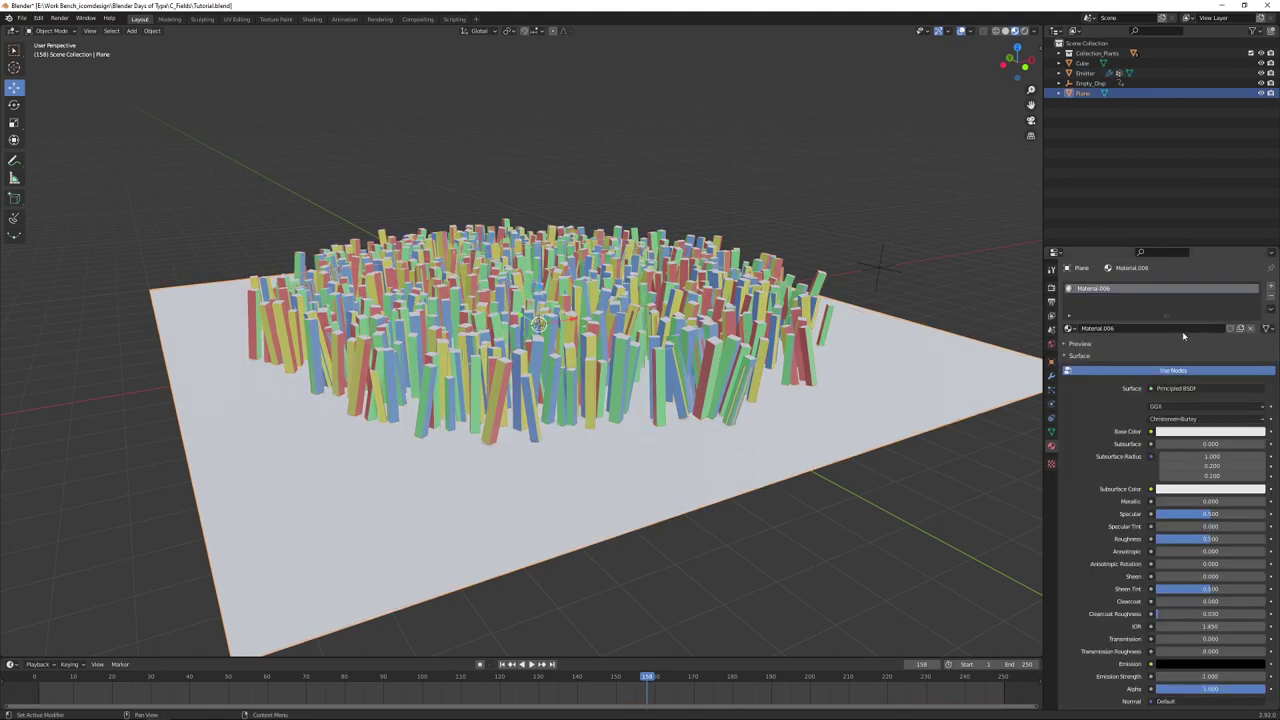
left_click(1198, 433)
mouse_move(1262, 327)
left_mouse_down()
mouse_move(1262, 345)
mouse_move(1268, 328)
left_mouse_up()
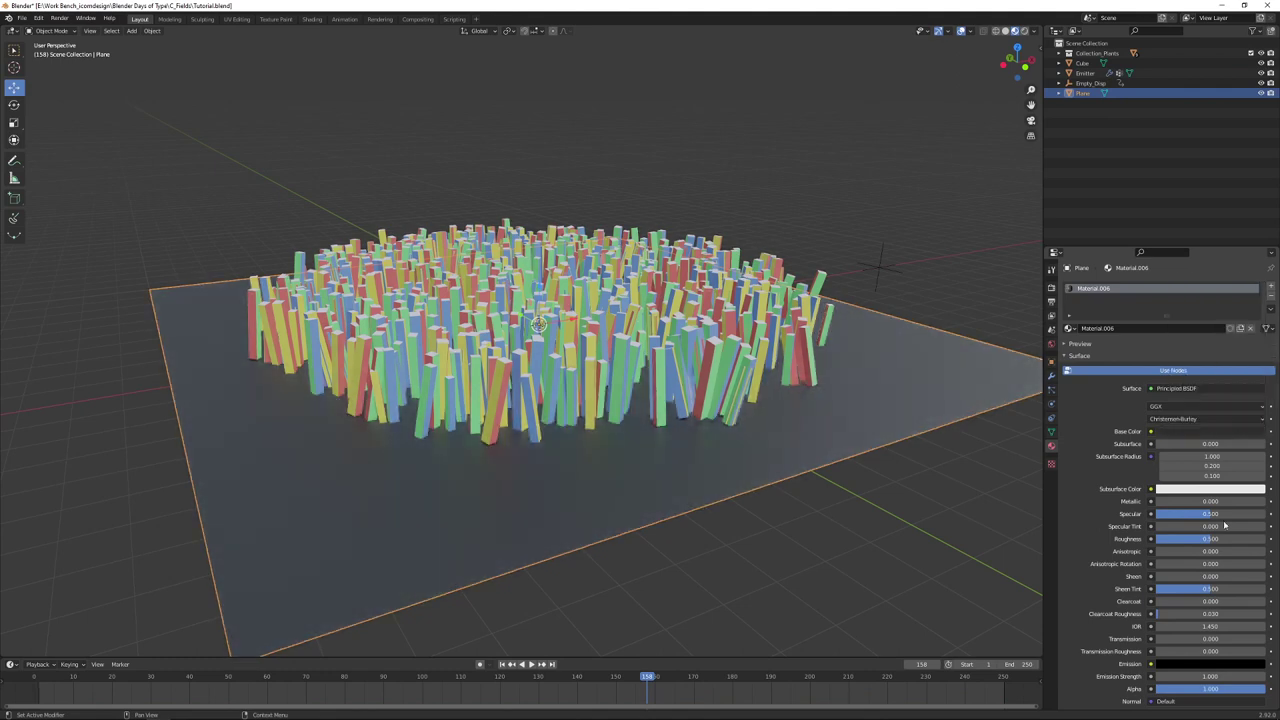
left_click_drag(1211, 538, 1236, 538)
left_click(927, 553)
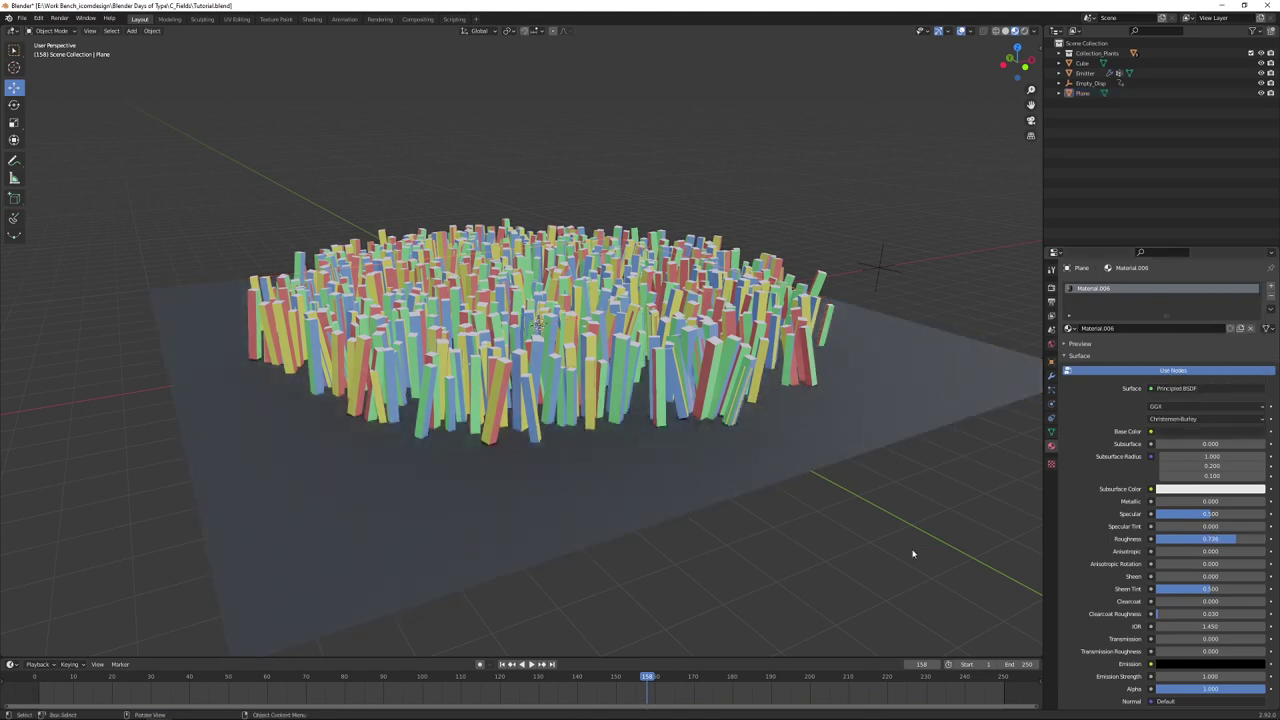
Step: Raise the ground plane about 0.09 m along Z so it meets the bases of the particle objects
left_click(794, 514)
key("g")
key("z")
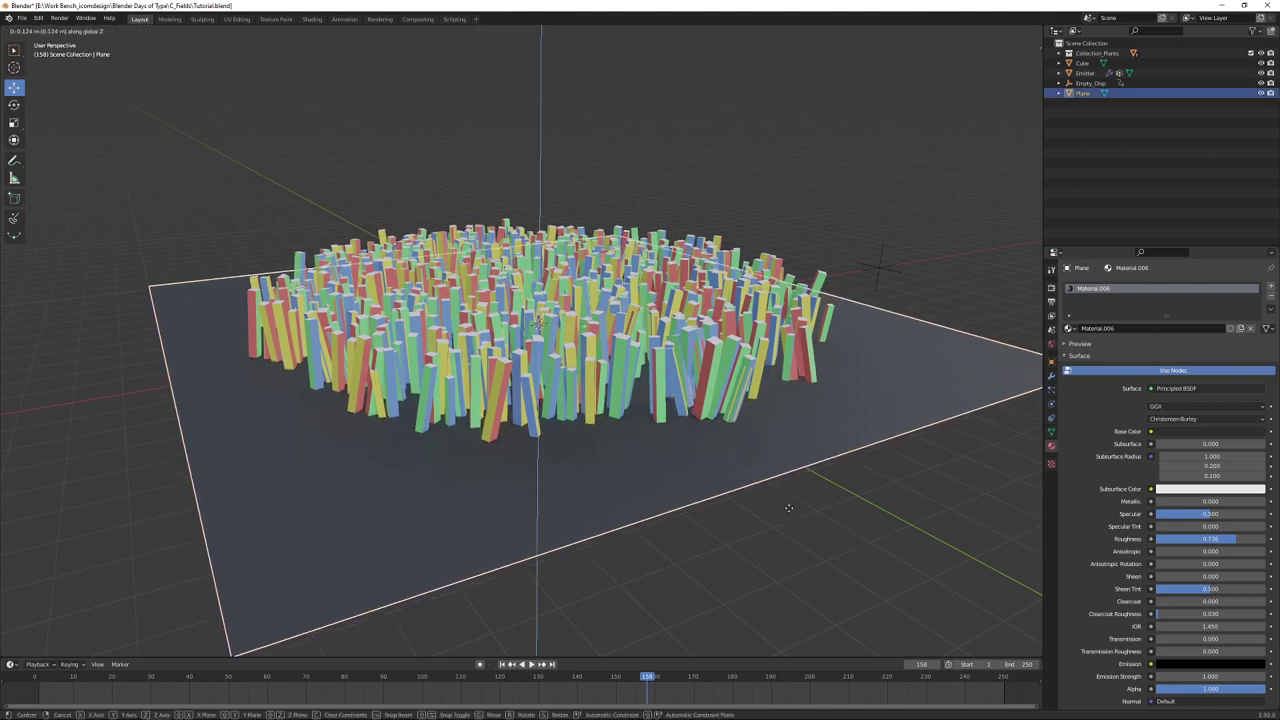
left_click(809, 555)
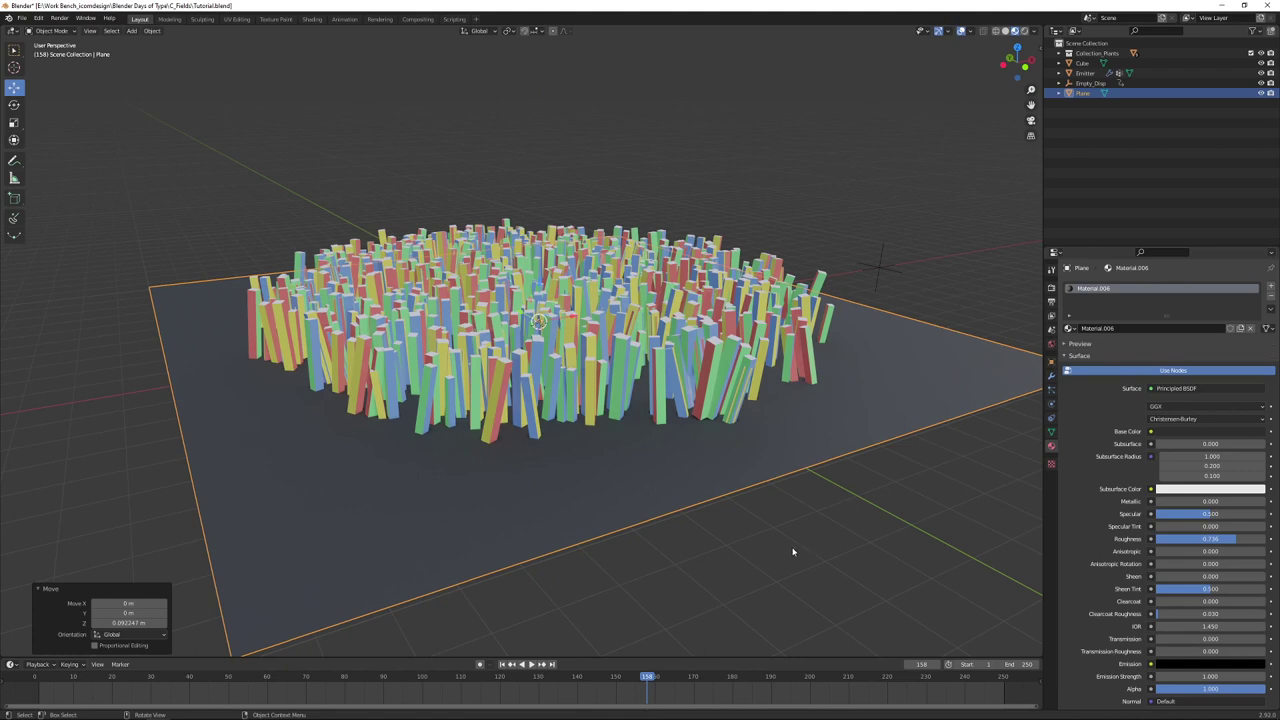
left_click(782, 546)
Step: Play the animation and examine the particles' motion against the ground up close, then stop and return to frame 1
key("space")
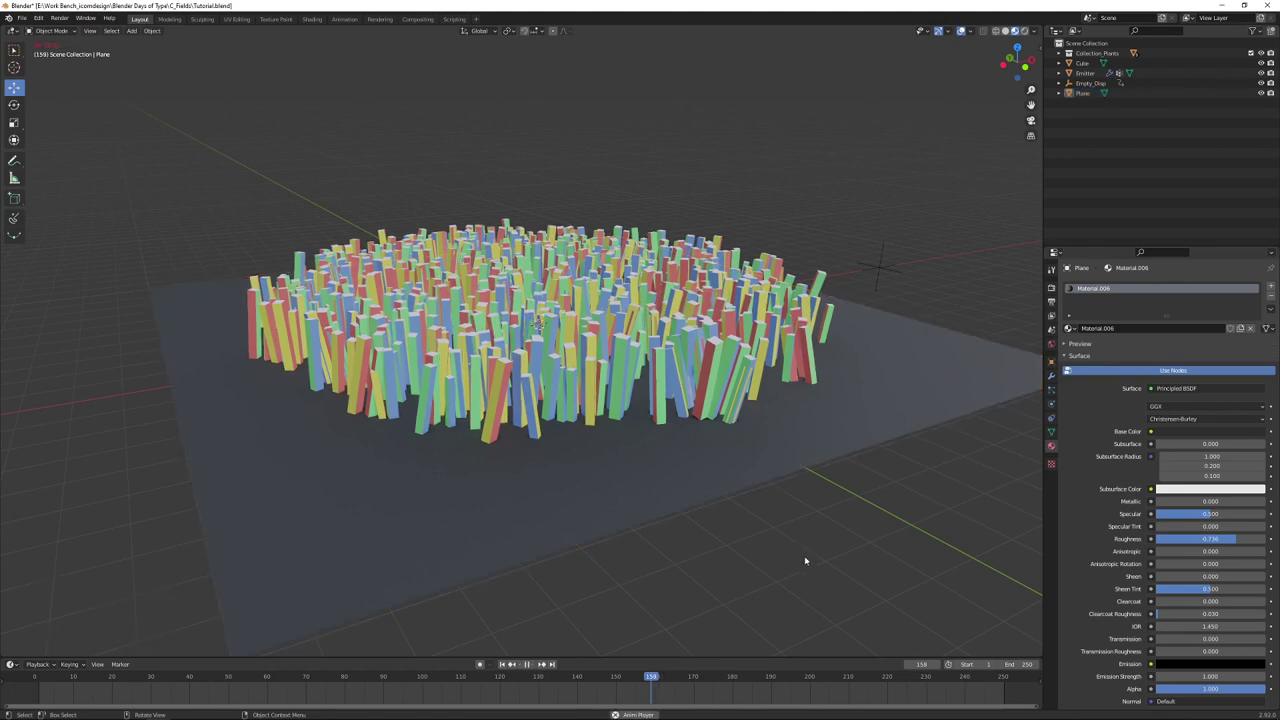
scroll(771, 530, "up", 4)
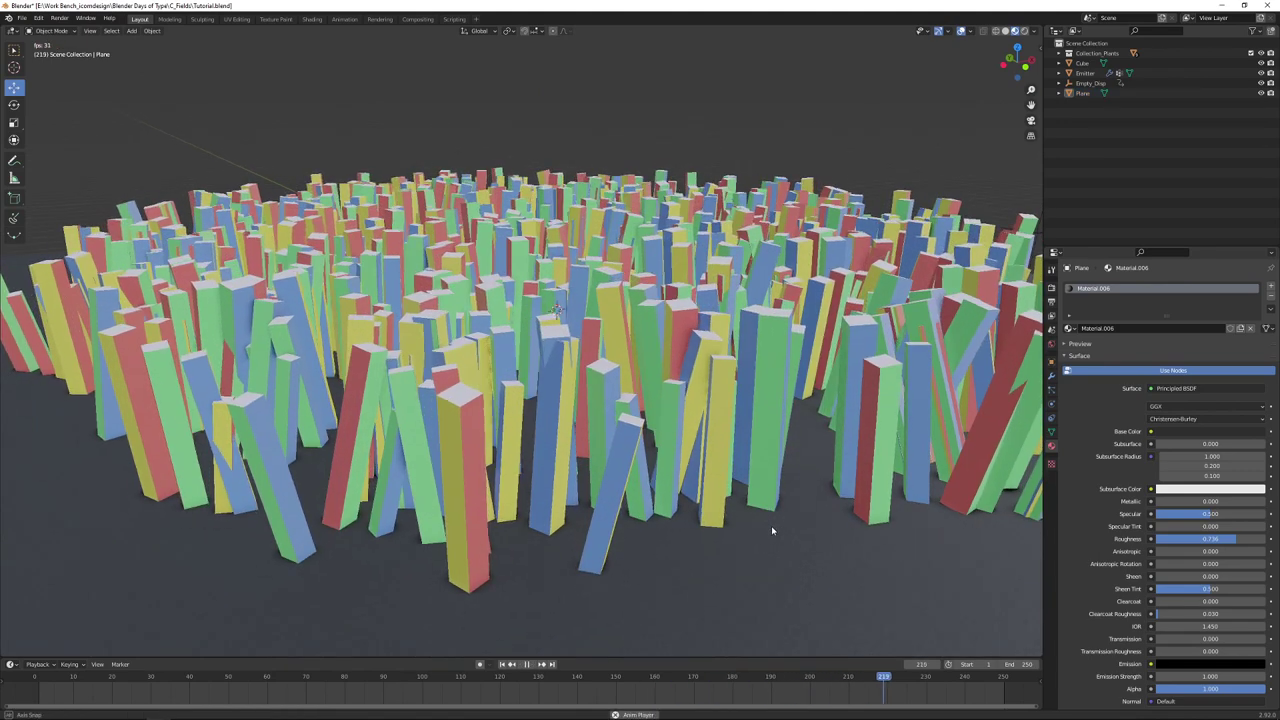
scroll(771, 530, "down", 2)
scroll(775, 525, "down", 2)
scroll(782, 514, "up", 2)
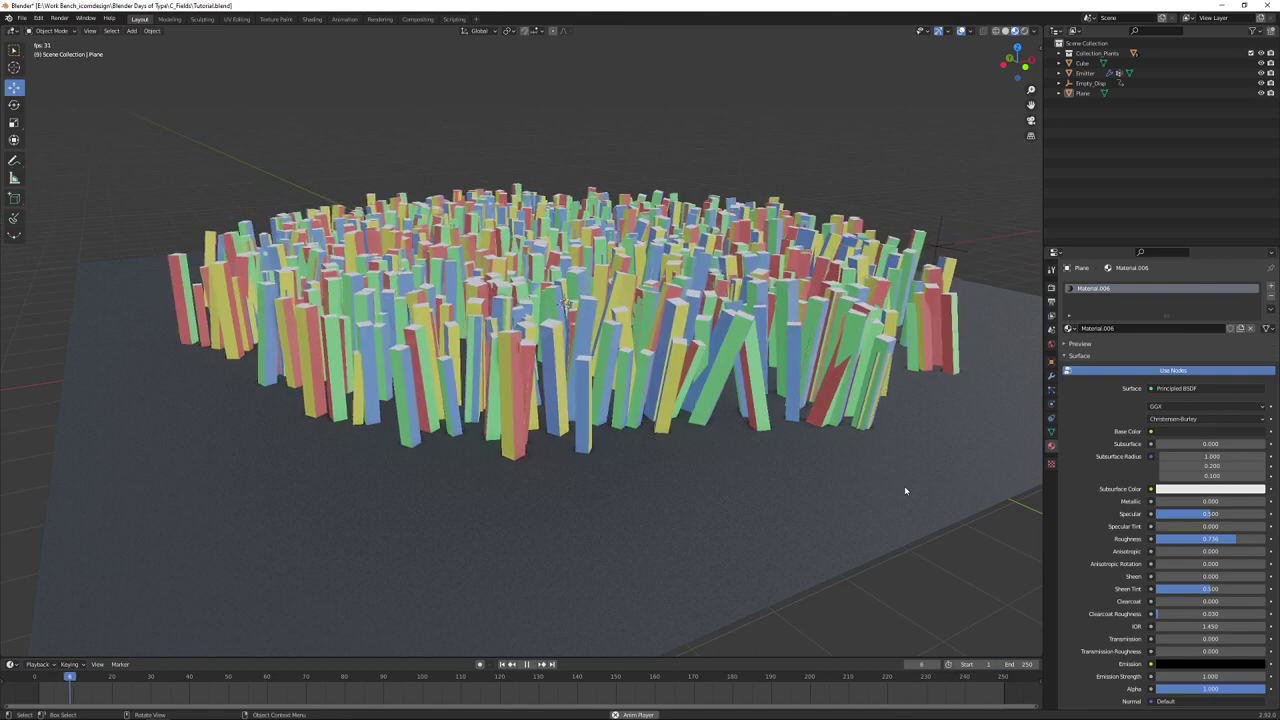
left_click(527, 664)
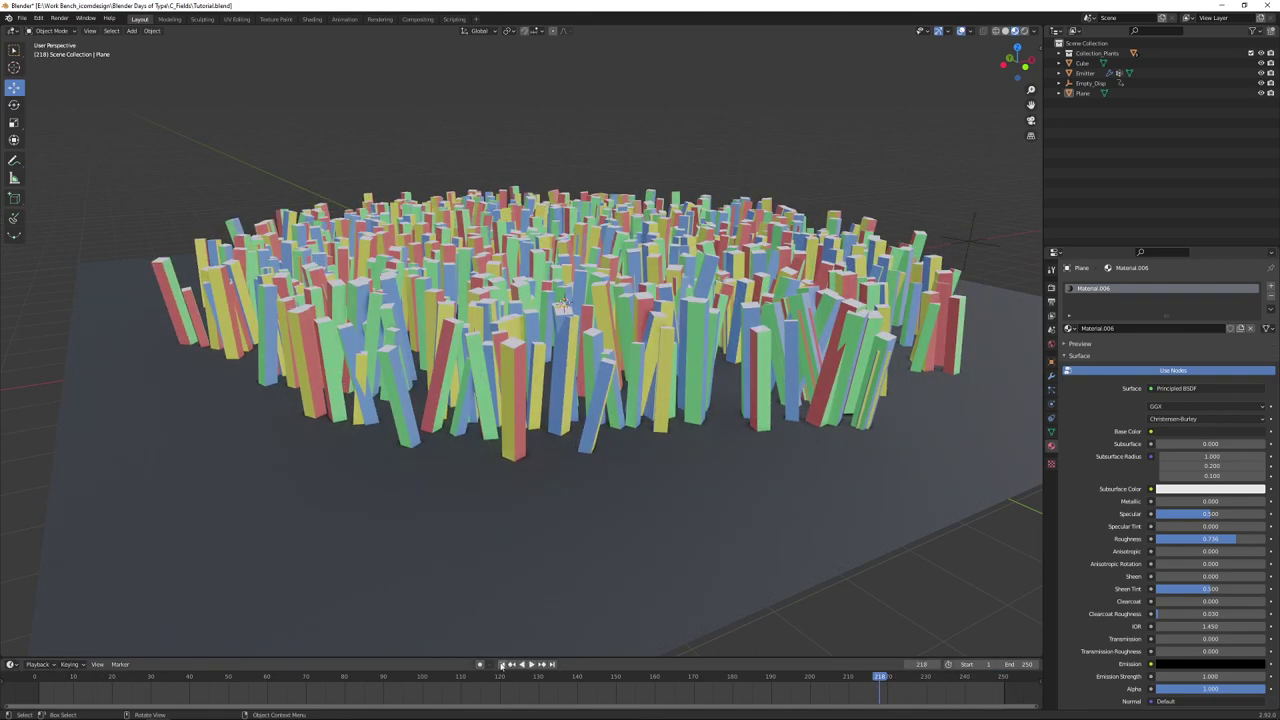
left_click(502, 664)
Step: Enable Show Emitter in the viewport display settings of the emitter's particle system
left_click(788, 473)
scroll(880, 523, "down", 2)
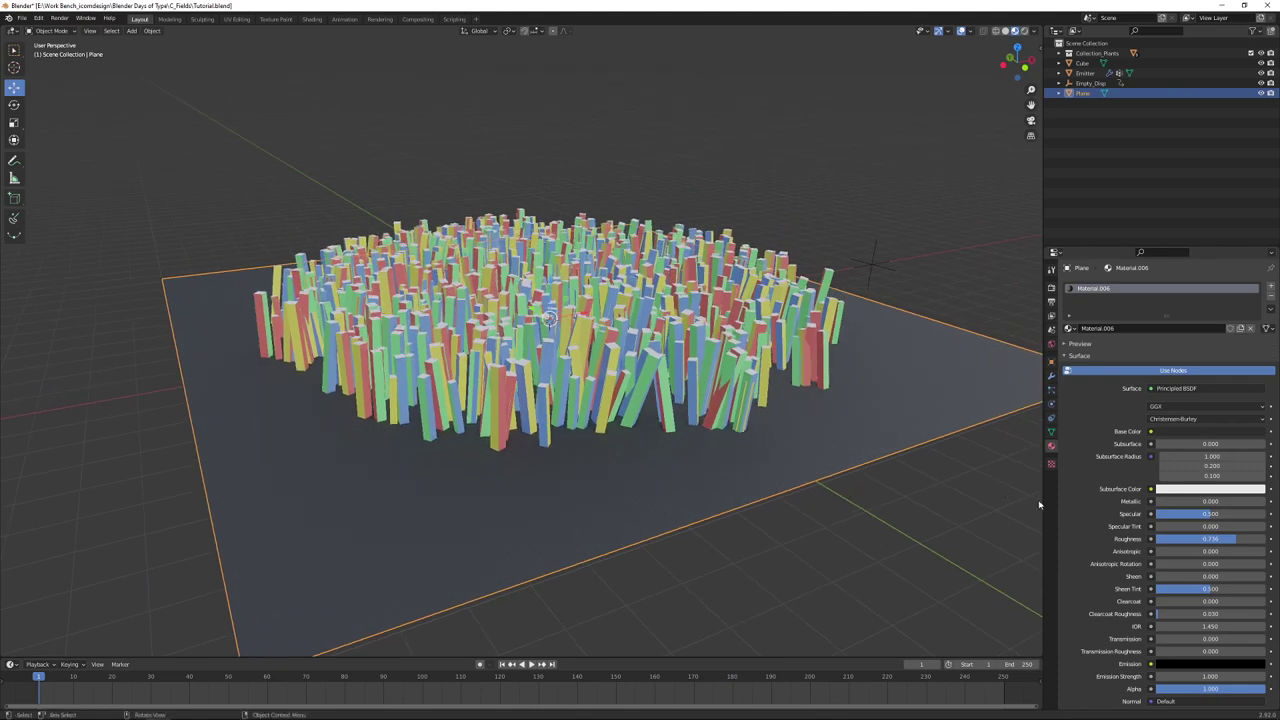
left_click(1052, 392)
left_click(951, 391)
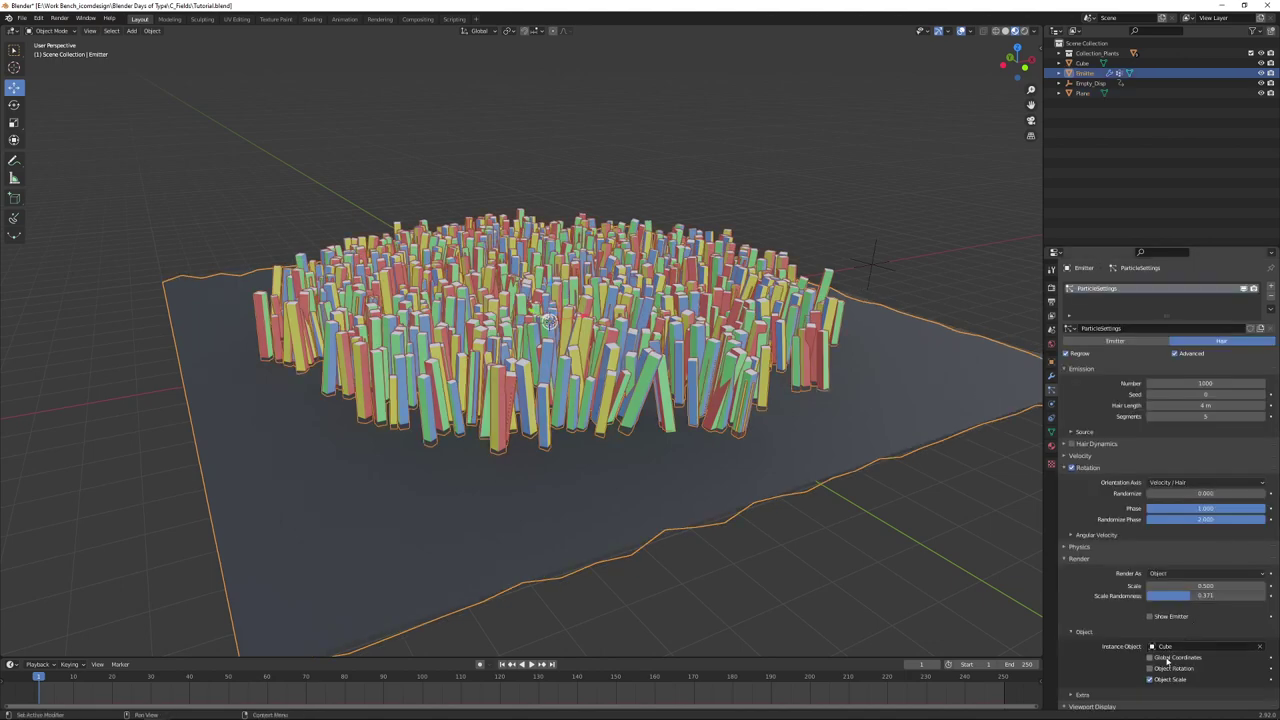
scroll(1165, 670, "down", 4)
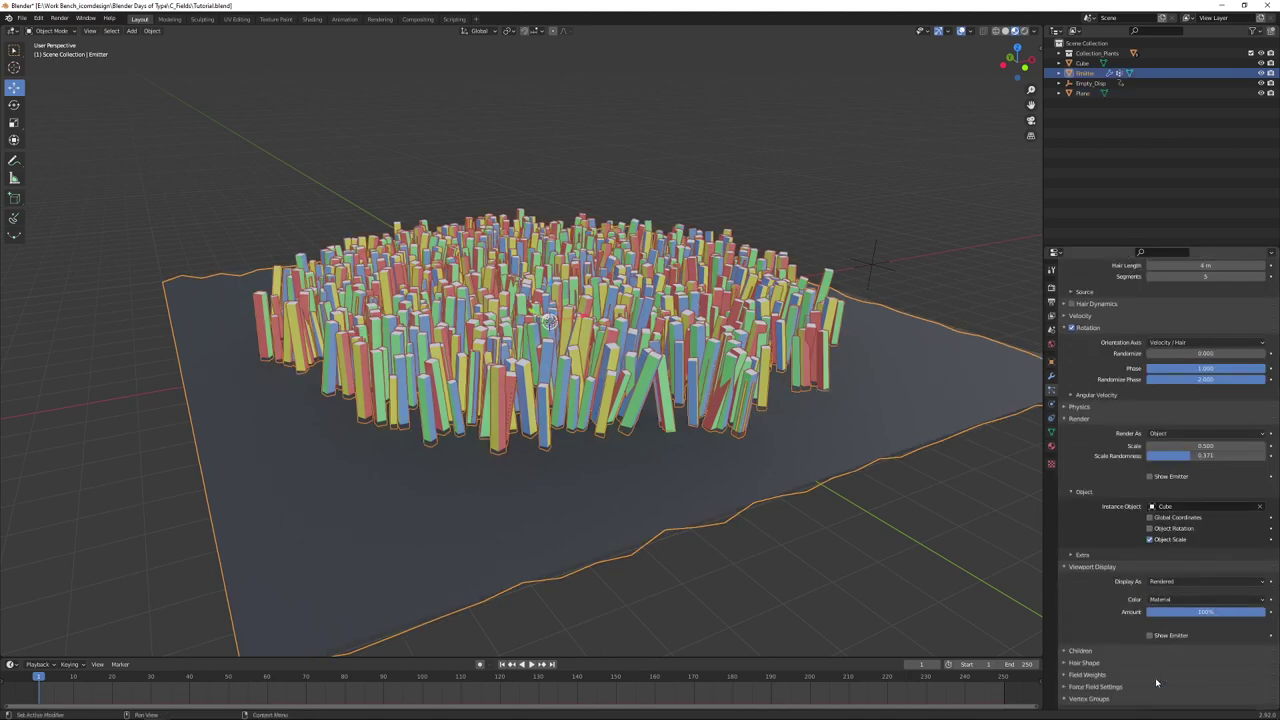
left_click(1150, 636)
key("alt+a")
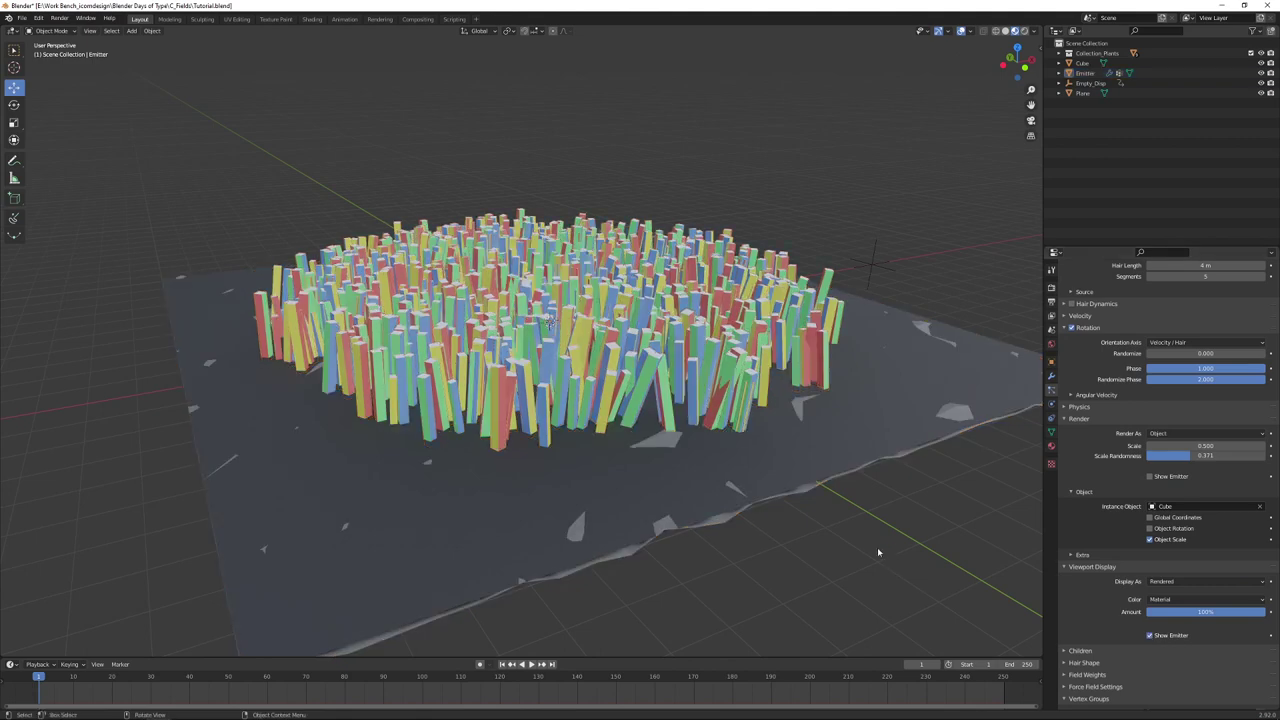
Step: Delete the separate ground plane
left_click(810, 424)
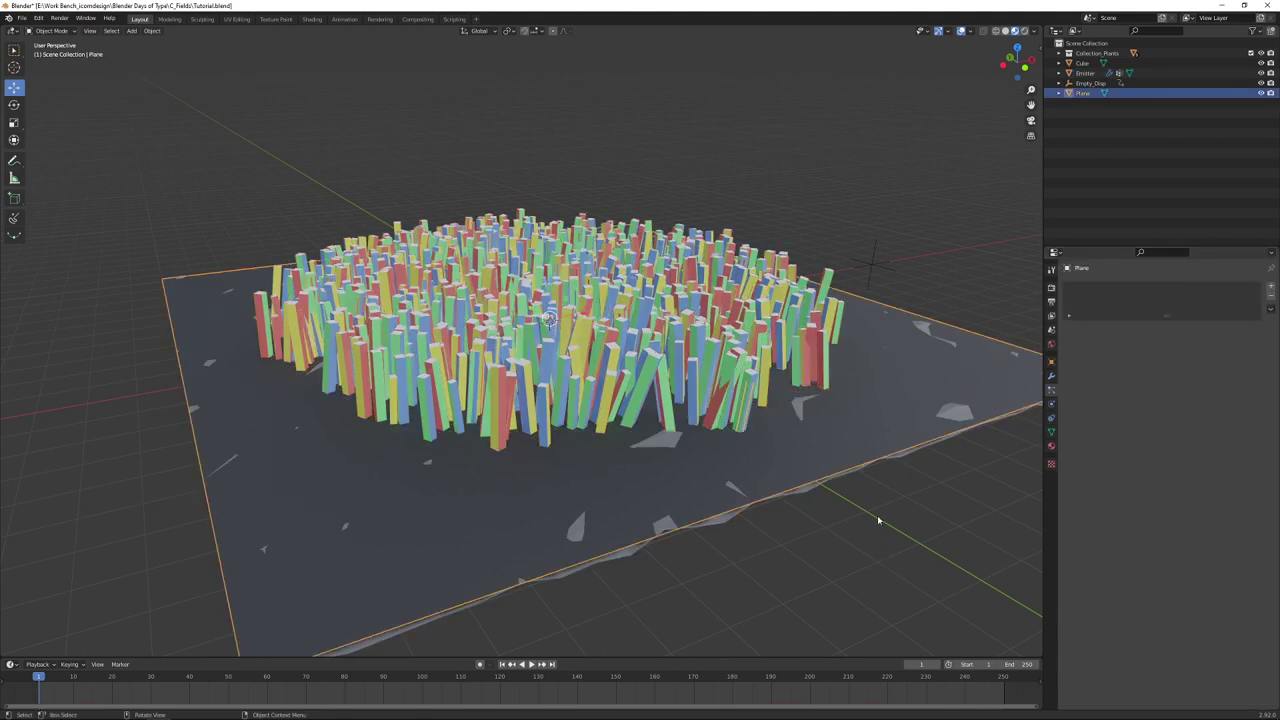
key("x")
left_click(866, 520)
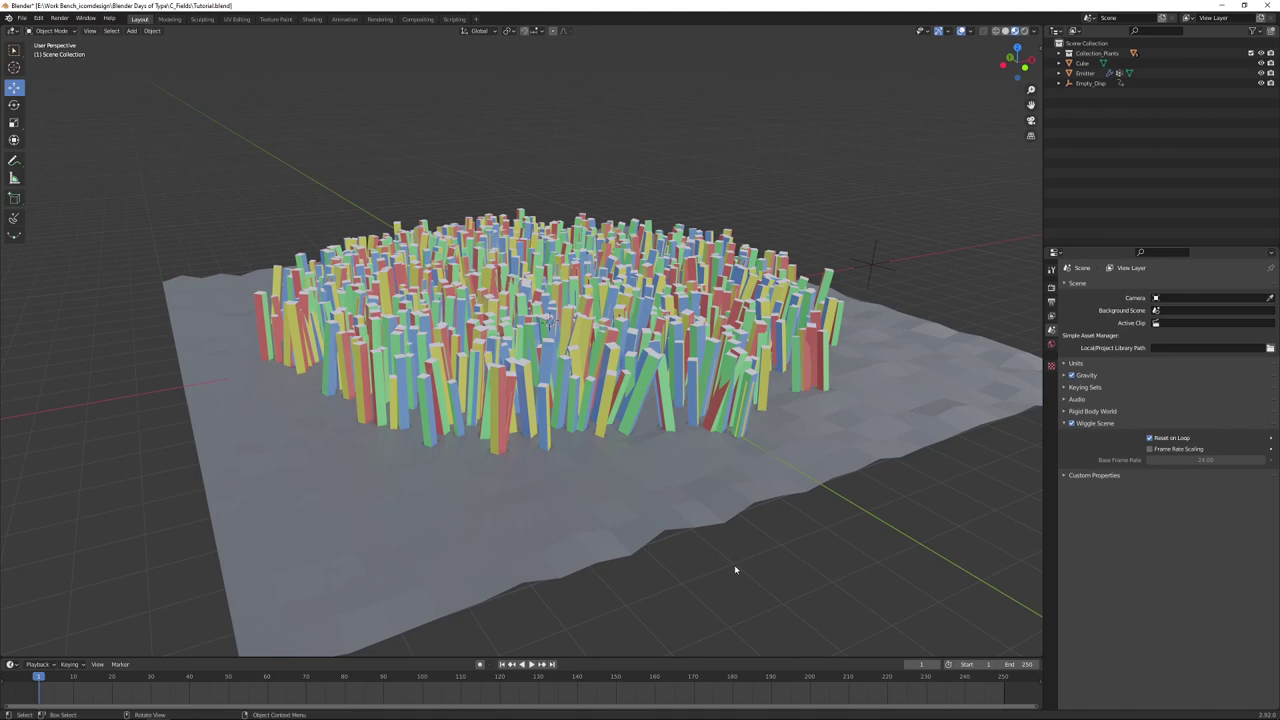
Step: Raise the emitter mesh's centre vertex about 3.84 m along Z using proportional editing with Smooth falloff to form a hill
left_click(705, 506)
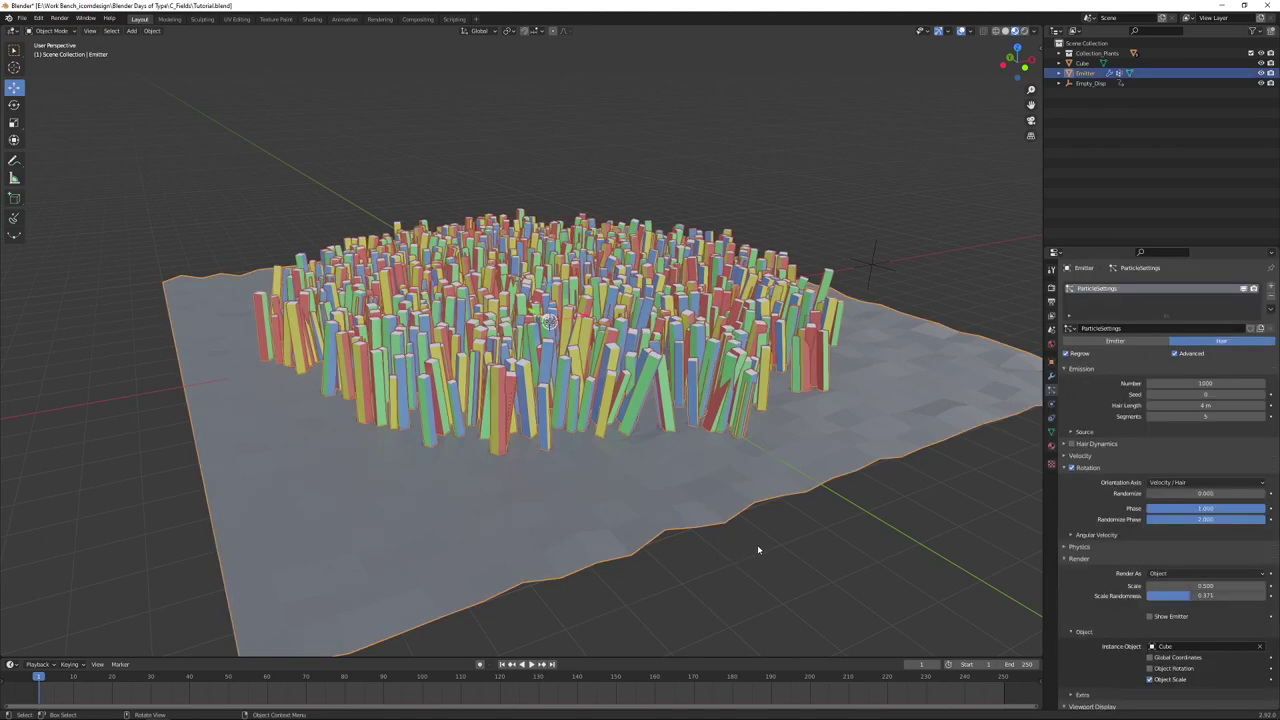
key("Tab")
middle_click_drag(814, 543, 540, 352)
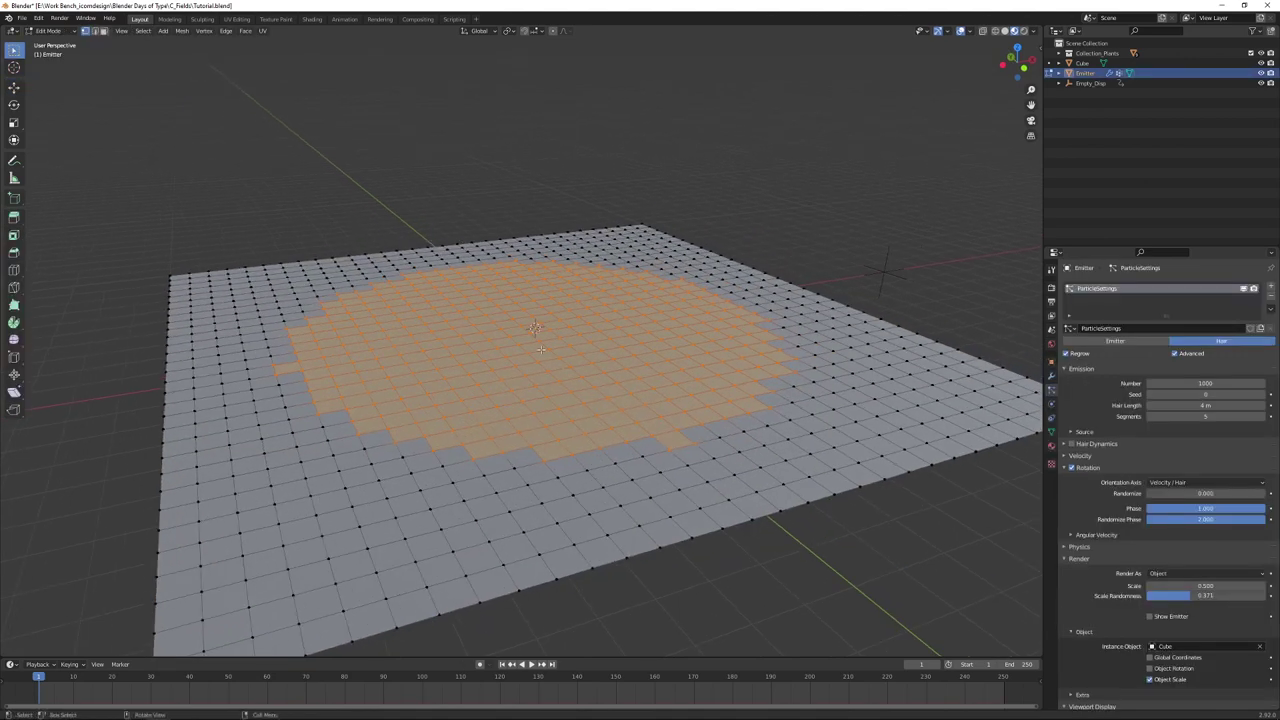
key("alt+a")
left_click(554, 31)
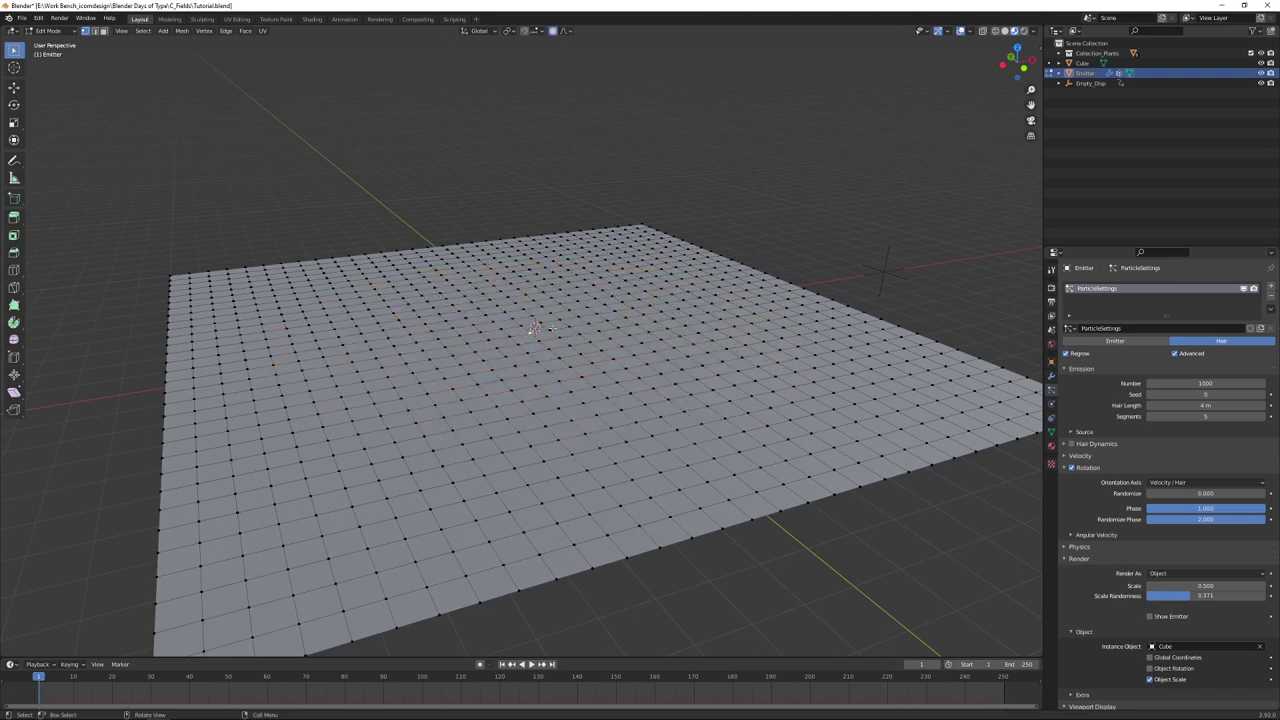
key("g")
key("z")
scroll(555, 260, "down", 15)
scroll(548, 228, "up", 8)
left_click(554, 205)
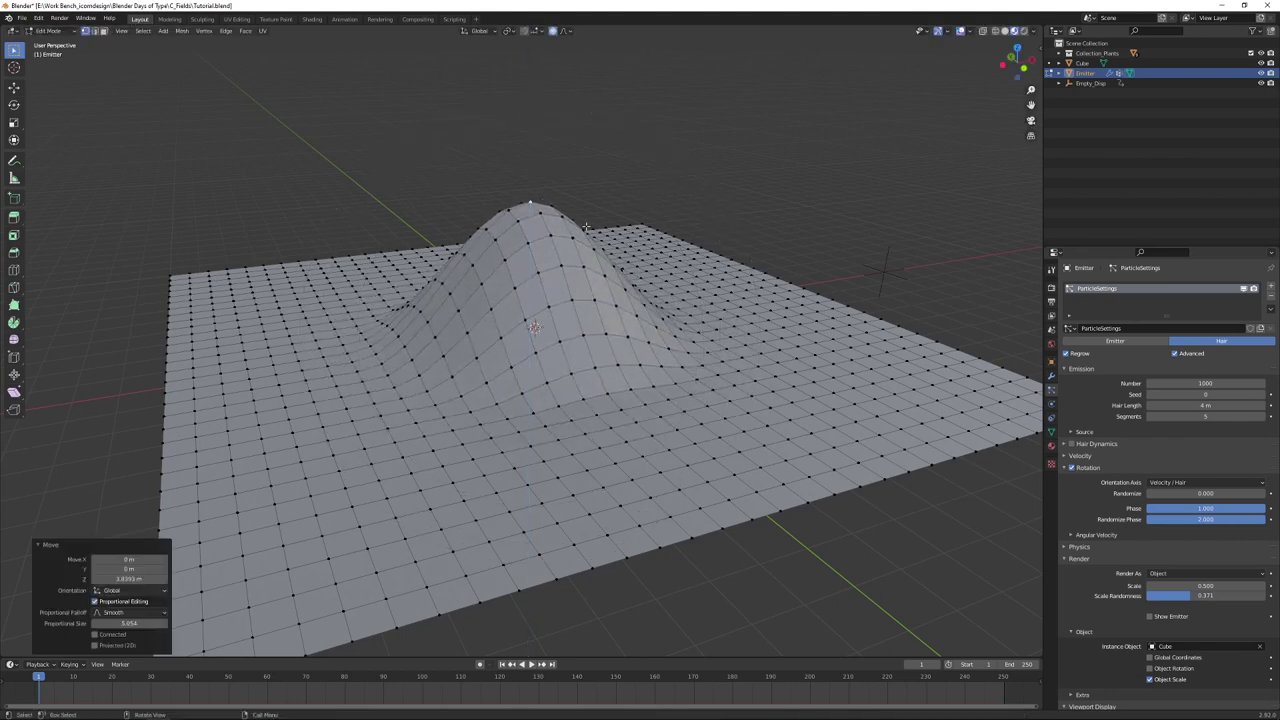
key("Tab")
Step: Mark all edges of the emitter mesh as sharp
middle_click_drag(706, 534, 749, 543)
scroll(817, 203, "up", 4)
middle_click_drag(640, 210, 597, 212)
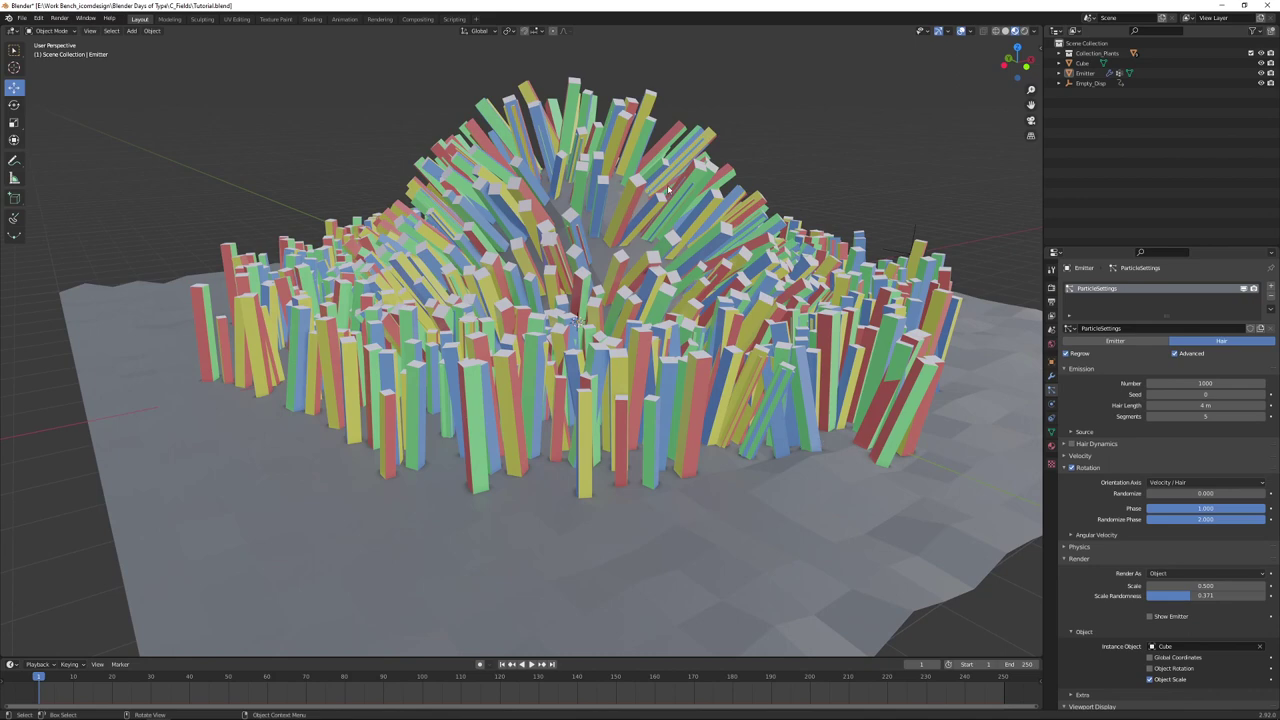
middle_click_drag(763, 350, 793, 522)
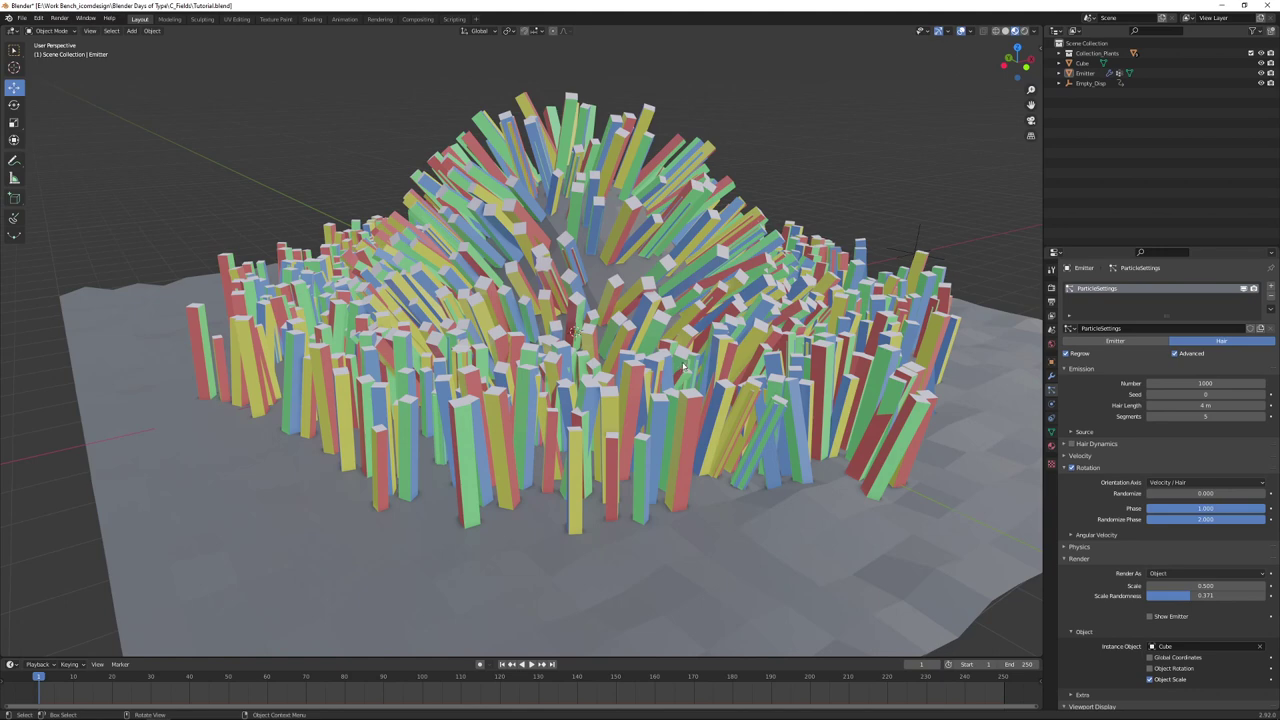
scroll(684, 368, "down", 3)
left_click(753, 505)
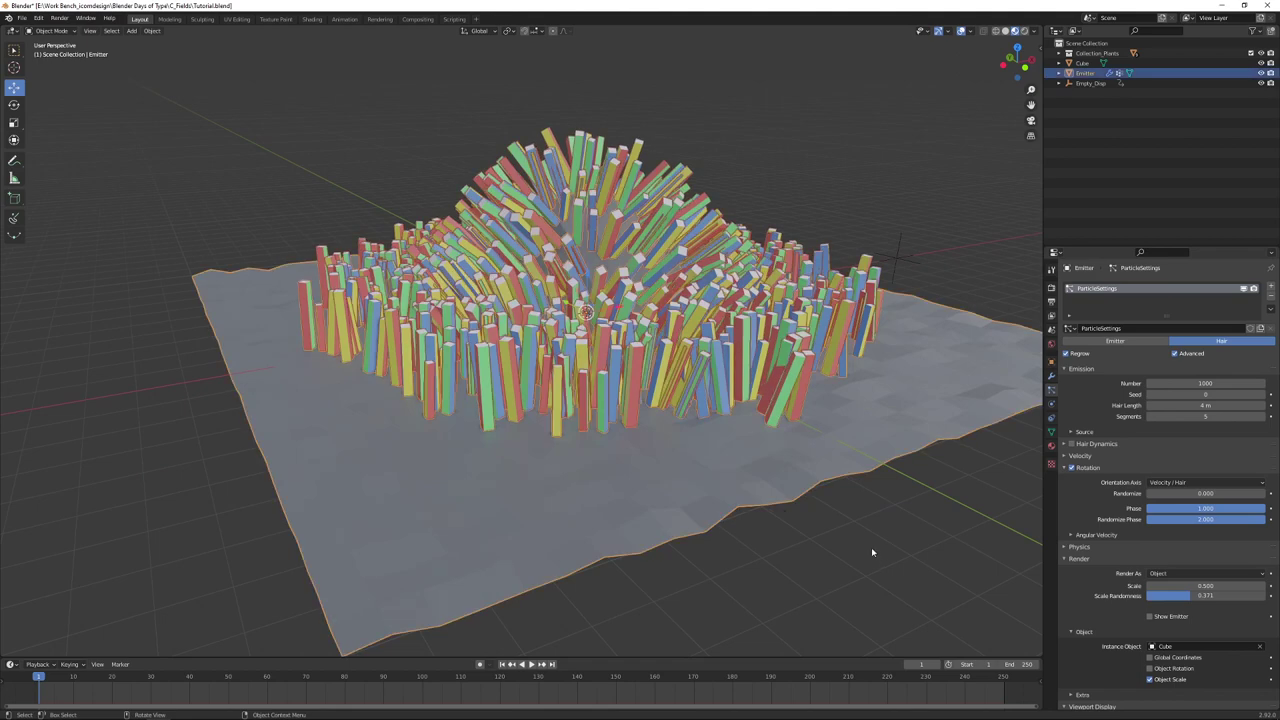
middle_click_drag(870, 553, 846, 549)
key("Tab")
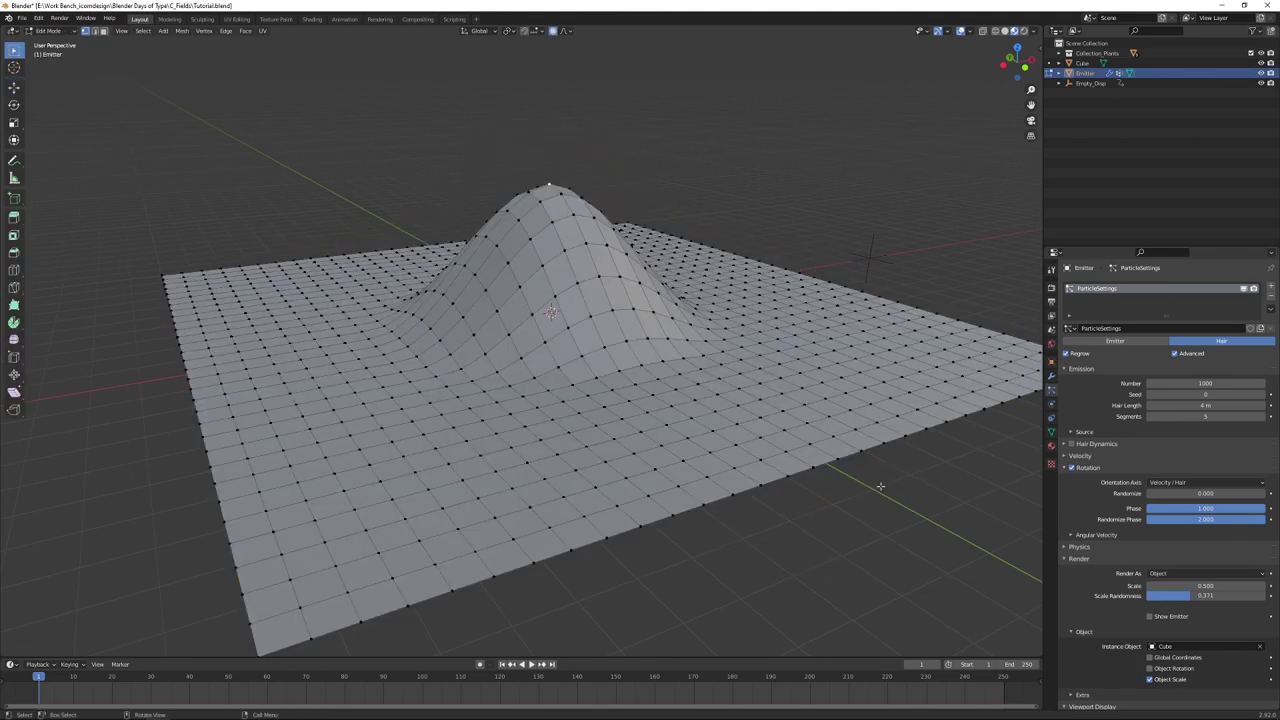
key("a")
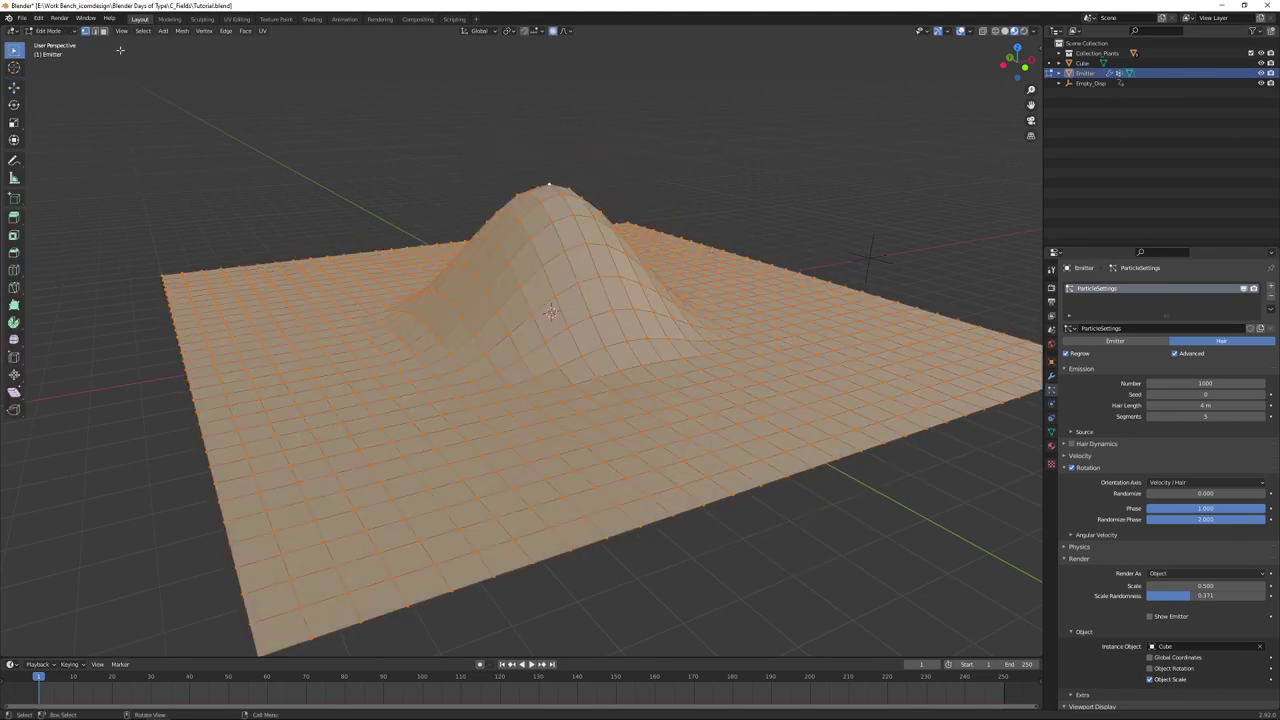
left_click(96, 33)
right_click(762, 463)
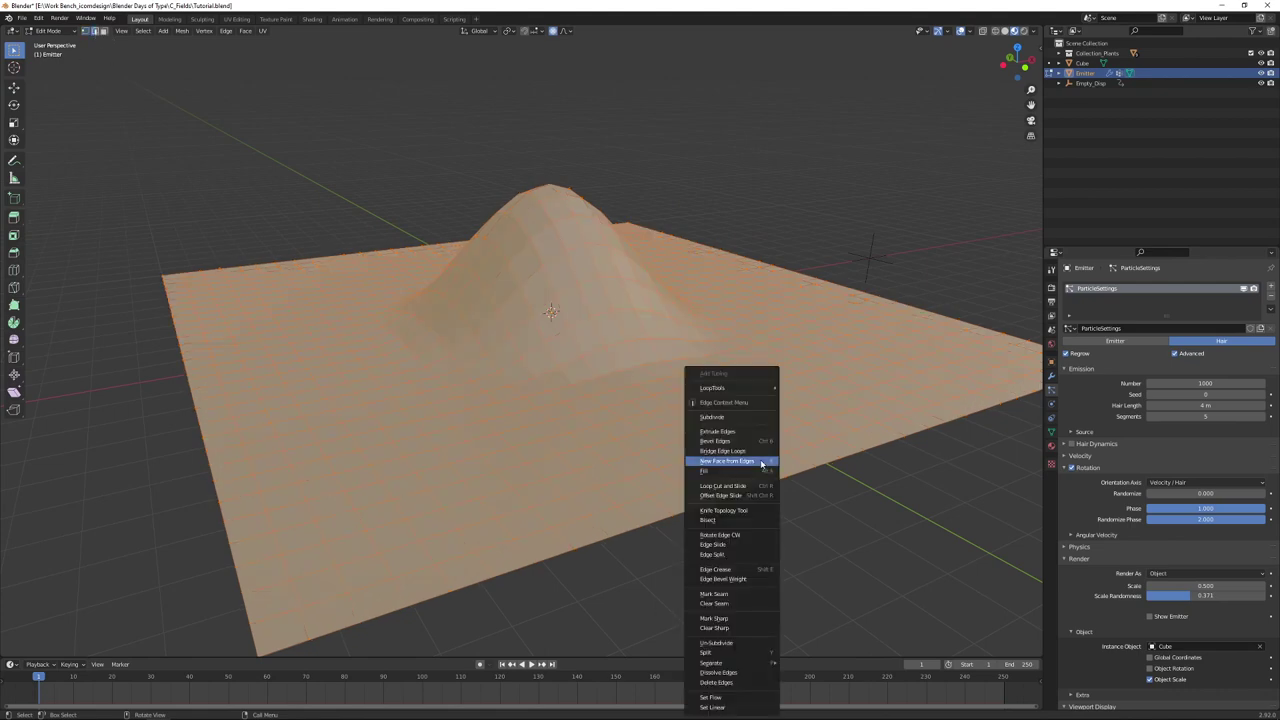
left_click(730, 619)
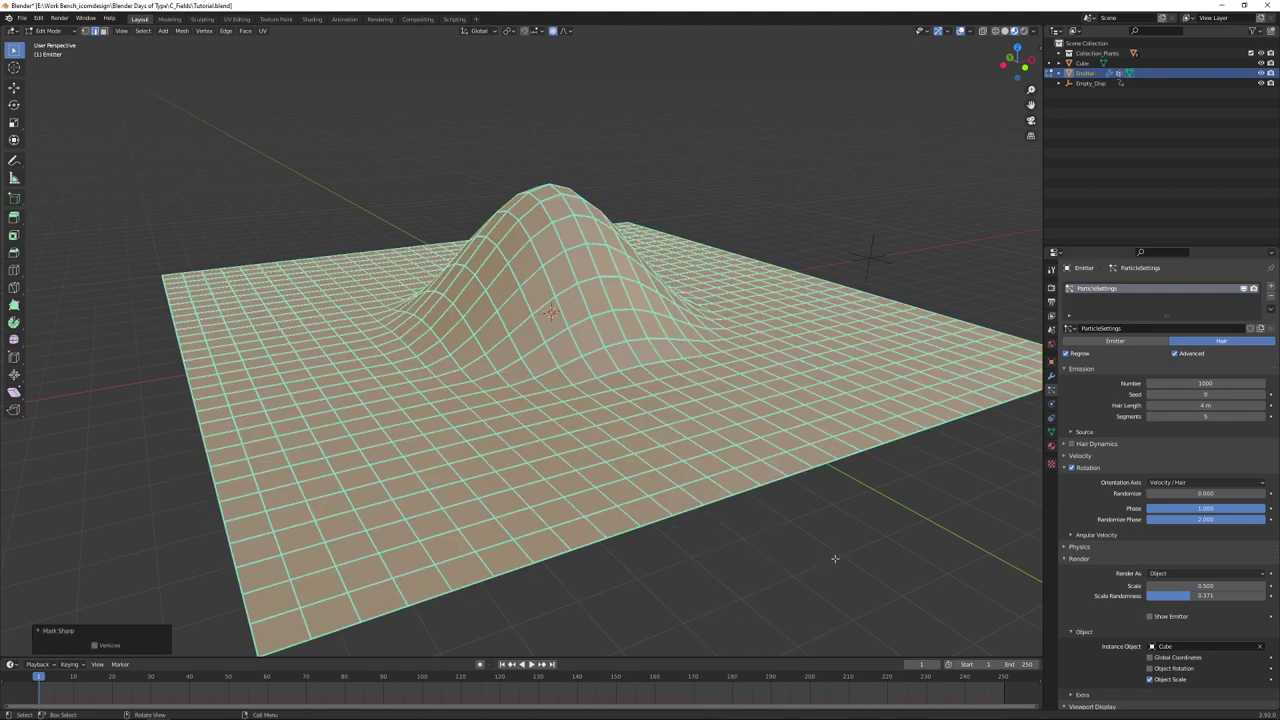
key("Tab")
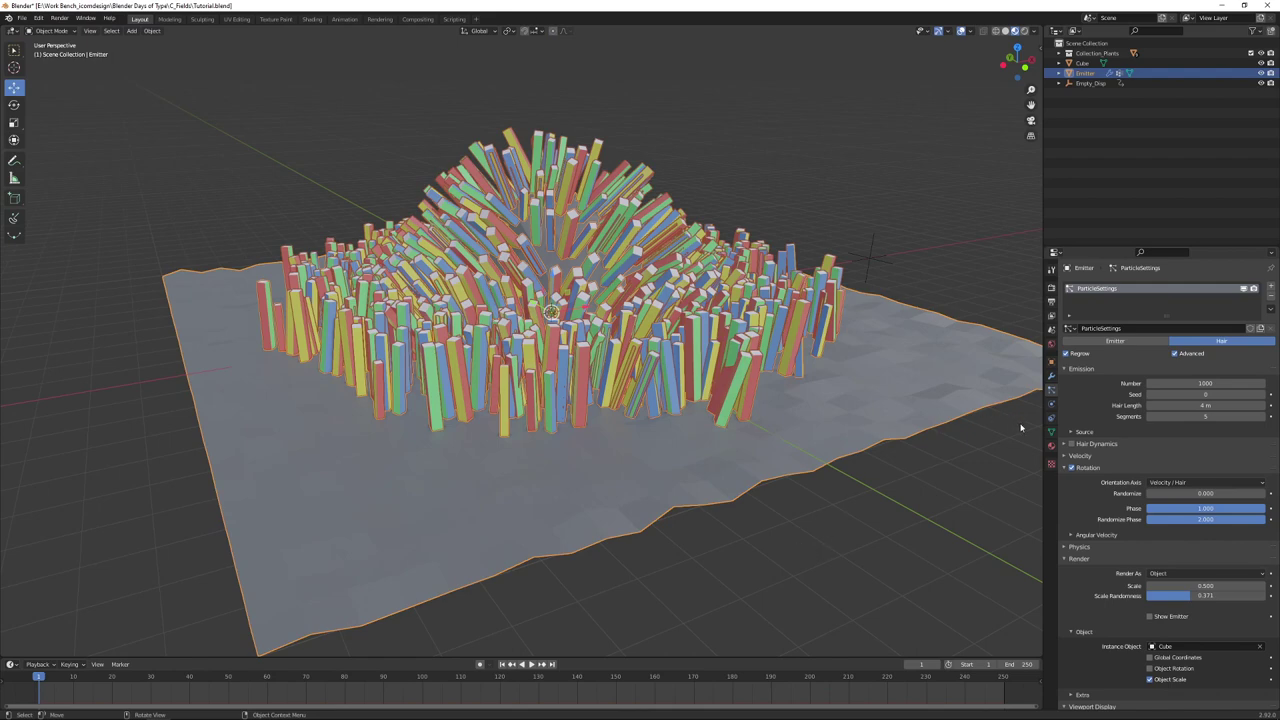
Step: Add Edge Split and Smooth modifiers to the emitter and split by sharp edges only, with Edge Angle disabled
left_click(1051, 375)
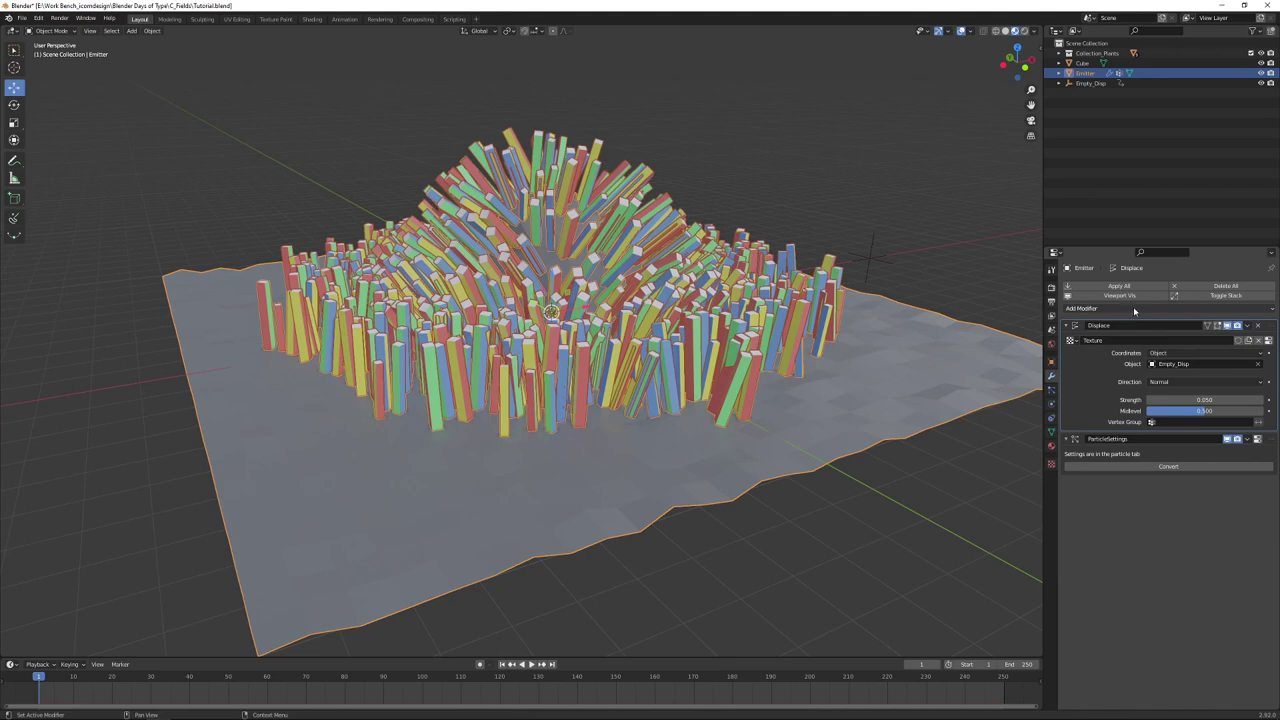
left_click(1135, 310)
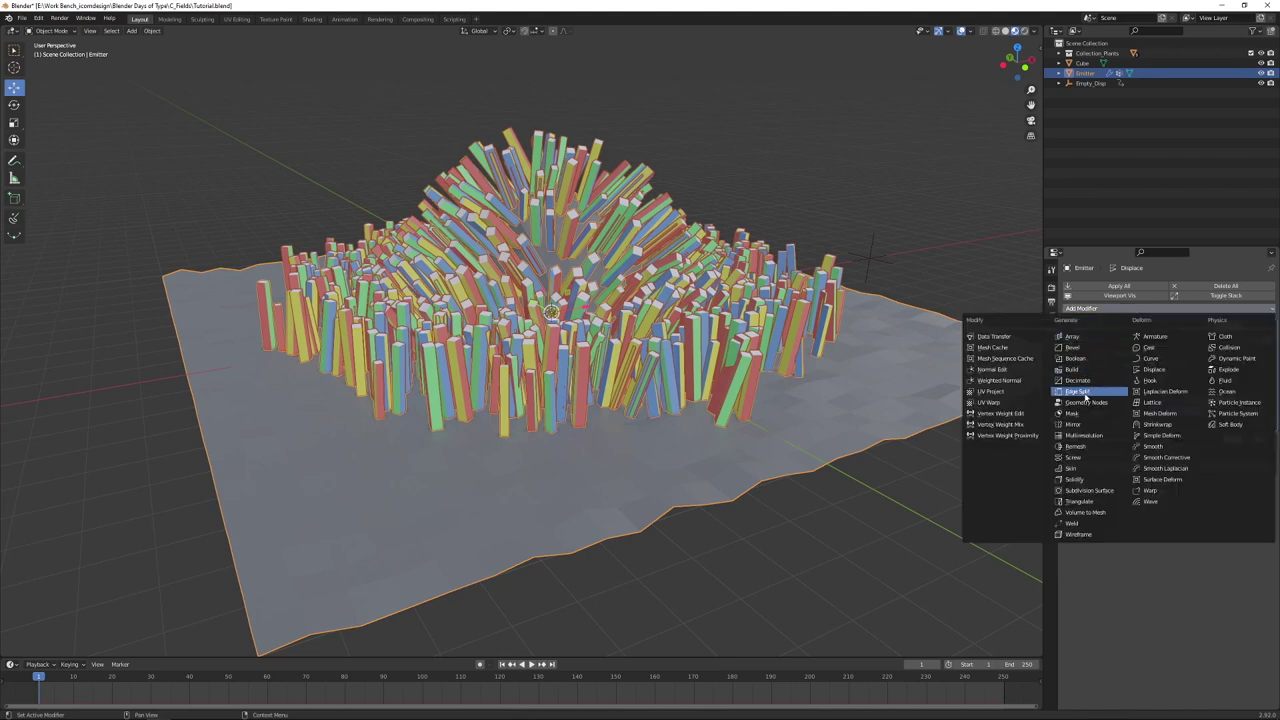
left_click(1080, 391)
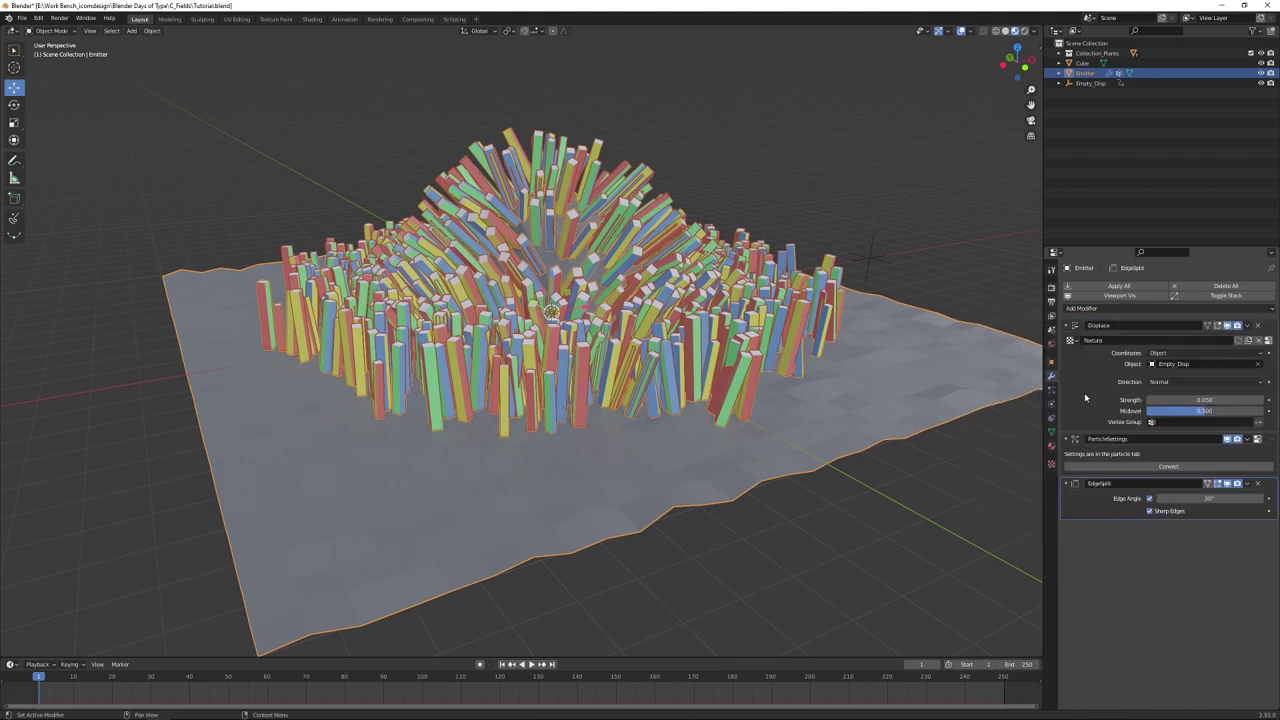
left_click(1138, 311)
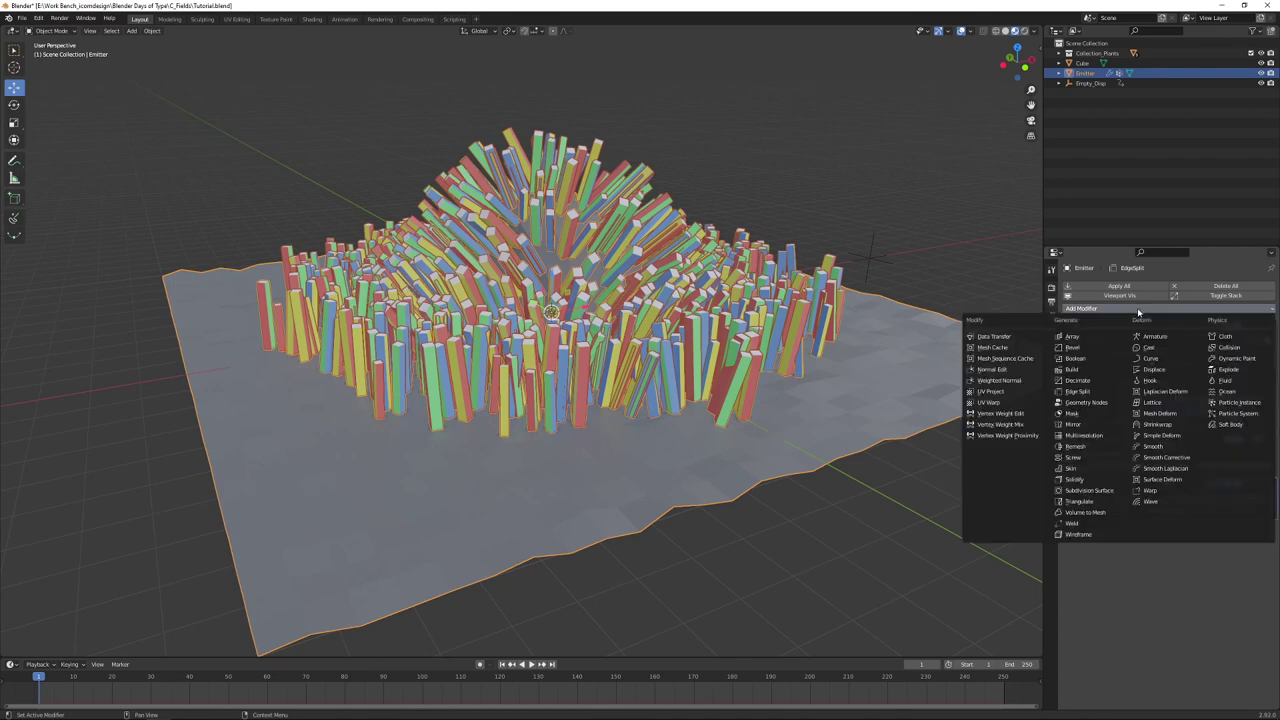
left_click(1155, 446)
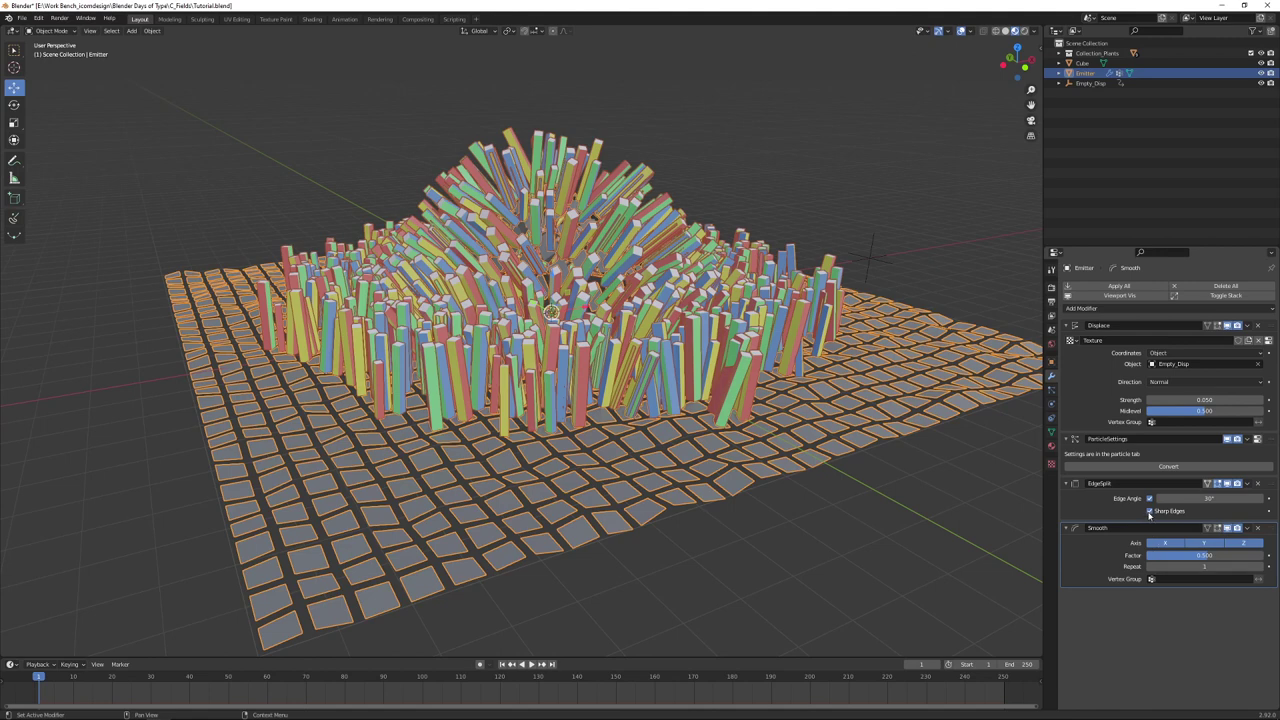
left_click(1150, 499)
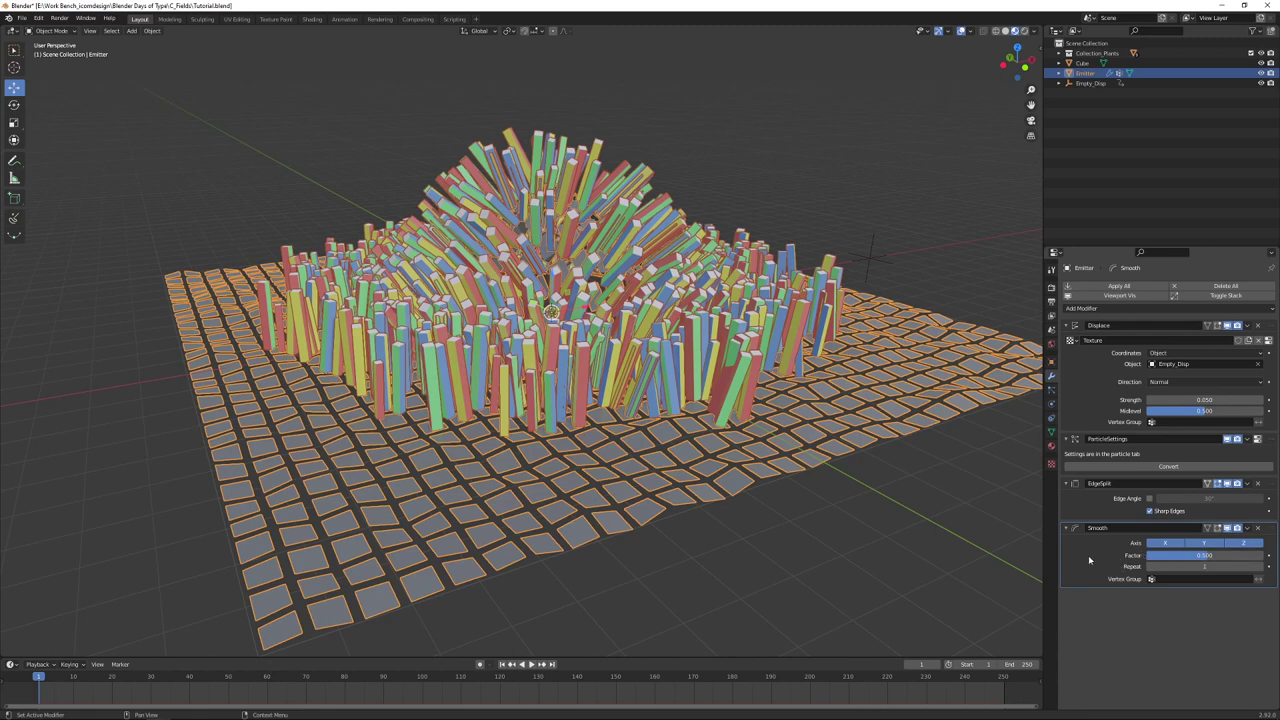
Step: Restrict the Smooth modifier to the Z axis and set its Factor to 2
left_click(1162, 545)
left_click(1204, 543)
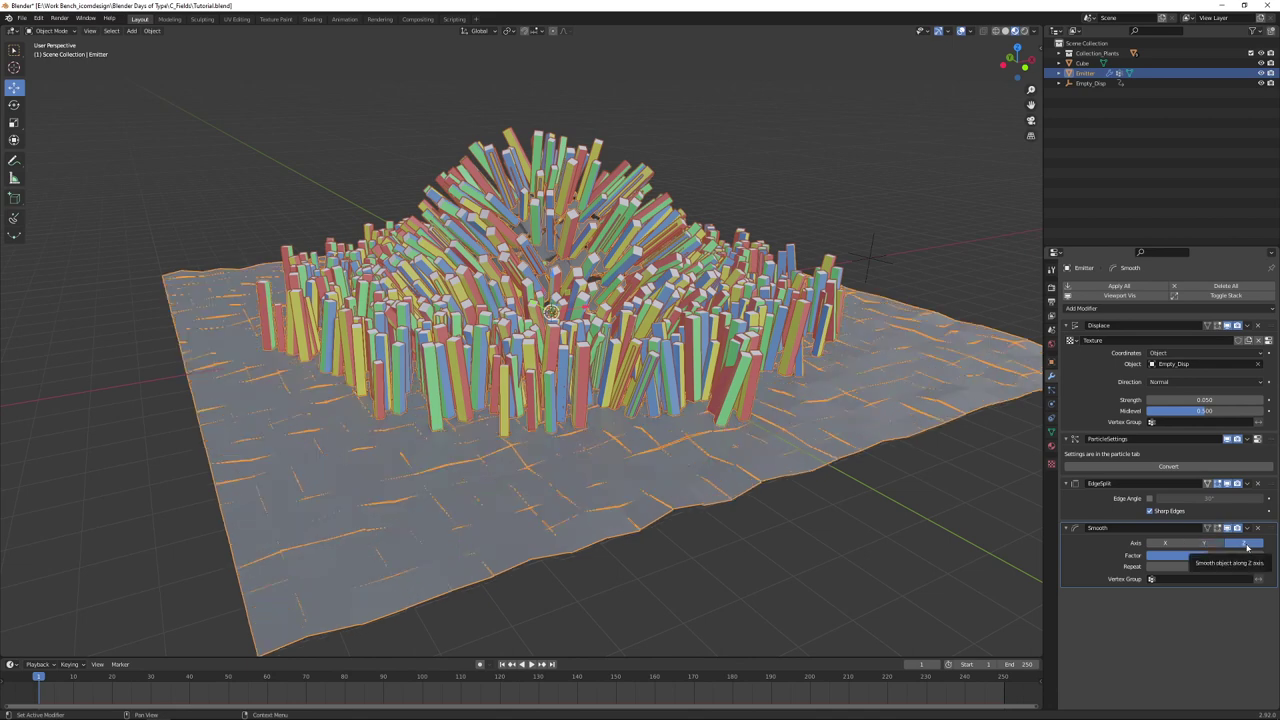
left_click(1205, 556)
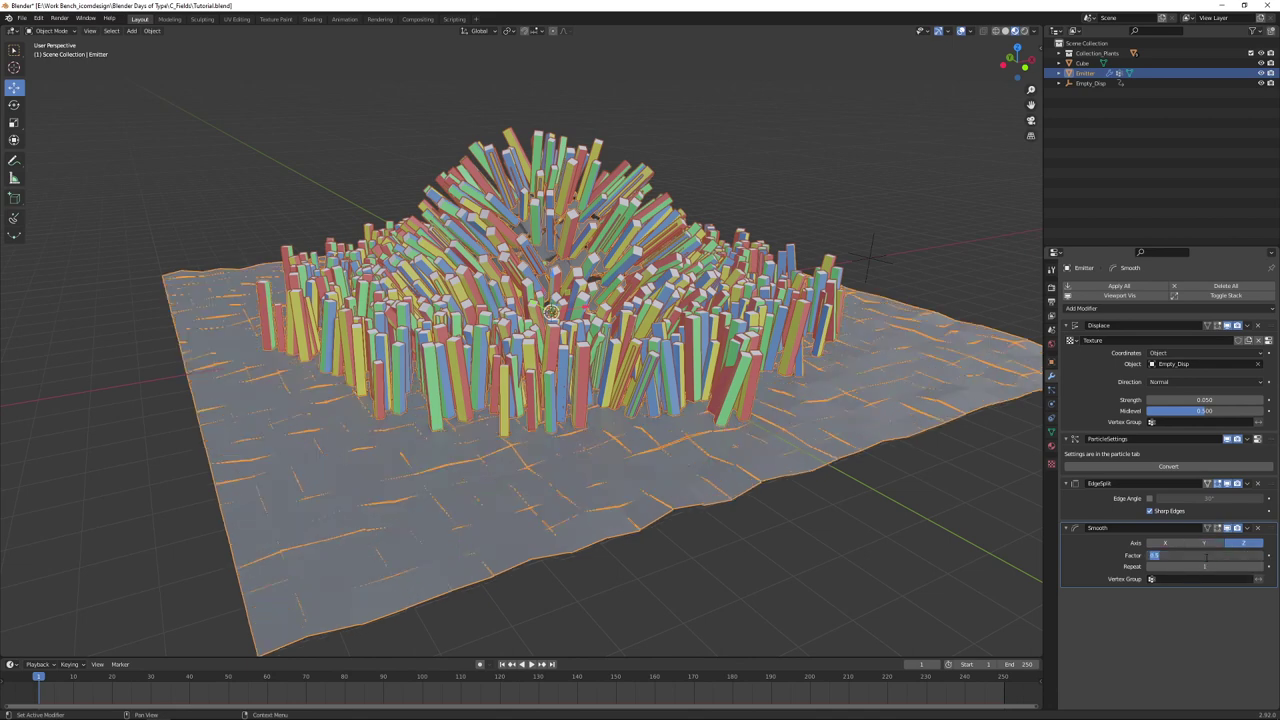
key("Return")
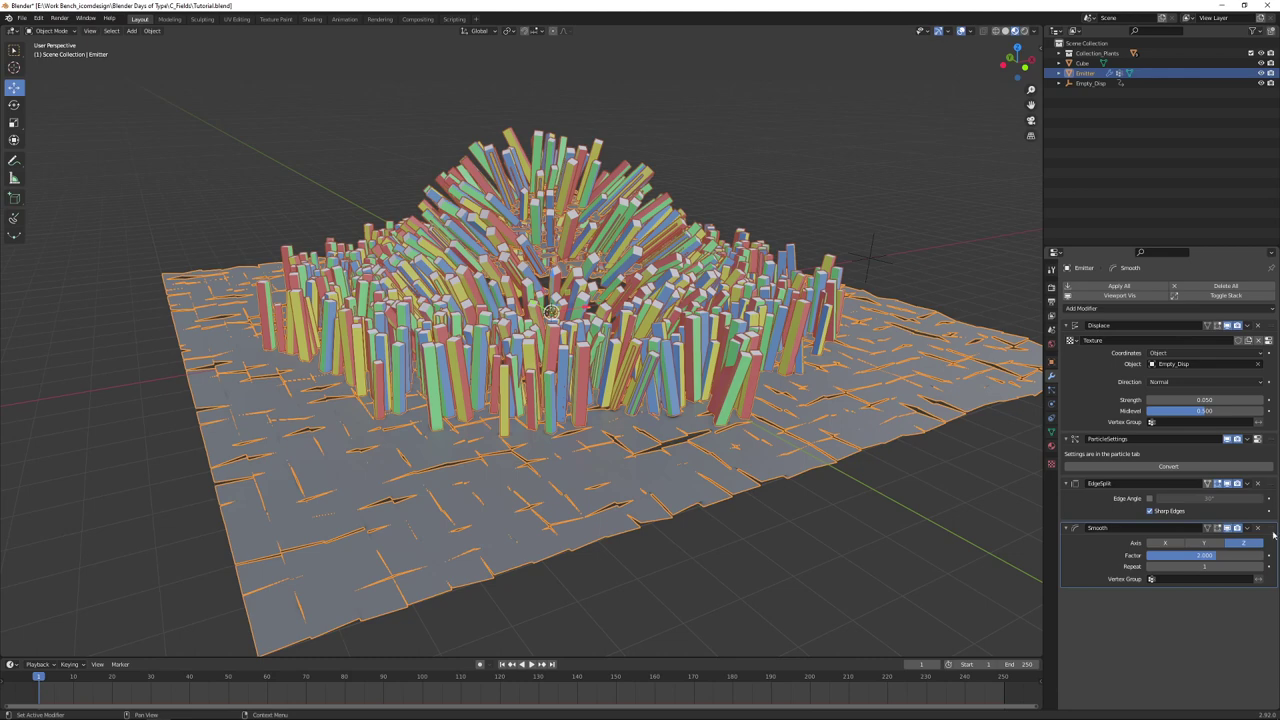
Step: Move the Edge Split and Smooth modifiers above Displace and enable Use Modifier Stack as the particle emission source
left_click_drag(1273, 534, 1272, 332)
left_click_drag(1272, 553, 1197, 333)
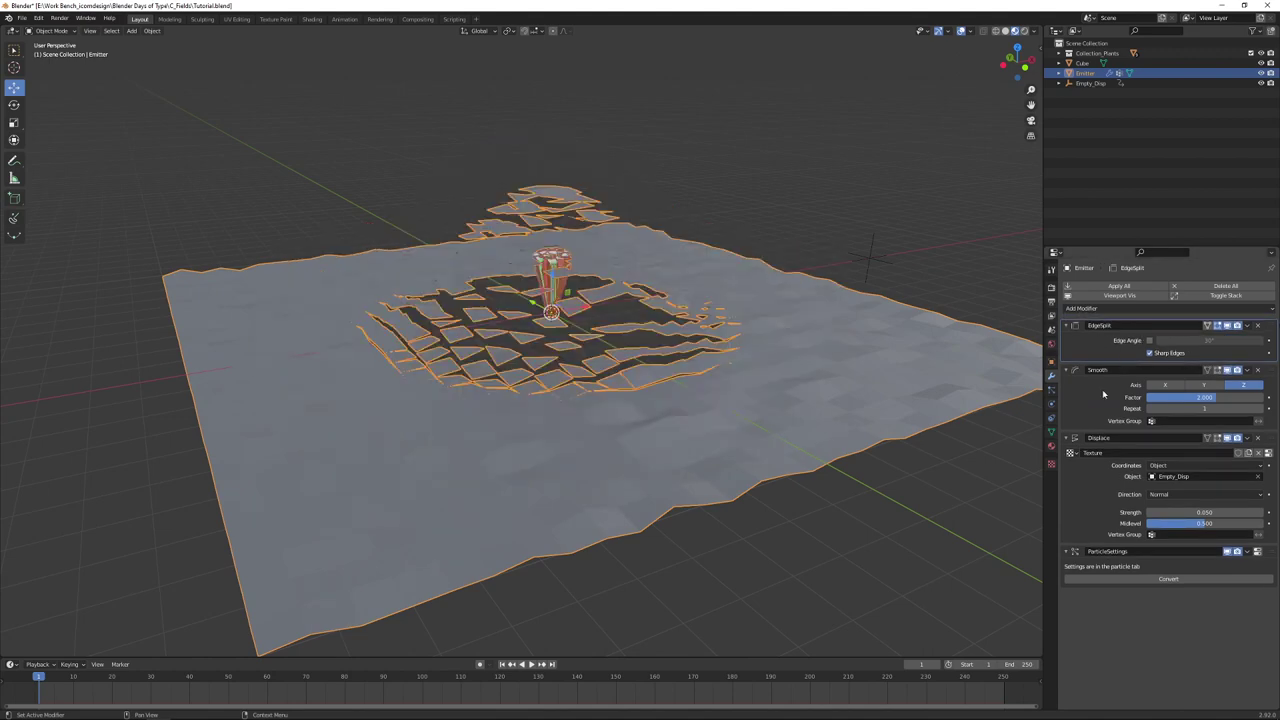
mouse_move(655, 430)
middle_mouse_down()
mouse_move(631, 414)
mouse_move(640, 420)
middle_mouse_up()
left_click(1051, 391)
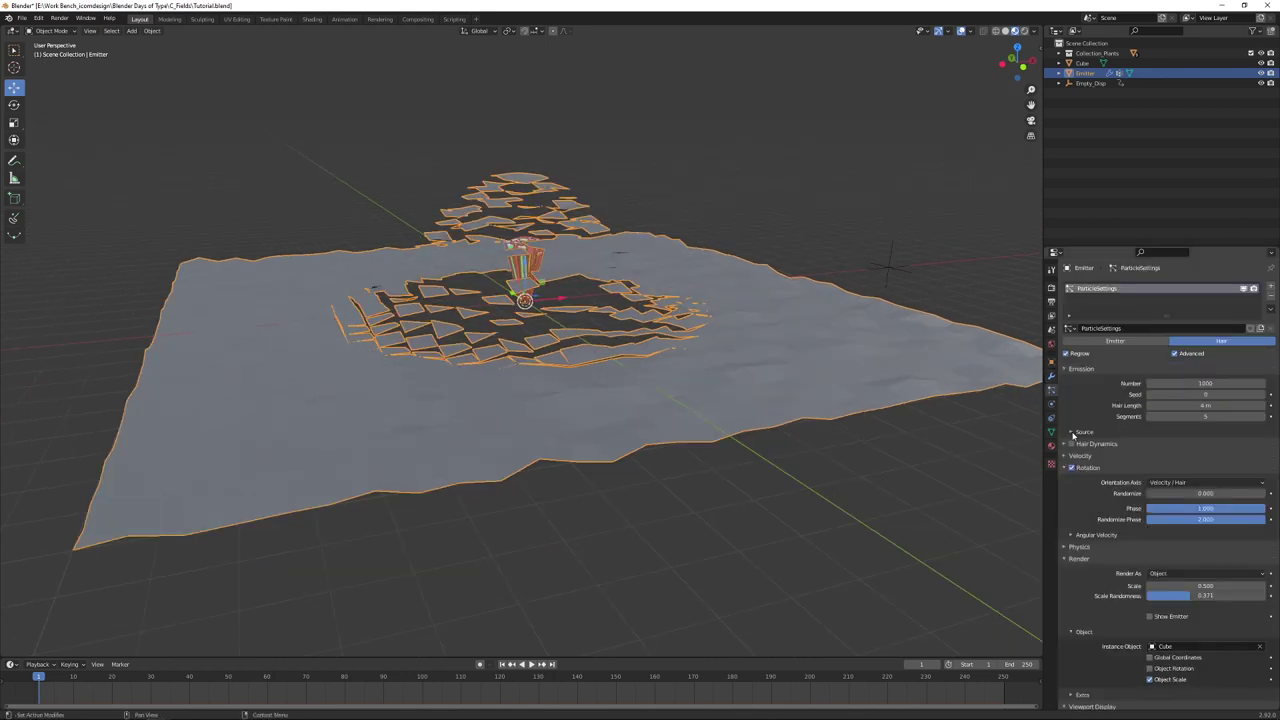
left_click(1073, 433)
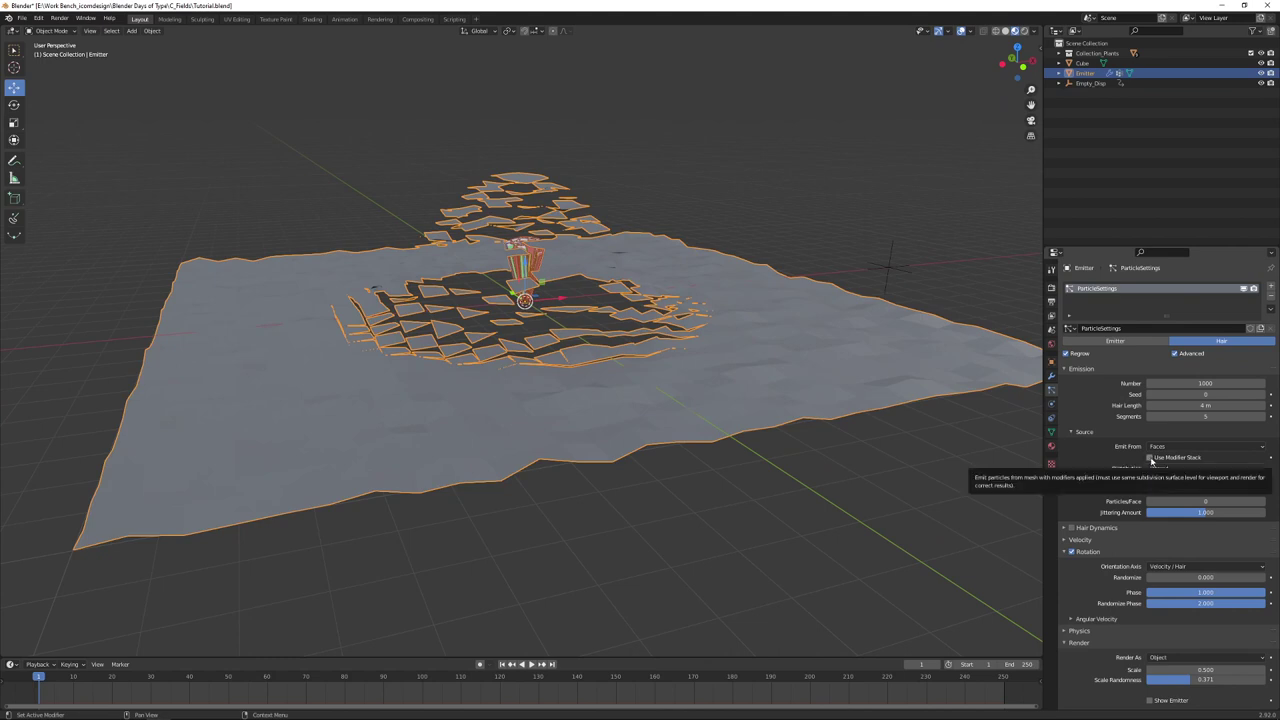
left_click(1150, 457)
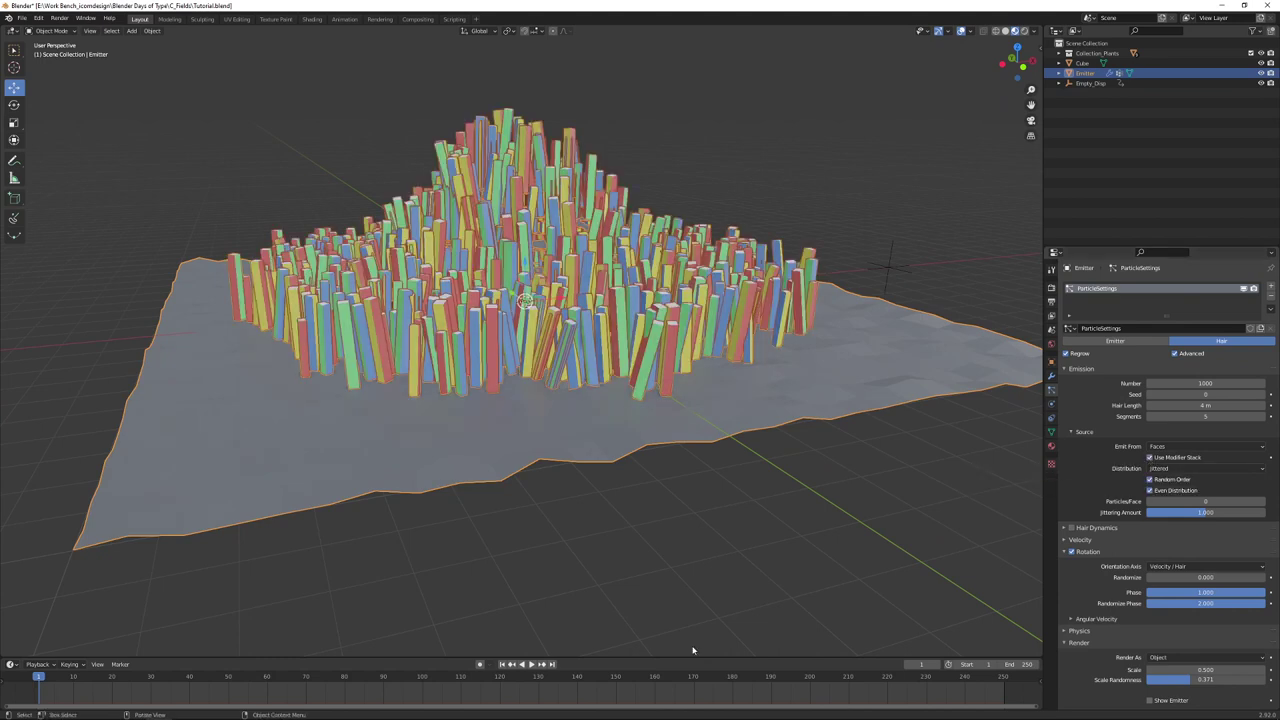
Step: Examine the particle objects' orientation on the raised hill from close up and from several angles
left_click(675, 558)
middle_click_drag(675, 558, 771, 551)
scroll(688, 530, "up", 4)
scroll(693, 530, "up", 3)
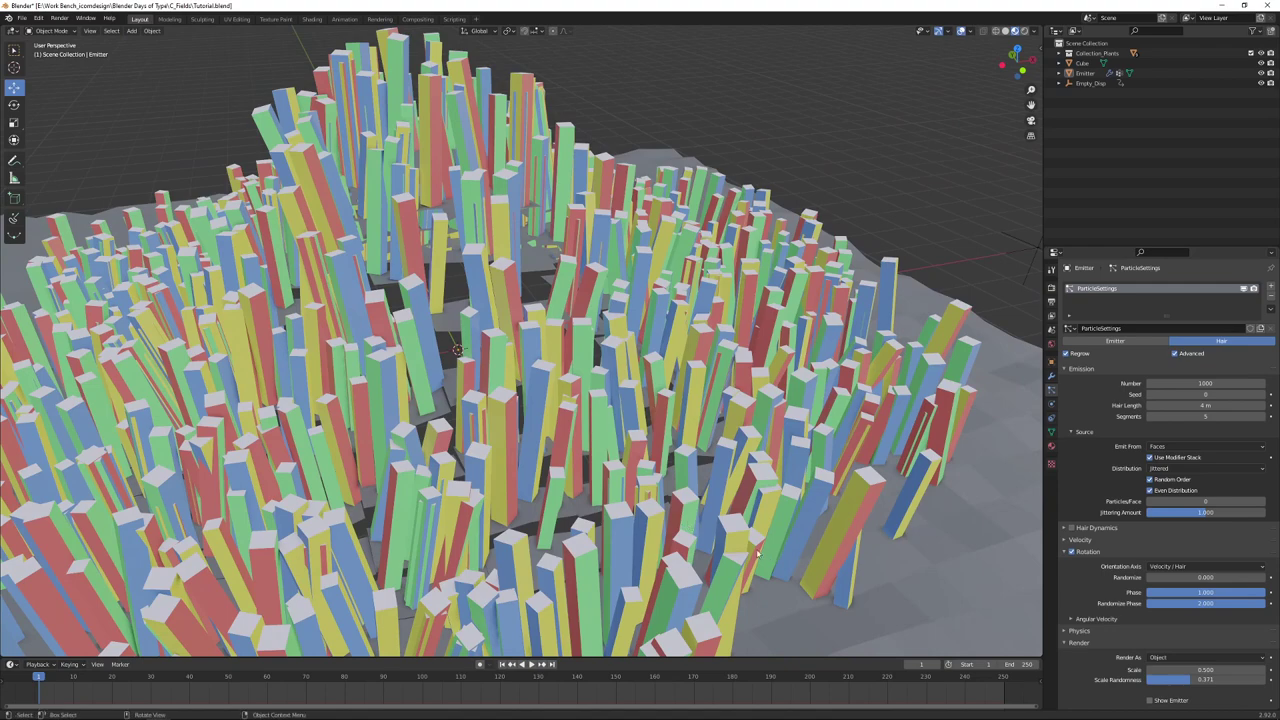
scroll(928, 573, "down", 3)
scroll(828, 568, "down", 2)
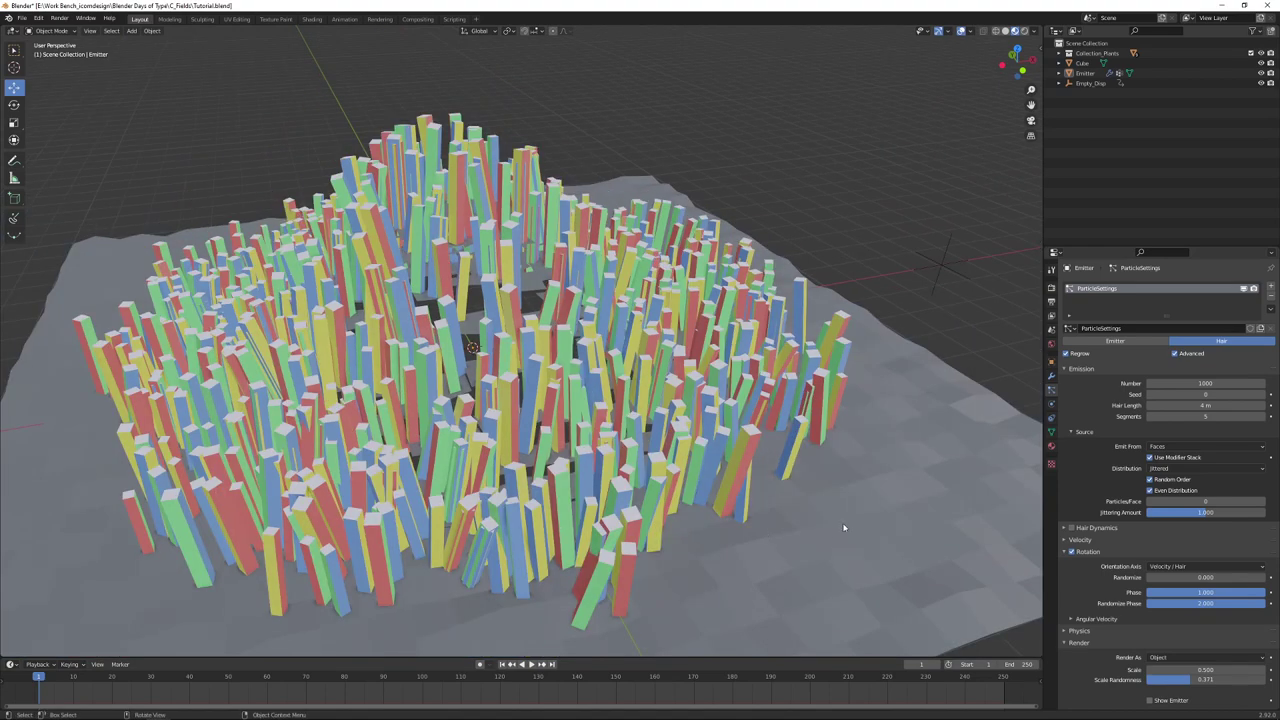
middle_click_drag(847, 526, 857, 520)
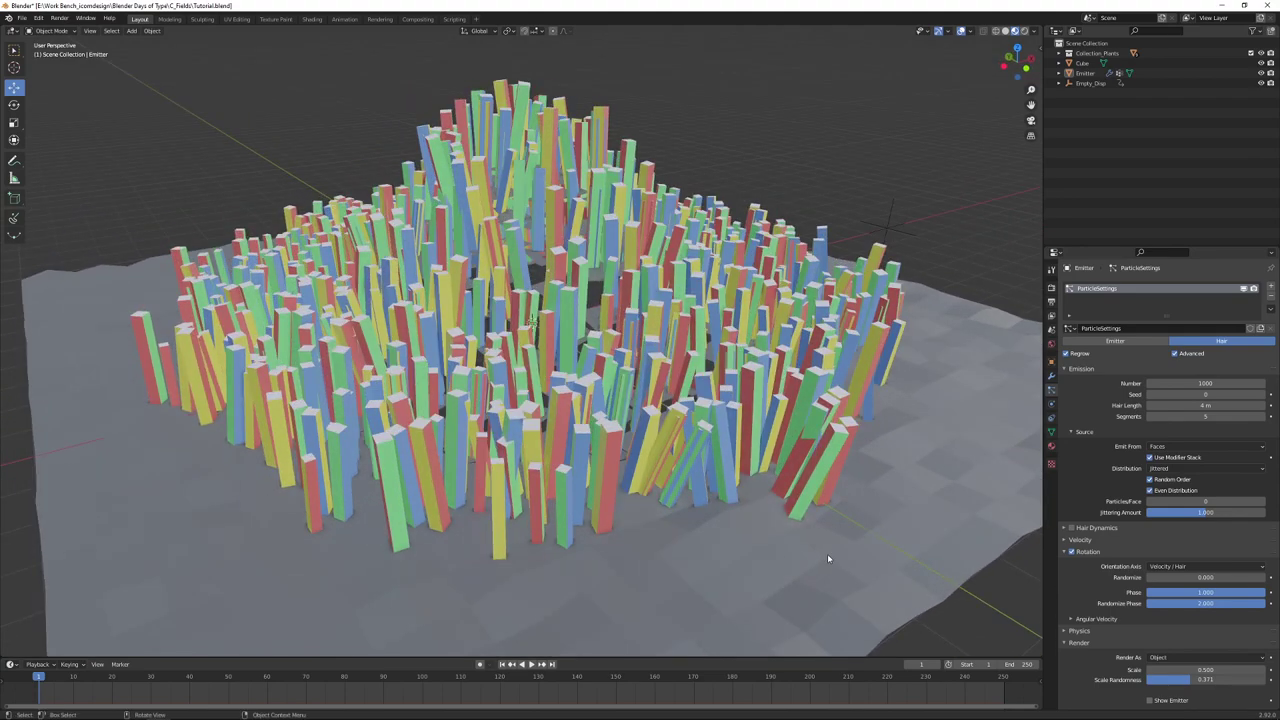
scroll(780, 520, "down", 3)
middle_click_drag(760, 509, 724, 472)
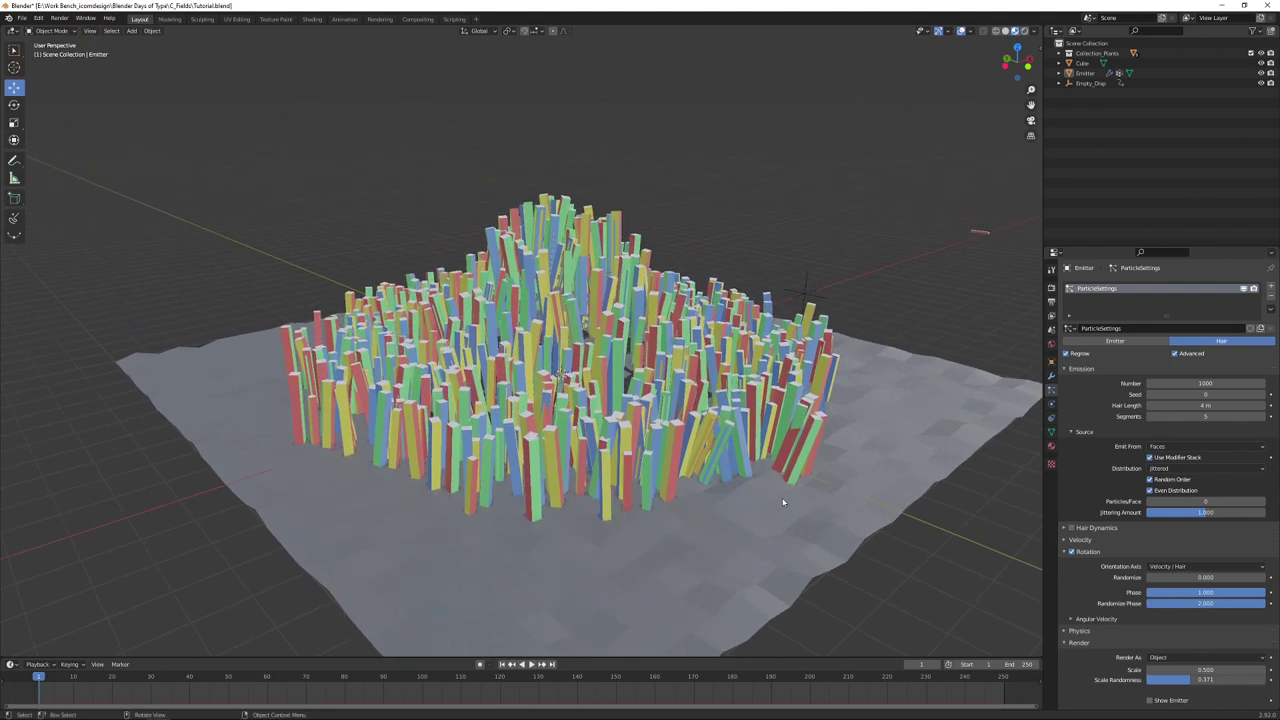
Step: Play the animation to examine the swaying objects on the hill from closer up, and return to the first frame
left_click(531, 664)
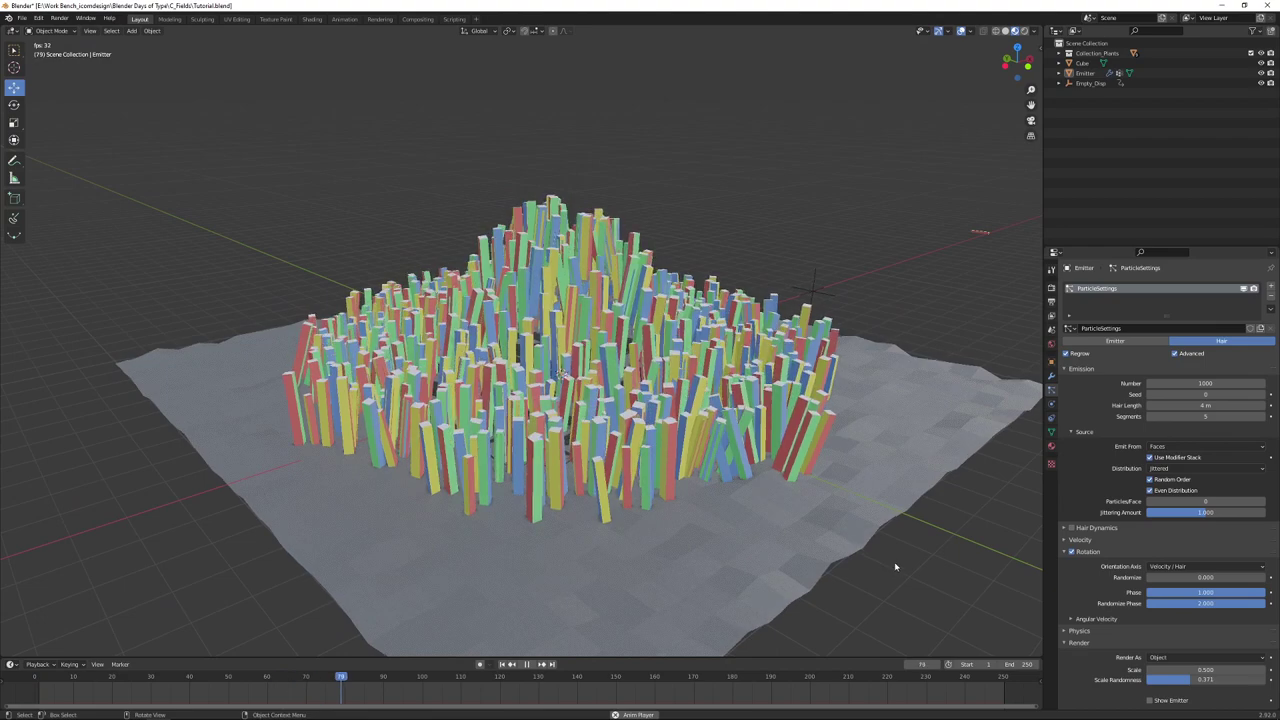
scroll(896, 563, "up", 3)
middle_click_drag(894, 552, 918, 550)
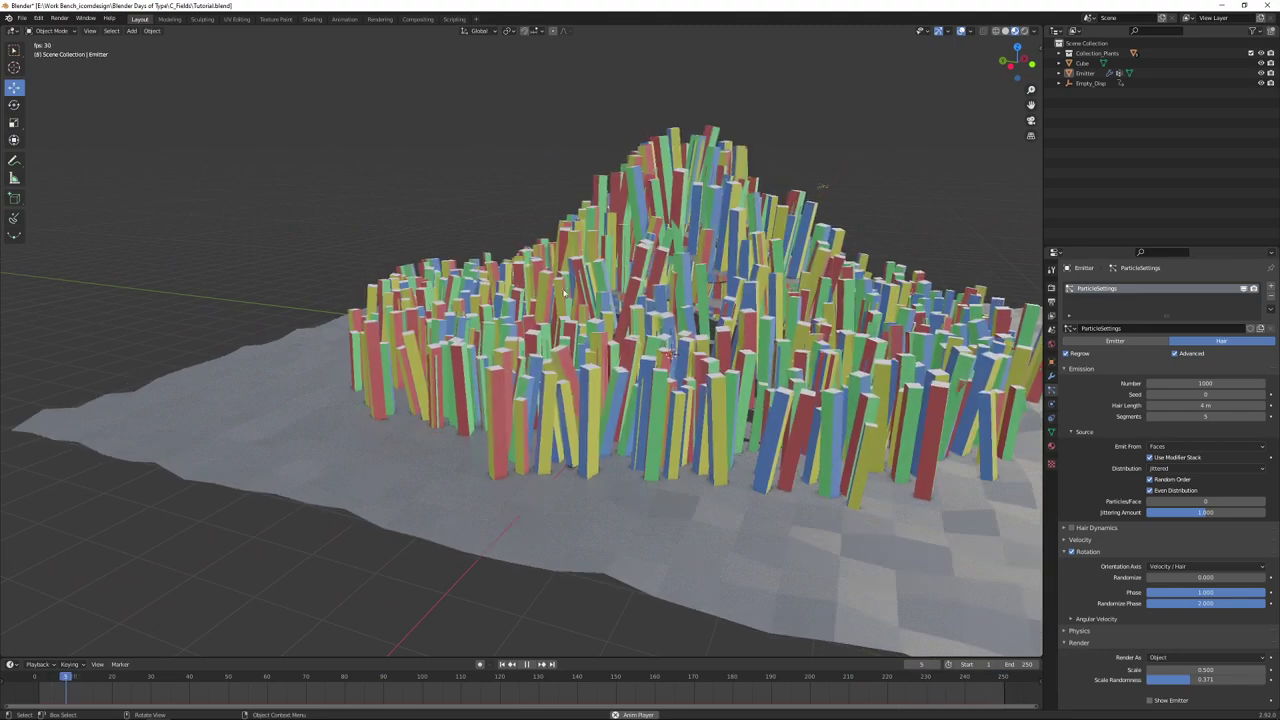
middle_click_drag(803, 497, 801, 540)
key("space")
left_click(502, 664)
Step: Duplicate the emitter in place and delete all modifiers from the copy
left_click(740, 470)
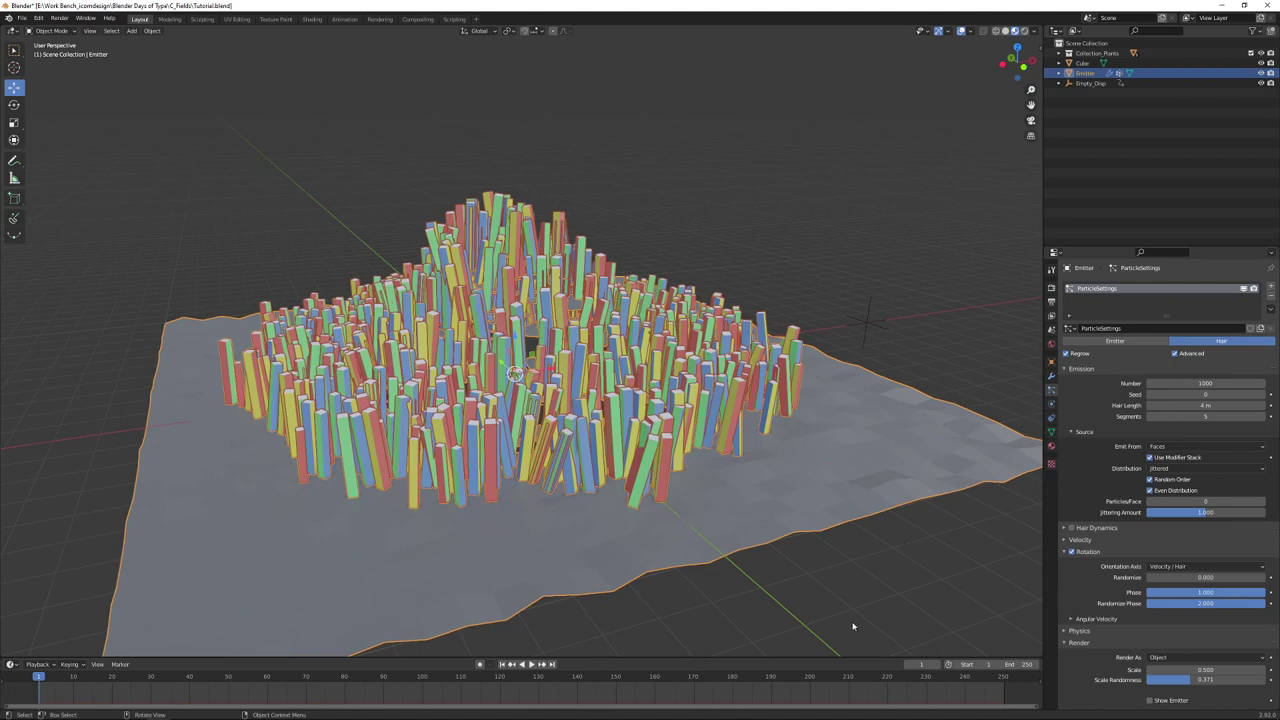
key("shift+d")
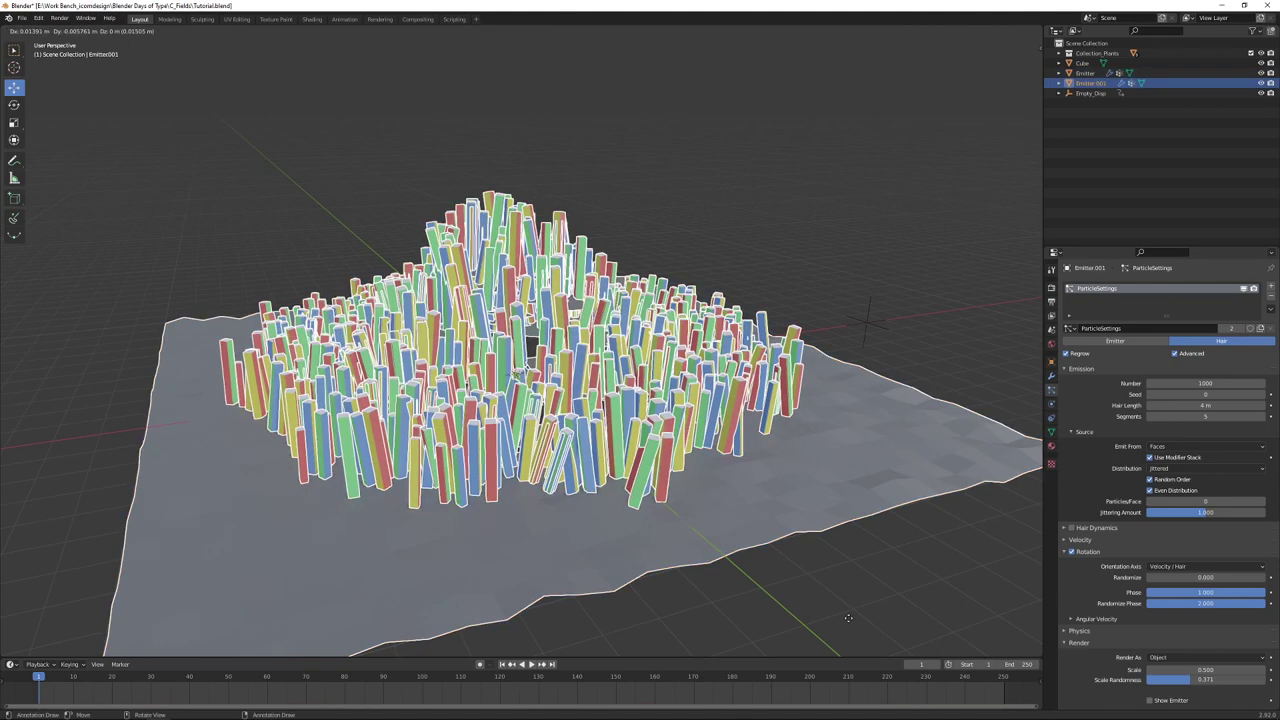
right_click(849, 622)
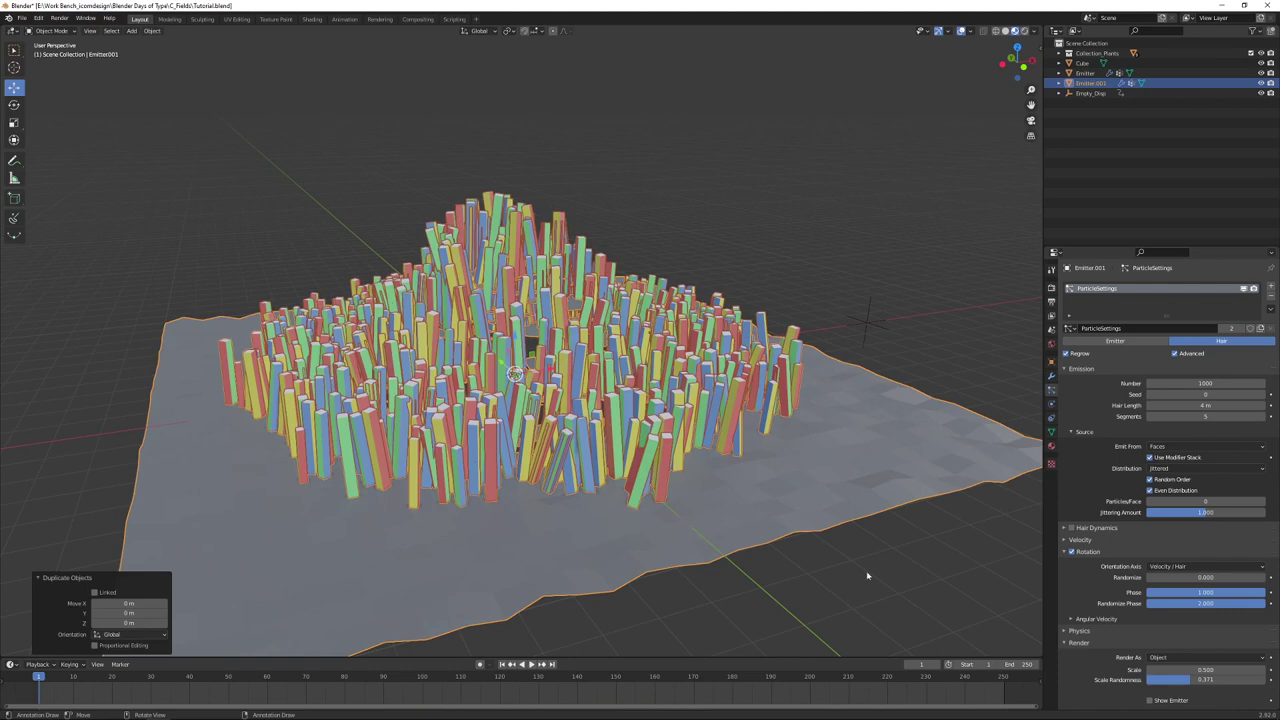
left_click(1051, 378)
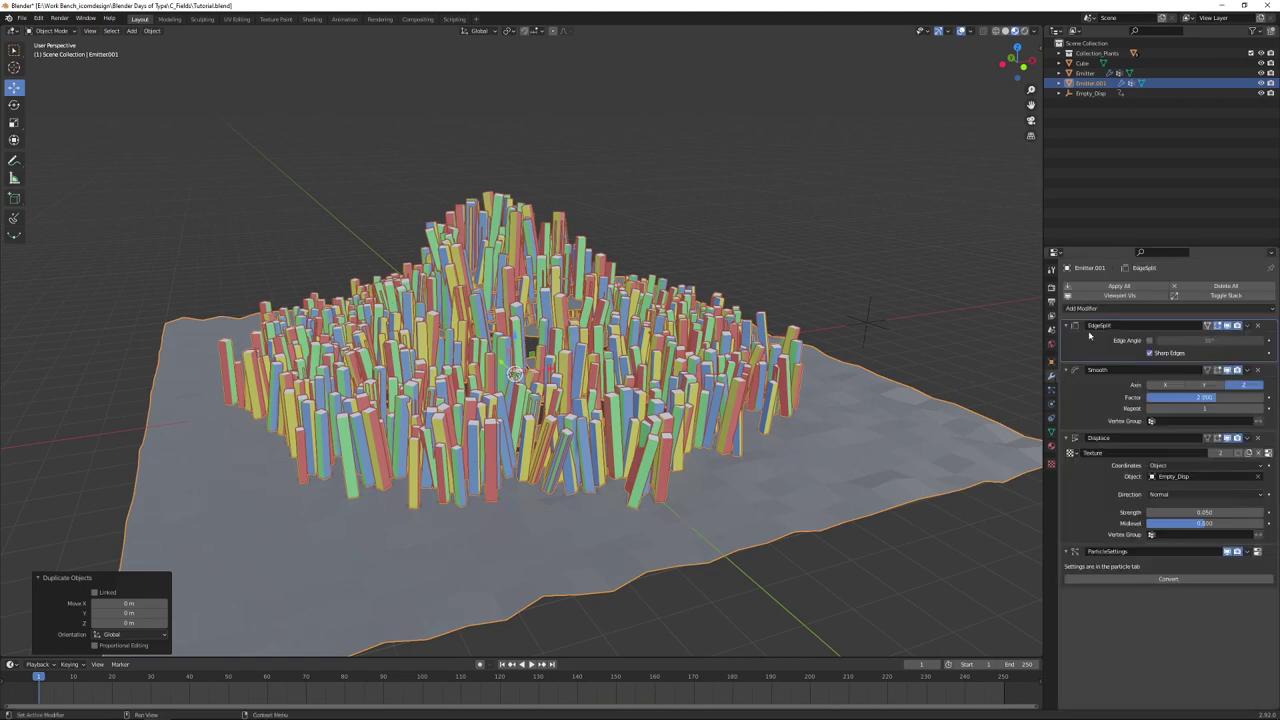
left_click(1225, 287)
left_click(1222, 287)
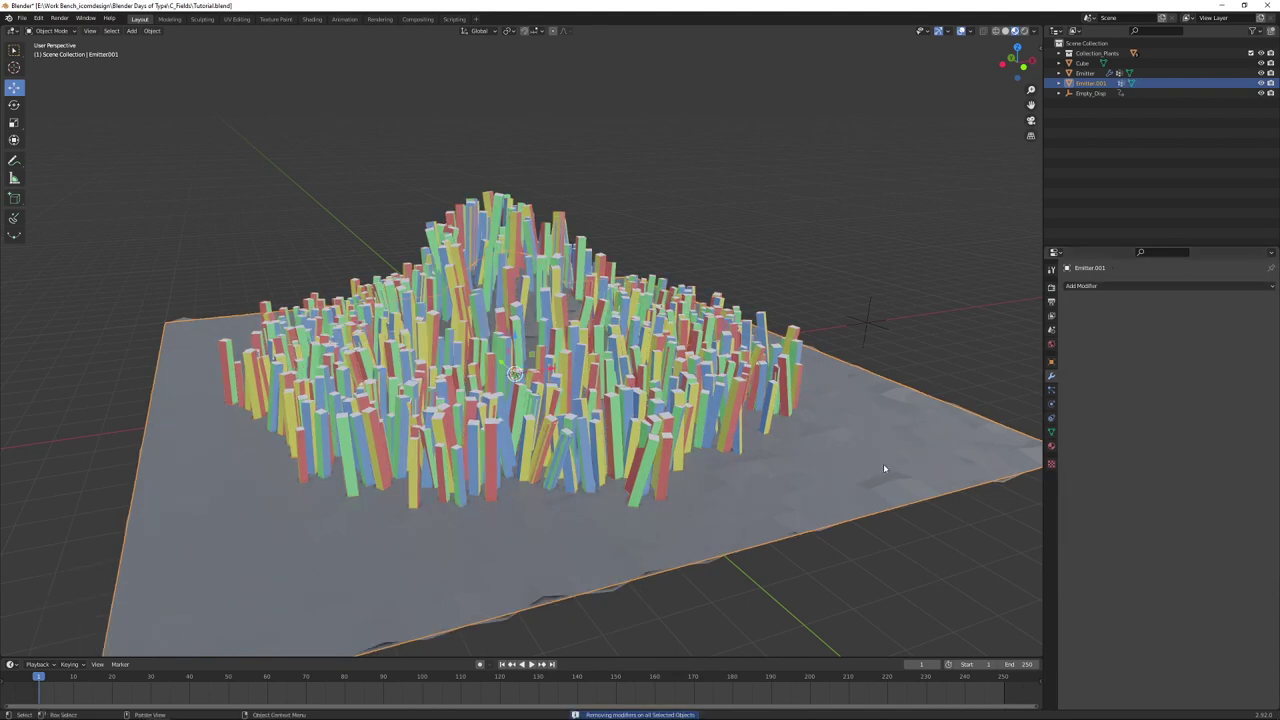
Step: Change the ground material's Base Color to a dark green
left_click(1051, 446)
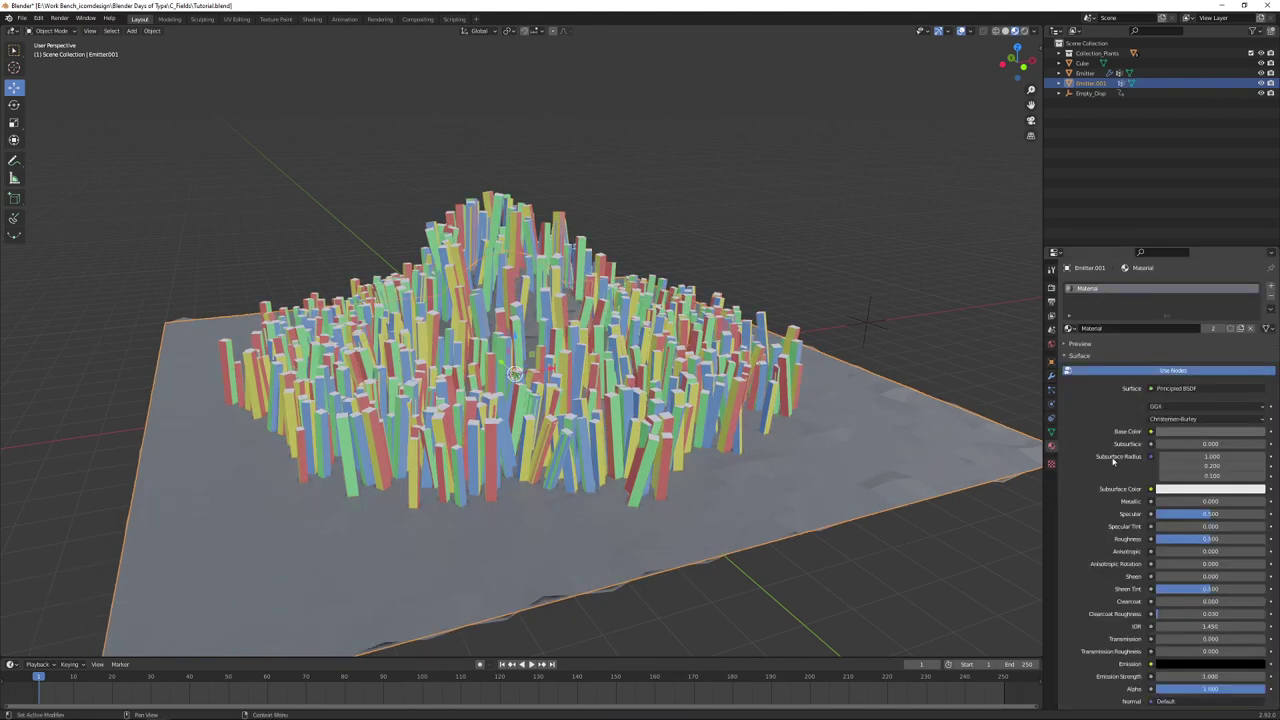
left_click(1187, 431)
left_click_drag(1259, 305, 1262, 336)
left_click(1206, 318)
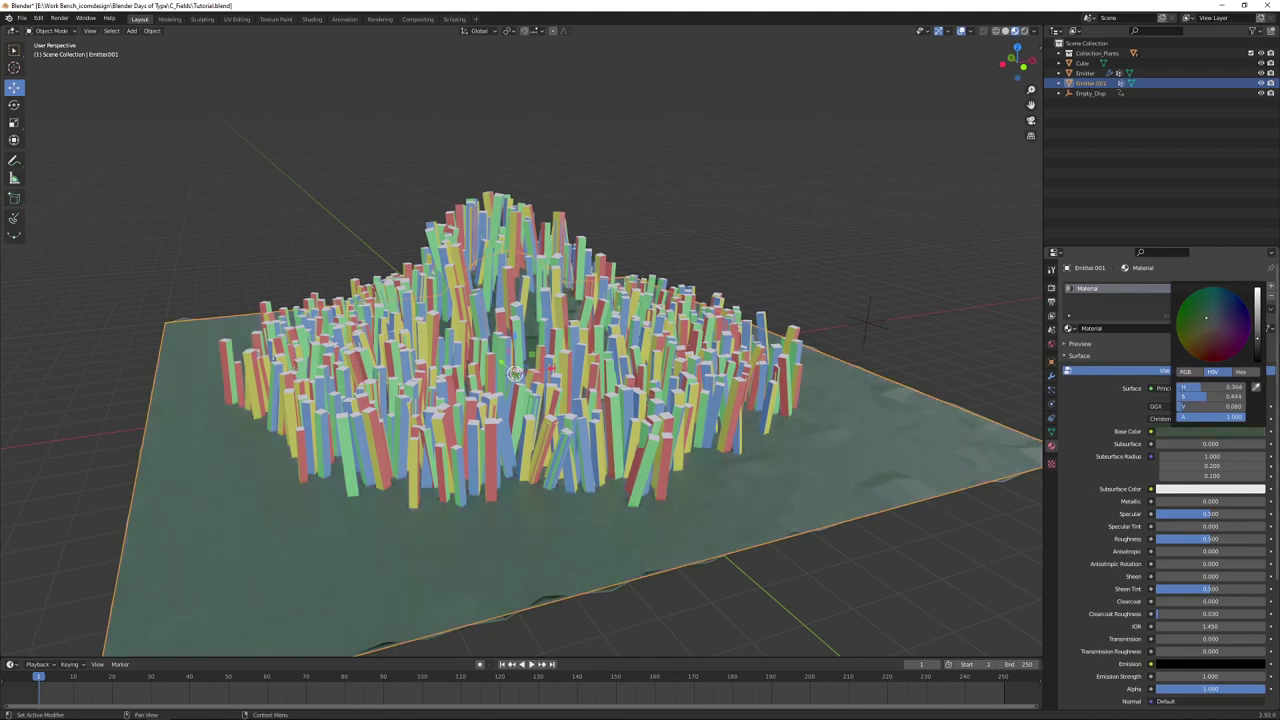
left_click(966, 364)
Step: Turn off Show Emitter in the original emitter's particle Viewport Display settings
left_click(826, 428)
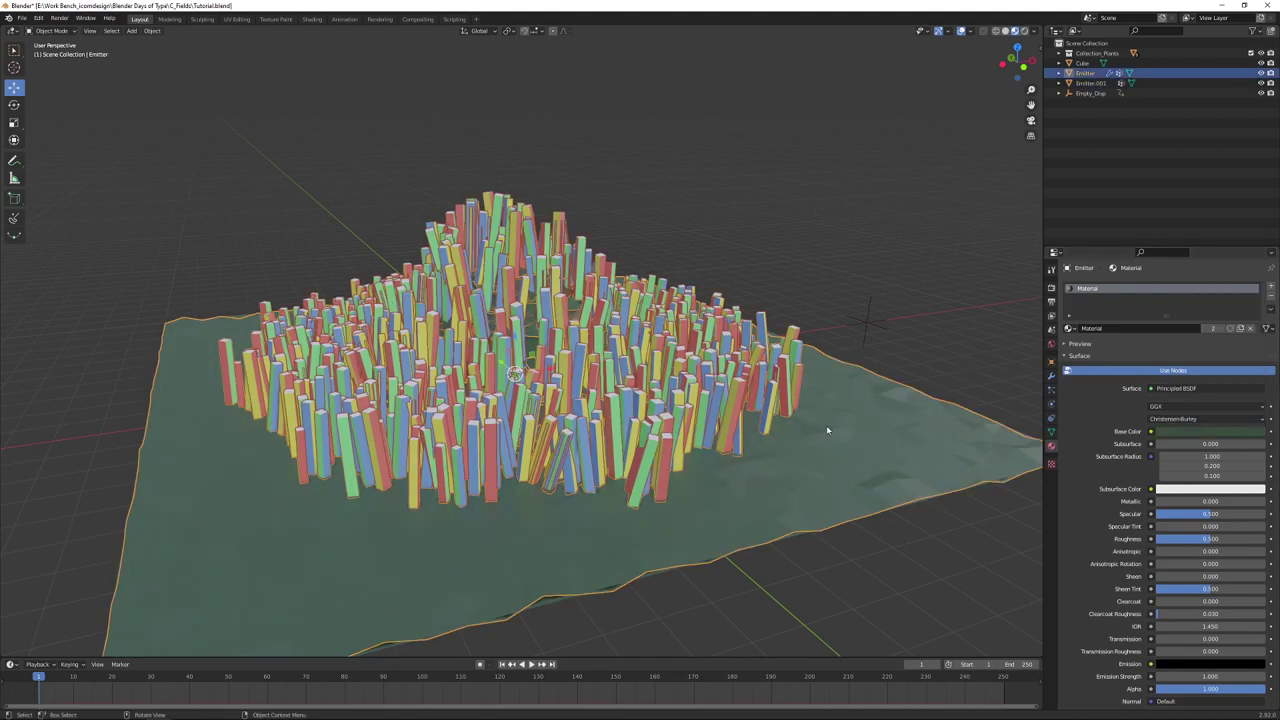
left_click(1051, 393)
scroll(1120, 582, "down", 4)
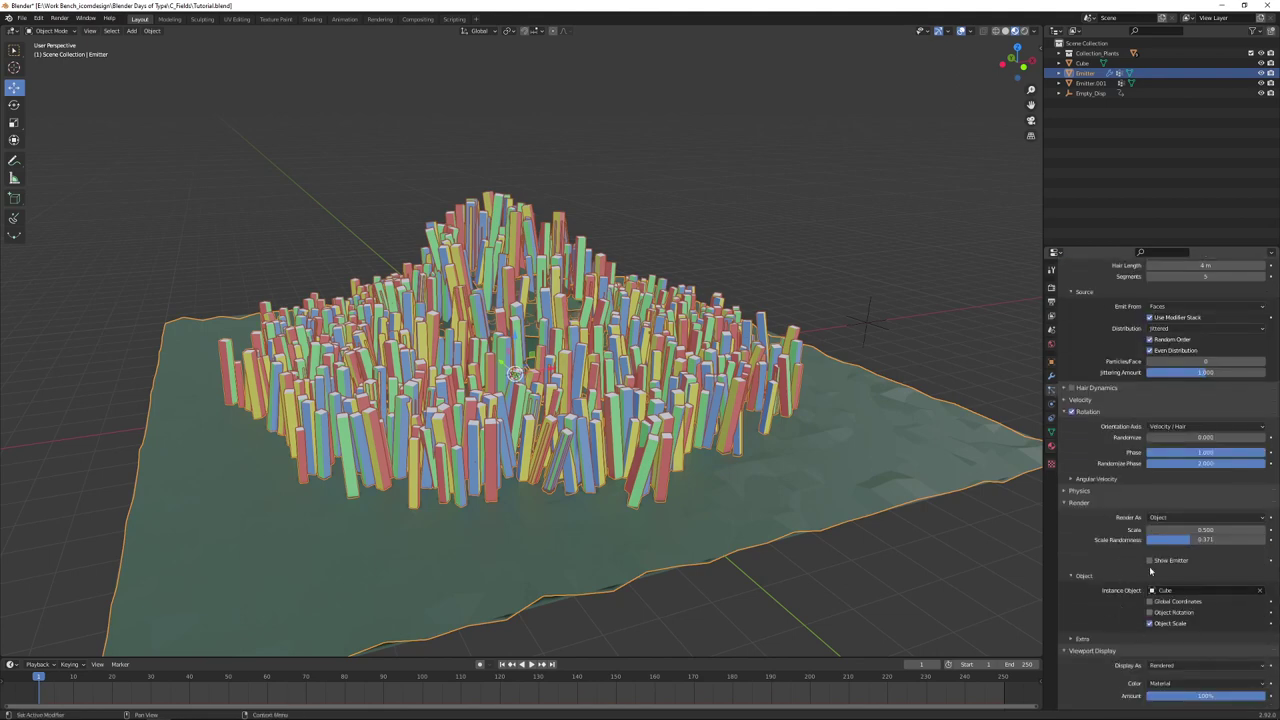
scroll(1145, 648, "down", 2)
left_click(1150, 680)
left_click(876, 572)
mouse_move(876, 572)
middle_mouse_down()
mouse_move(815, 555)
mouse_move(735, 491)
middle_mouse_up()
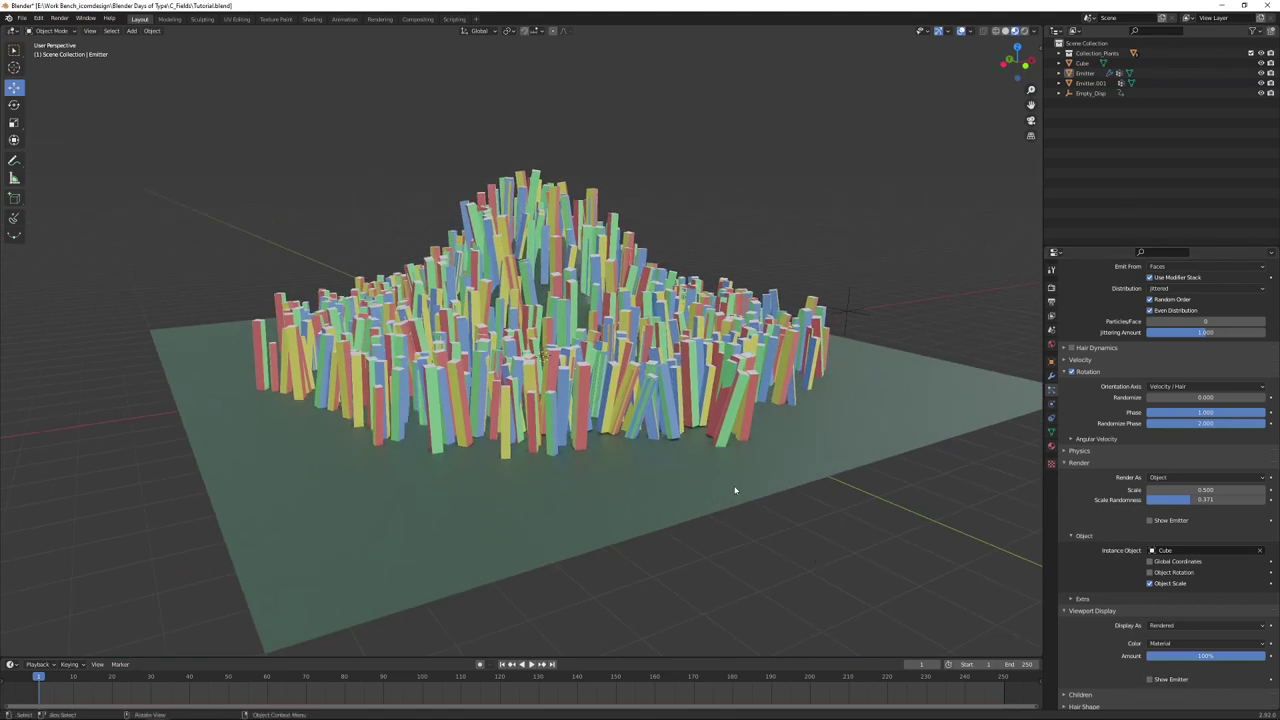
Step: Raise the duplicated ground plane about 0.077 m along the Z axis
left_click(735, 491)
left_click(738, 463)
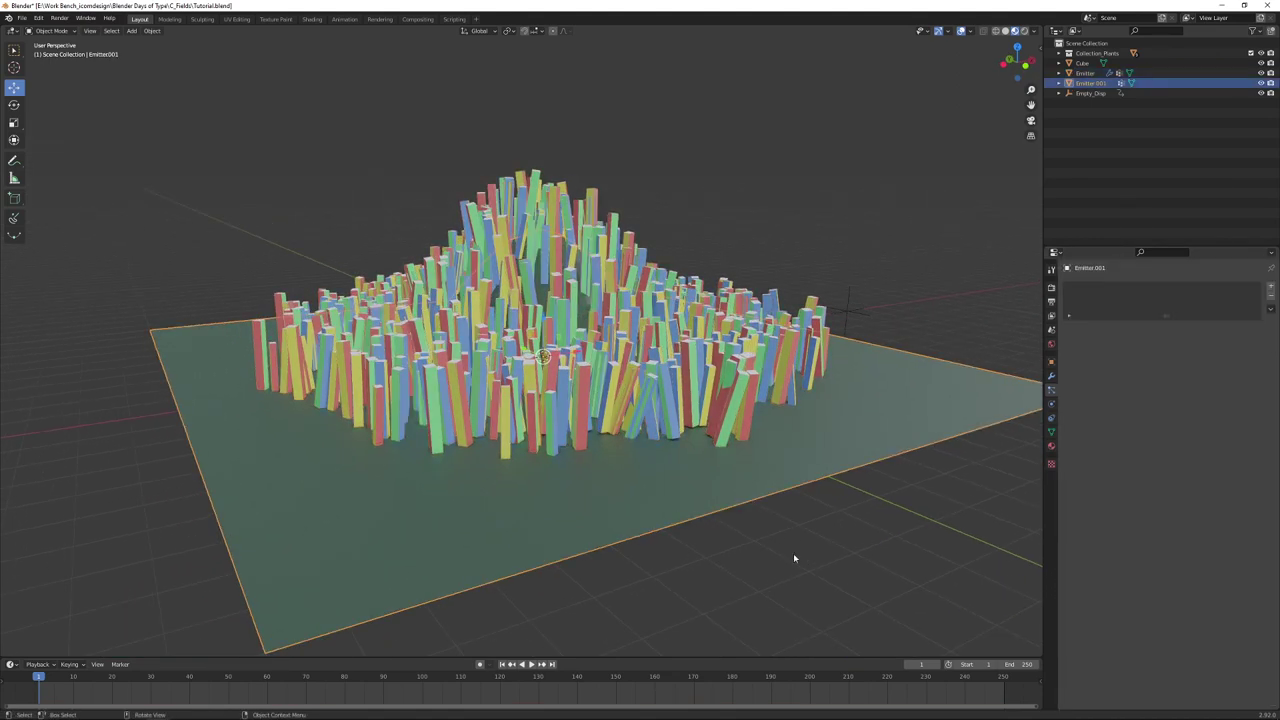
key("g")
key("z")
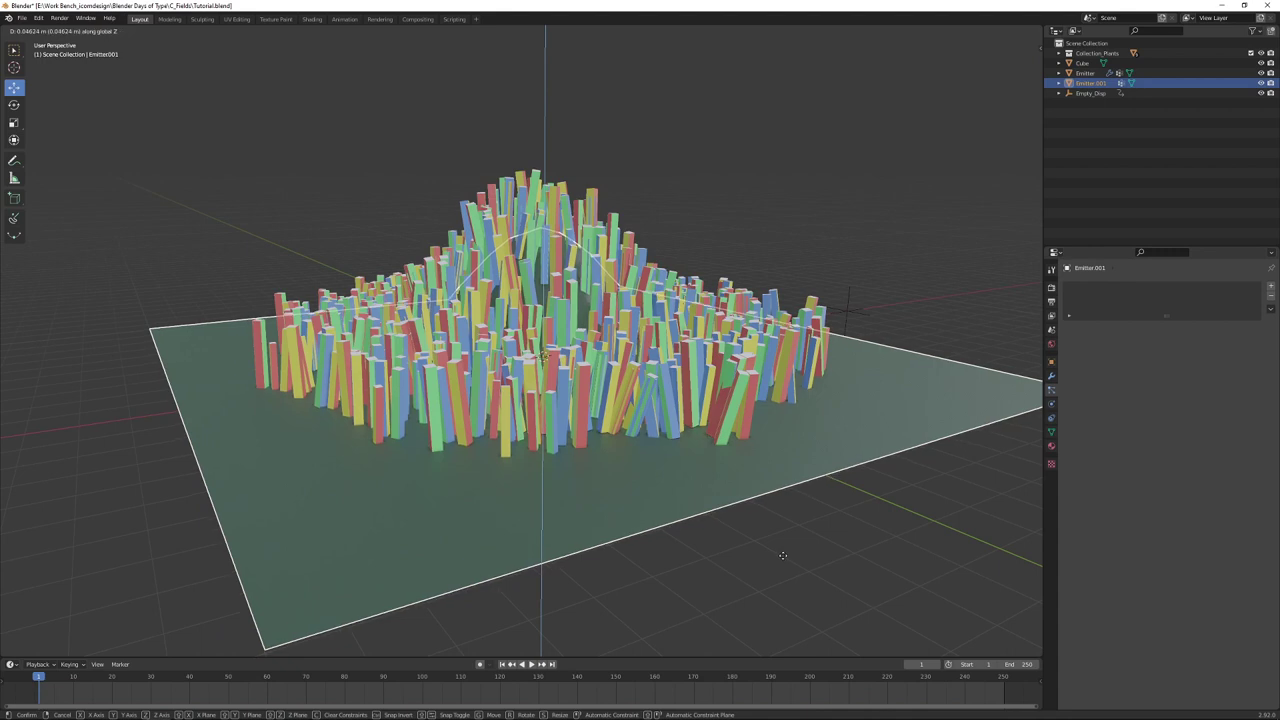
left_click(784, 558)
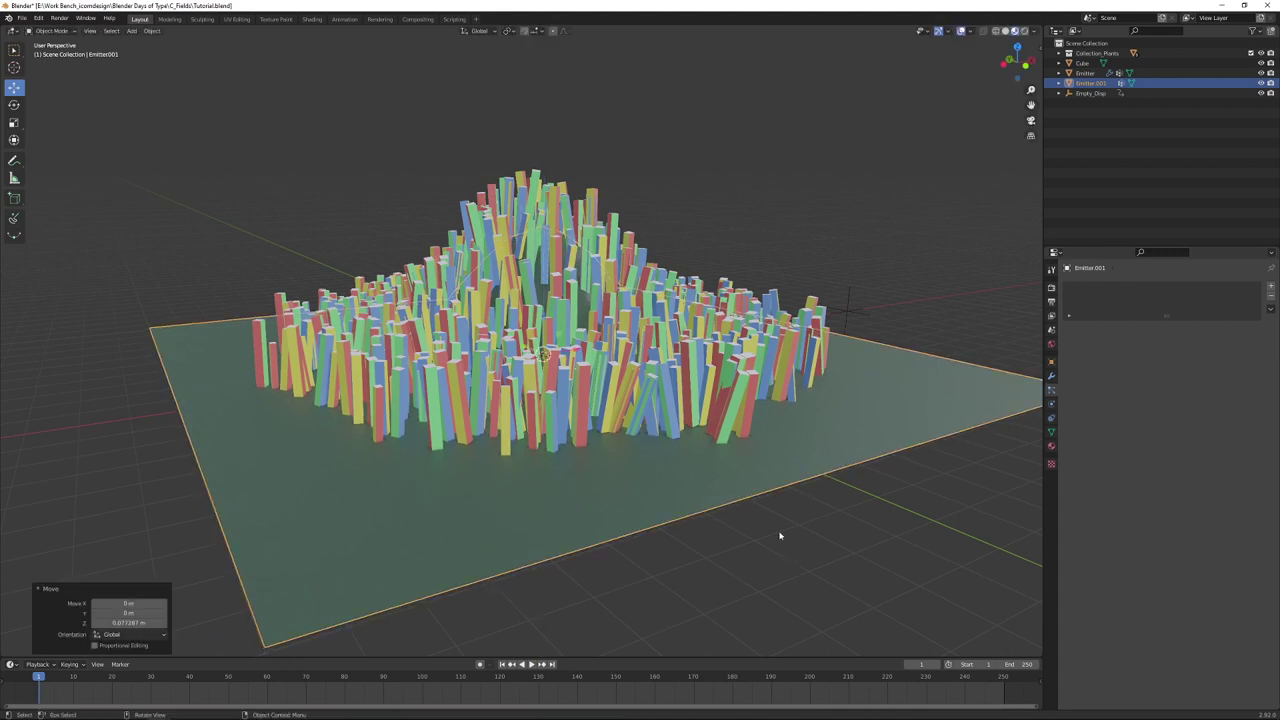
Step: Play the animation to examine the swaying objects against the static duplicate ground, and return to the first frame
scroll(743, 461, "up", 2)
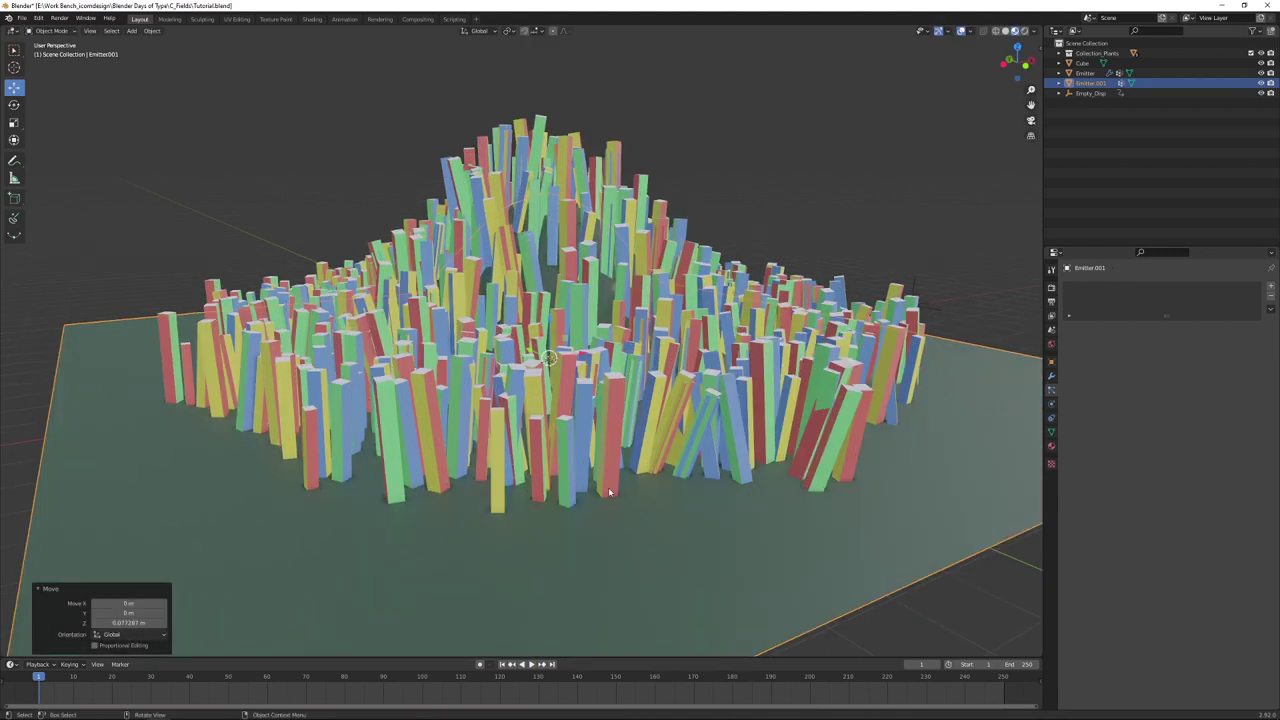
scroll(896, 583, "down", 3)
left_click(866, 566)
mouse_move(866, 566)
middle_mouse_down()
mouse_move(829, 583)
mouse_move(901, 622)
mouse_move(876, 580)
middle_mouse_up()
key("space")
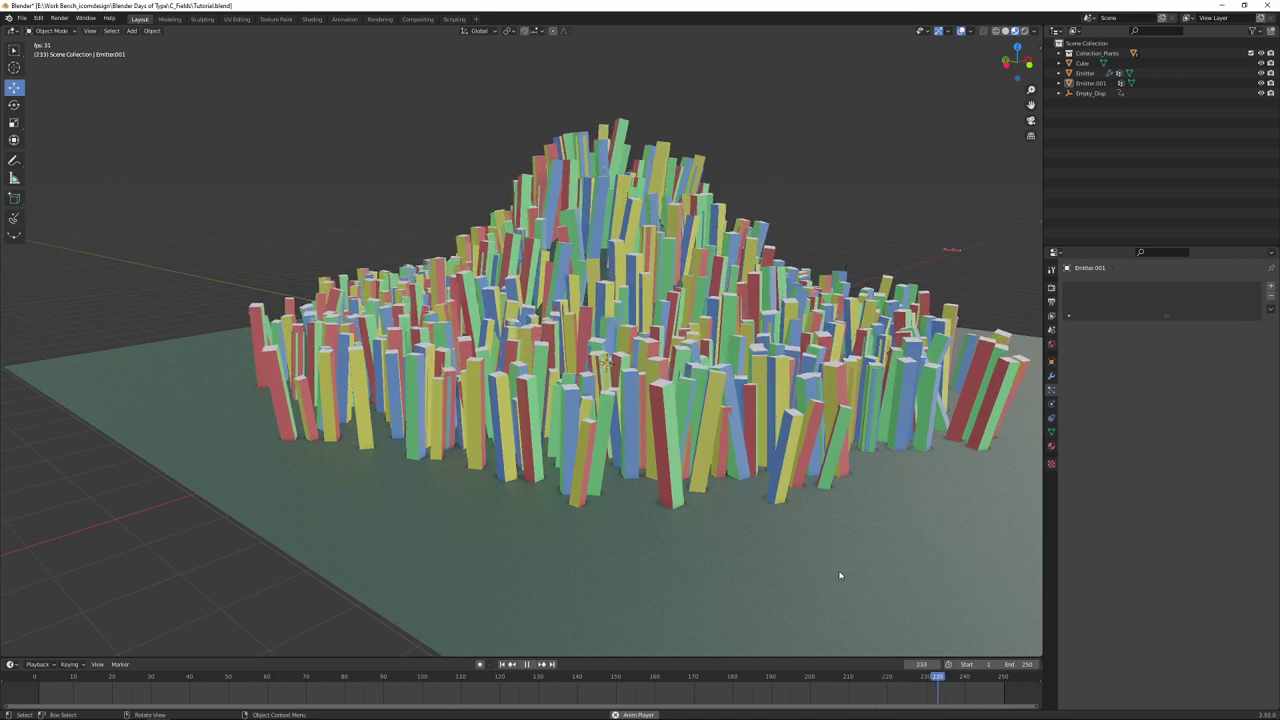
key("Escape")
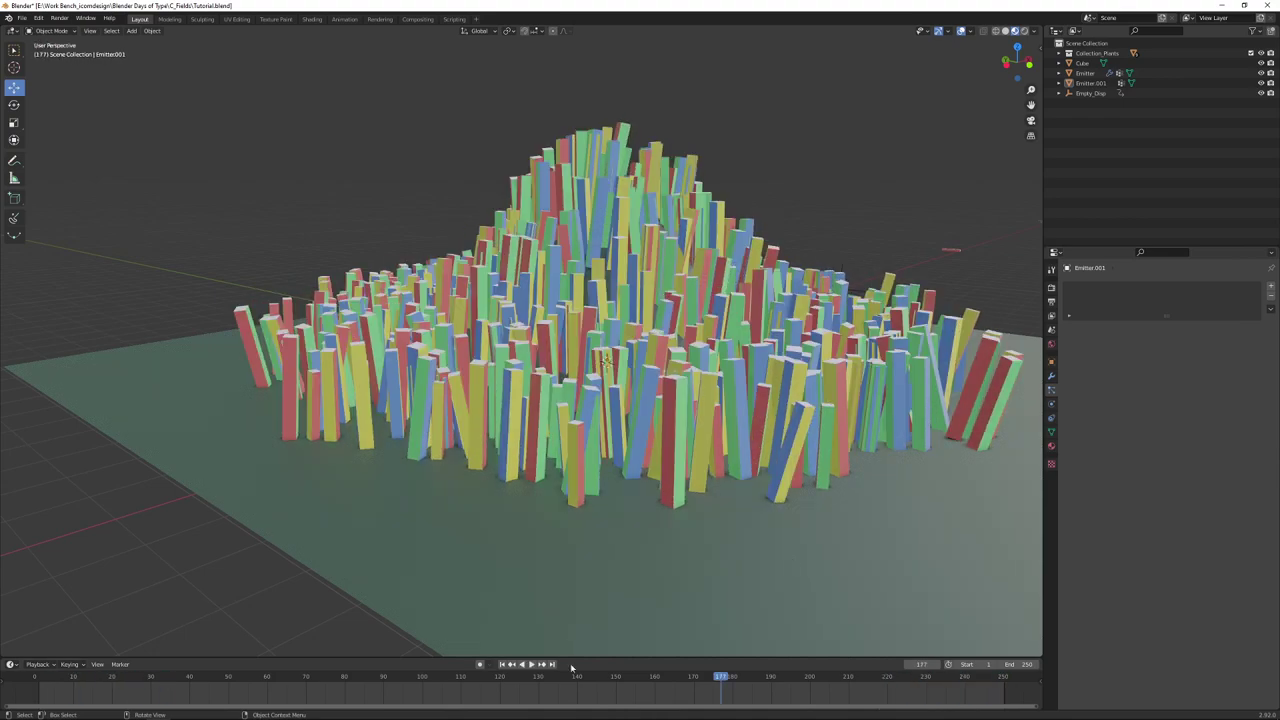
left_click(506, 665)
Step: Delete the duplicated ground plane
scroll(705, 534, "down", 4)
middle_click_drag(705, 534, 747, 547)
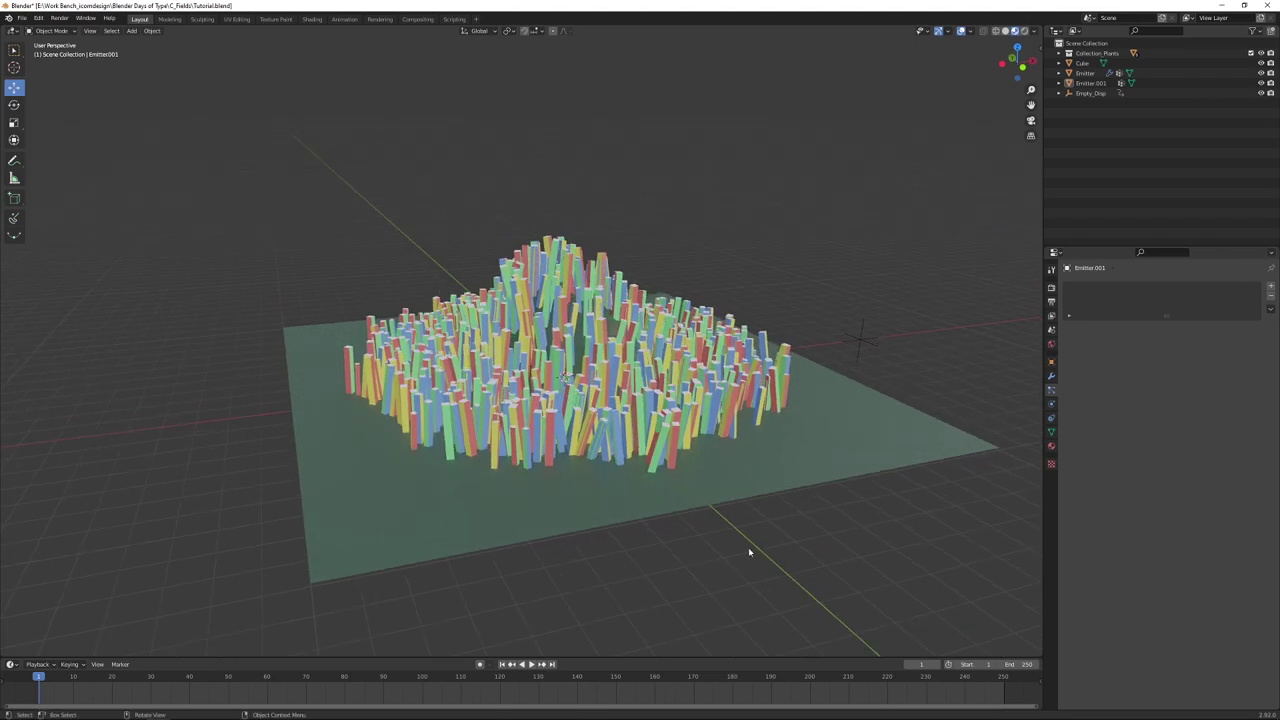
left_click(752, 487)
key("x")
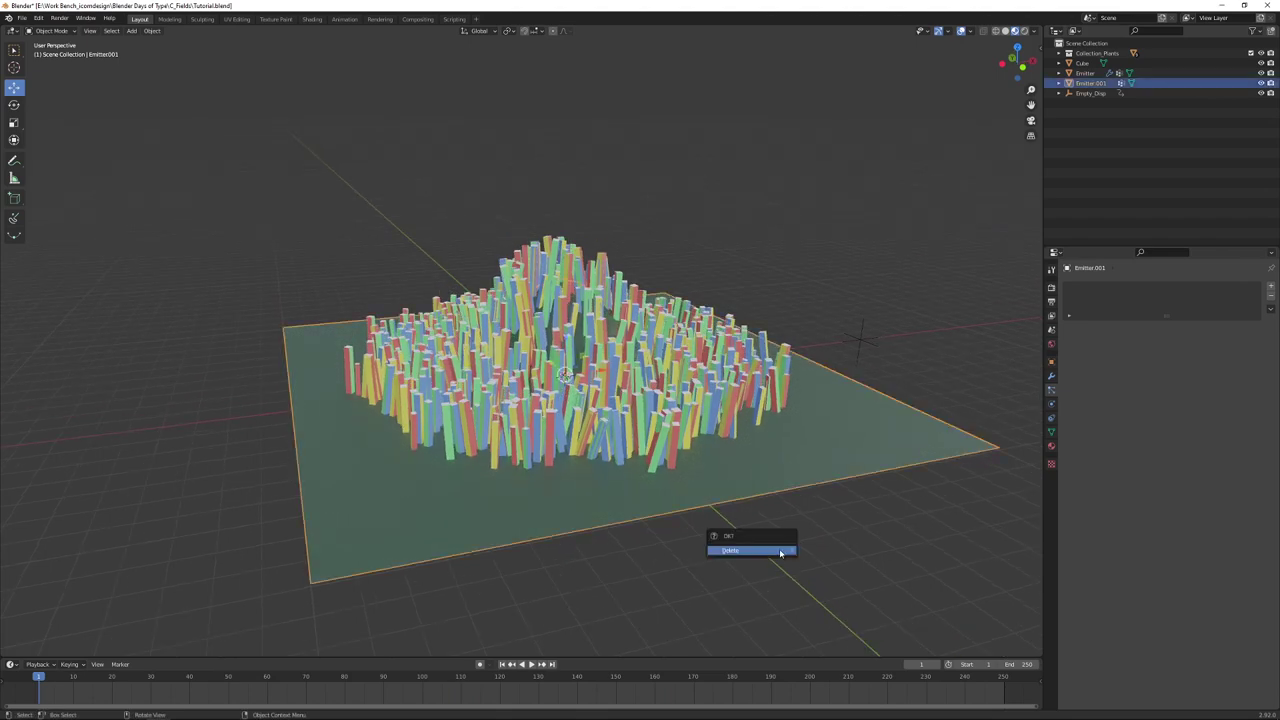
left_click(760, 548)
Step: Turn Show Emitter back on in the emitter's particle Viewport Display settings, leaving it off for rendering
left_click(758, 501)
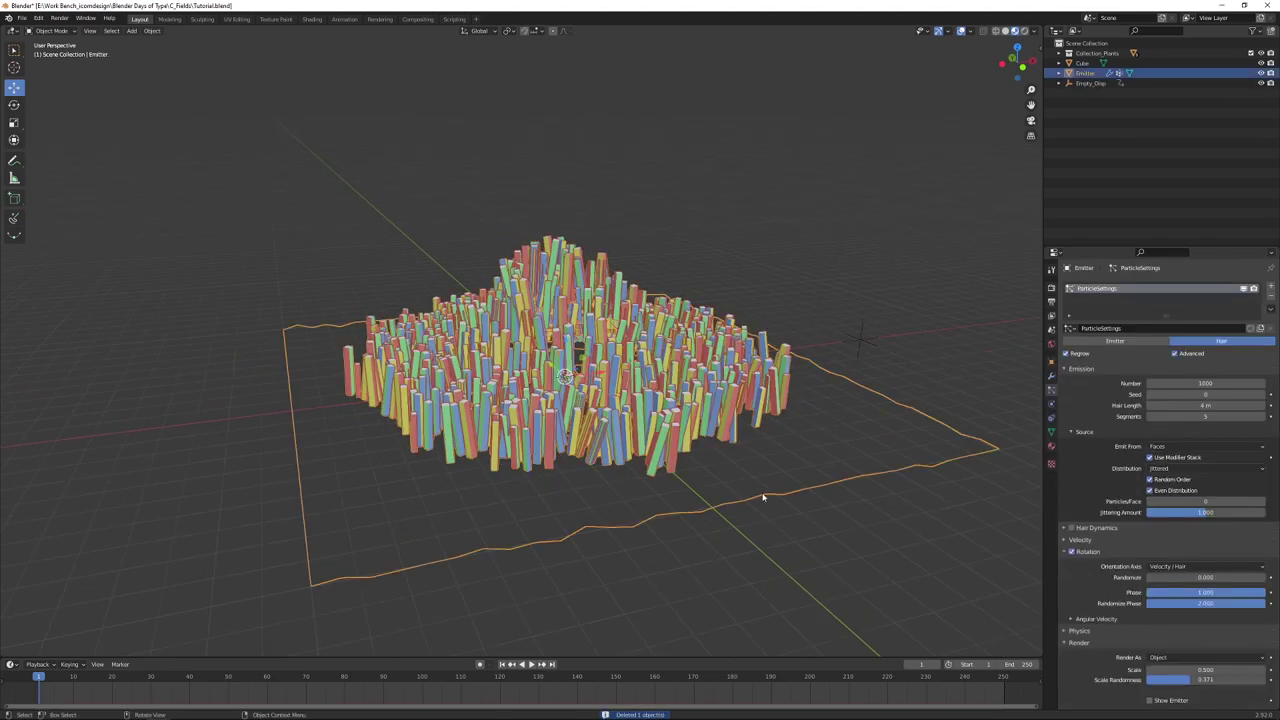
scroll(1217, 659, "down", 3)
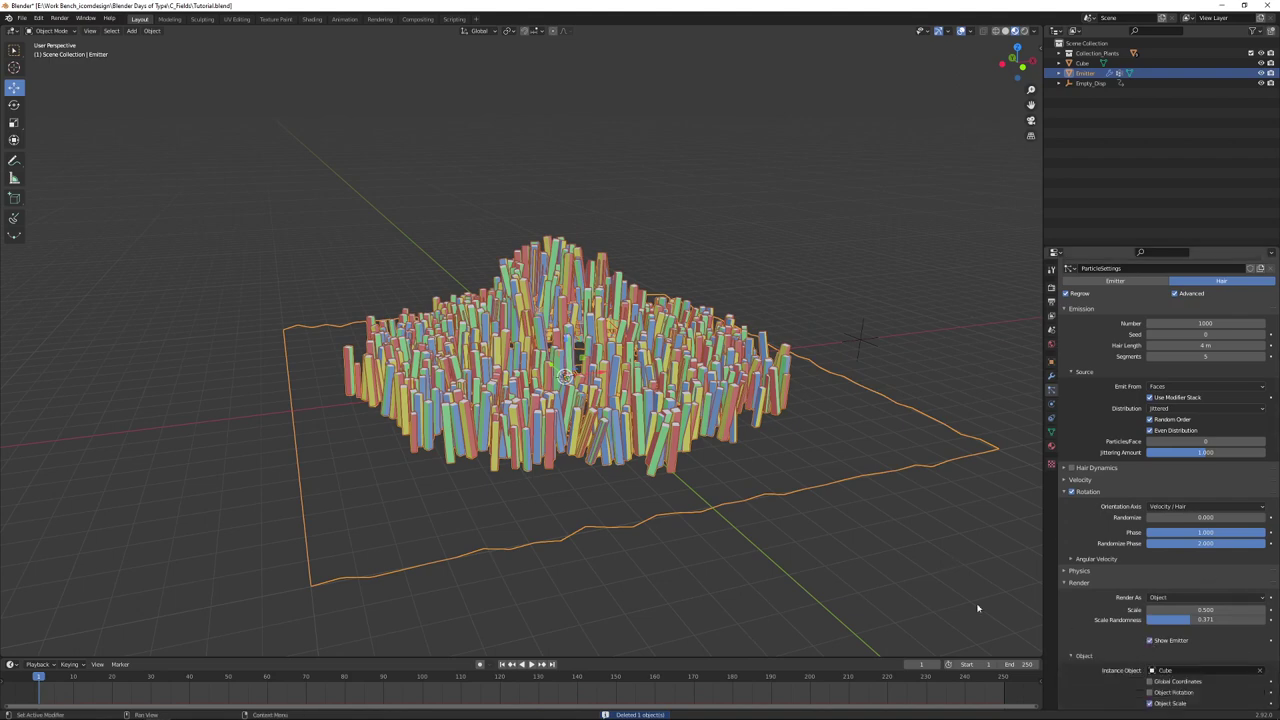
left_click(1152, 640)
scroll(1170, 643, "down", 3)
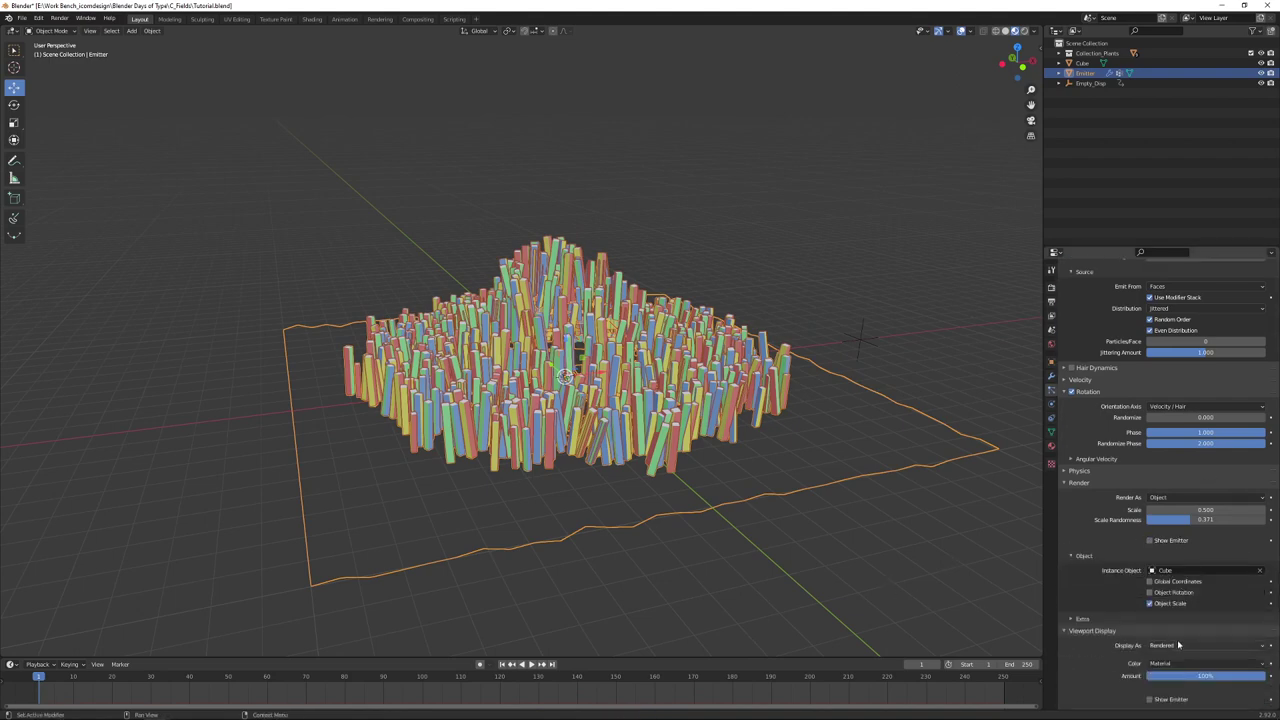
left_click(1150, 699)
left_click(803, 569)
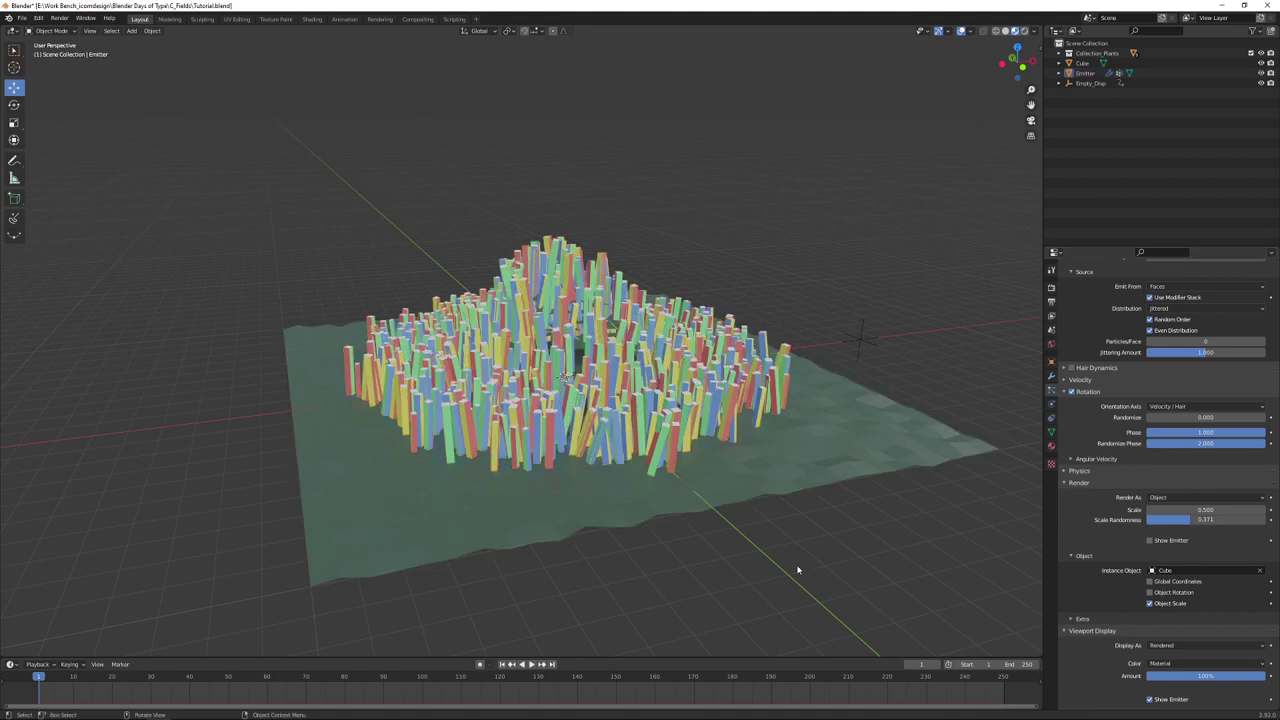
Step: Lower the hill's peak vertex in the emitter mesh about 3.37 m along Z, using smooth proportional editing with a size of about 6.73
middle_click_drag(801, 572, 705, 552)
left_click(690, 502)
key("ctrl+Tab")
left_click(783, 561)
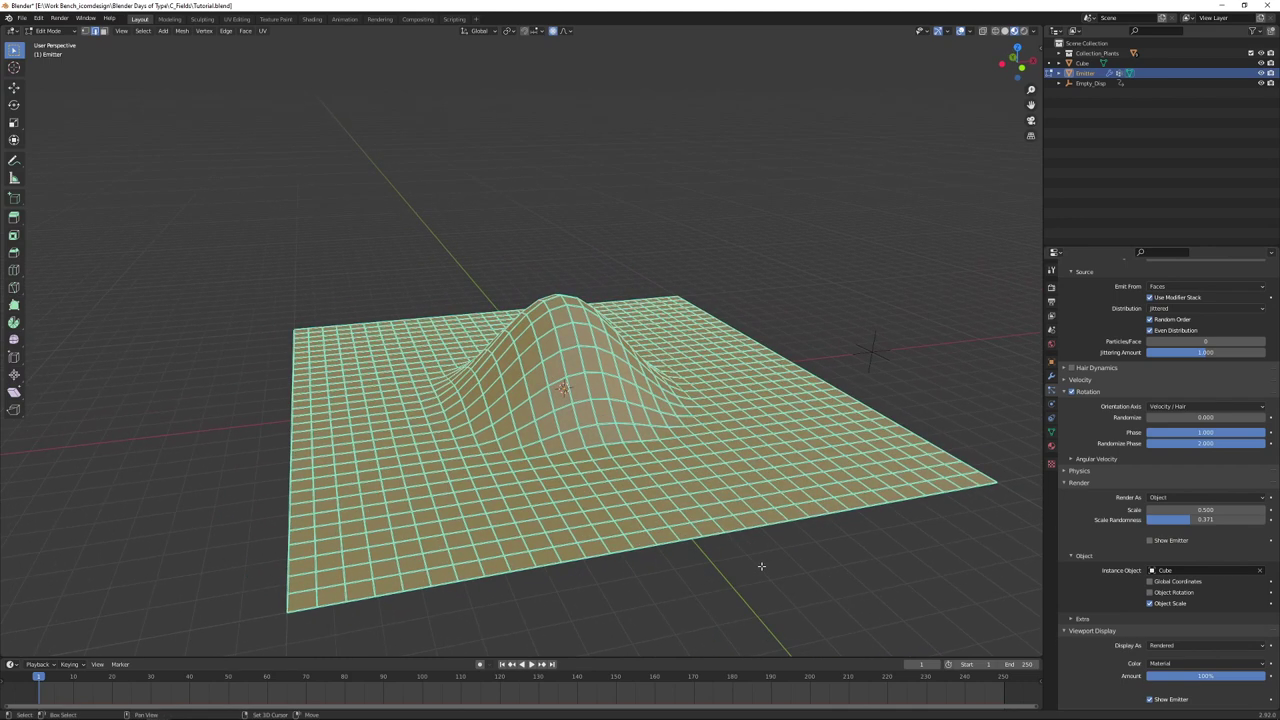
middle_click_drag(761, 566, 733, 556)
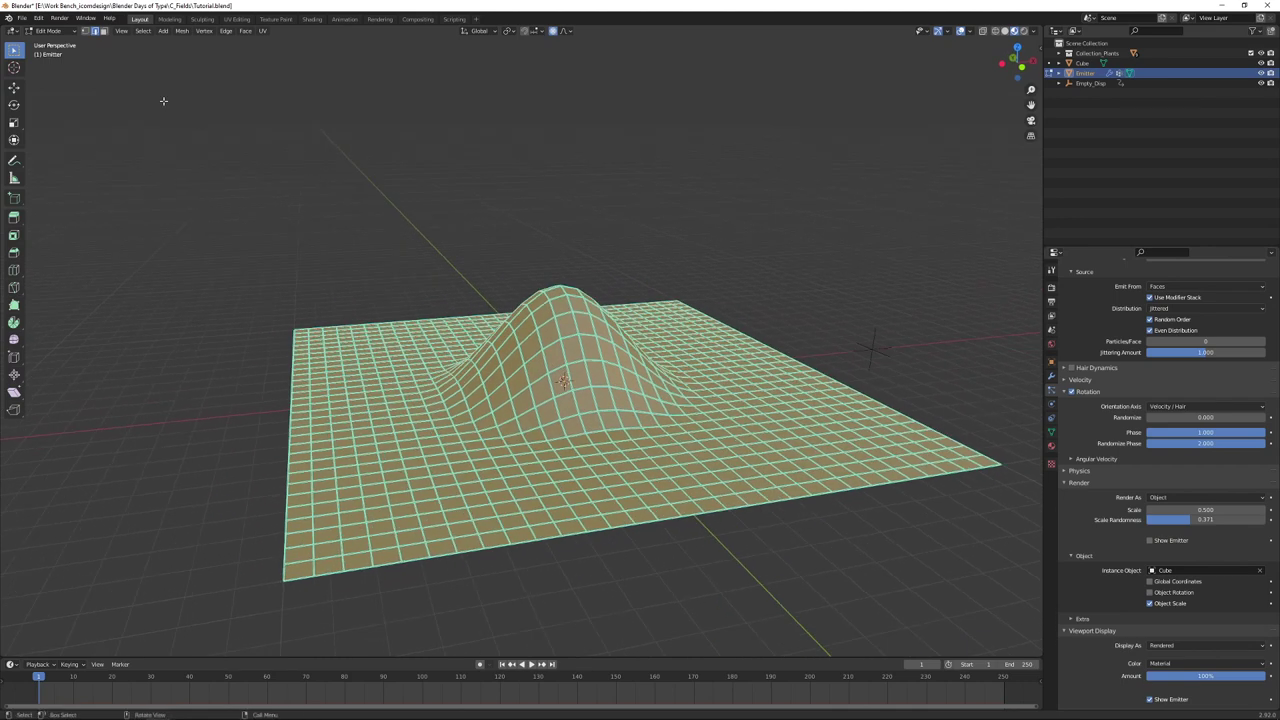
left_click(86, 31)
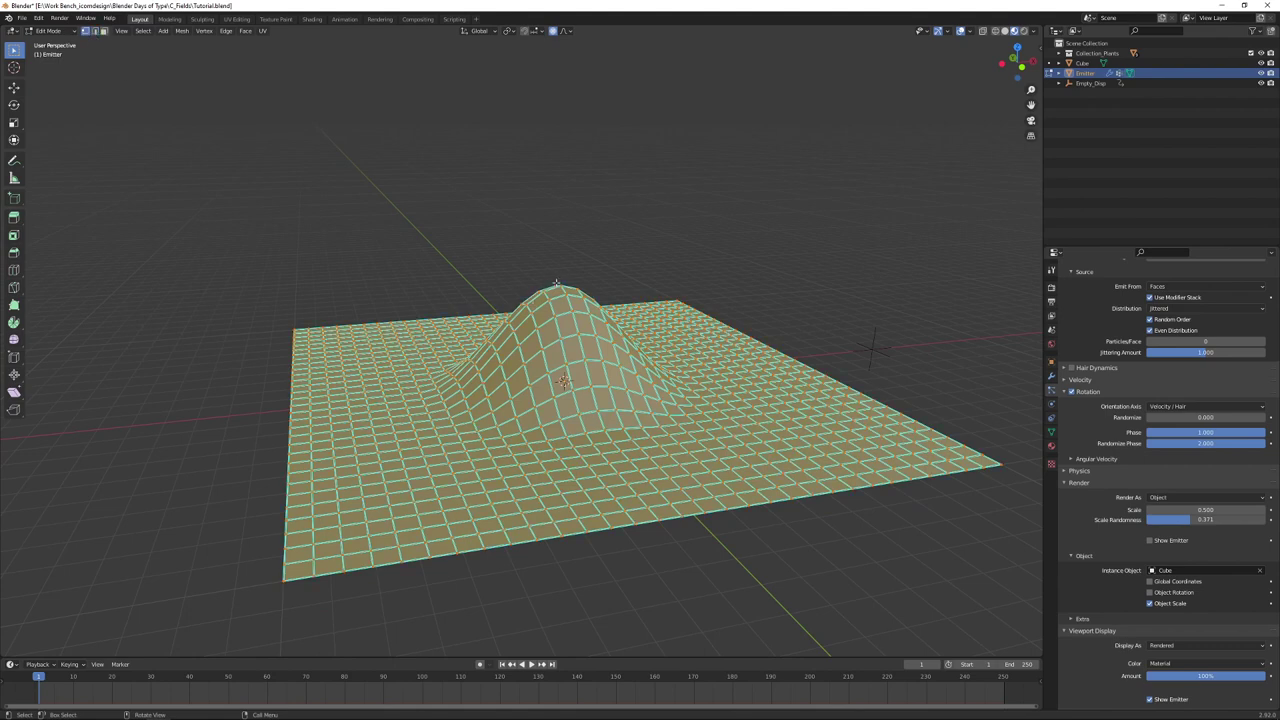
left_click(602, 288)
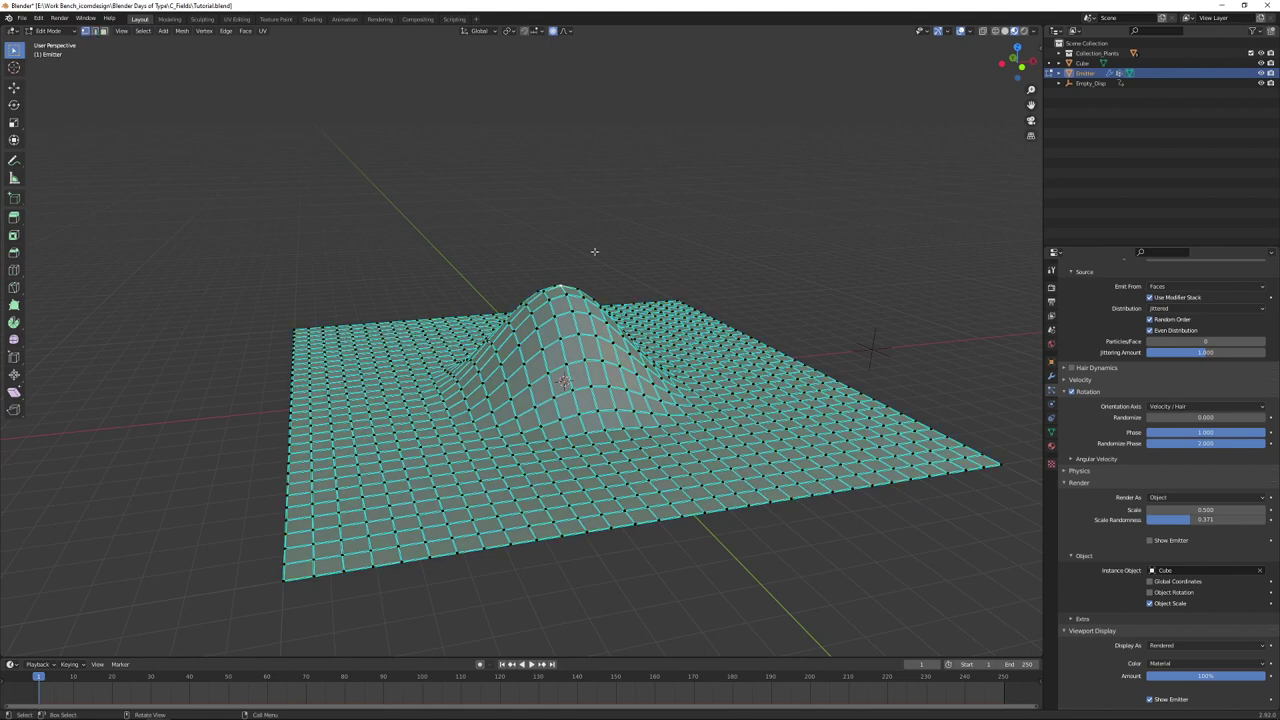
key("g")
key("z")
scroll(576, 342, "down", 3)
scroll(561, 378, "up", 1)
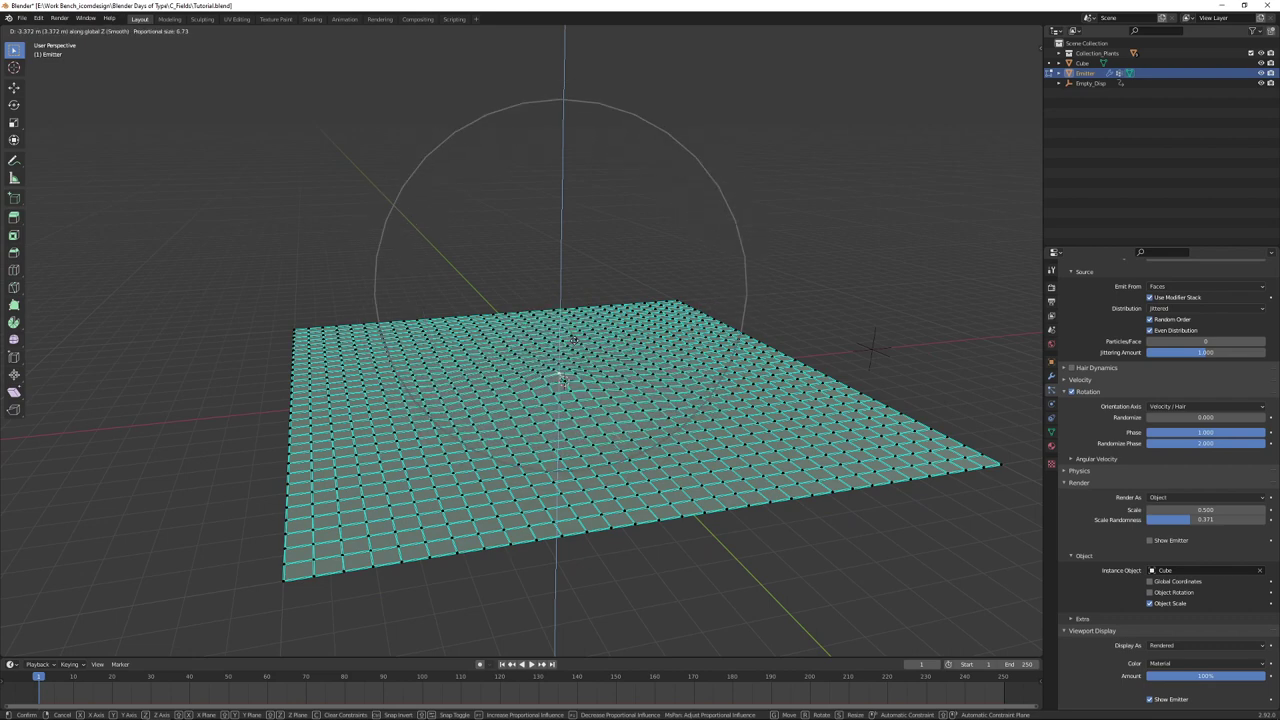
left_click(561, 378)
Step: Flatten the whole emitter mesh by scaling all its geometry to 0 along the Z axis, and return to Object Mode
middle_click_drag(557, 386, 714, 538)
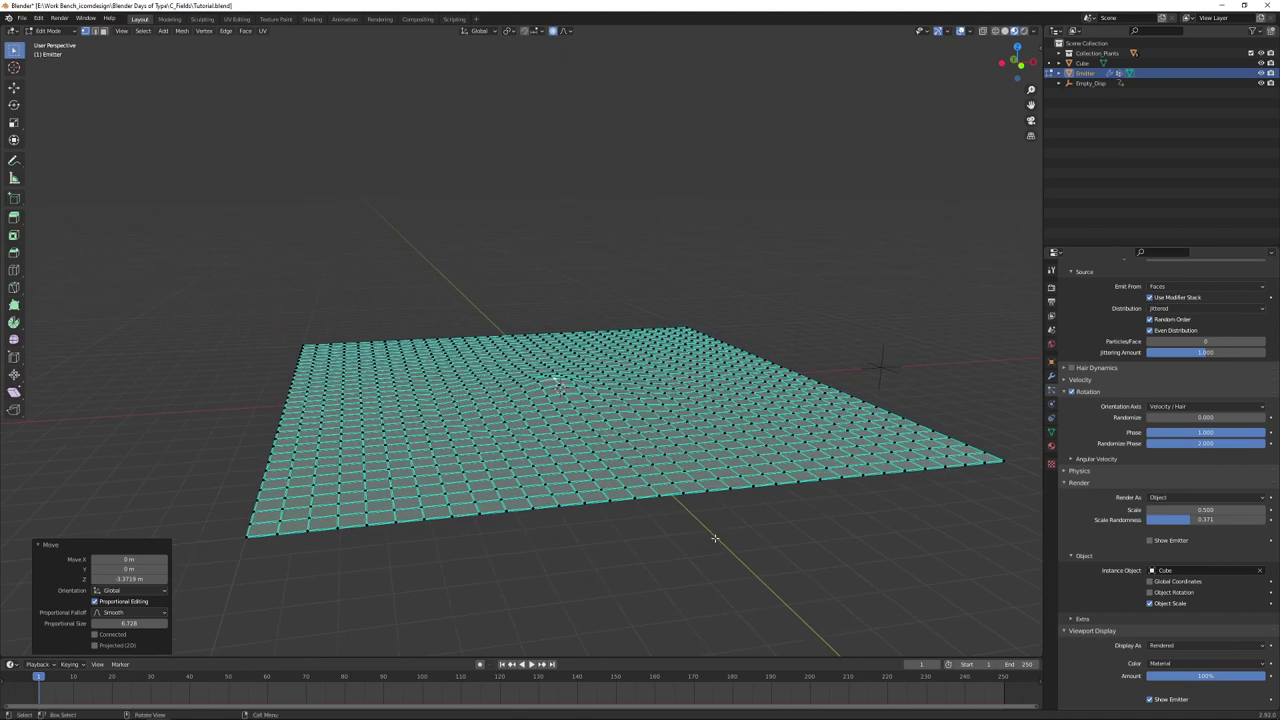
key("3")
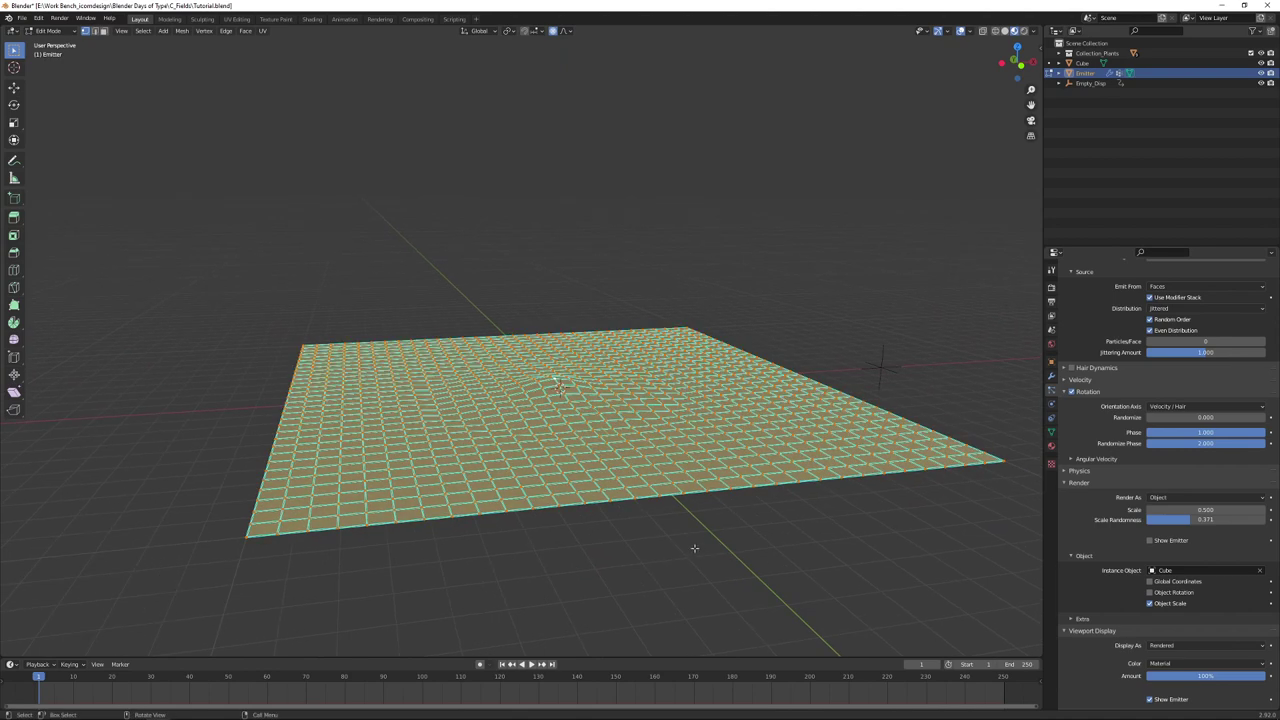
key("s")
key("z")
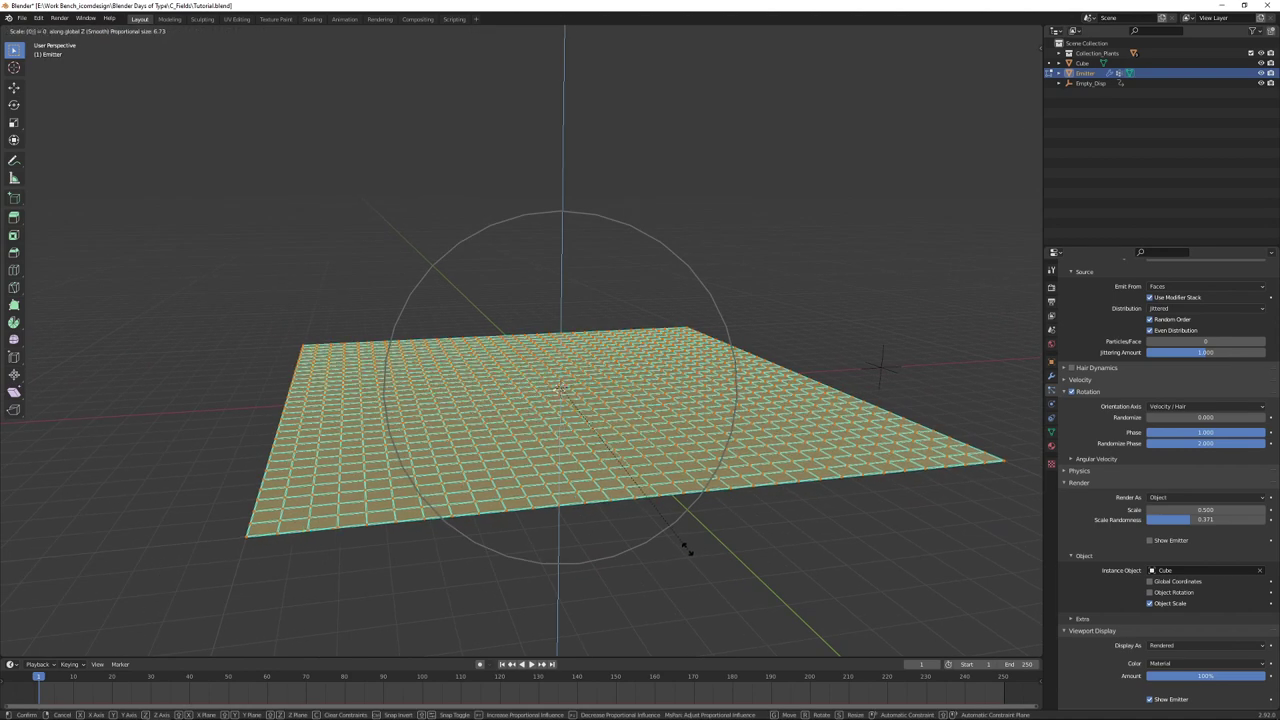
key("0")
key("Return")
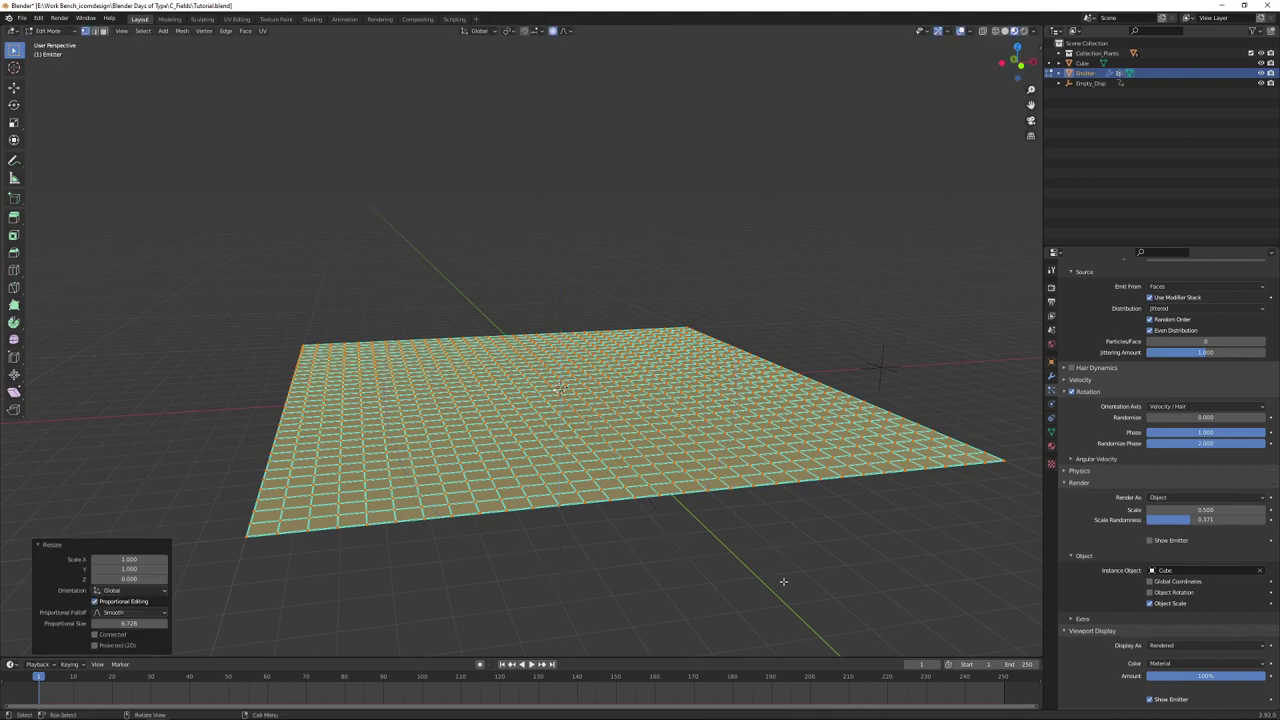
key("Tab")
Step: Play the animation and examine the swaying objects on the flat emitter from several angles
key("space")
key("KP_8")
key("KP_8")
key("KP_4")
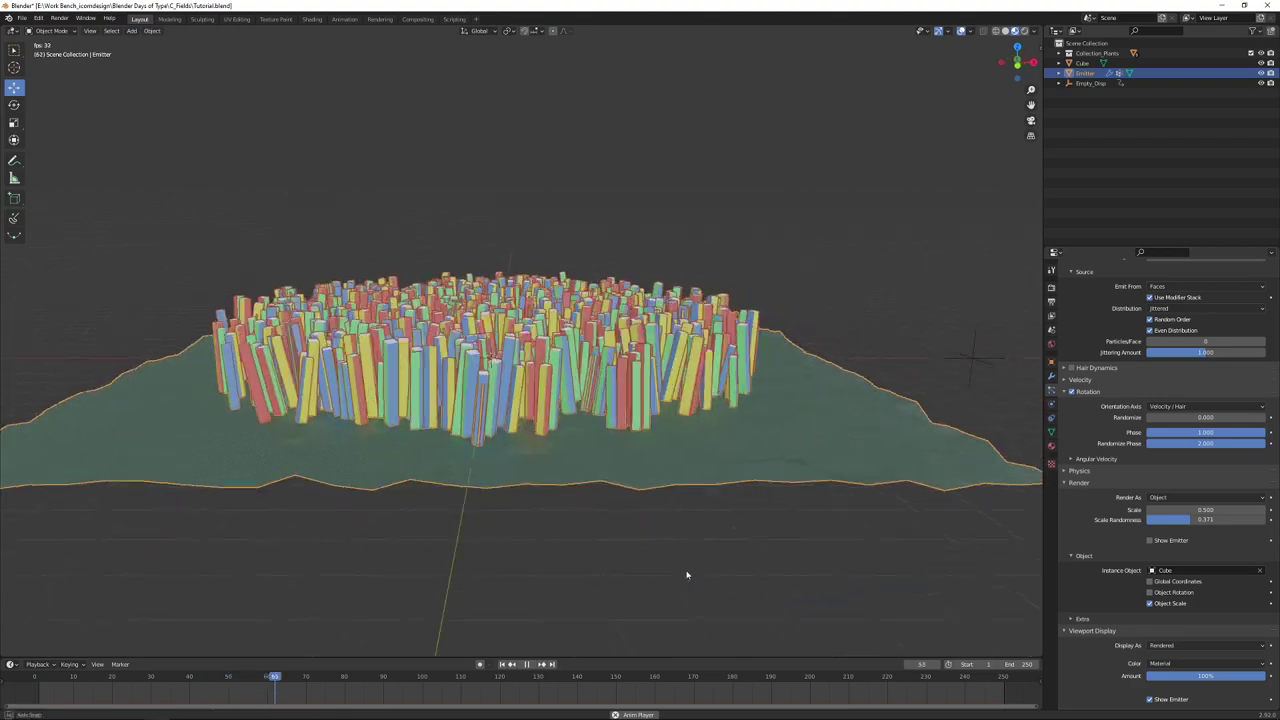
key("KP_2")
key("KP_2")
key("KP_4")
key("KP_4")
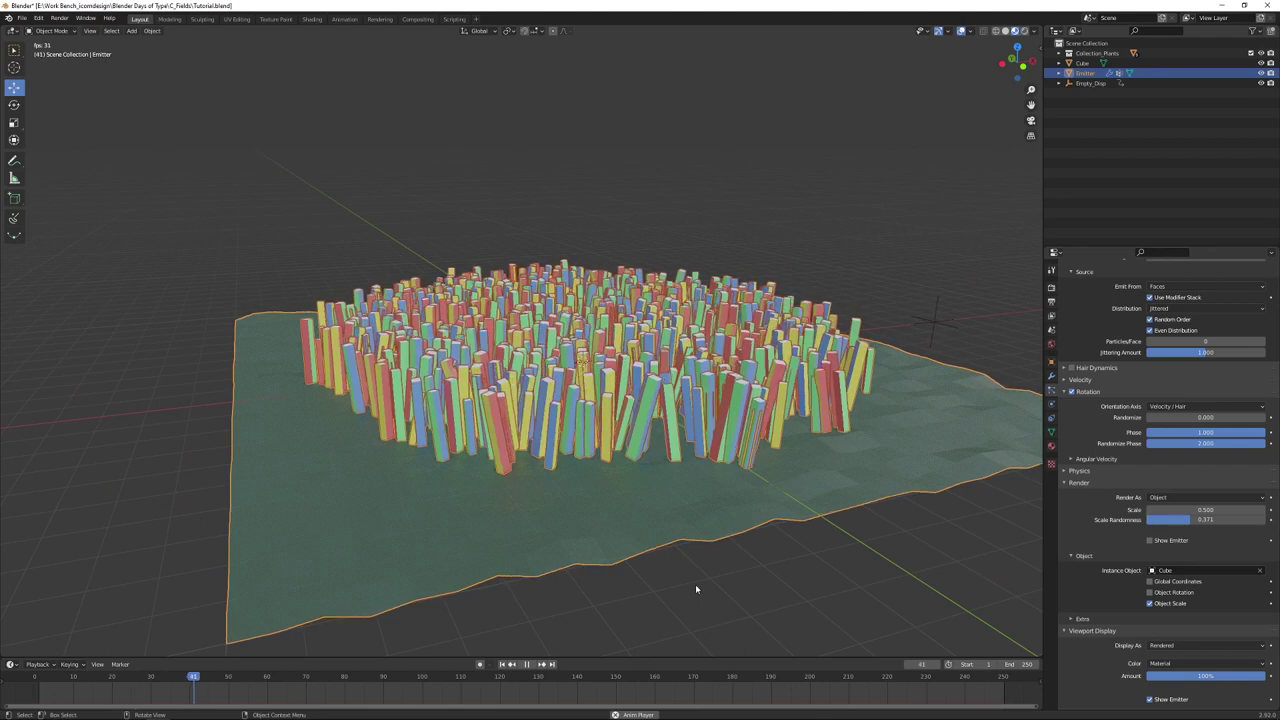
Step: Stop the animation playback and return to frame 1
left_click(526, 664)
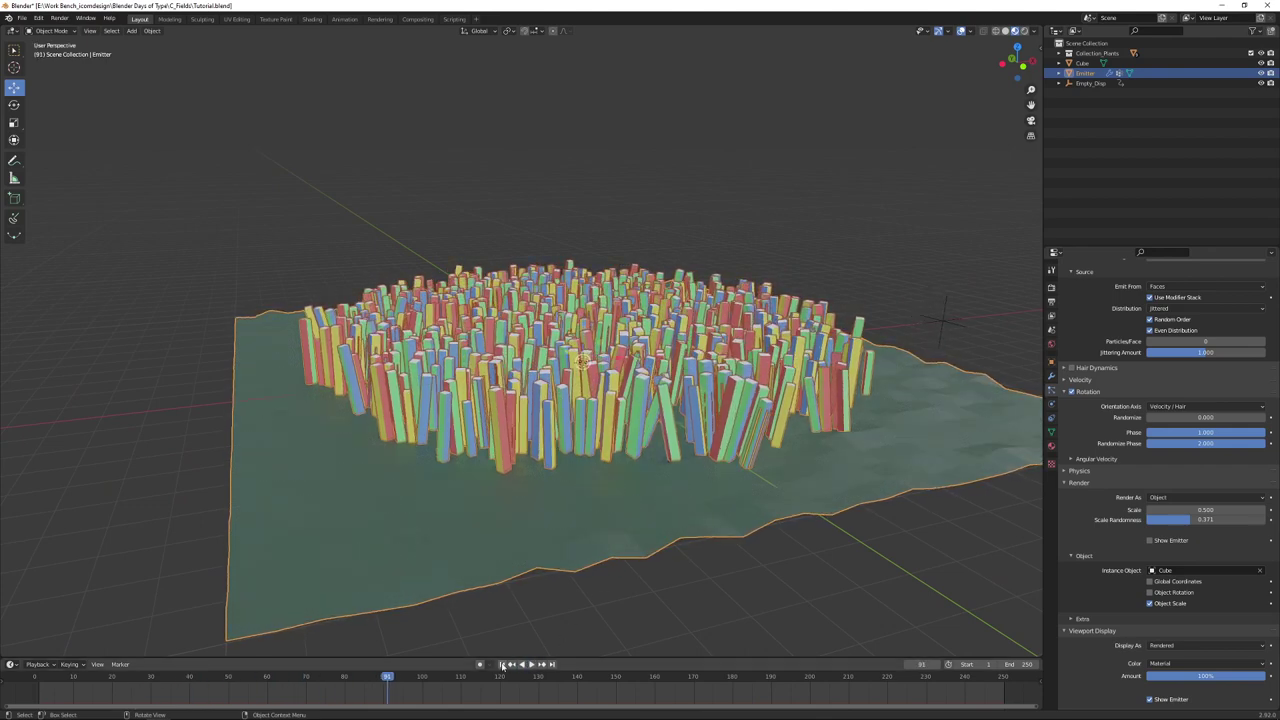
left_click(502, 664)
middle_click_drag(640, 595, 657, 585)
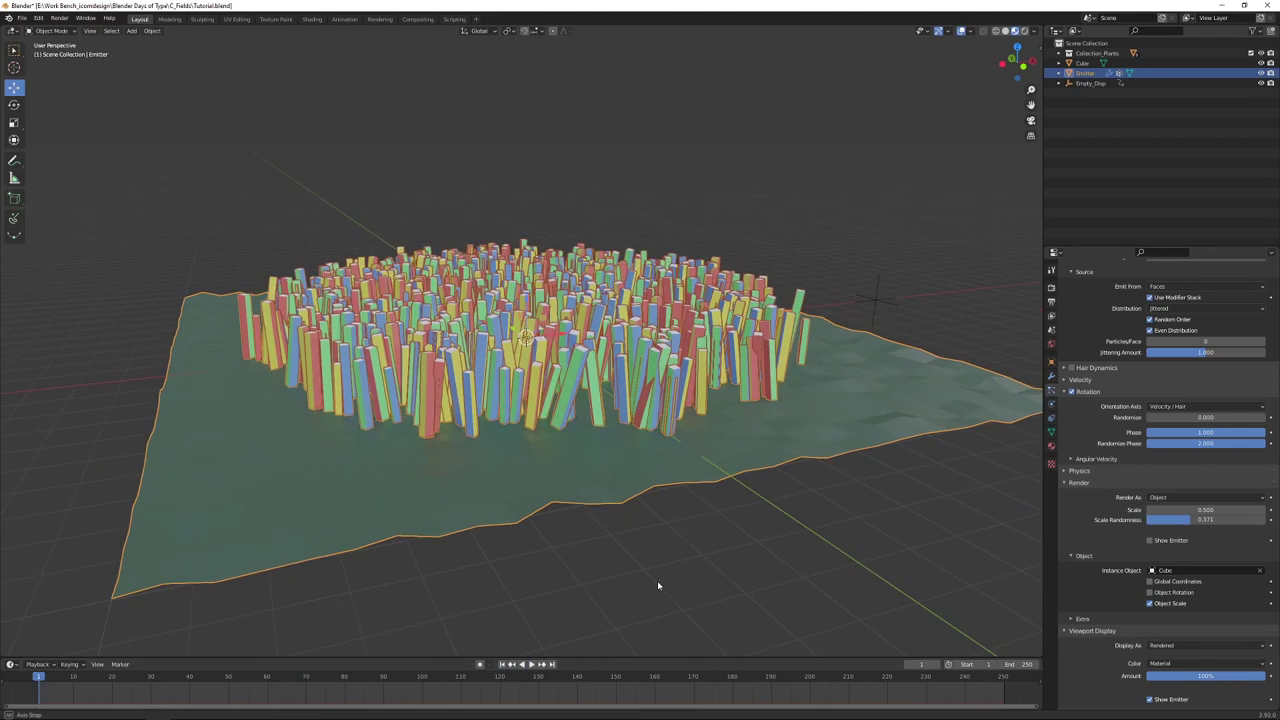
Step: Add a Wind force field and move it about 13 m along negative X, outside the emitter's edge
left_click(824, 483)
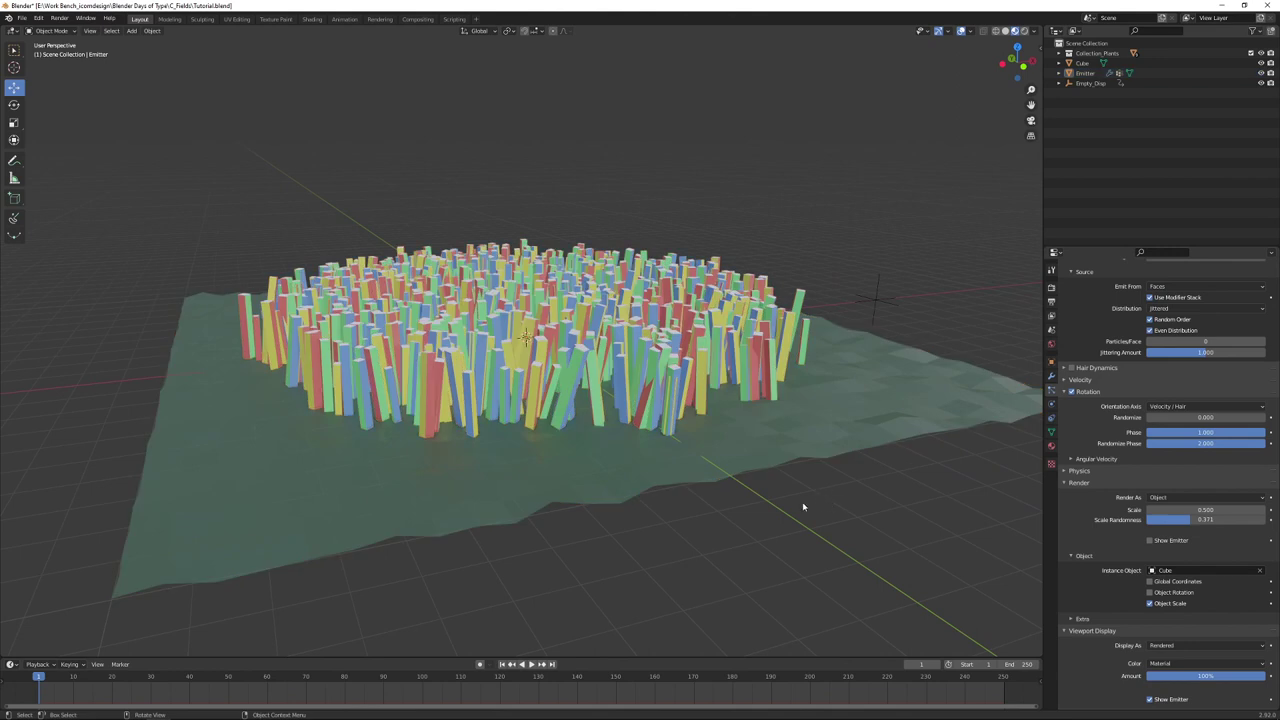
key("shift+a")
mouse_move(784, 497)
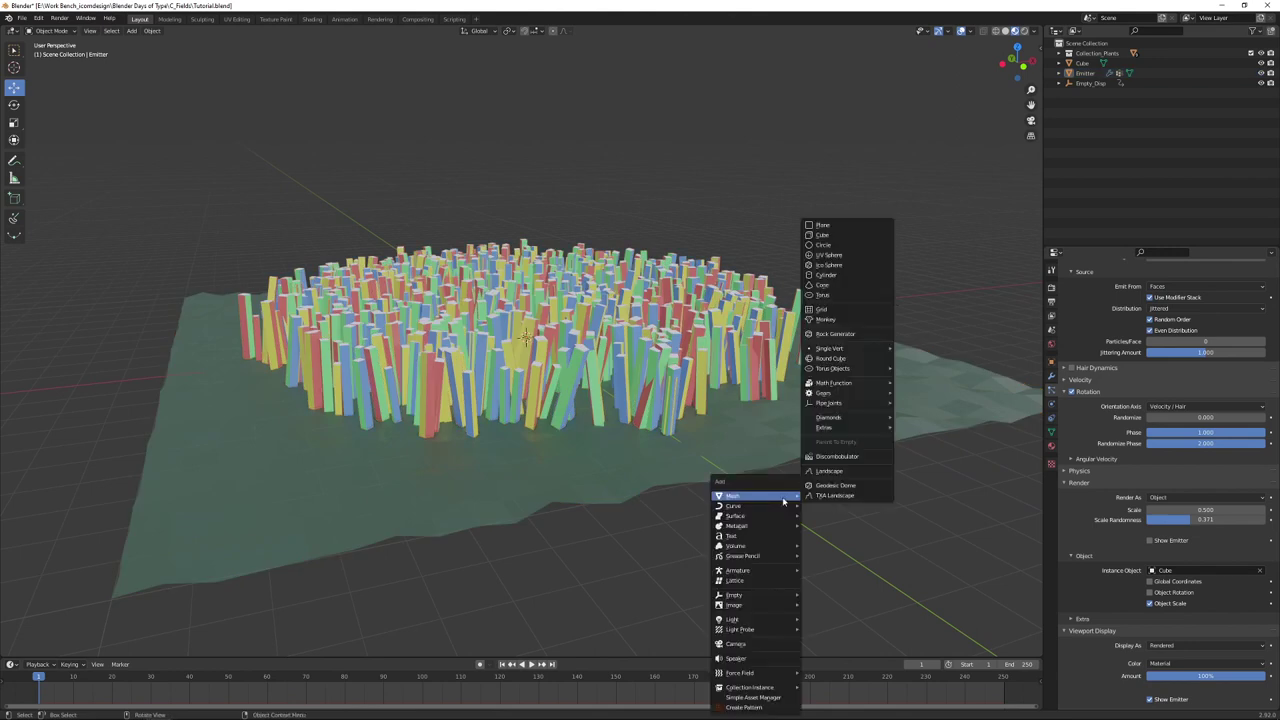
mouse_move(762, 676)
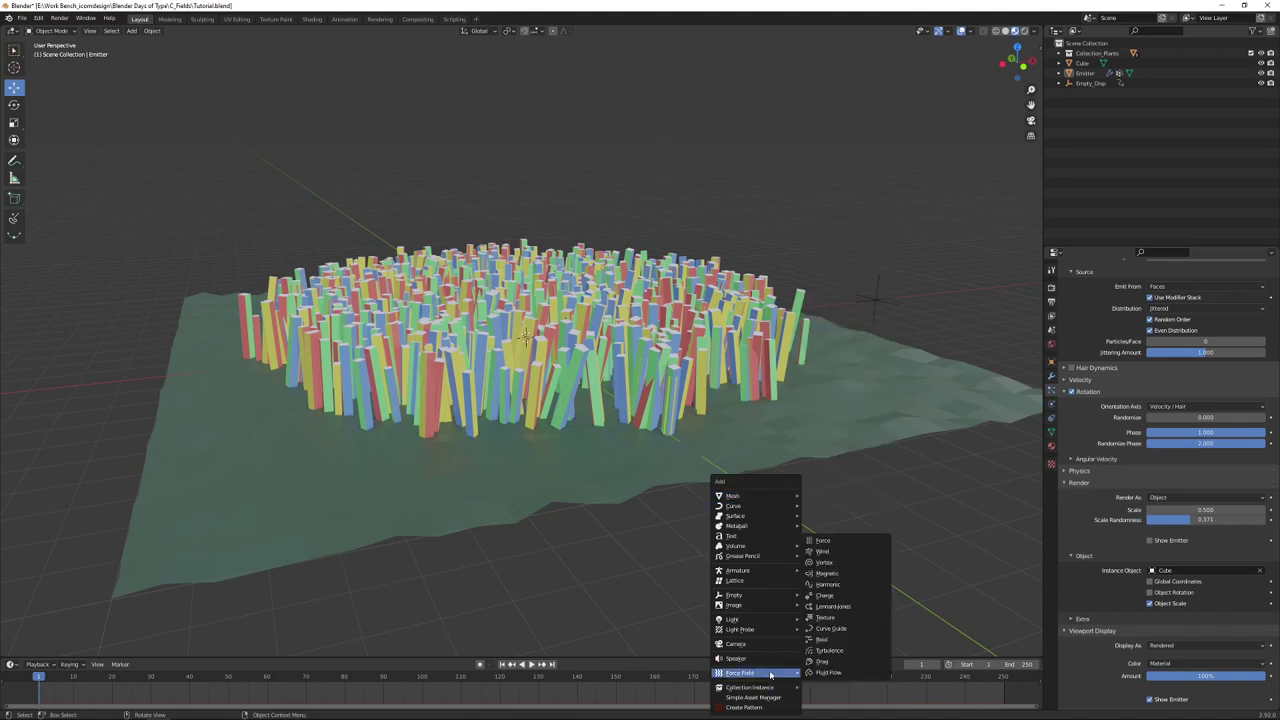
left_click(822, 551)
scroll(775, 546, "down", 2)
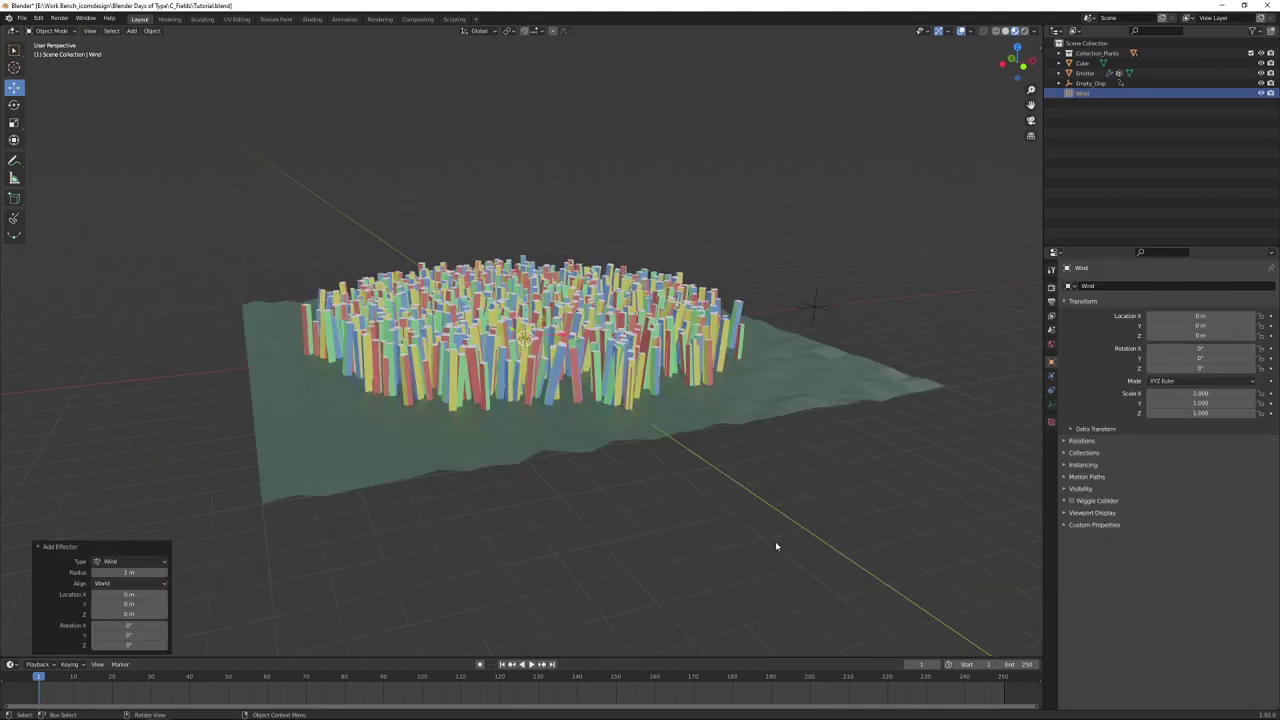
scroll(605, 397, "up", 3)
left_click_drag(556, 338, 263, 366)
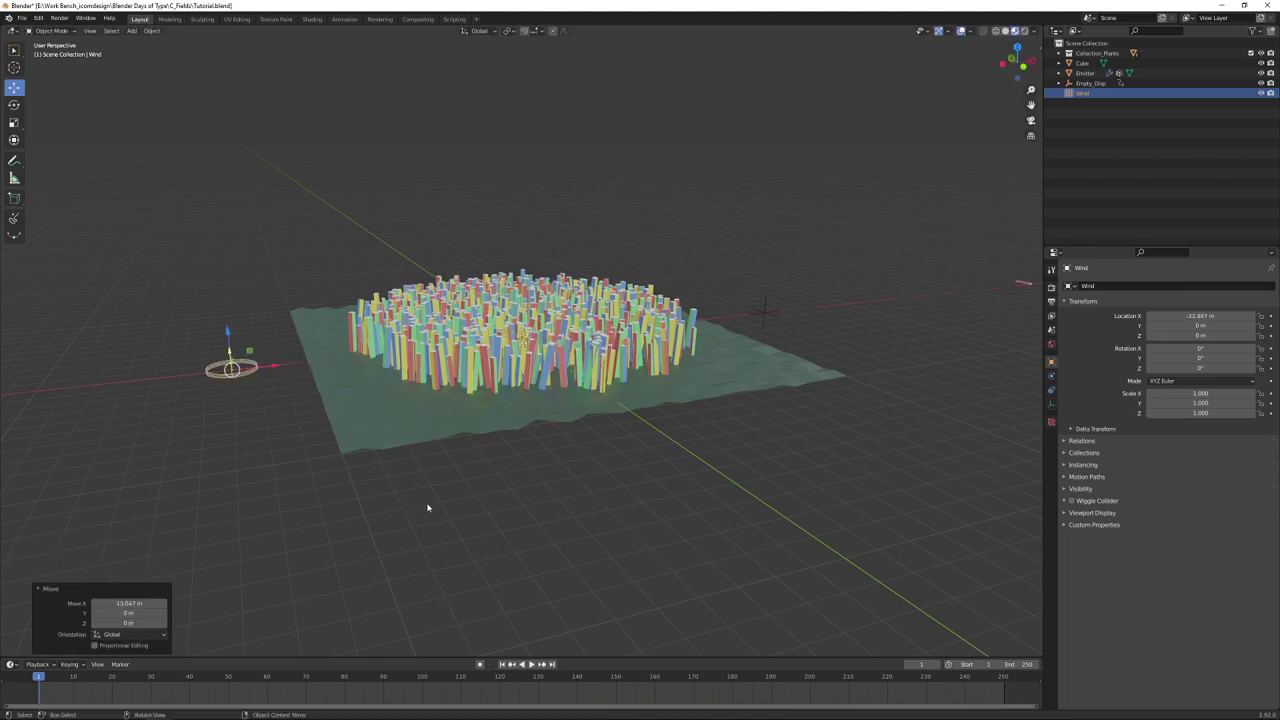
Step: Rotate the wind force field 90° about the global Y axis to face the objects
key("r")
type("y")
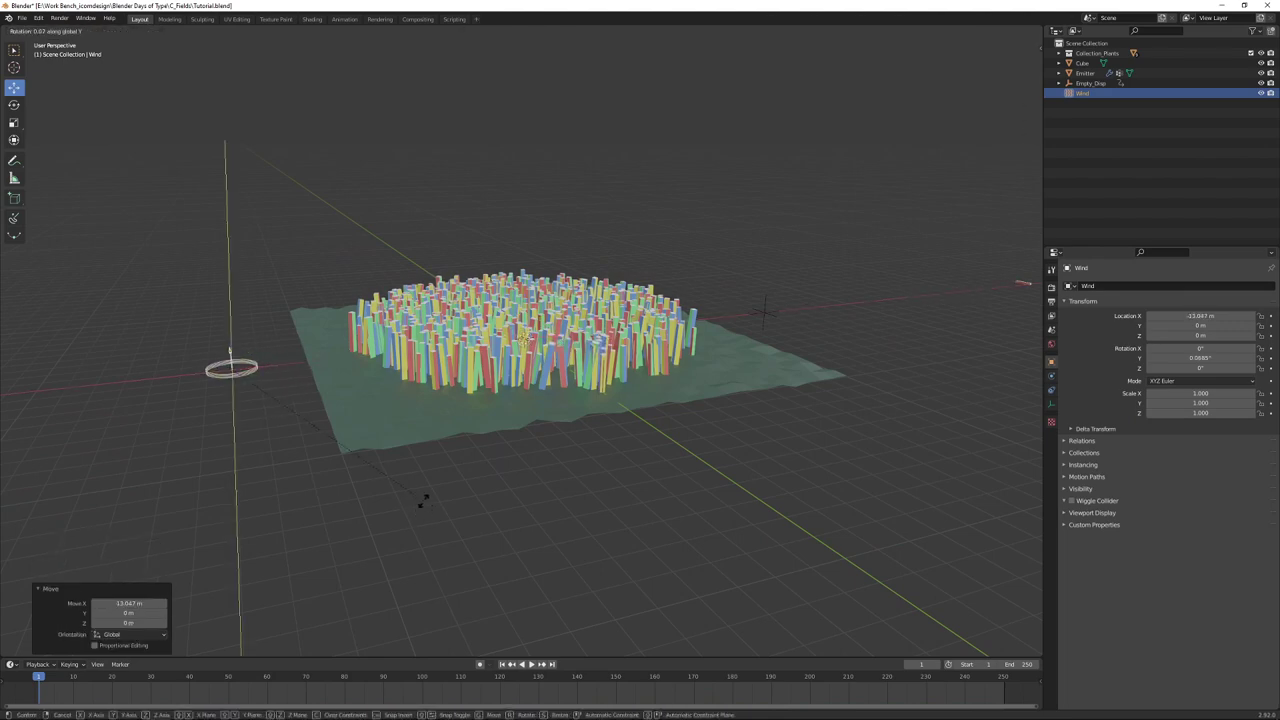
type("90")
key("Return")
middle_click_drag(478, 541, 486, 582)
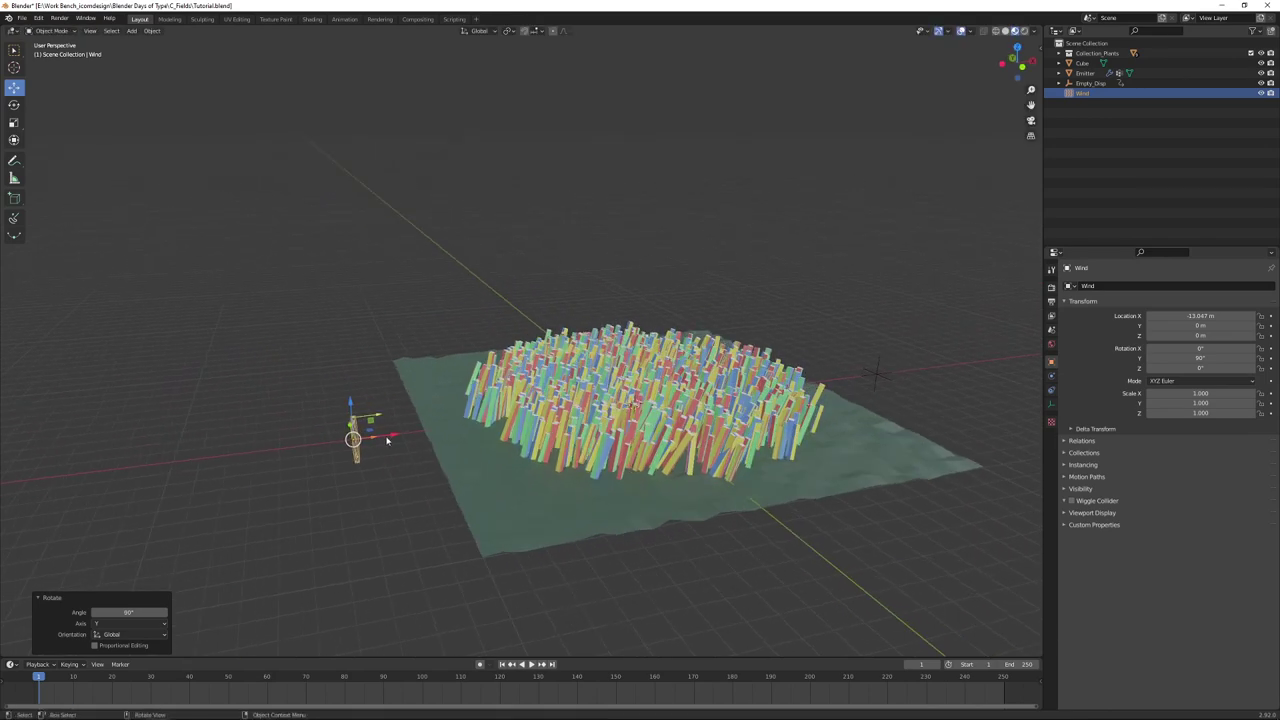
Step: Fine-tune the wind force field's position along the X axis to about -12.78 m
key("g")
key("x")
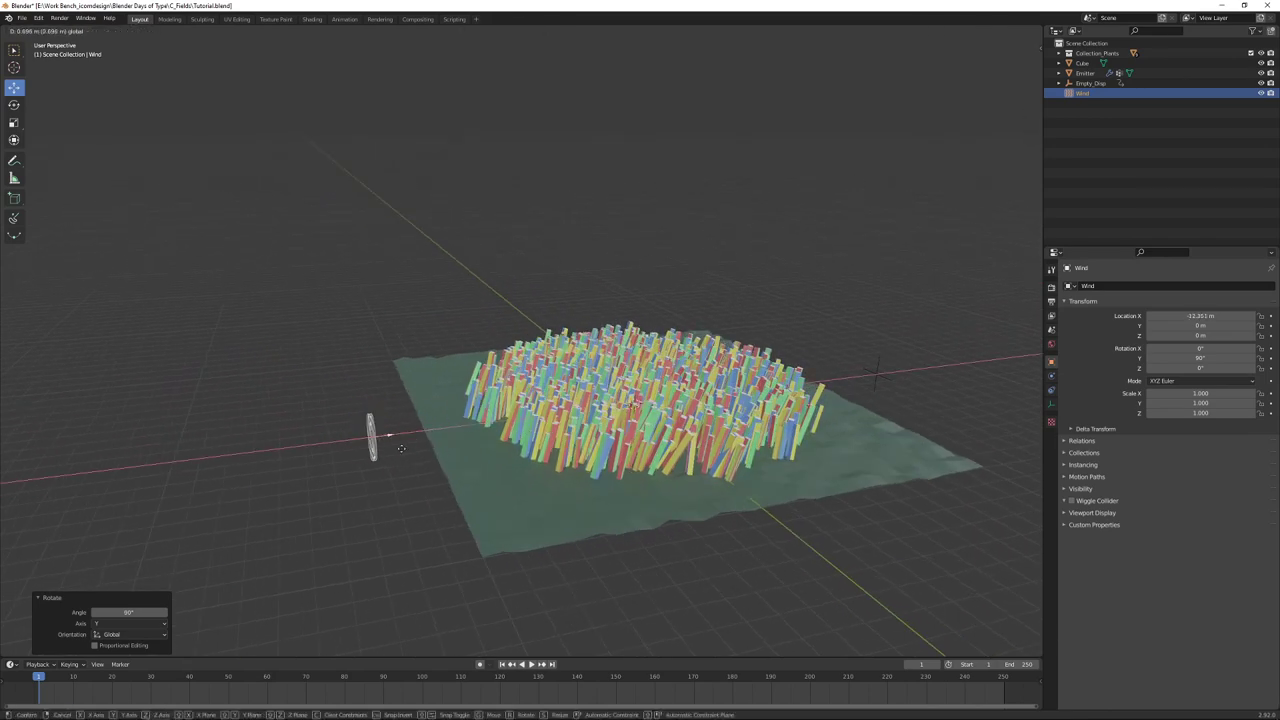
left_click(385, 438)
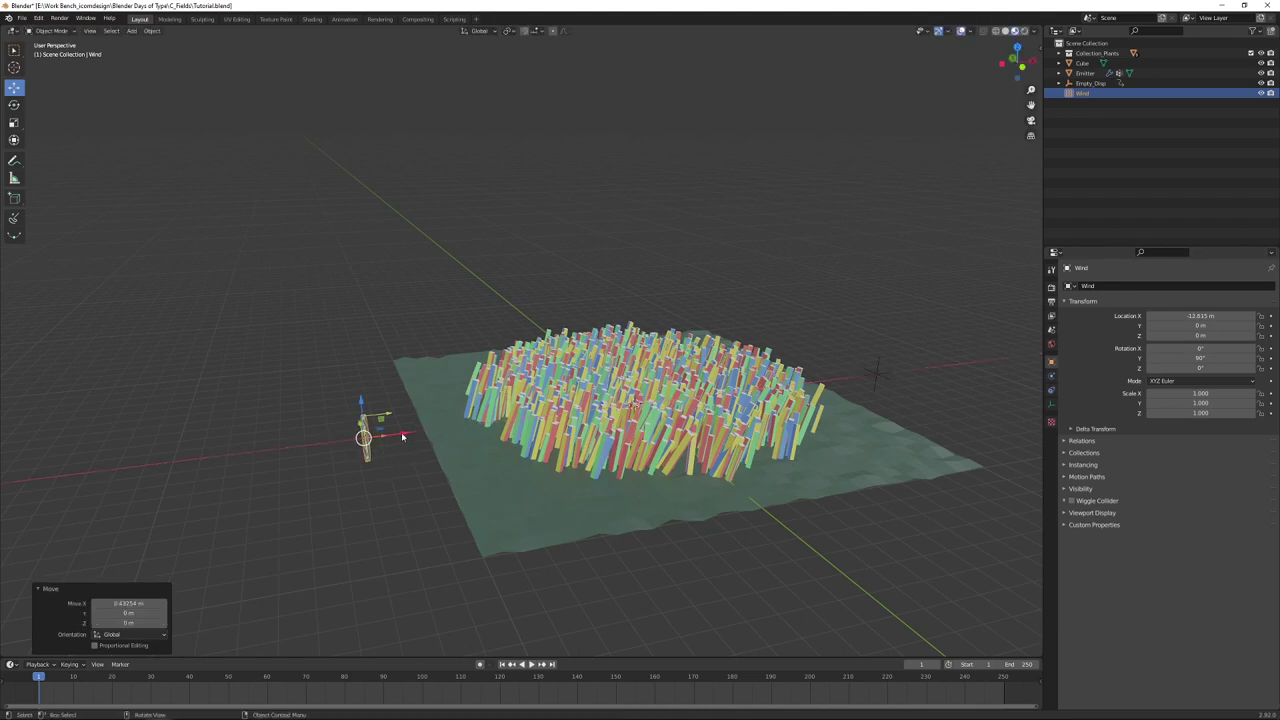
key("g")
key("x")
left_click(401, 455)
middle_click_drag(774, 589, 697, 496)
Step: In the emitter's particle physics forces, try a Damp of 0.1 and settle on 0.05
left_click(697, 496)
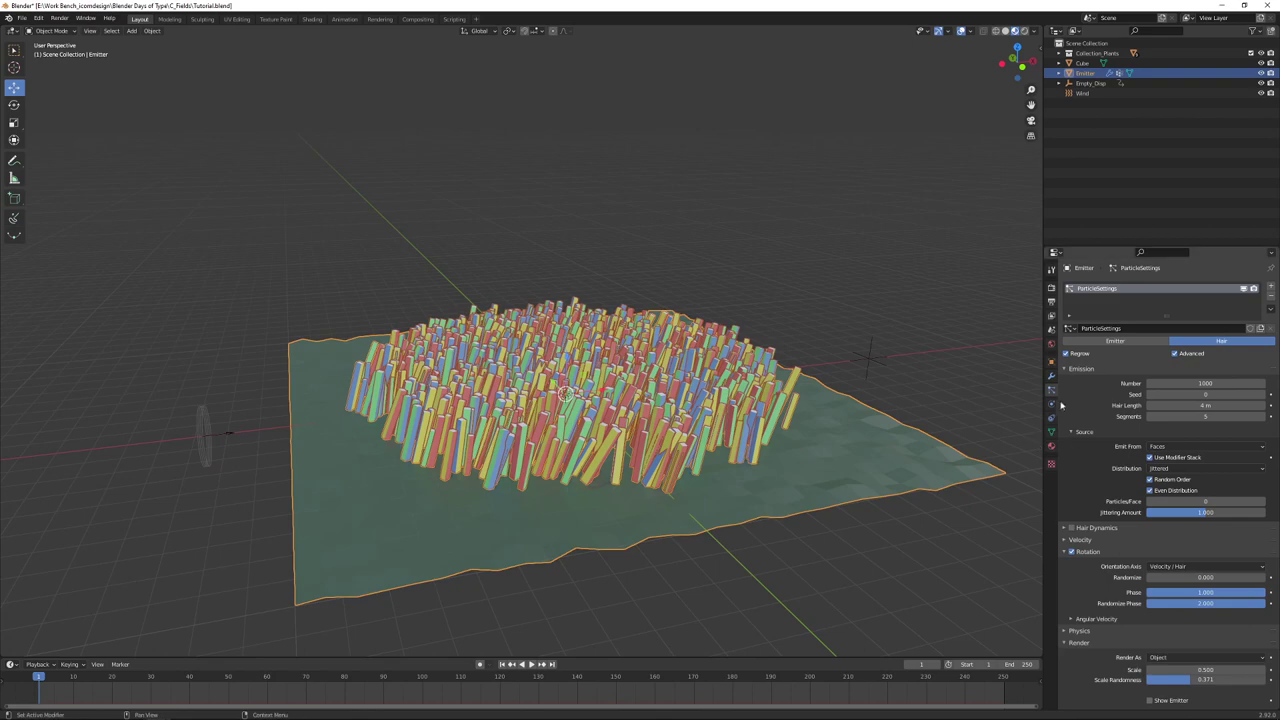
scroll(1117, 523, "down", 3)
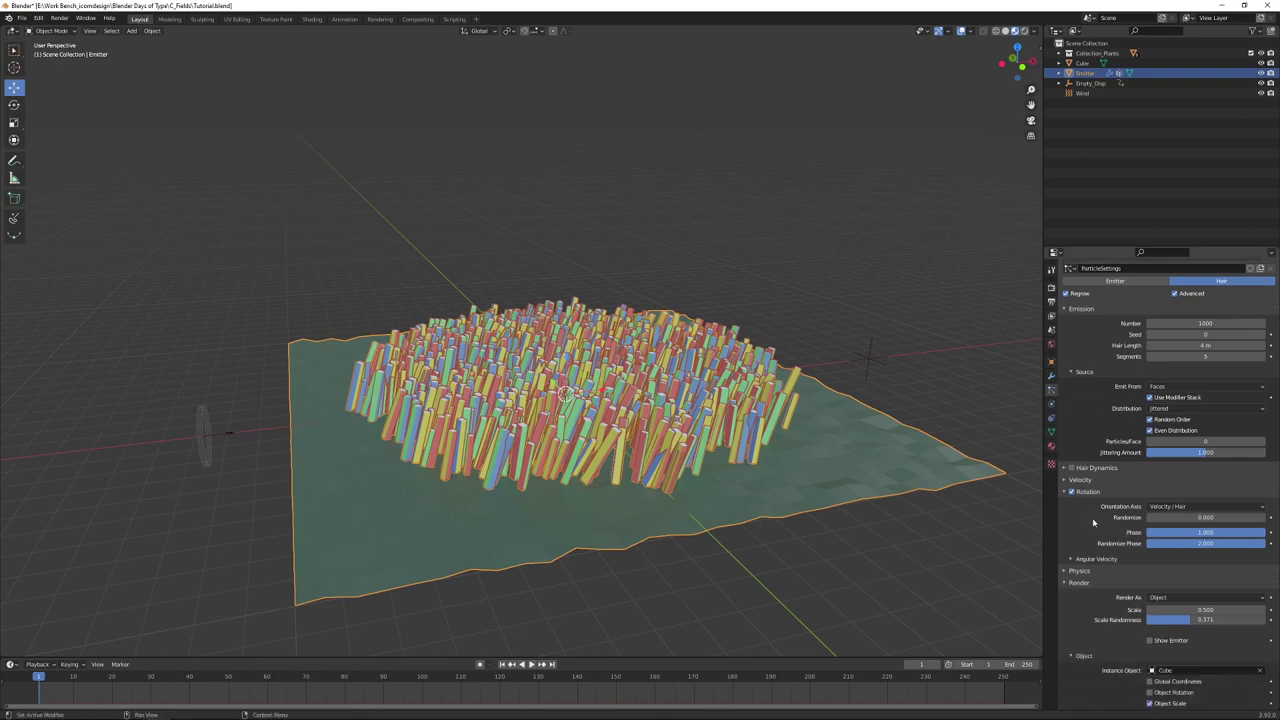
scroll(1082, 520, "down", 2)
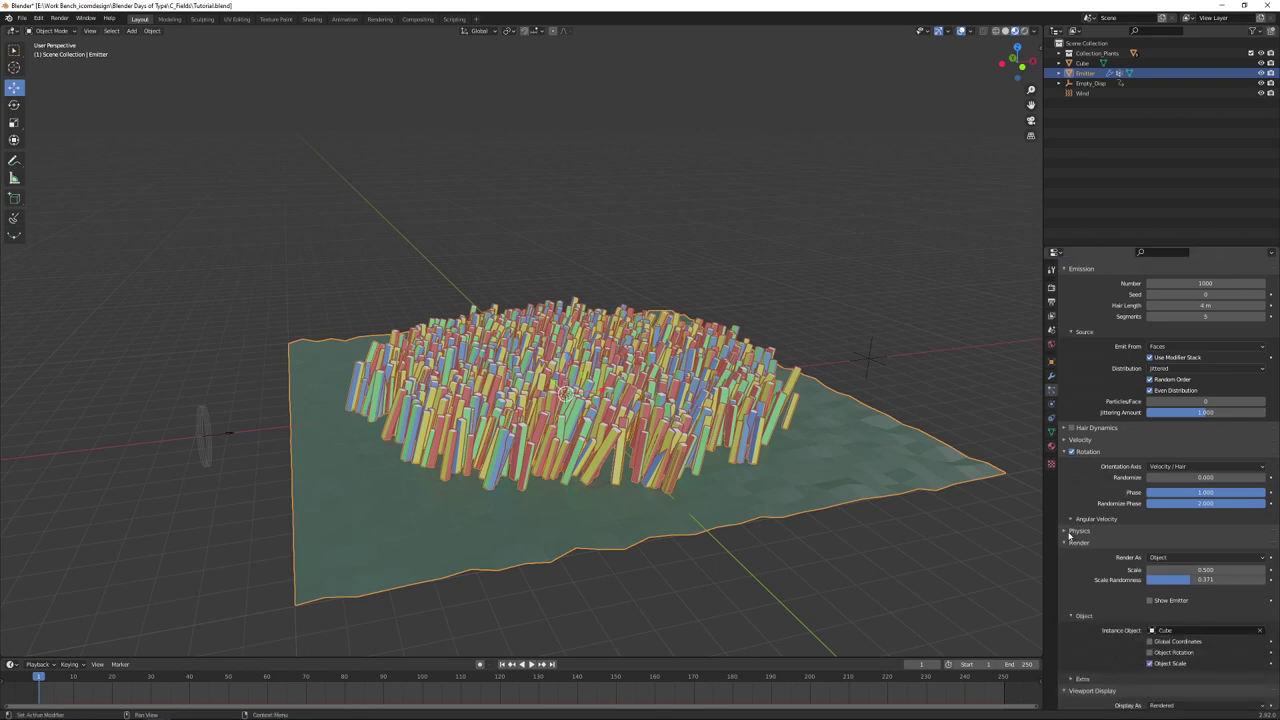
left_click(1069, 533)
scroll(1080, 540, "down", 2)
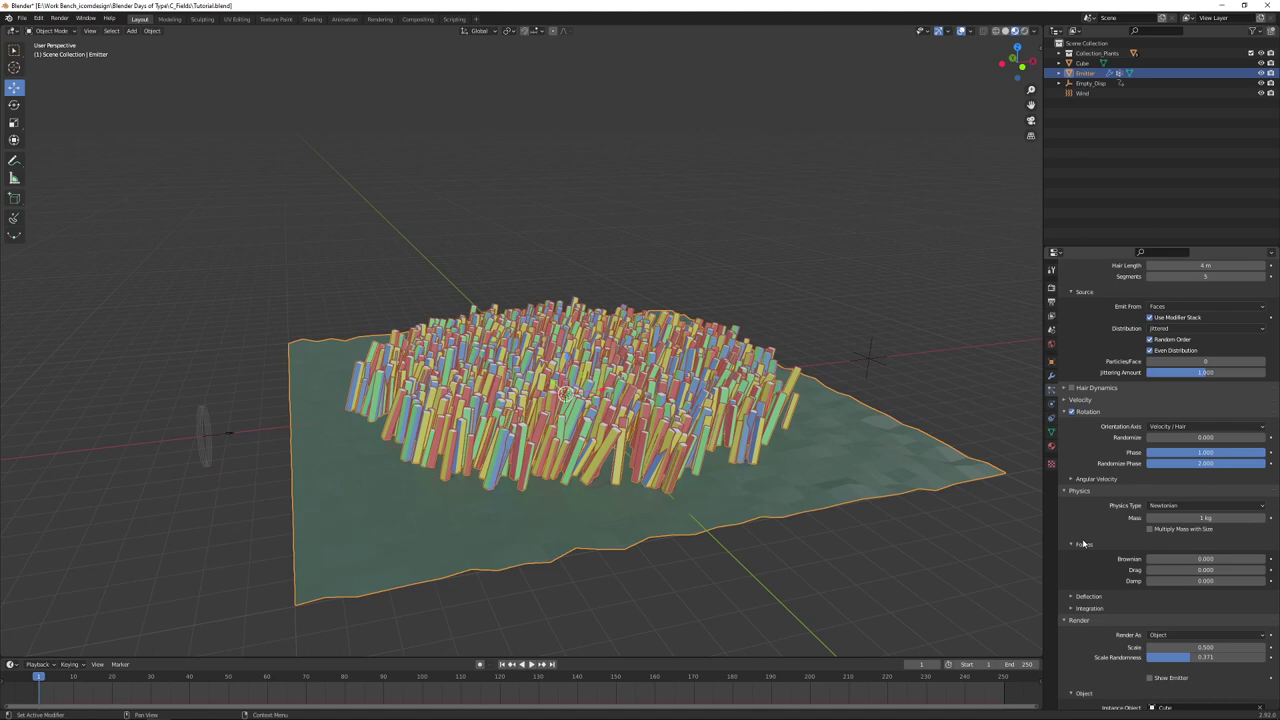
left_click(1190, 581)
type("0.1")
key("Return")
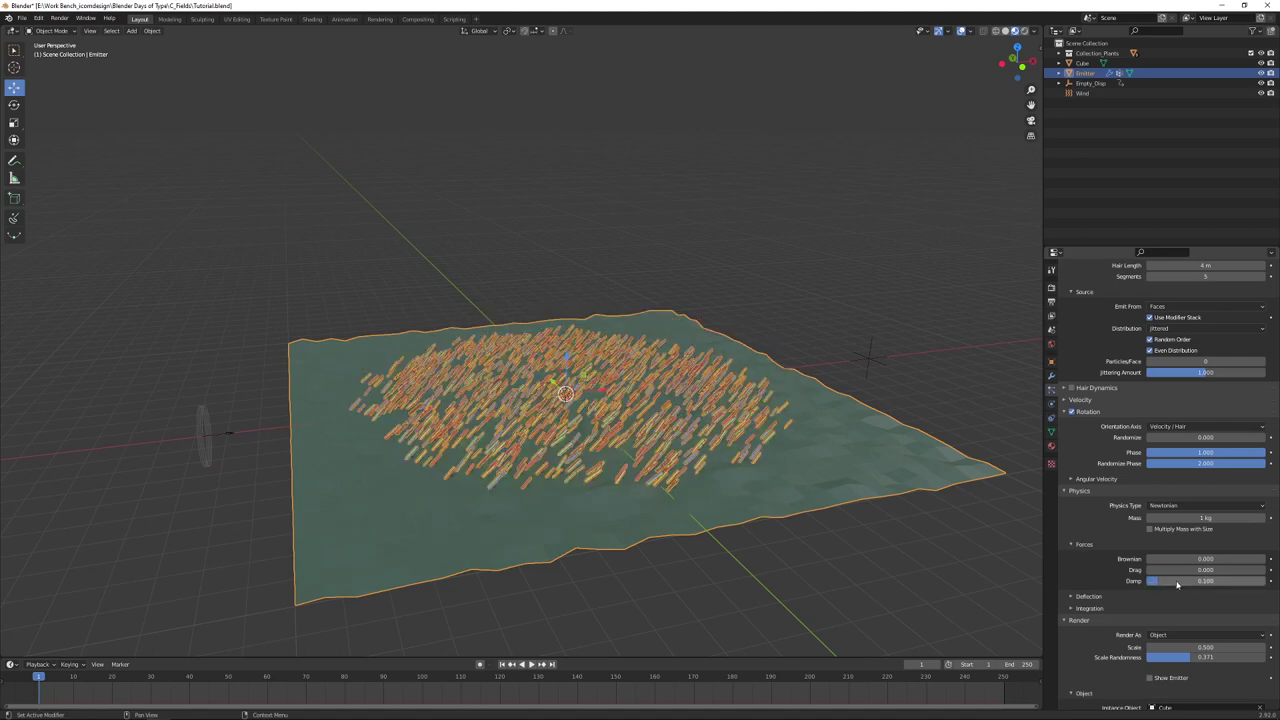
left_click(1184, 579)
key("BackSpace")
type("0.05")
key("Return")
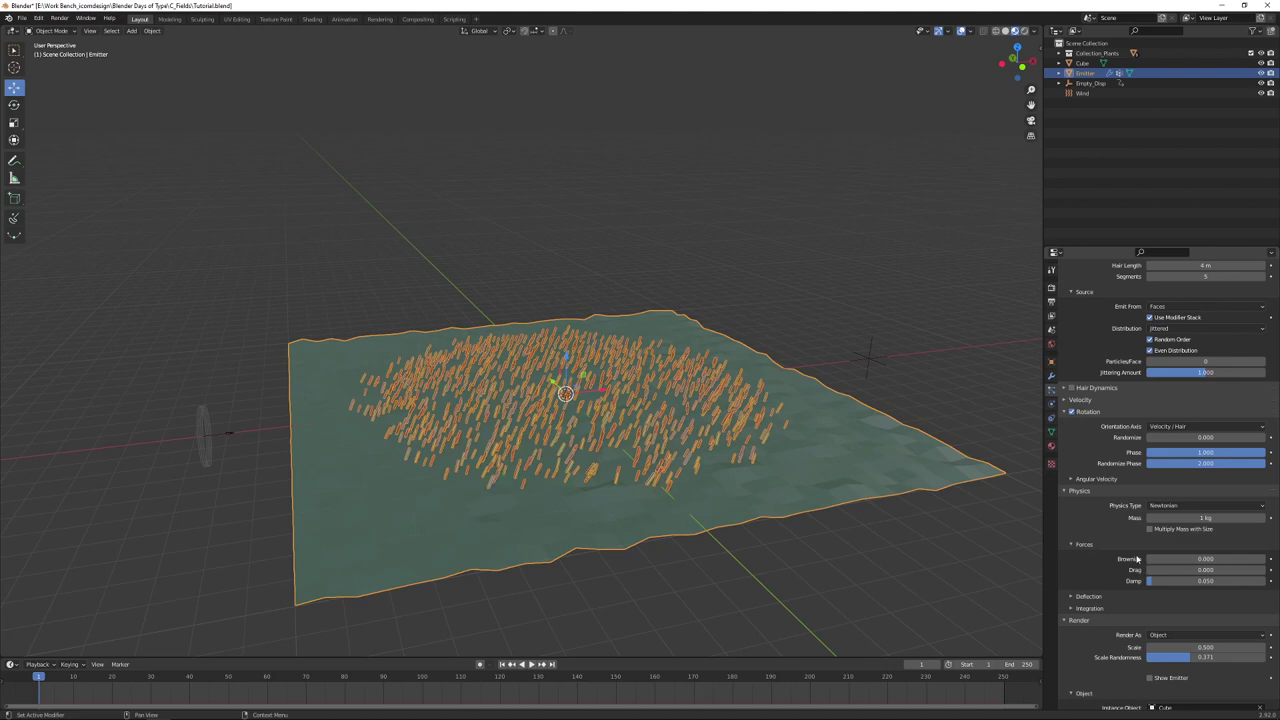
Step: Increase the emitter's particle render Scale until the shrunken instances are about their former size
scroll(1117, 546, "down", 4)
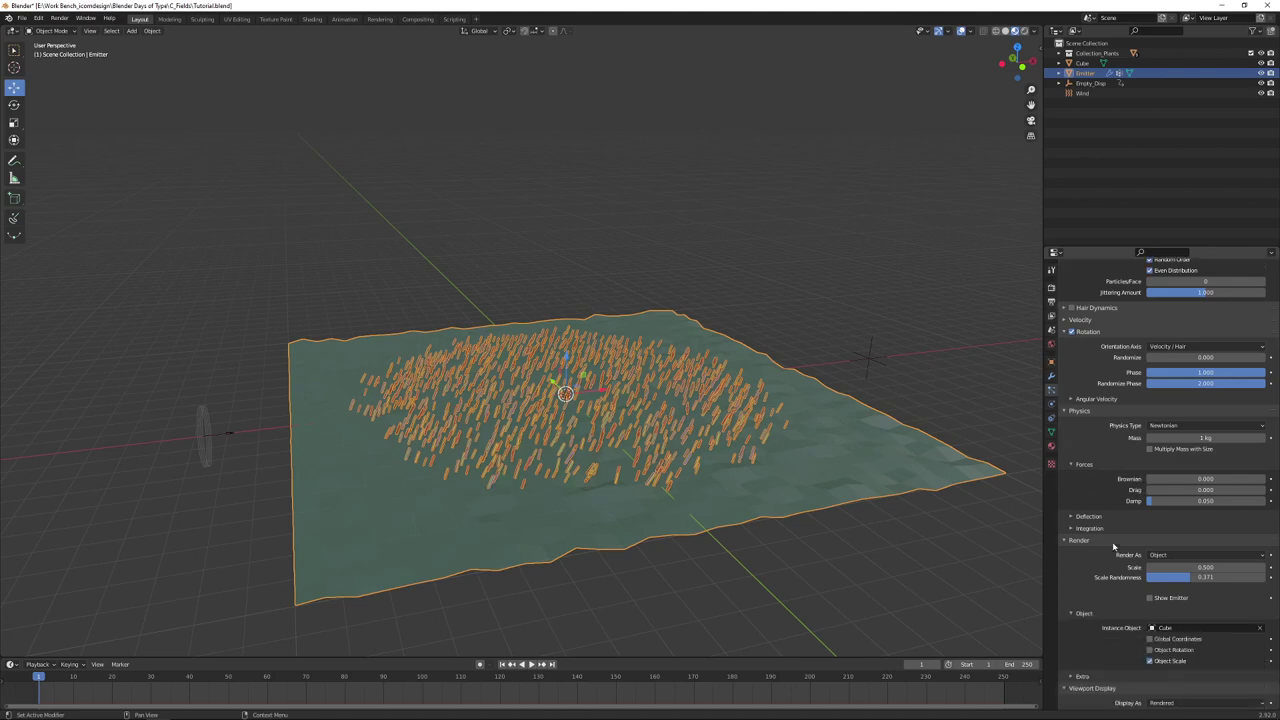
left_click_drag(1205, 527, 1271, 527)
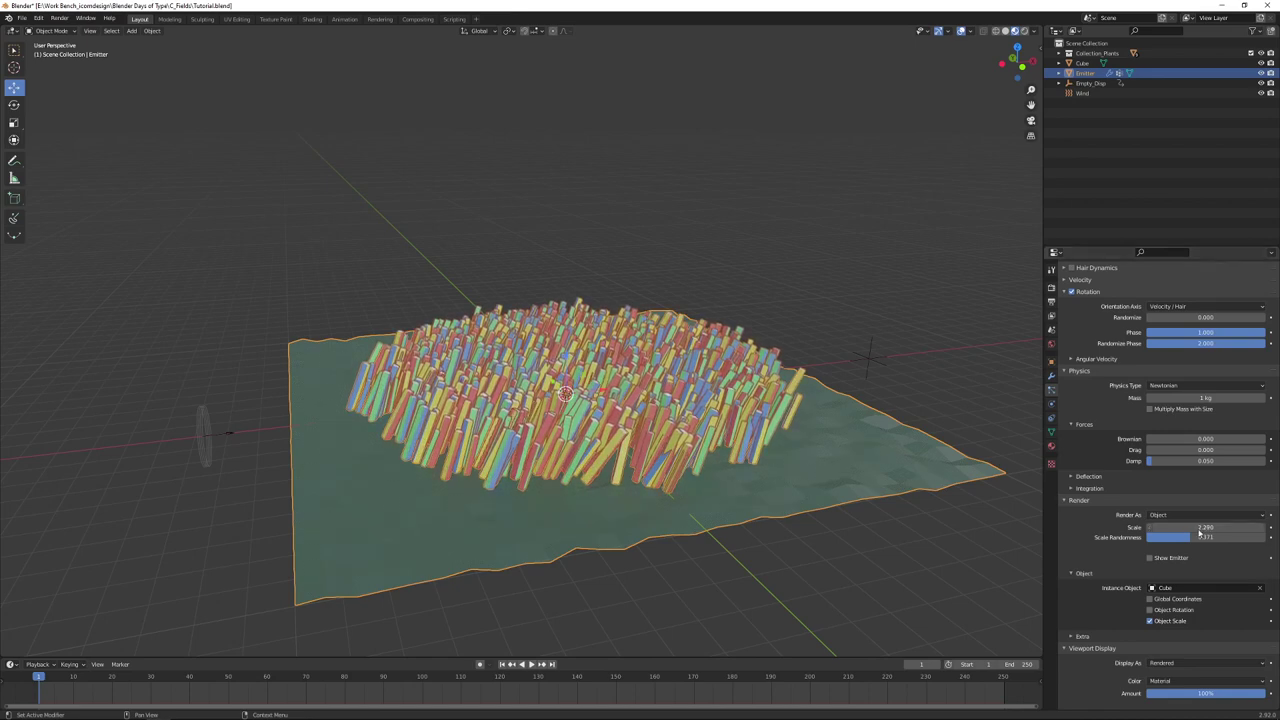
middle_click_drag(940, 588, 817, 569)
Step: Set the wind force field's shape to Point and its strength to 10
left_click(254, 473)
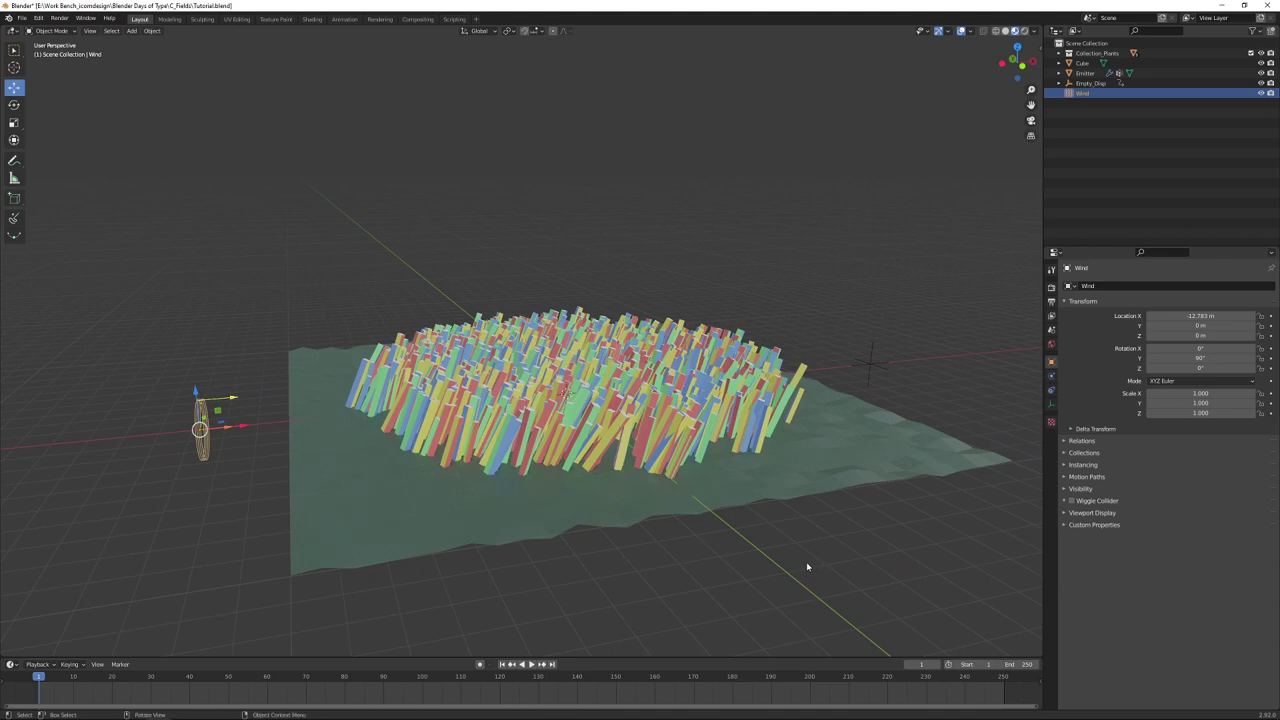
left_click(1051, 376)
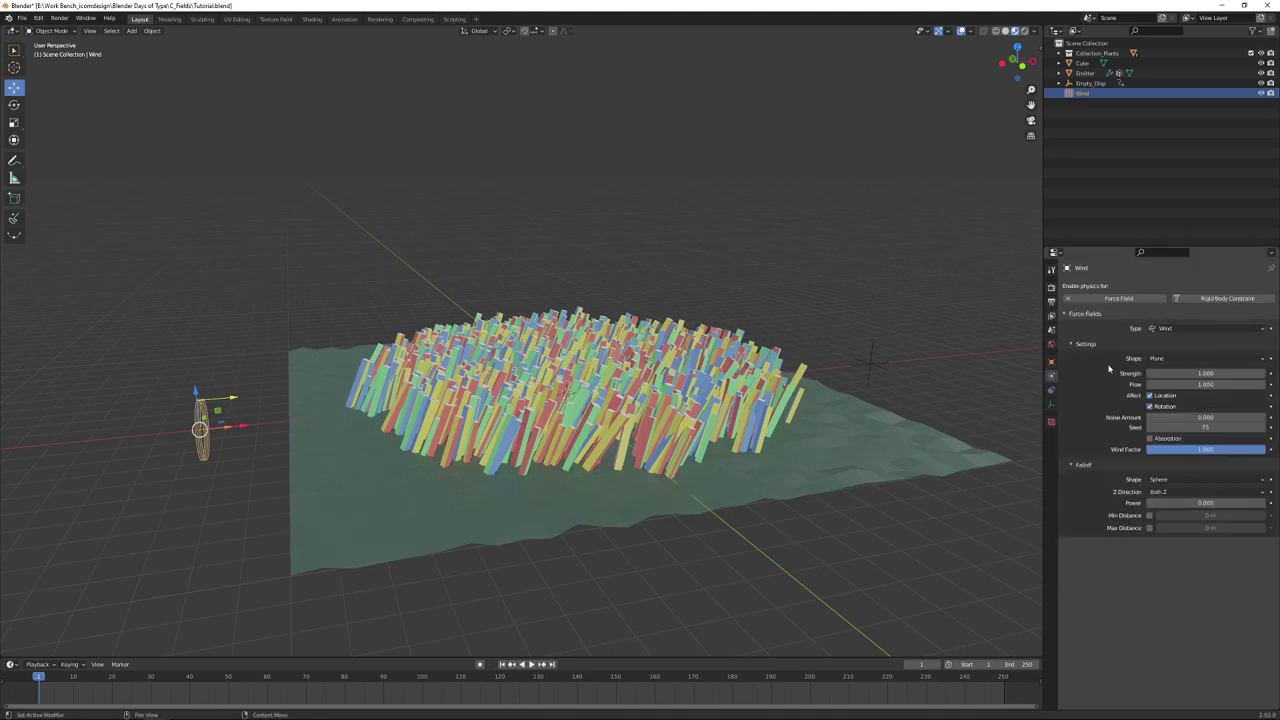
left_click(1170, 358)
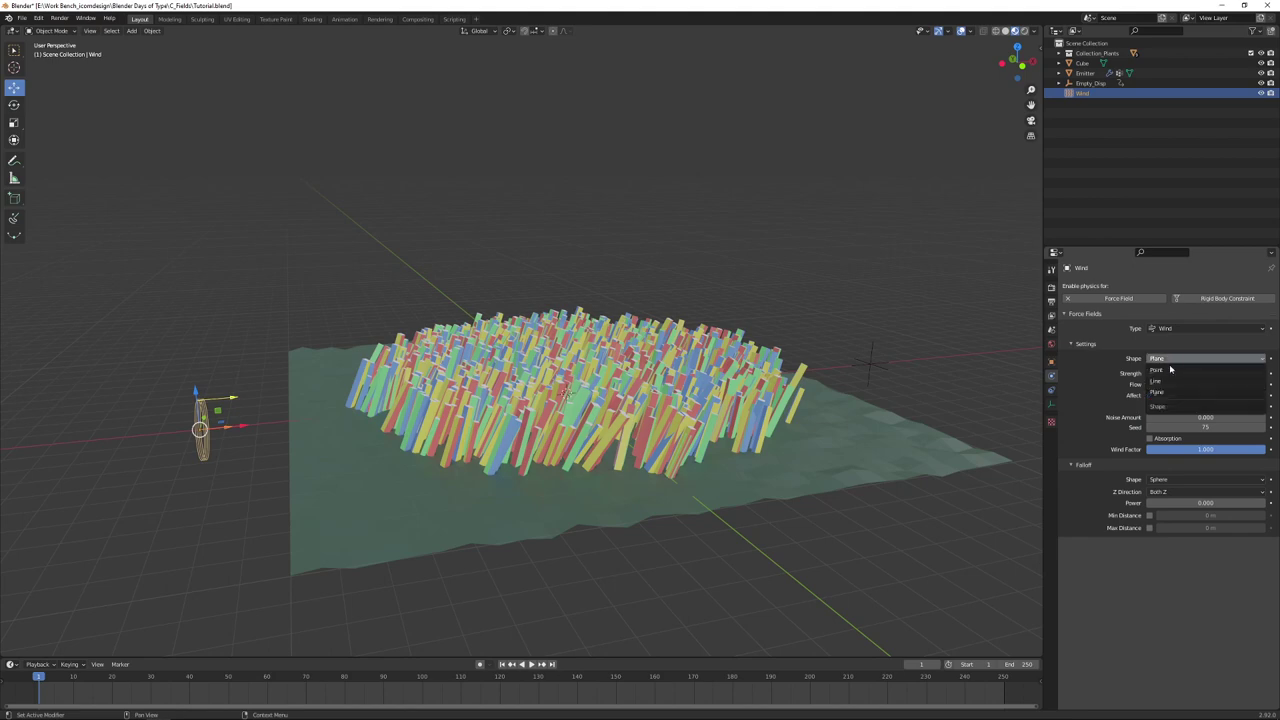
left_click(1168, 371)
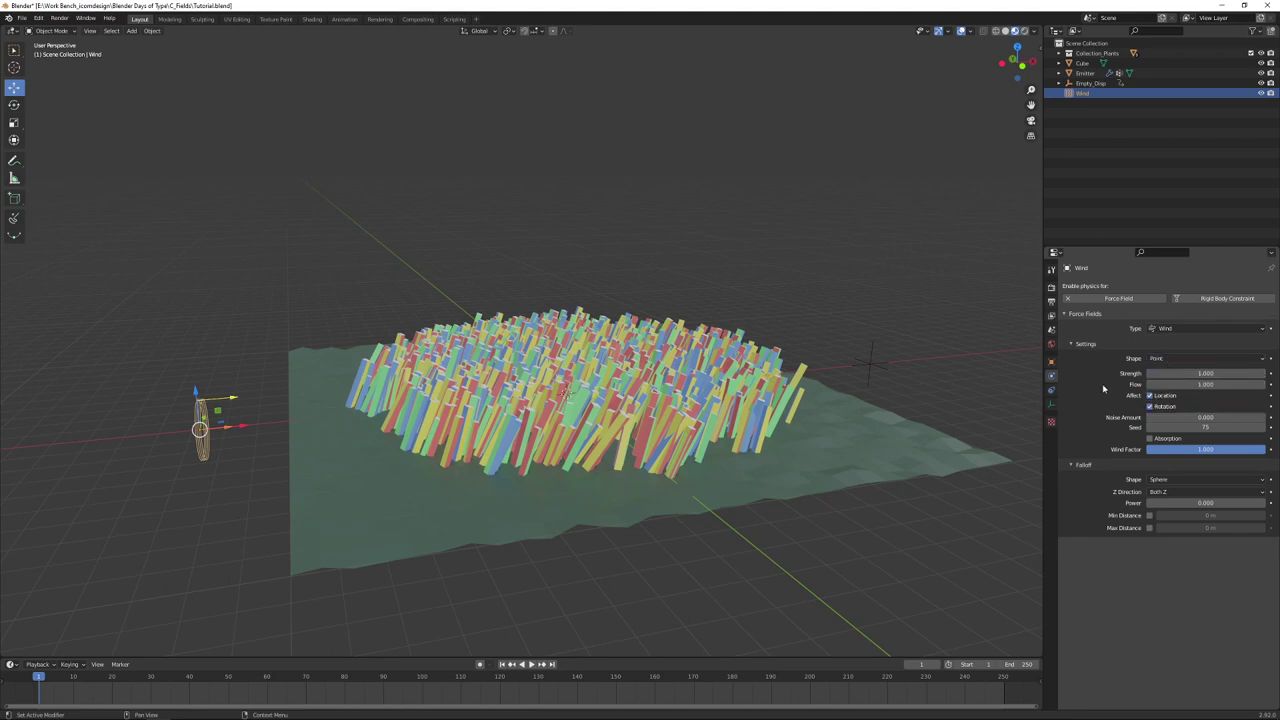
left_click(1201, 373)
type("10")
key("Return")
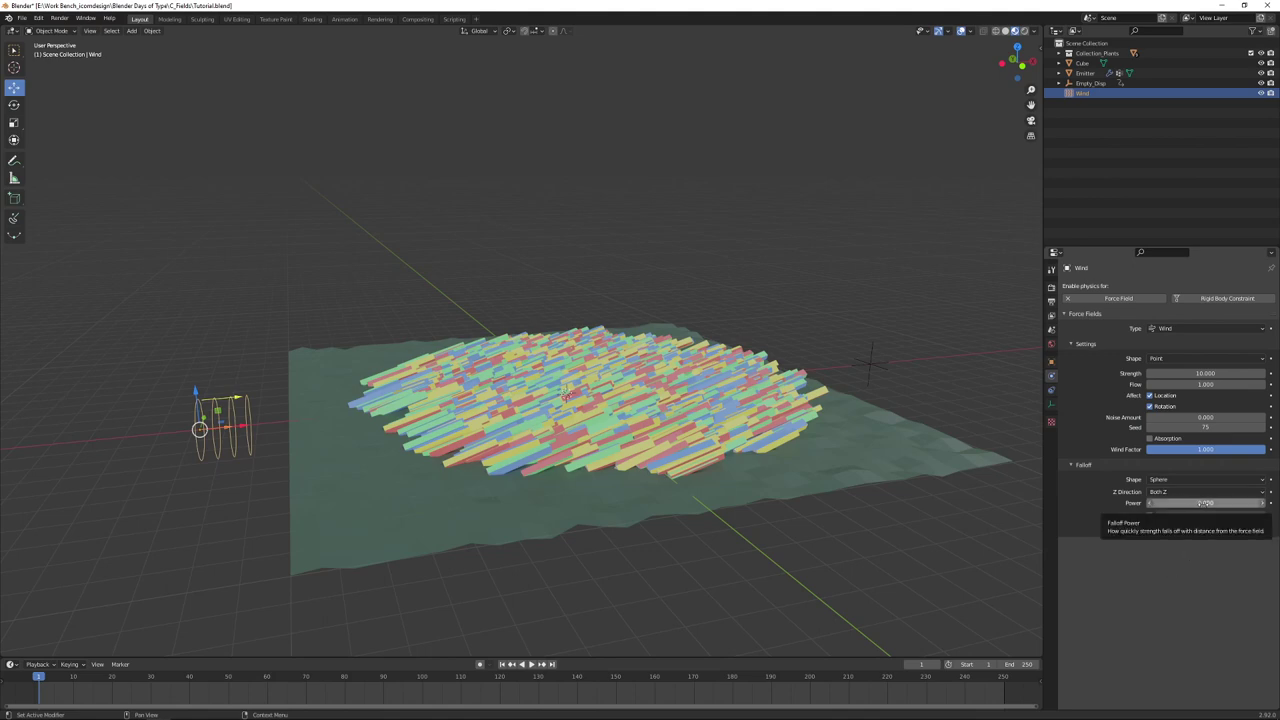
Step: Set the wind's falloff power to 3, and move the wind slightly outward along X and about 0.99 m up
left_click(1203, 503)
type("0.0")
key("BackSpace")
key("BackSpace")
key("BackSpace")
type("3")
key("Return")
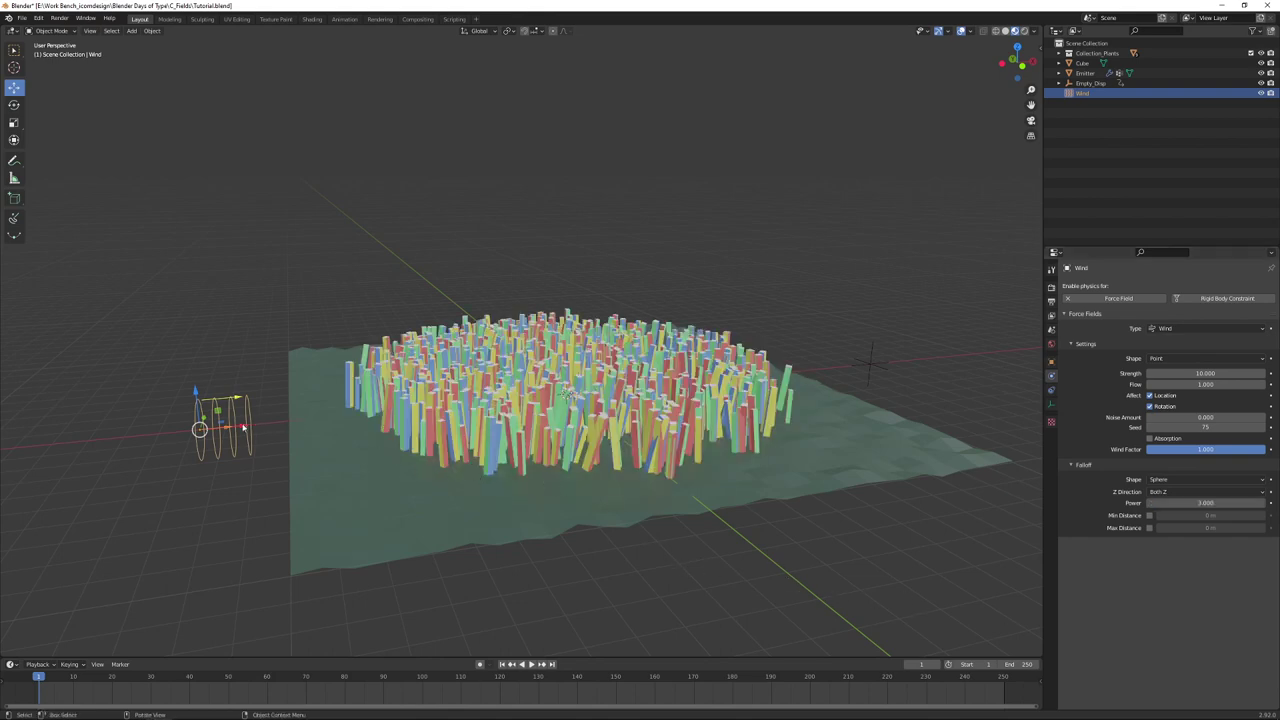
left_click_drag(242, 428, 187, 365)
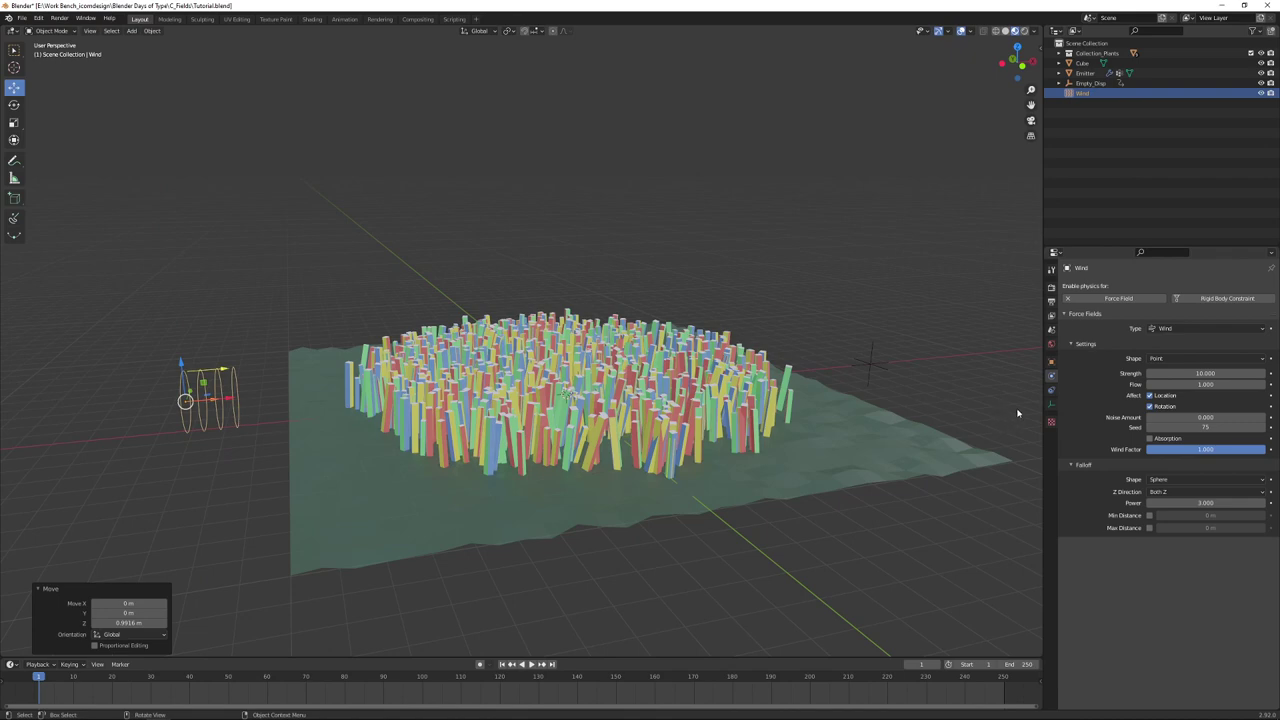
Step: Look at the Hair Dynamics section in the emitter's particle settings
left_click(903, 449)
left_click(1051, 394)
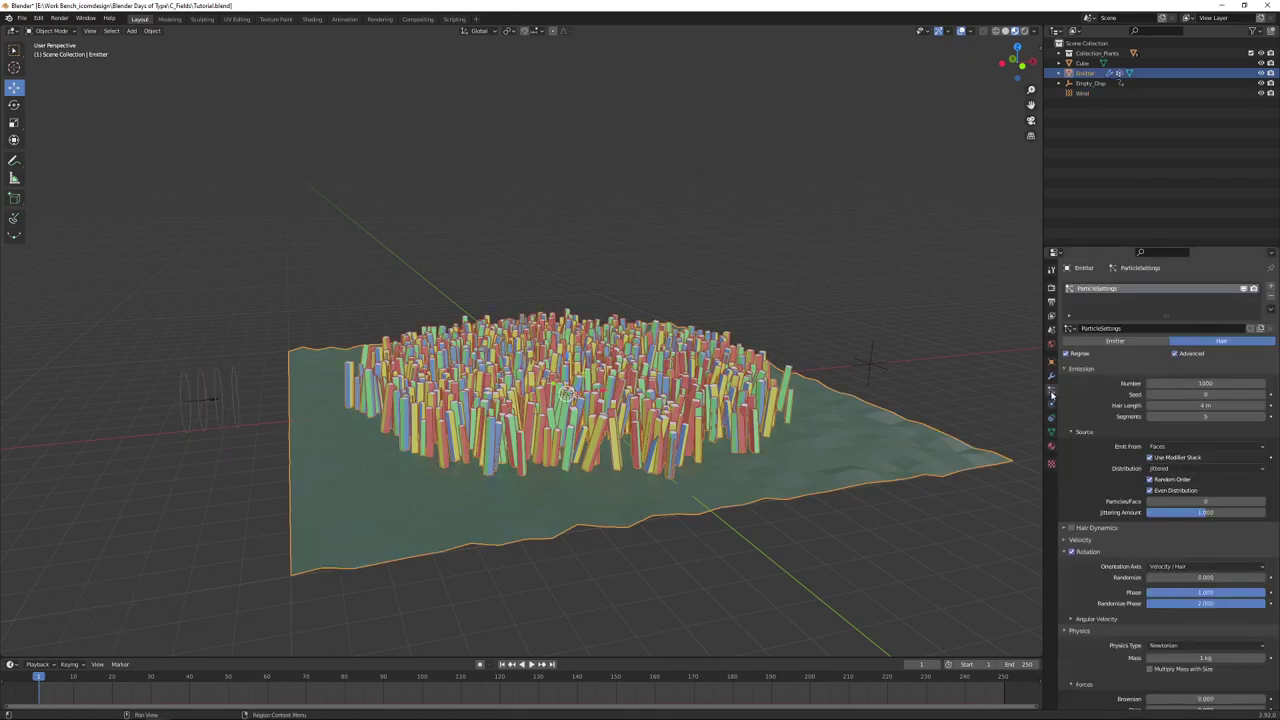
left_click(1064, 530)
left_click(1066, 528)
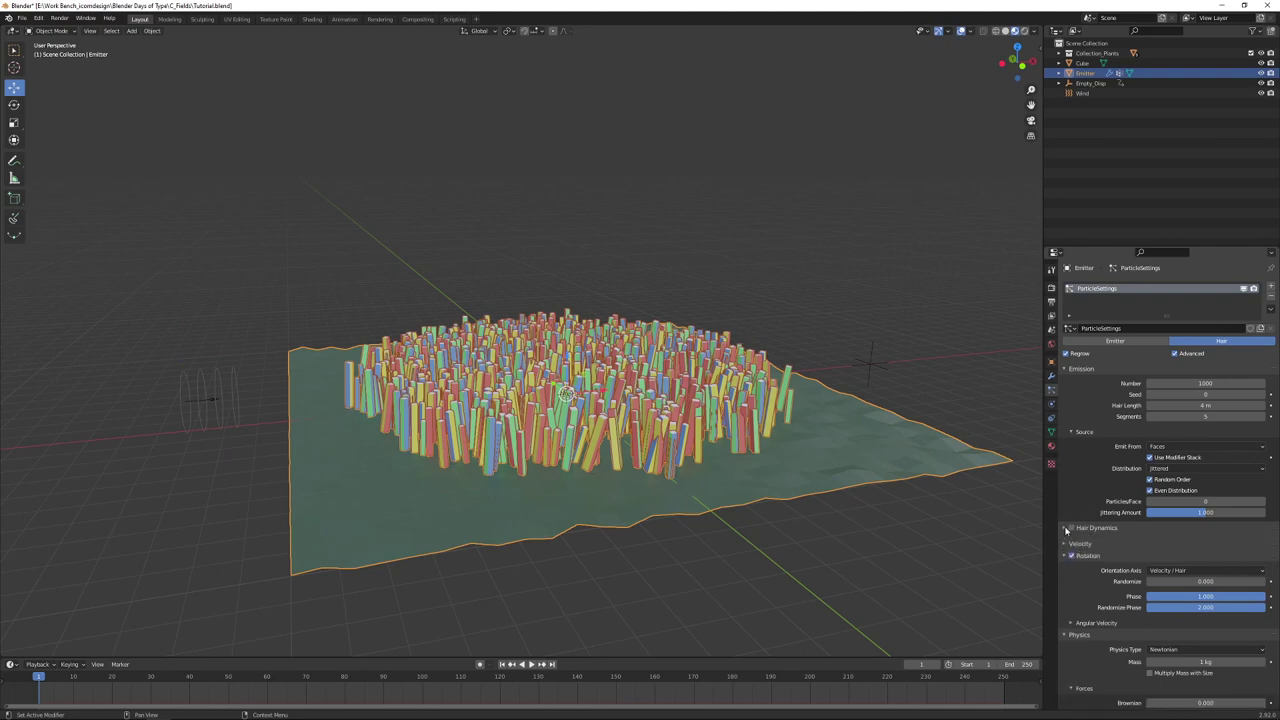
Step: Shift the wind about 0.81 m along negative X and sweep it along X through the objects to test its effect
left_click(215, 398)
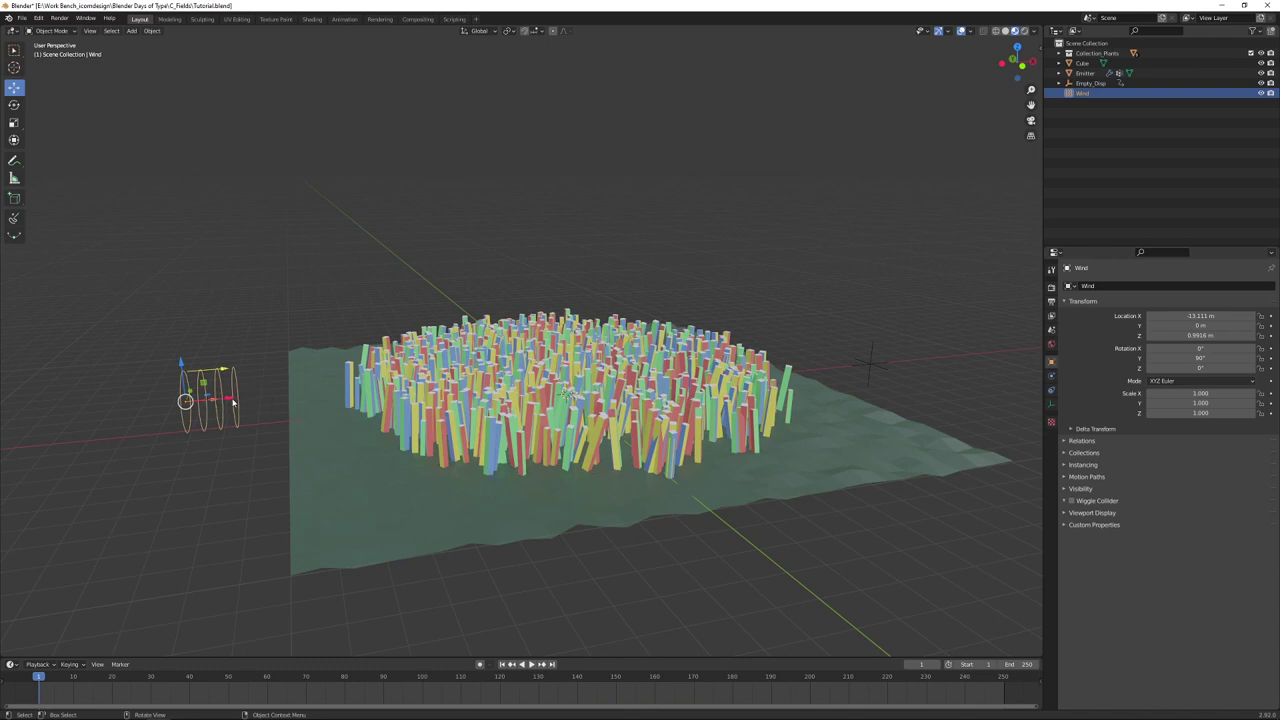
key("g")
key("x")
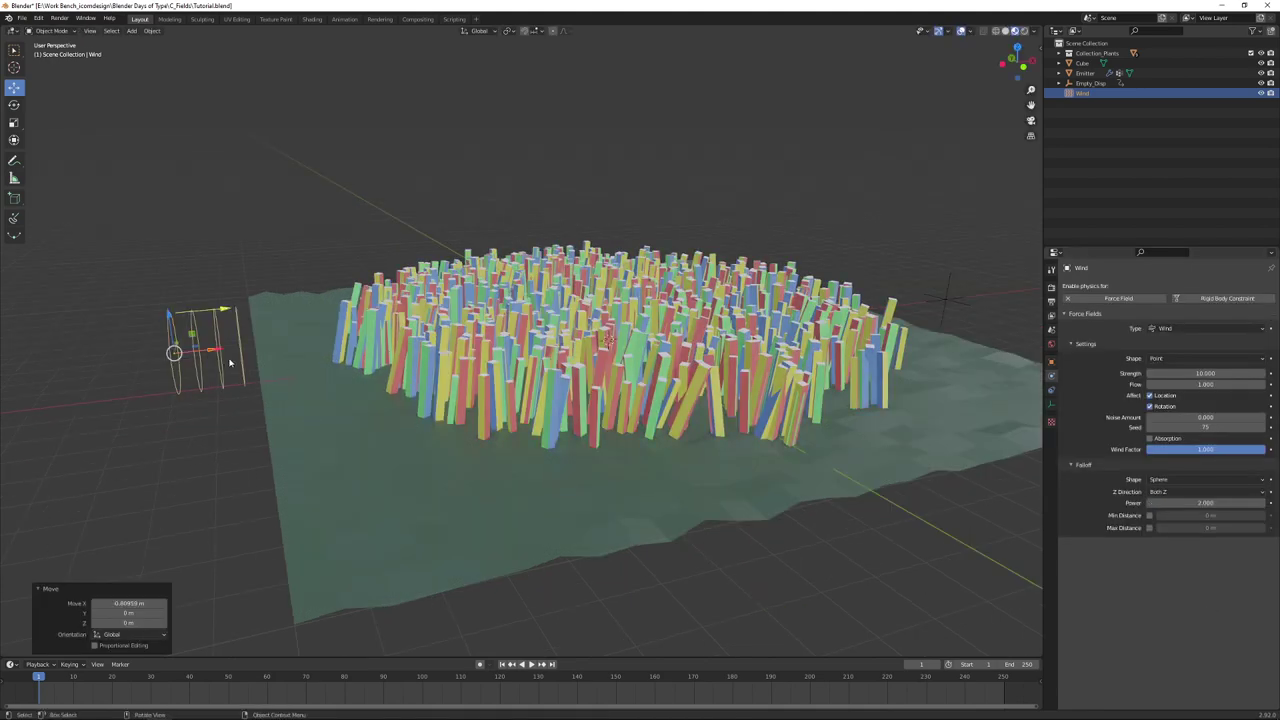
key("g")
key("x")
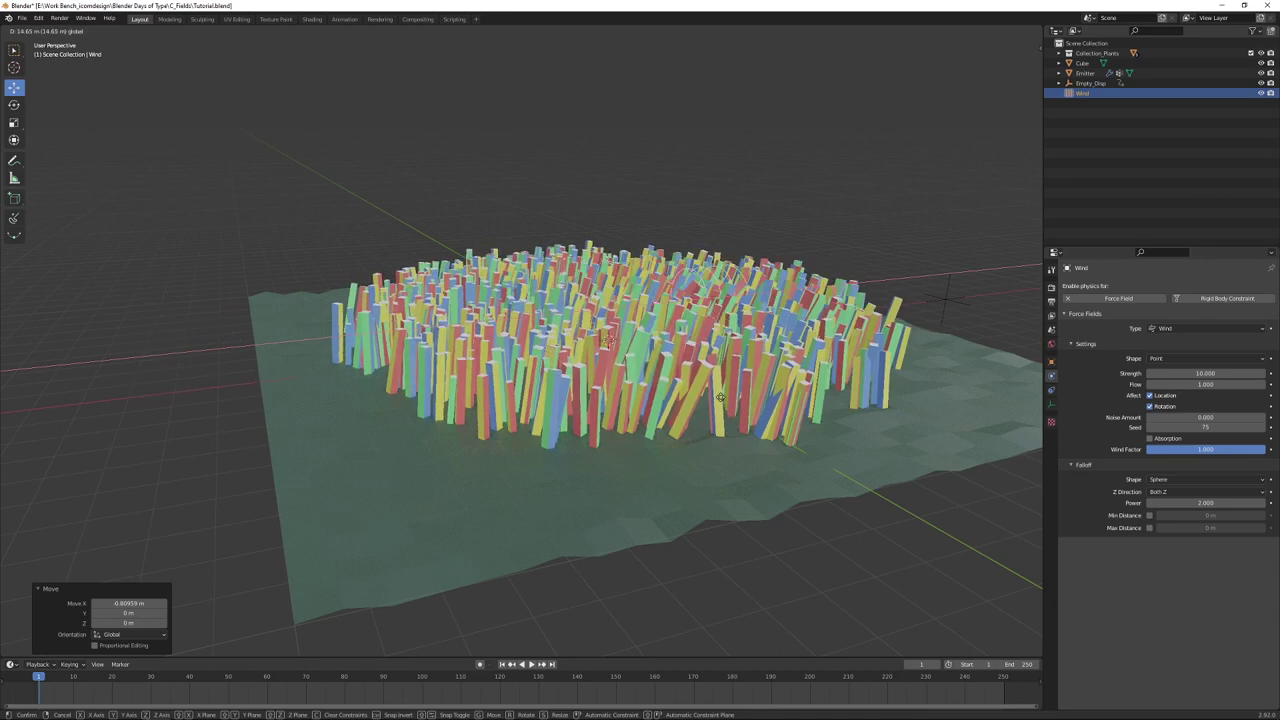
left_click(186, 397)
Step: Raise the wind about 0.72 m along Z and sweep it along X across the objects once more
key("g")
key("z")
left_click(186, 330)
key("g")
key("x")
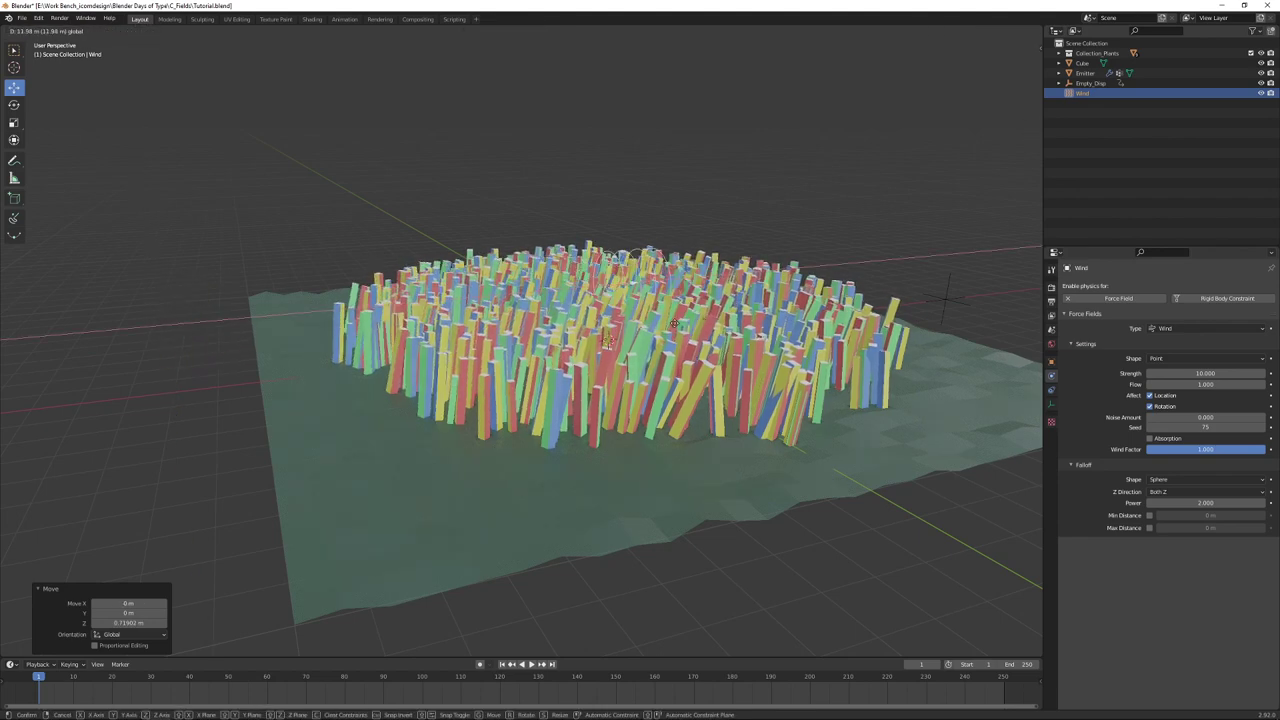
left_click(206, 413)
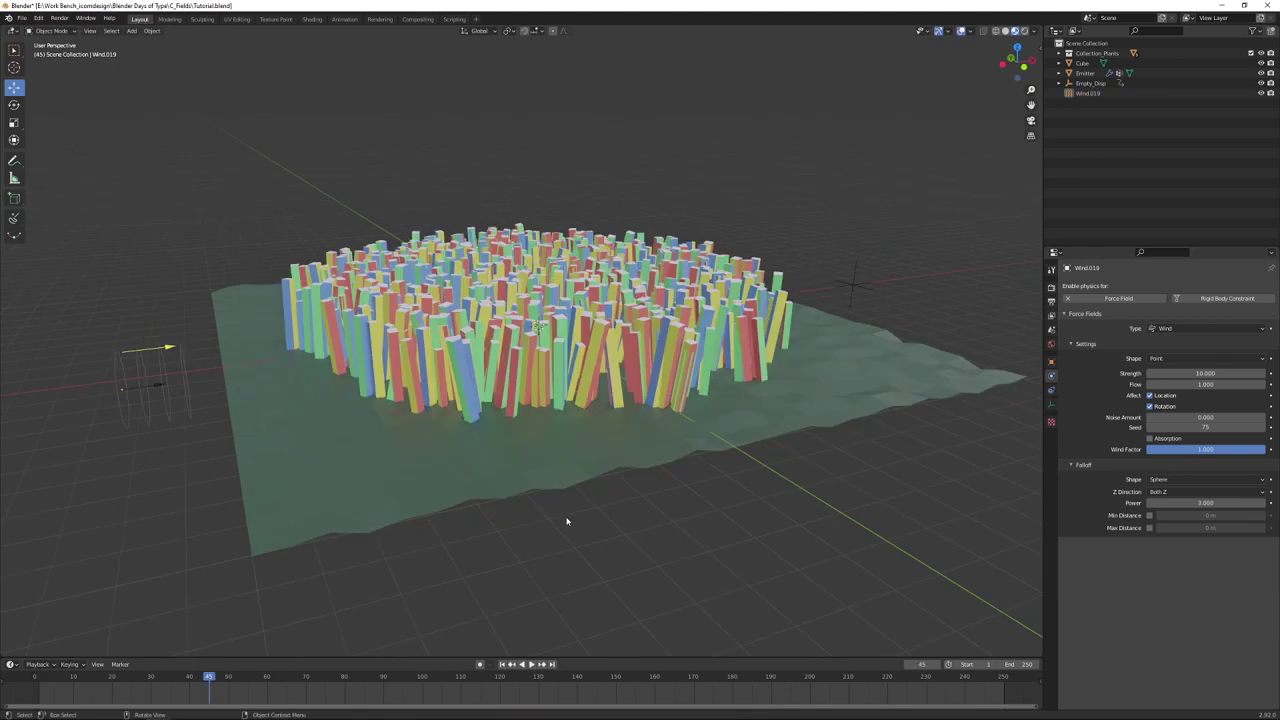
Step: Duplicate the wind force field and place the copy beside it, about 4.9 m away along Y
left_click(150, 388)
middle_click_drag(150, 388, 454, 504)
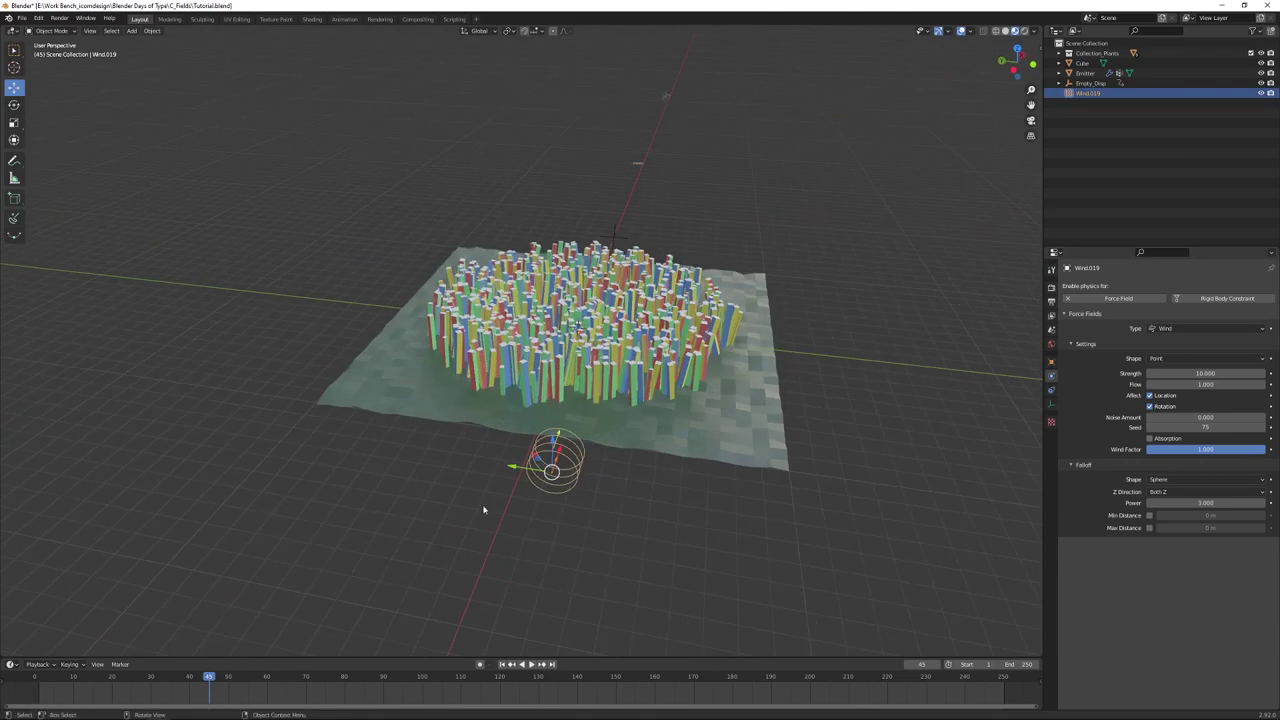
key("shift+d")
left_click(564, 468)
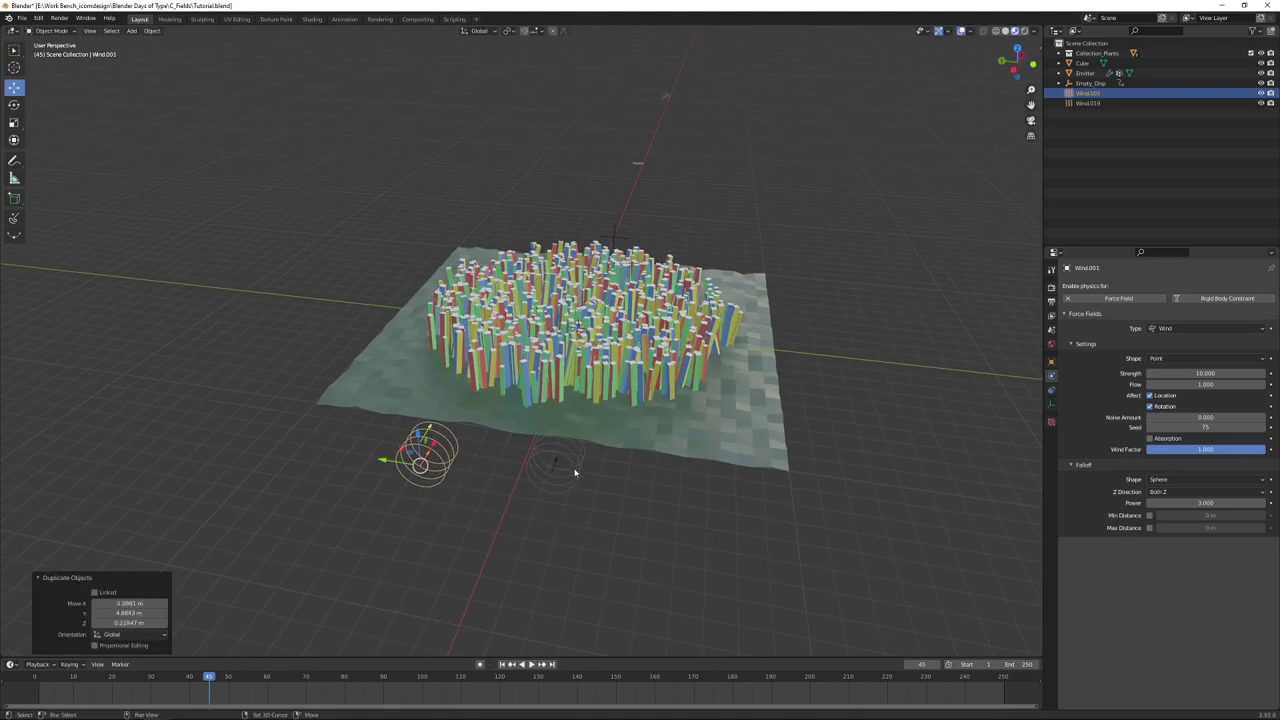
Step: Duplicate the wind force field three more times and place the copies in a group along the emitter's near edge
key("shift+d")
left_click(767, 510)
key("shift+d")
left_click(696, 565)
key("shift+d")
left_click(590, 542)
middle_click_drag(590, 542, 270, 363)
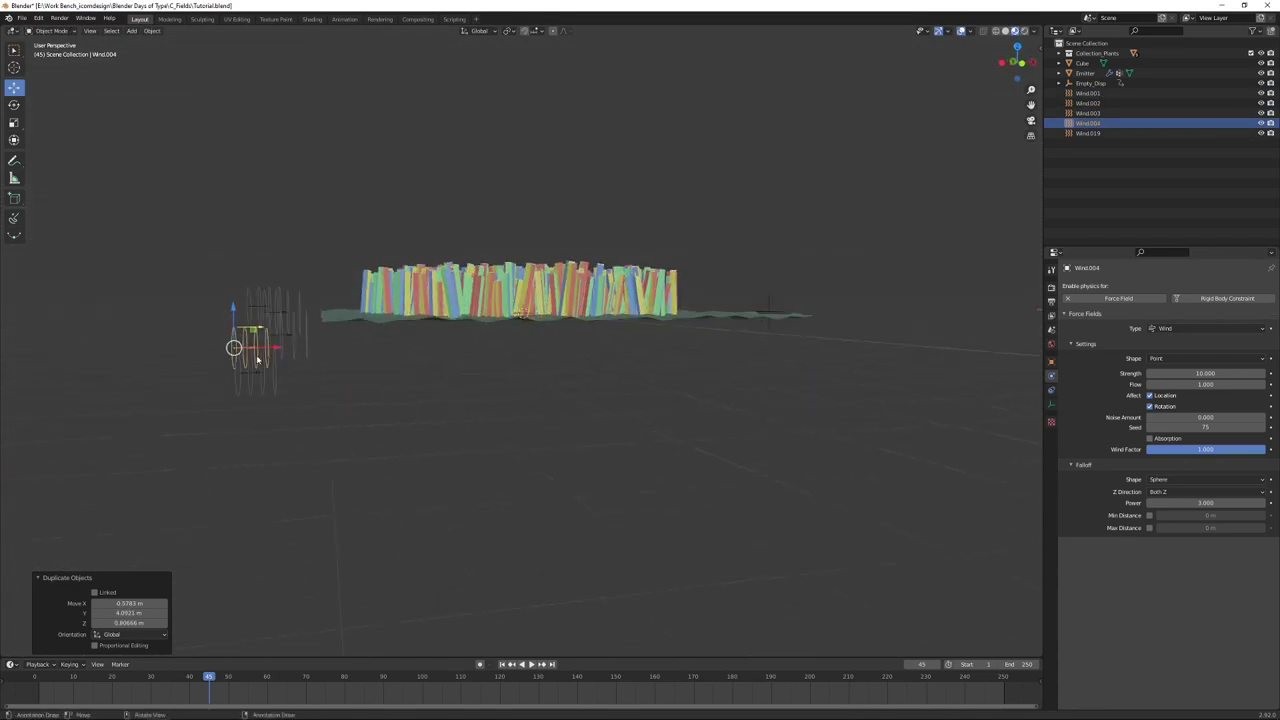
Step: In front view, raise the two lower wind copies Wind.004 and Wind.003 along Z to about ground level
key("KP_1")
scroll(315, 340, "up", 1)
middle_click_drag(317, 327, 531, 394, "shift")
key("g")
key("z")
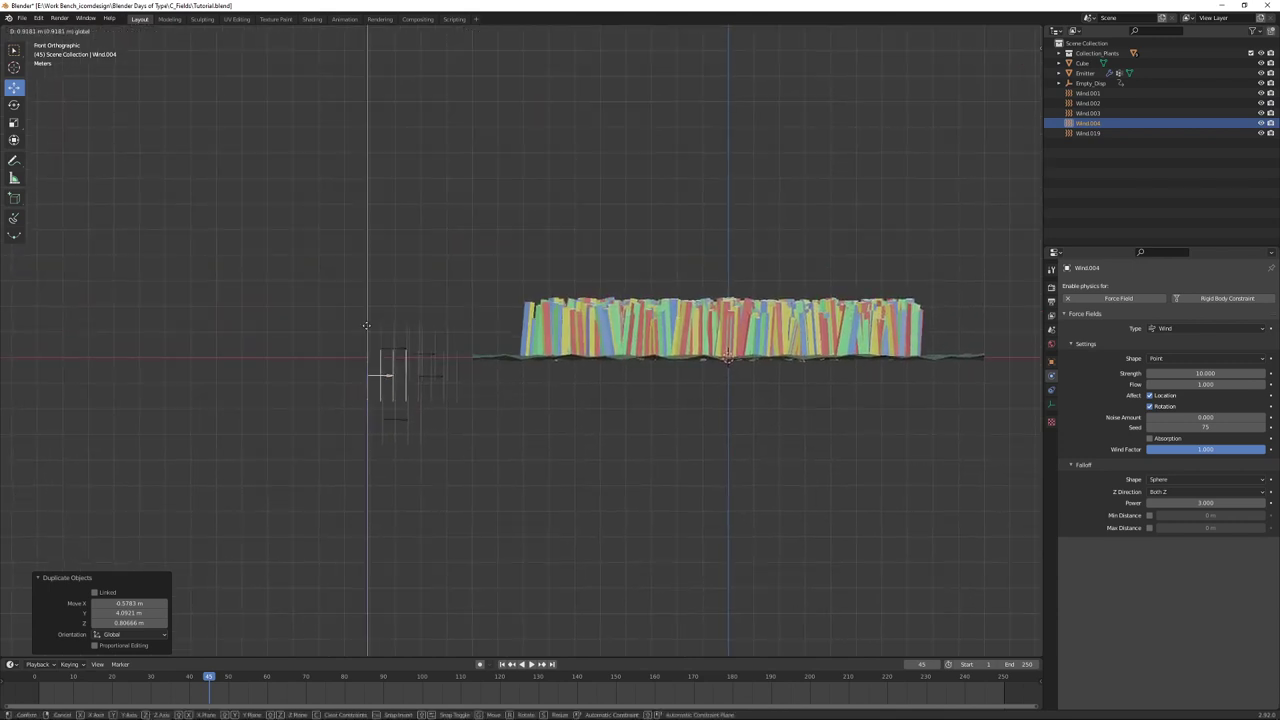
left_click(384, 411)
left_click(384, 411)
key("g")
key("z")
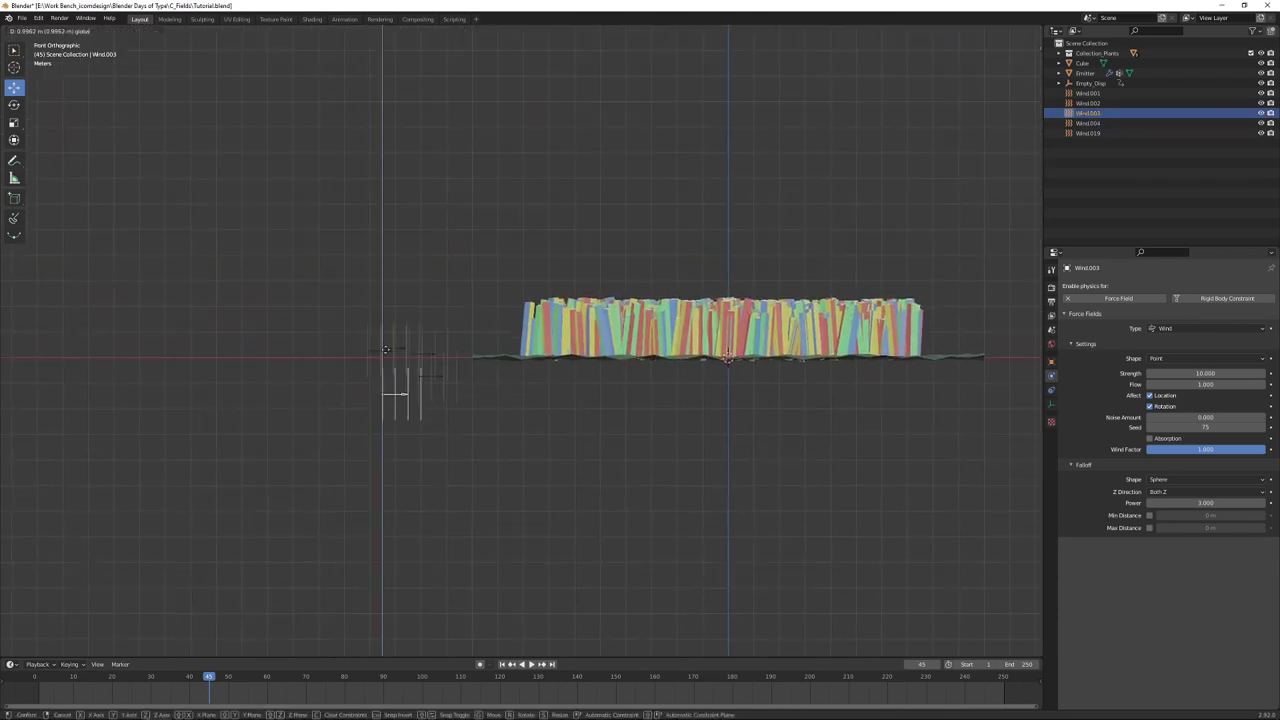
left_click(435, 381)
Step: Raise the Wind.002 copy about 0.83 m along Z to ground level
left_click(446, 380)
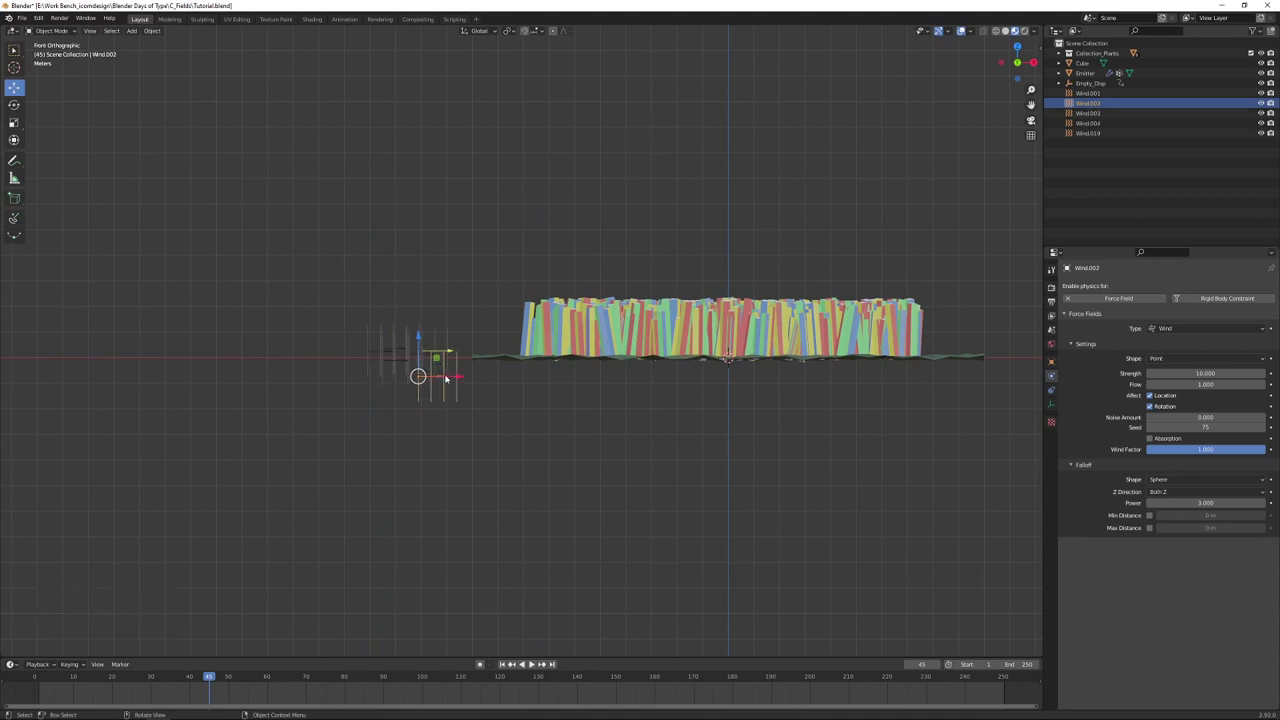
key("g")
key("z")
left_click(422, 316)
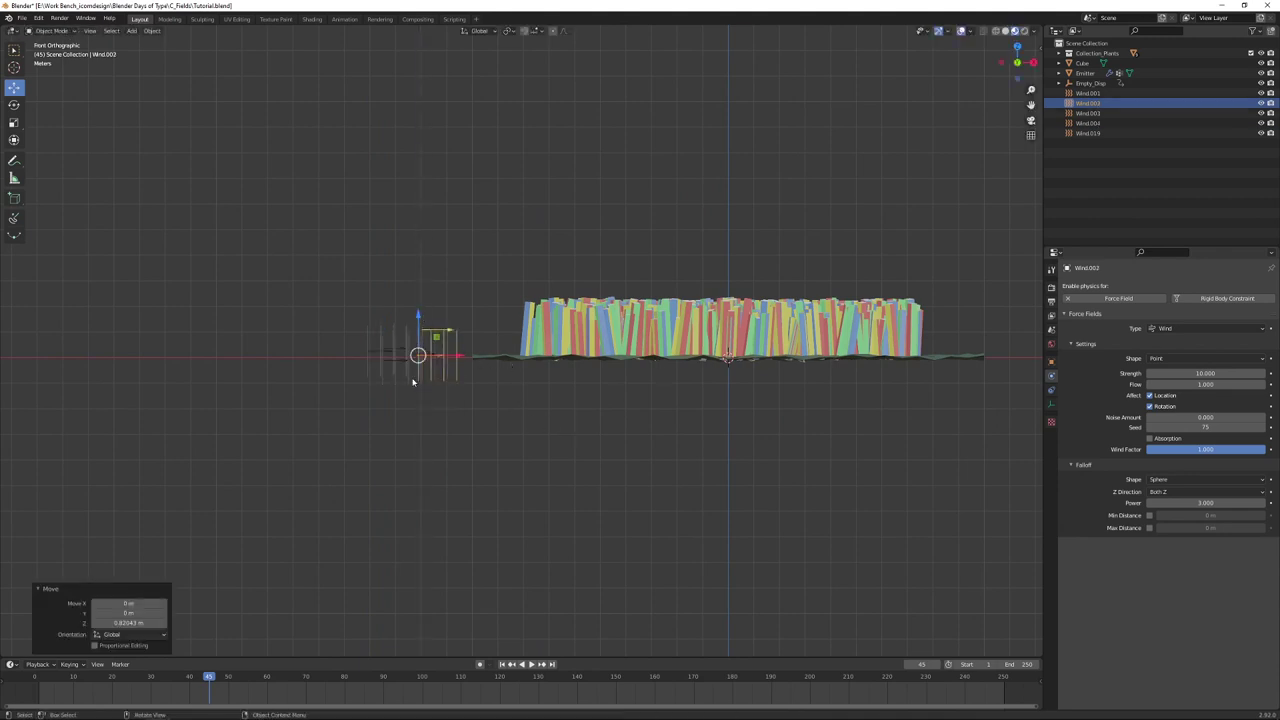
Step: Select all five wind force fields and sweep them together along X through the objects, then bring them back beside the emitter
left_click_drag(342, 310, 458, 402)
middle_click_drag(534, 411, 591, 446)
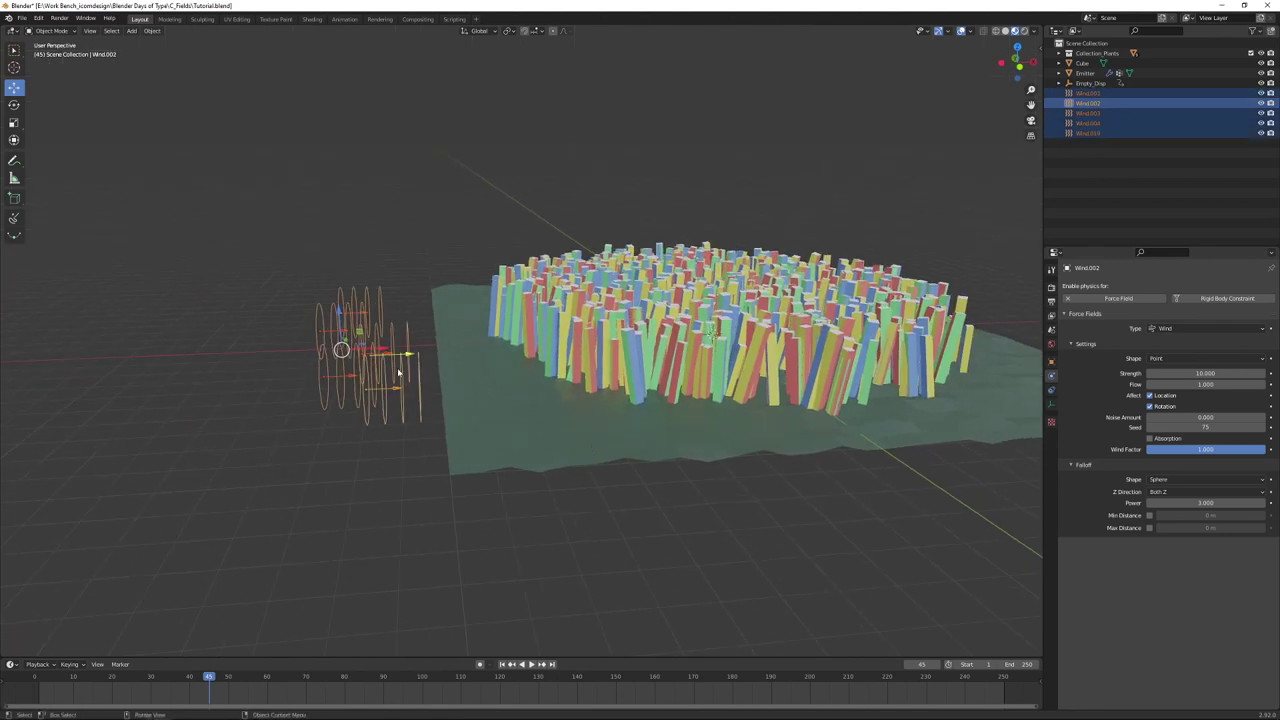
key("g")
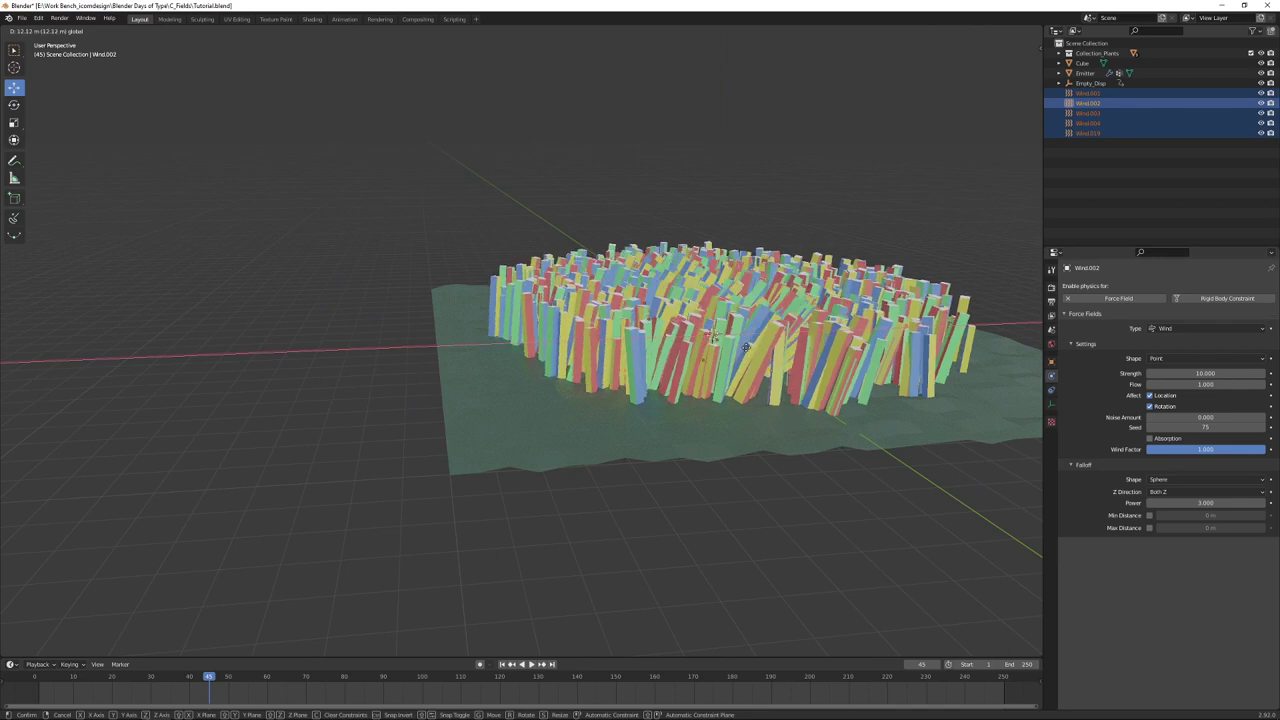
left_click(334, 412)
Step: Stagger the winds by moving two of them farther from the emitter and Wind.019 about 0.51 m along X
left_click(263, 372)
left_click(285, 352, "shift")
key("g")
left_click(200, 355)
left_click(351, 355)
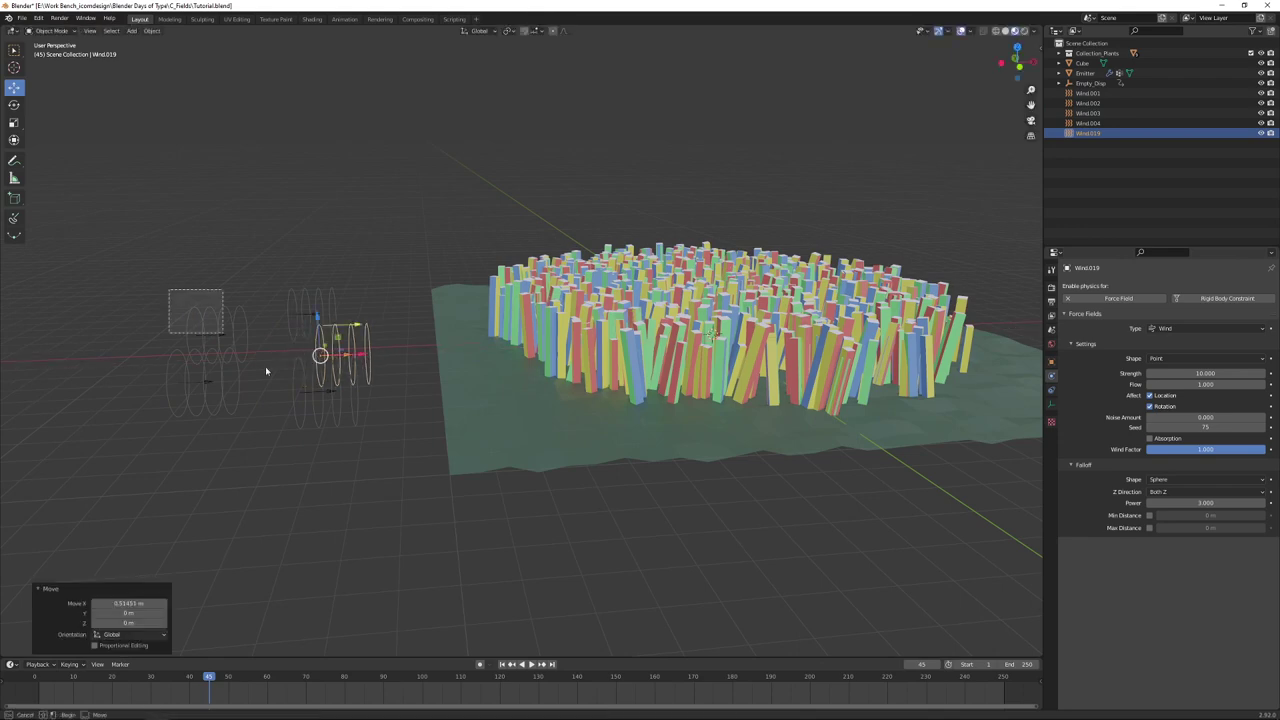
Step: Sweep all five staggered winds along X across the objects and return them about 0.52 m along negative X from their start
left_click_drag(160, 290, 354, 410)
key("g")
key("x")
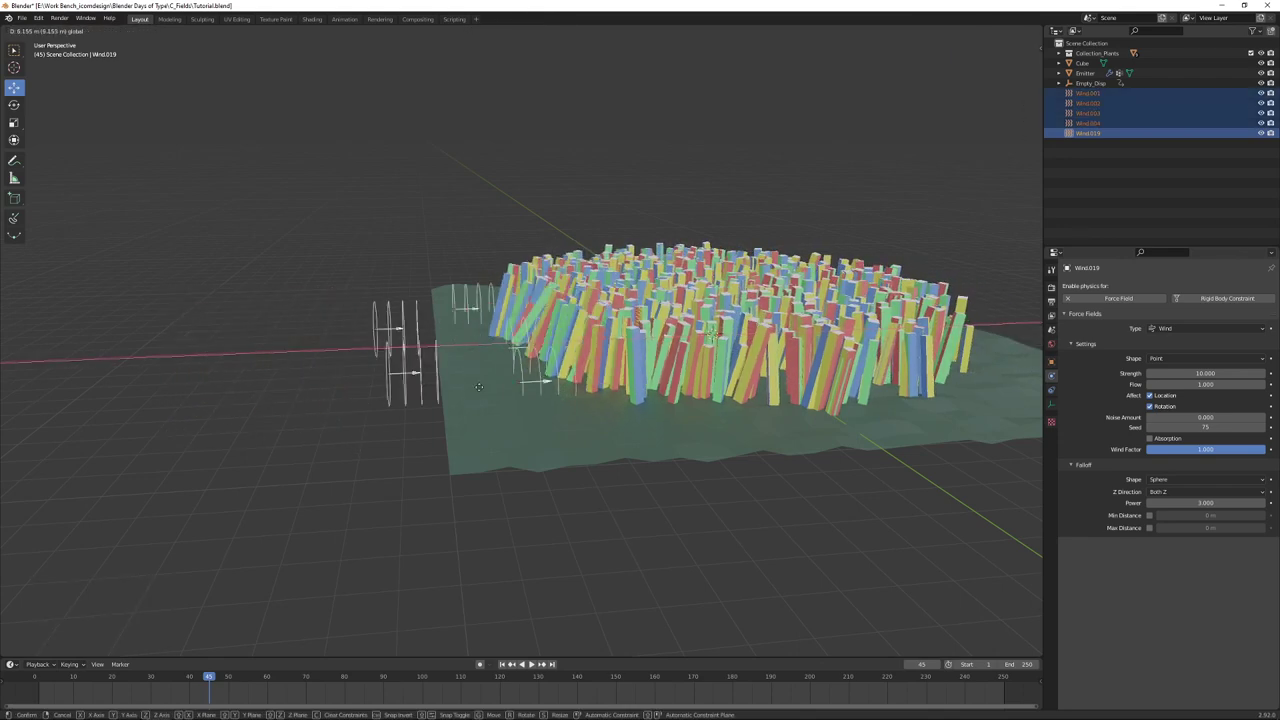
left_click(361, 486)
middle_click_drag(371, 480, 390, 442)
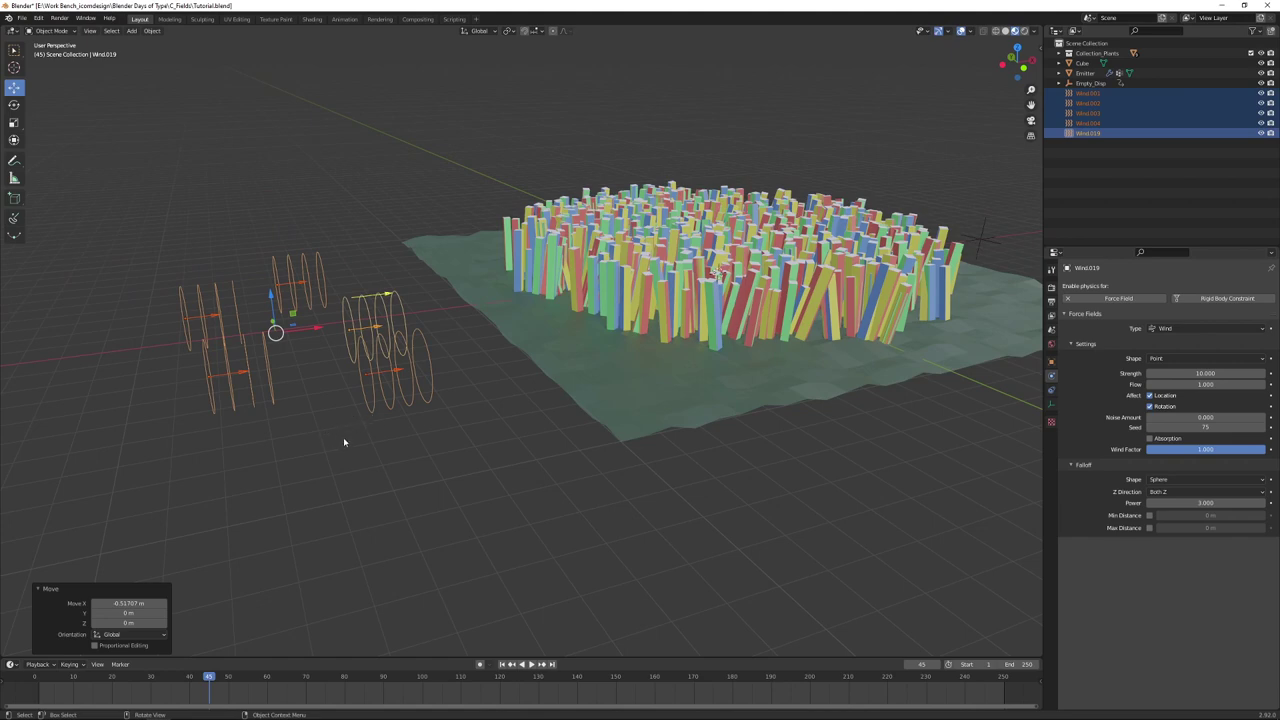
Step: Look at the Strength and falloff Power settings of the wind force fields, first for one and then with all selected
left_click(387, 404)
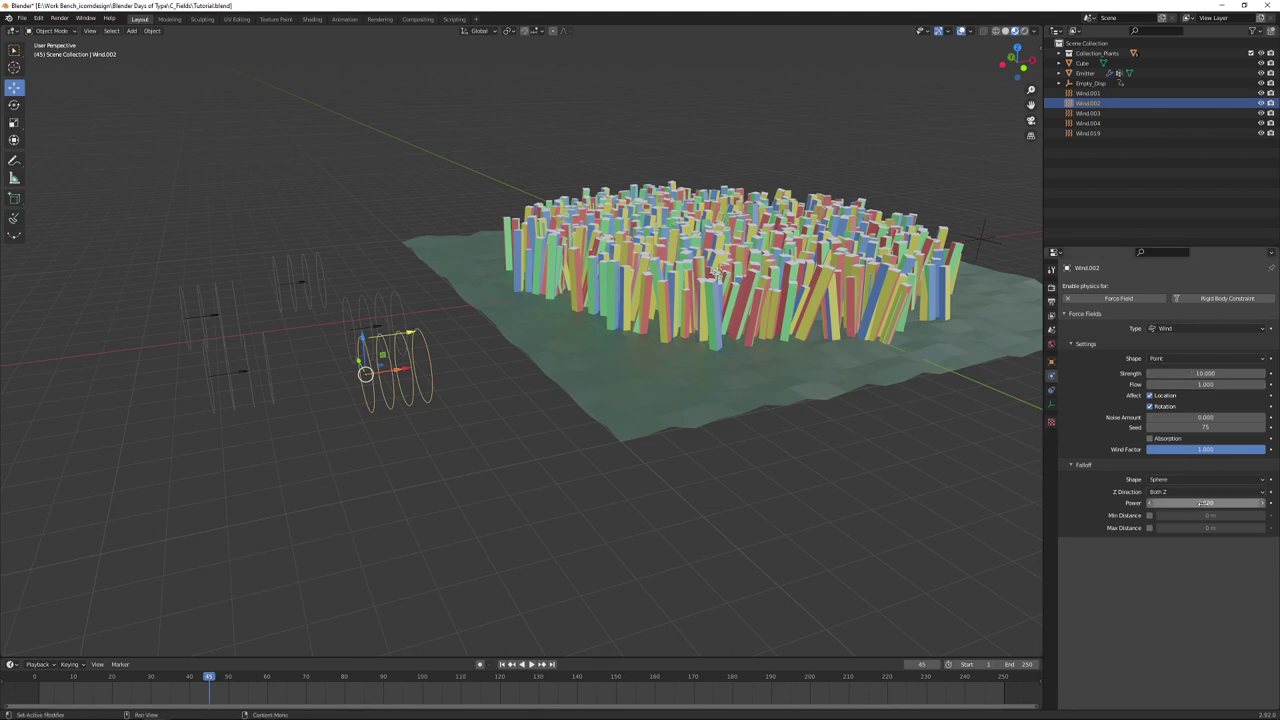
left_click_drag(1200, 503, 1230, 503)
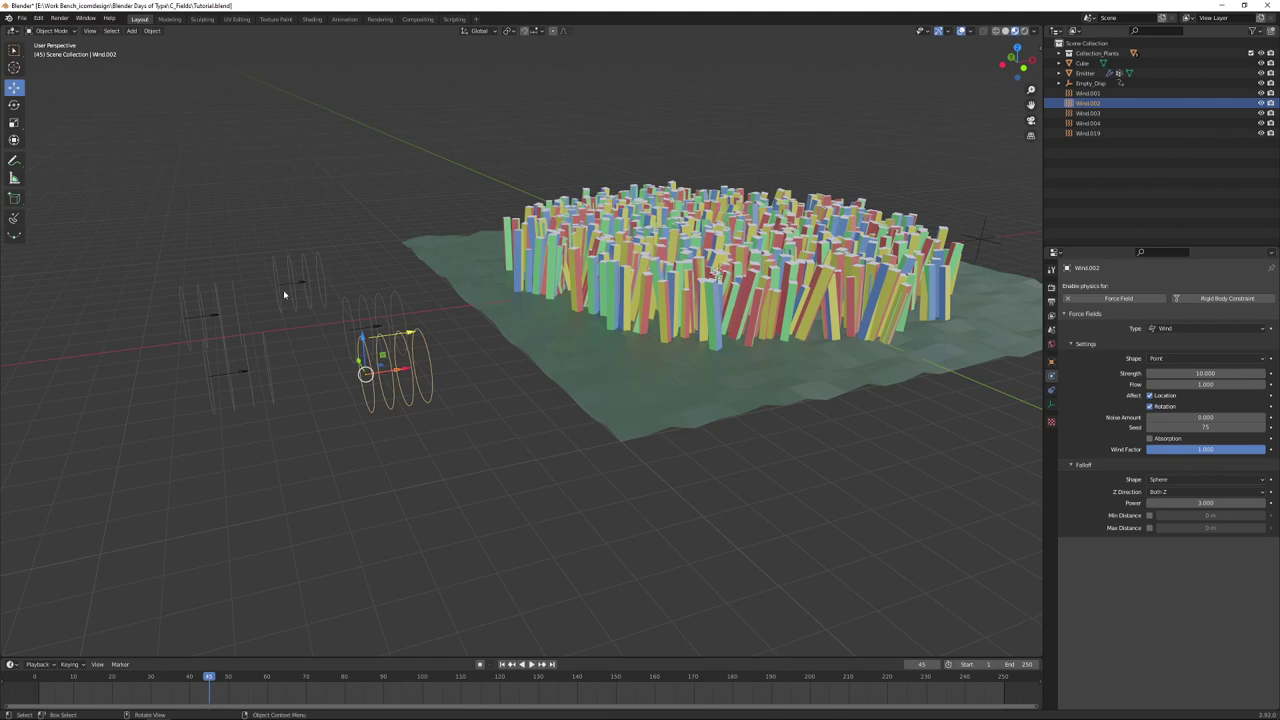
left_click_drag(106, 252, 398, 446)
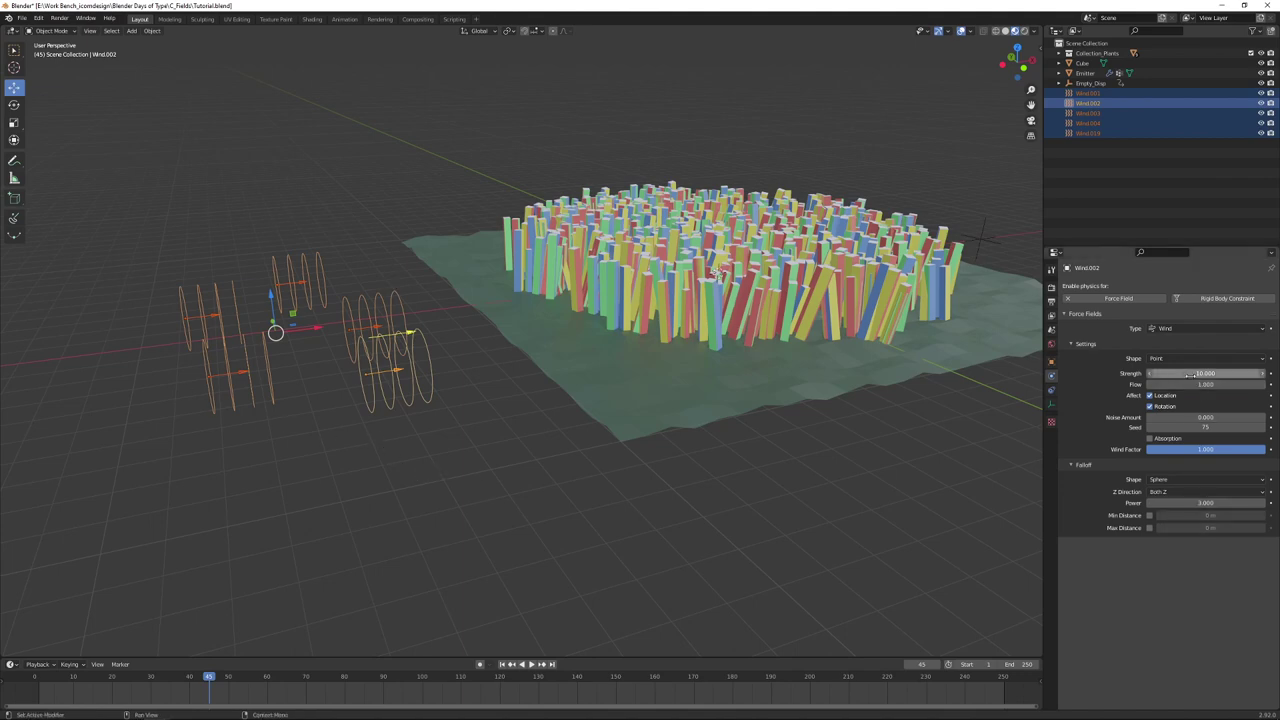
left_click_drag(1205, 503, 1230, 503)
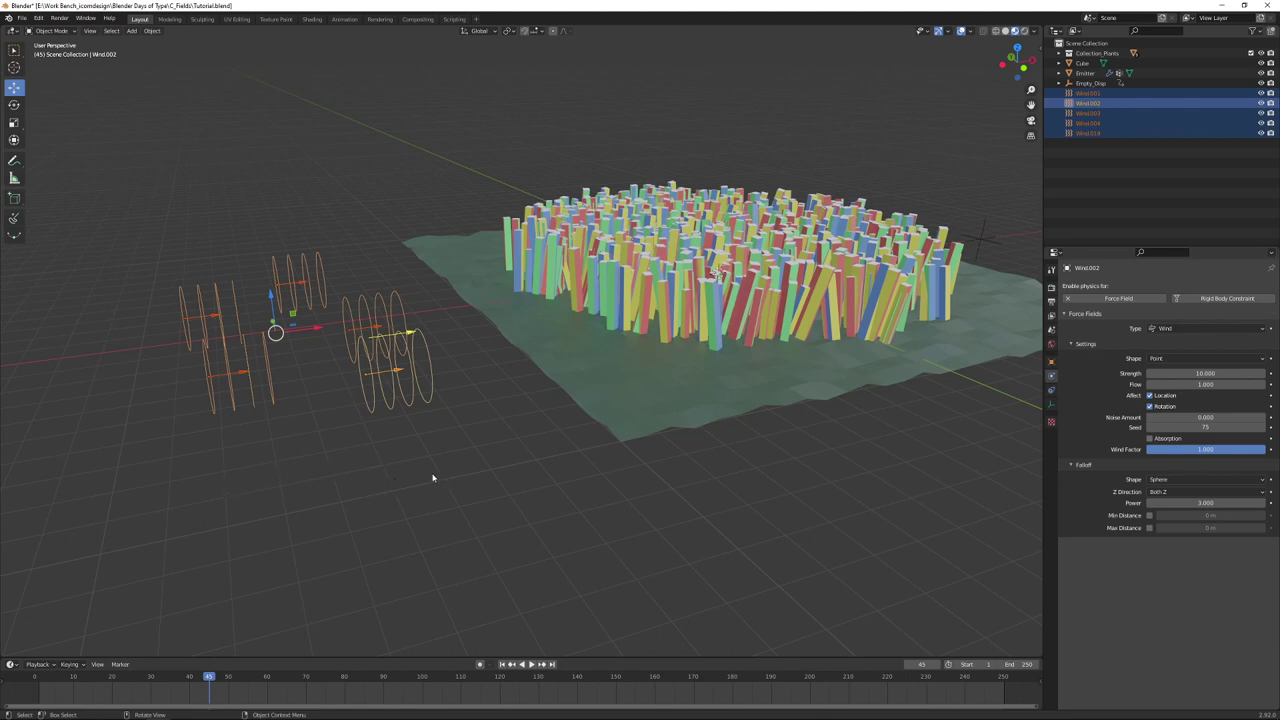
left_click_drag(152, 250, 291, 428)
key("x")
left_click(251, 466)
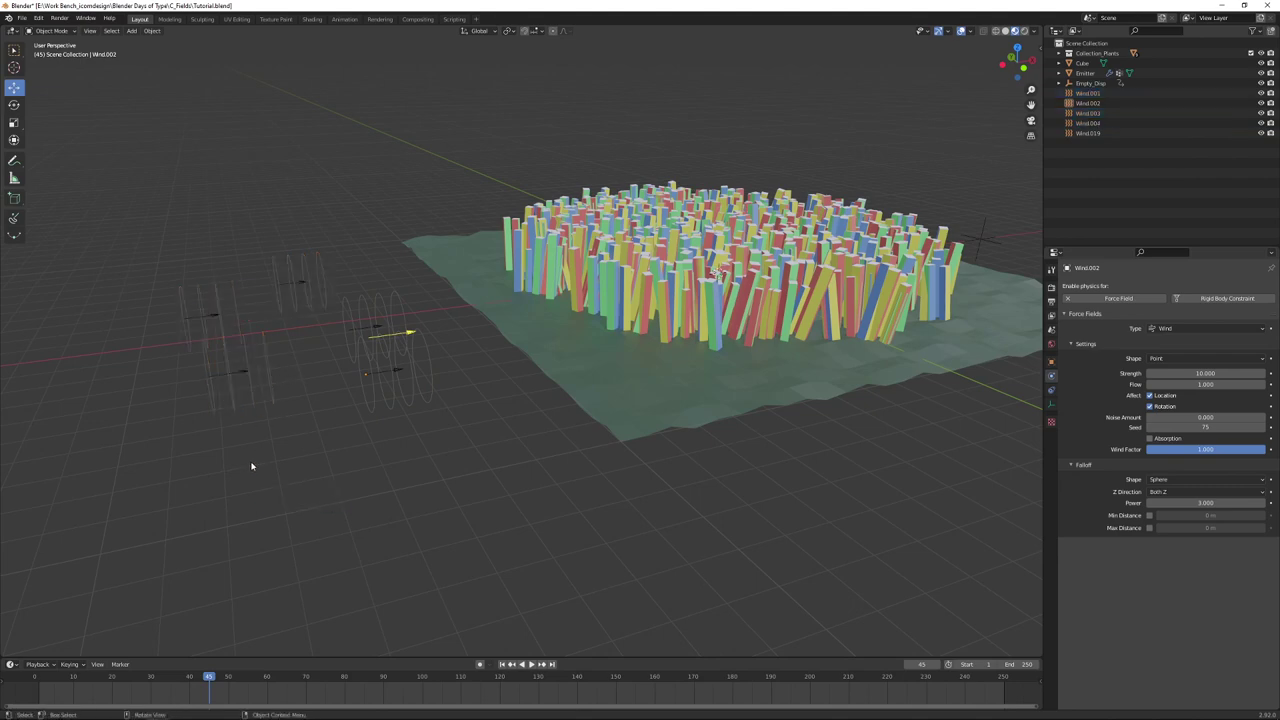
Step: Delete four of the wind force fields, keeping only Wind.002
left_click(228, 391)
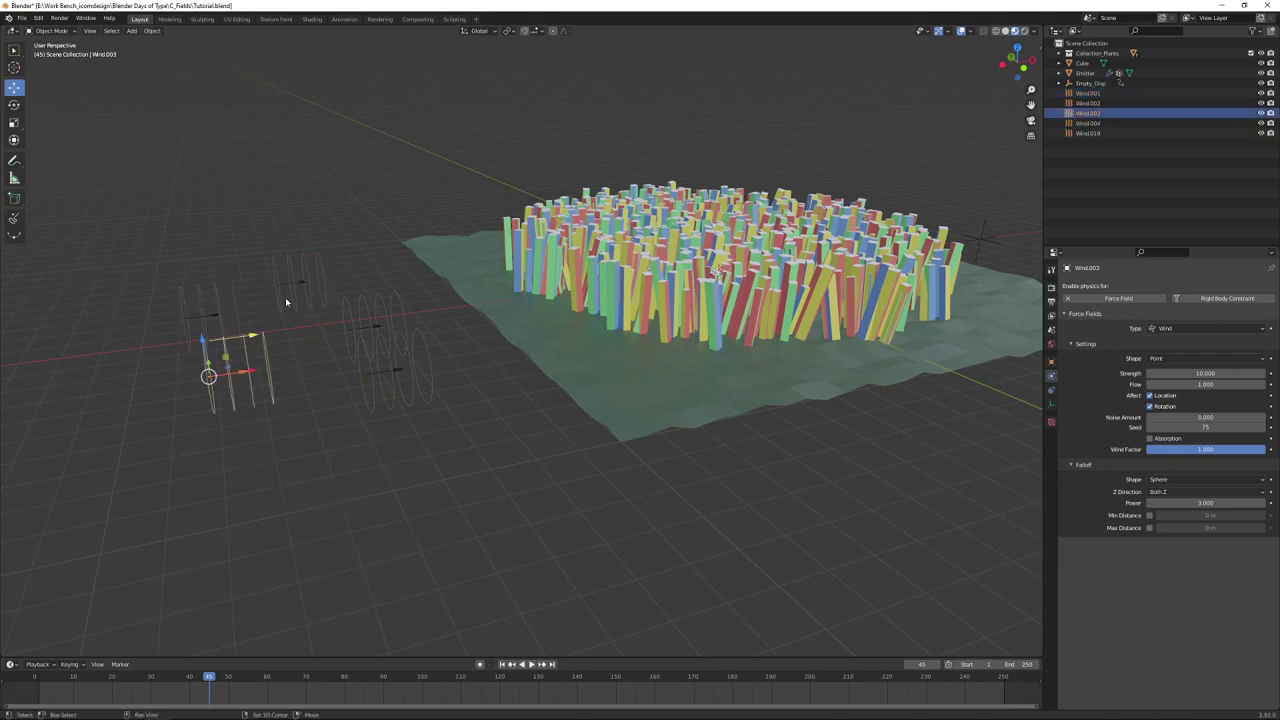
left_click(203, 325, "shift")
left_click(299, 281, "shift")
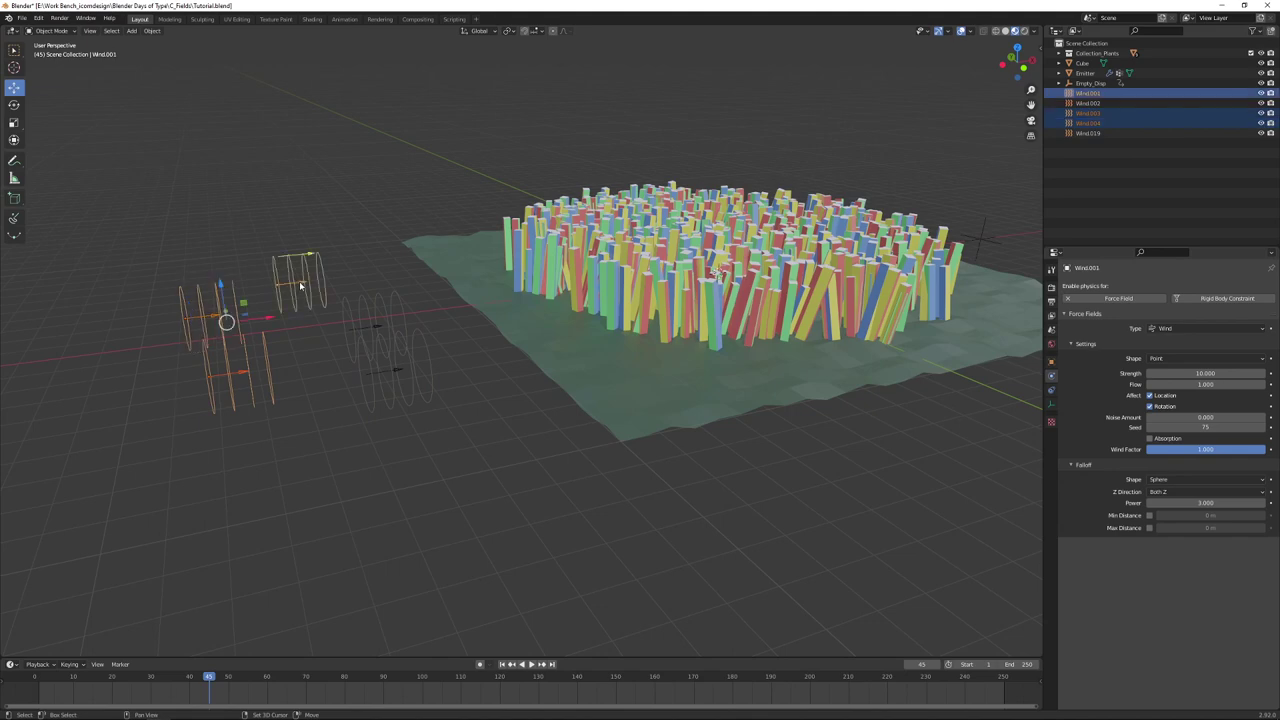
left_click(368, 327, "shift")
key("x")
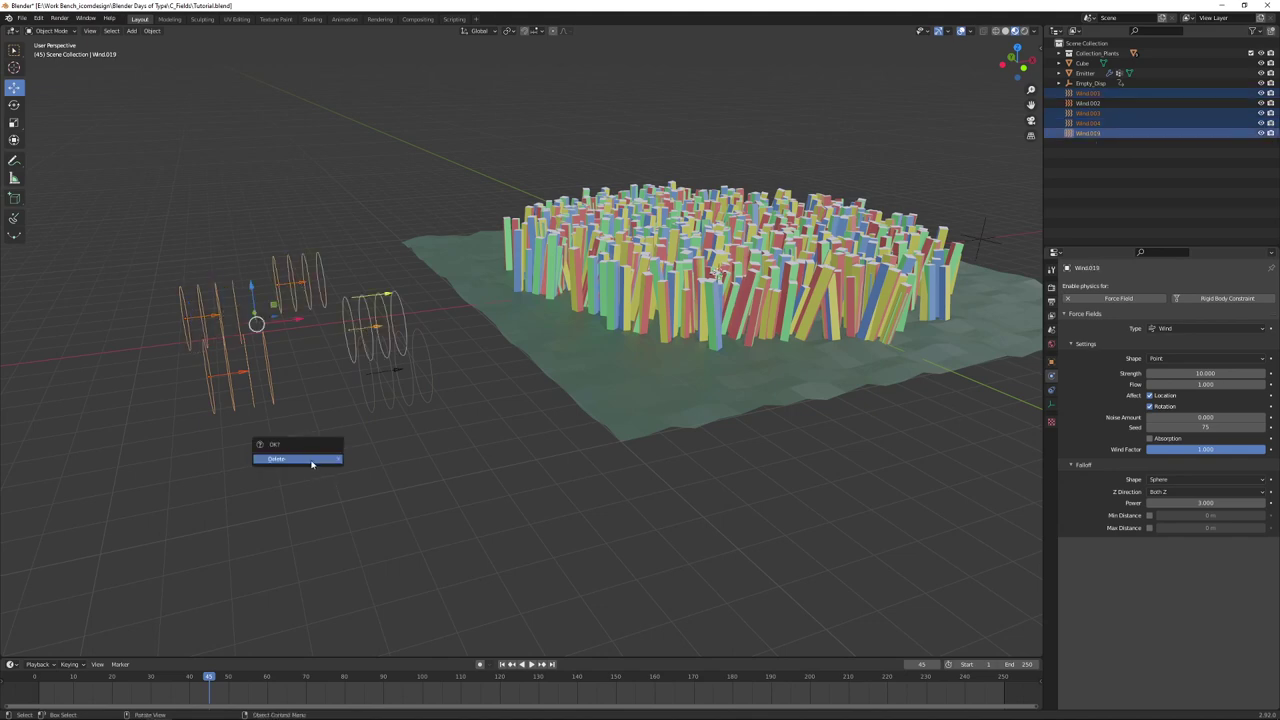
left_click(318, 461)
Step: Move the remaining wind force field about 3.1 m along Y so it faces the middle of the emitter
left_click(405, 371)
middle_click_drag(480, 440, 453, 391)
left_click_drag(366, 283, 366, 270)
middle_click_drag(469, 366, 518, 417)
left_click_drag(505, 430, 435, 362)
middle_click_drag(506, 423, 451, 403)
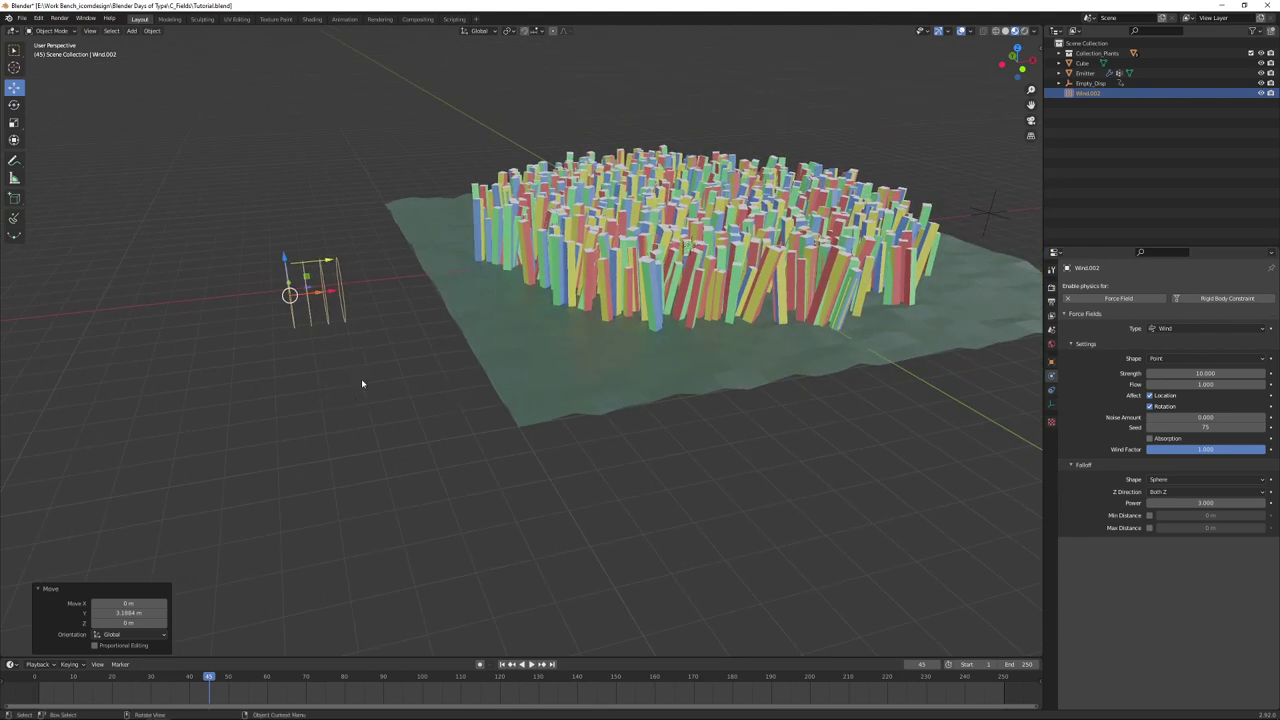
middle_click_drag(397, 407, 392, 440)
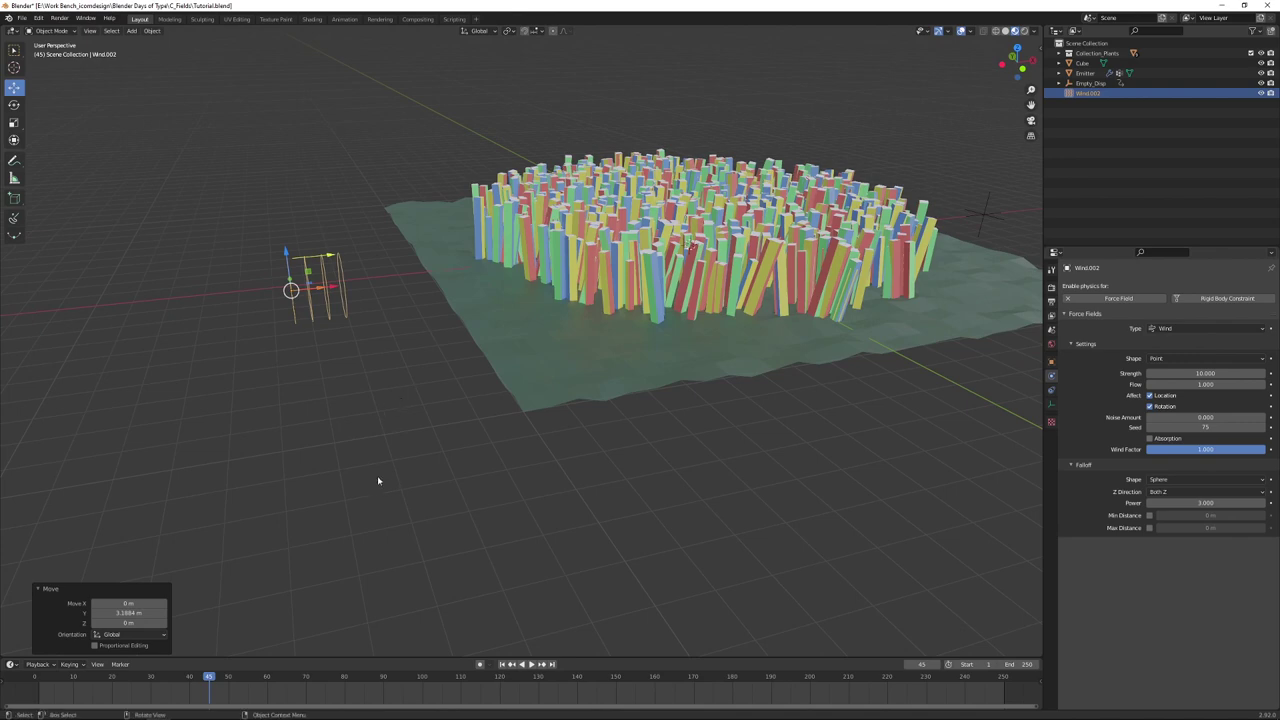
Step: Add a Sphere empty and move it about 14.35 m along negative X, outside the emitter
key("shift+a")
mouse_move(393, 477)
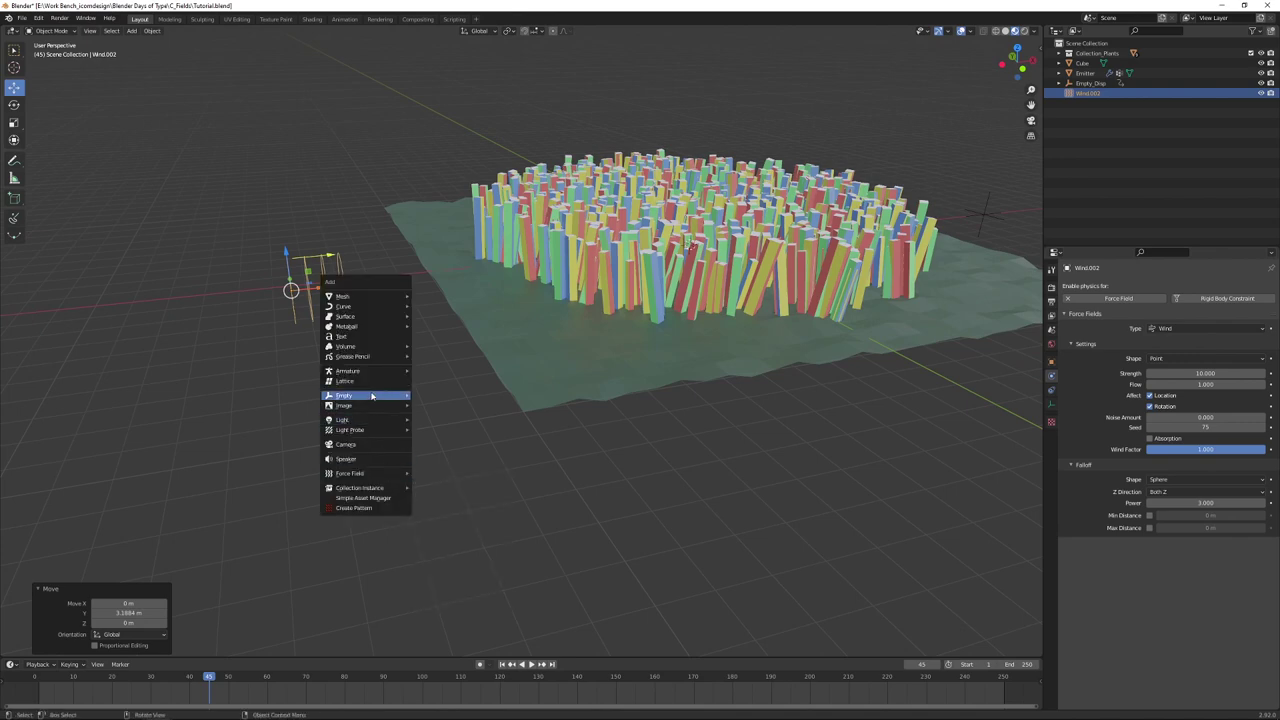
mouse_move(371, 397)
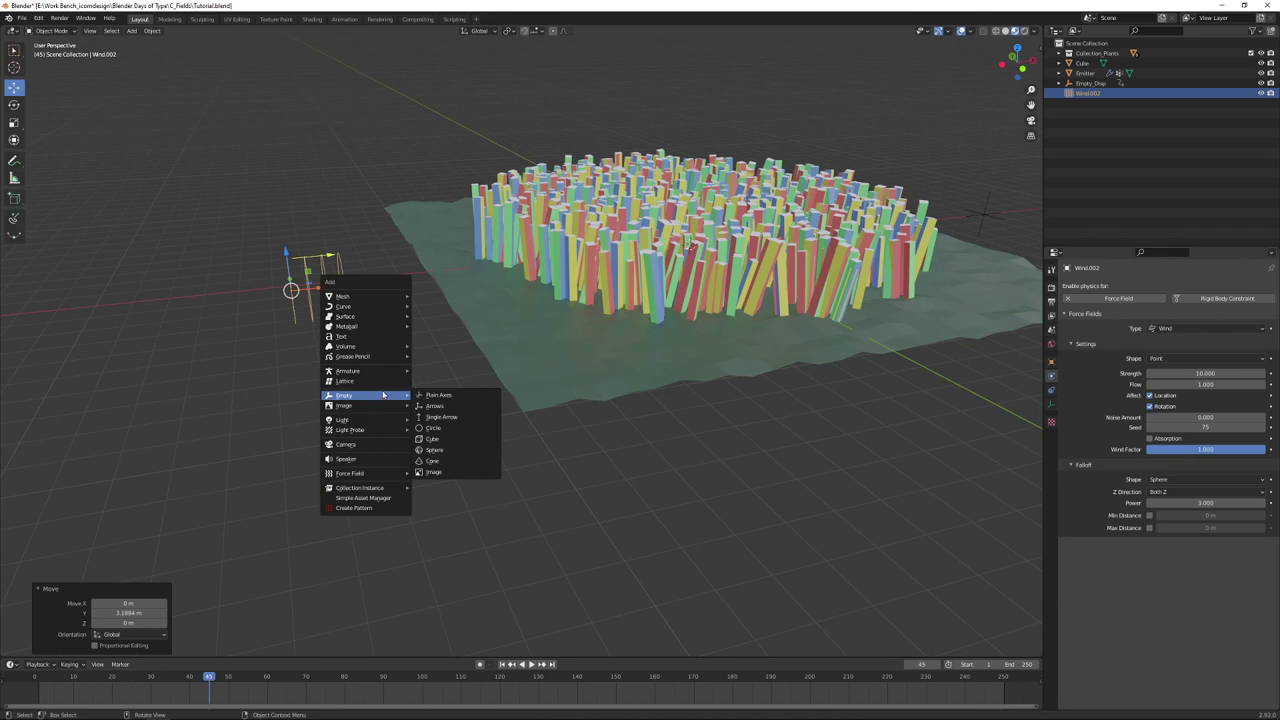
left_click(445, 451)
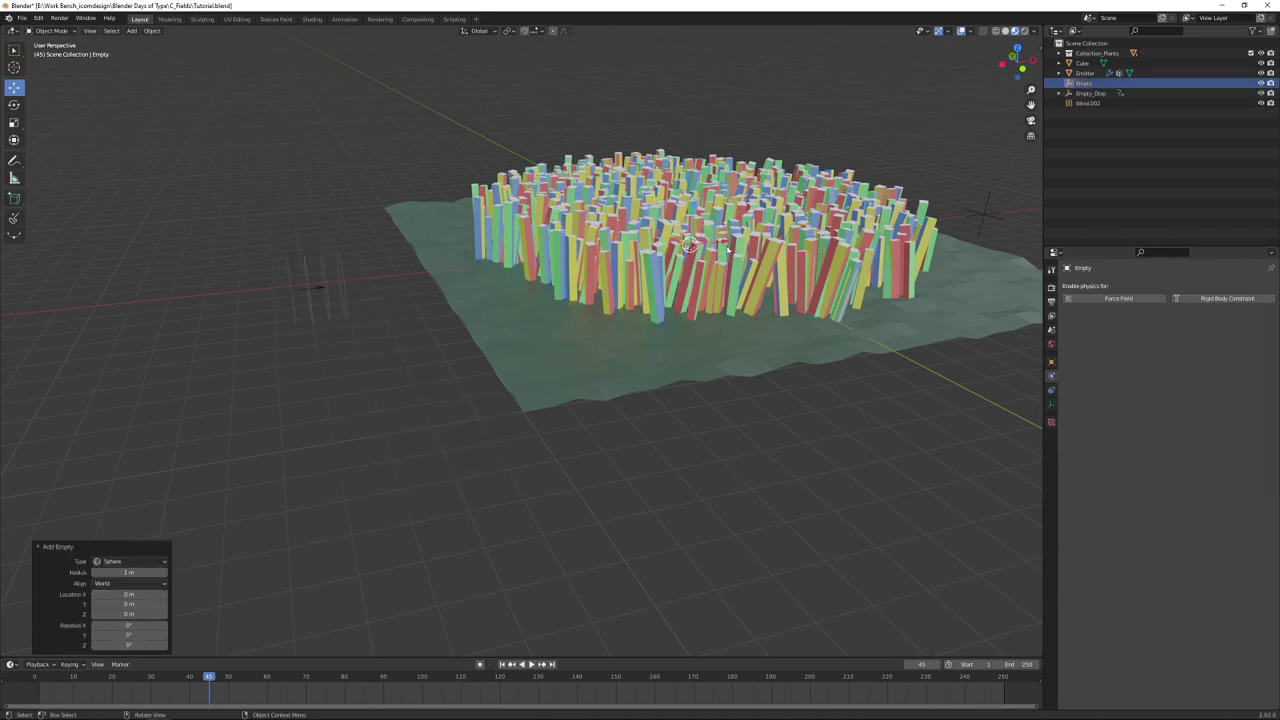
key("g")
key("x")
left_click(268, 327)
Step: Move the sphere empty along negative Y until it stands clear to the side of the wind force field
middle_click_drag(268, 327, 395, 356)
key("g")
key("y")
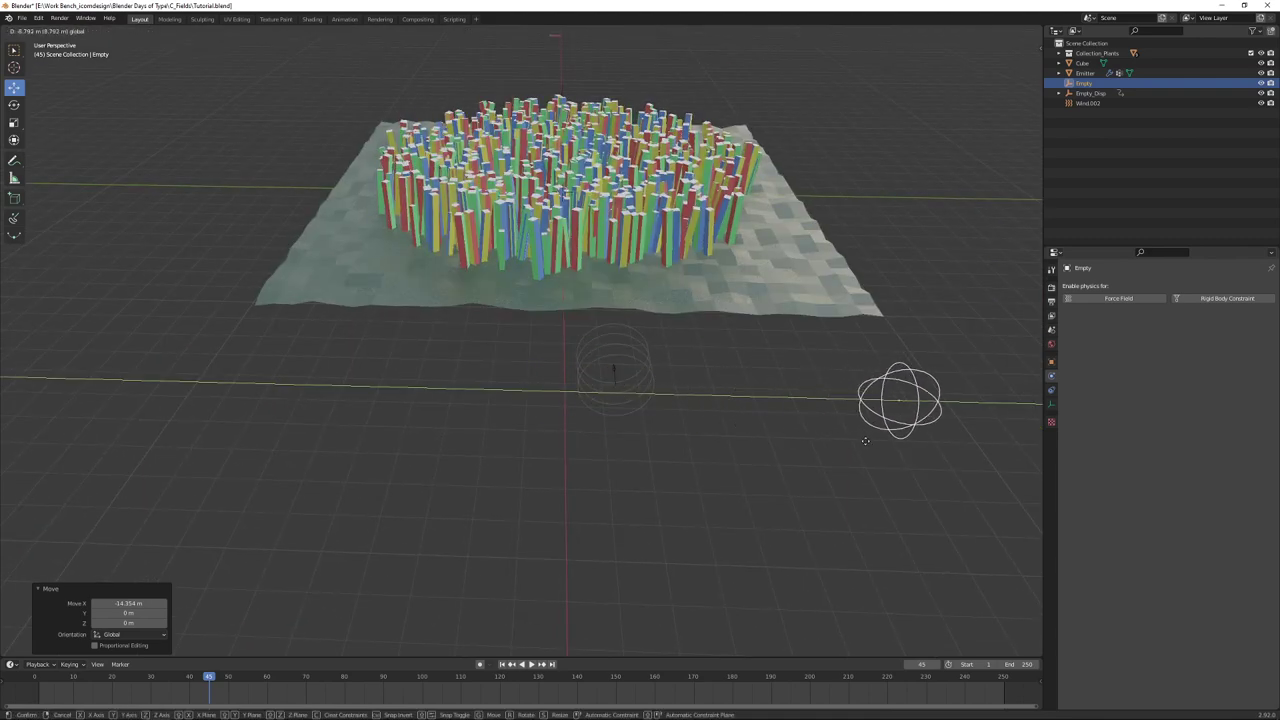
left_click(791, 460)
middle_click_drag(791, 460, 755, 473)
key("g")
key("y")
left_click(703, 453)
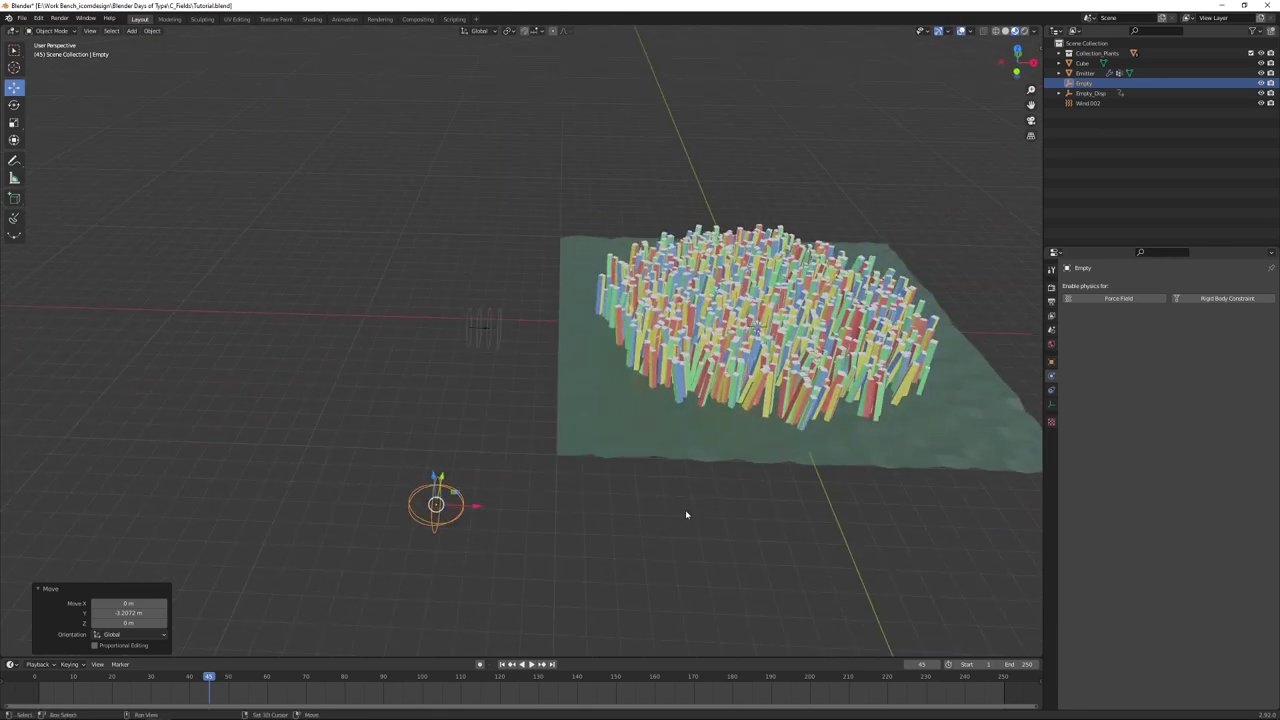
Step: Duplicate the sphere empty and offset the copy about 3.15 m along X
key("shift+d")
right_click(633, 512)
key("g")
key("x")
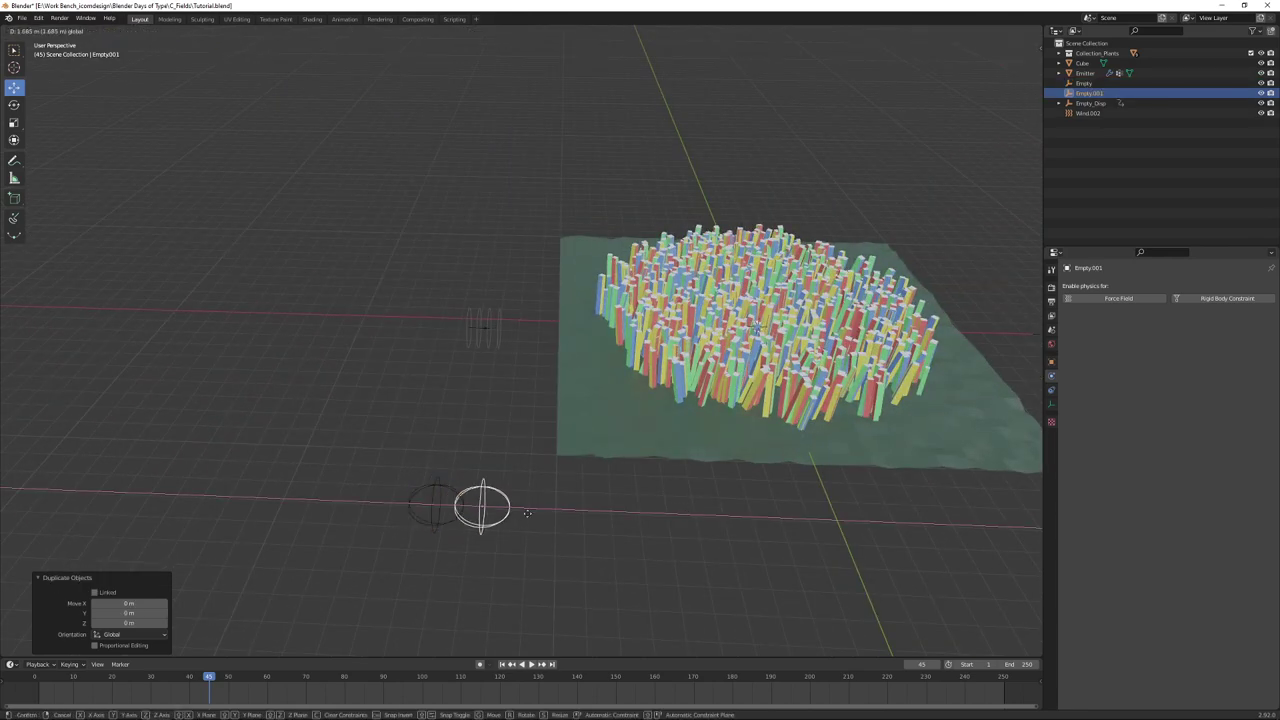
left_click(609, 534)
middle_click_drag(609, 534, 666, 526)
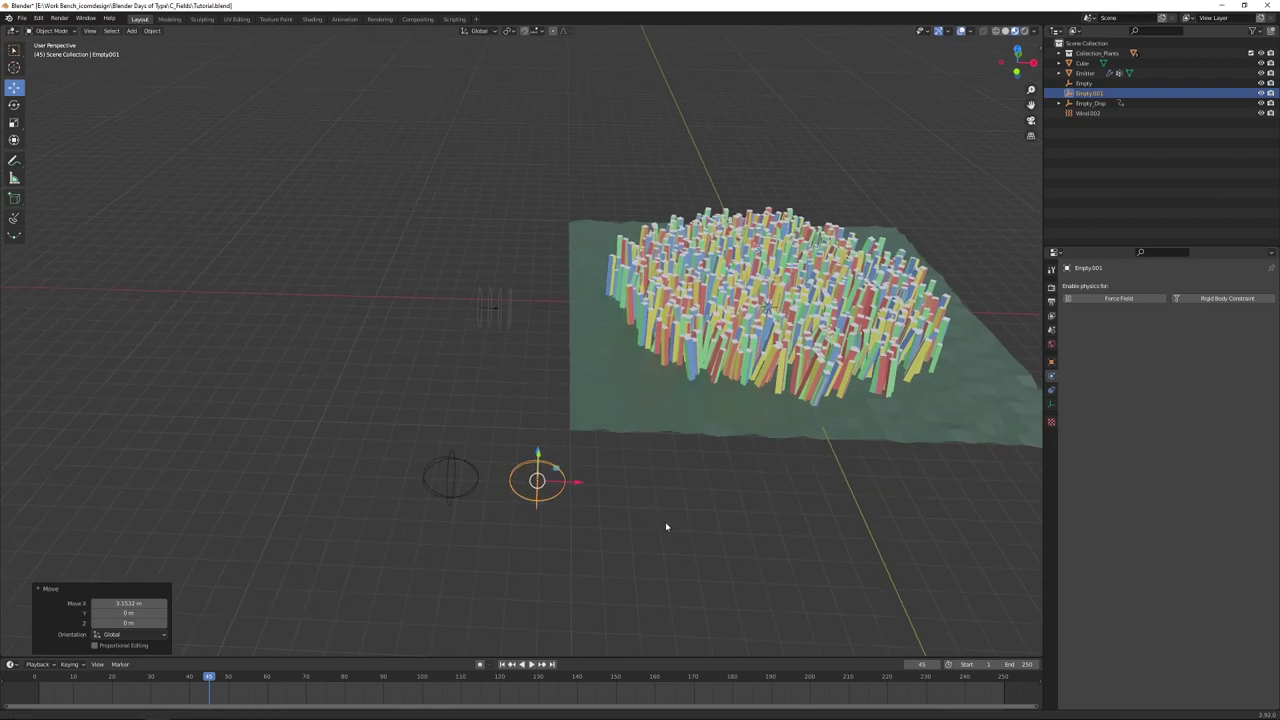
Step: Rename the original sphere empty as Empty_Strength
left_click(451, 477)
double_click(1086, 84)
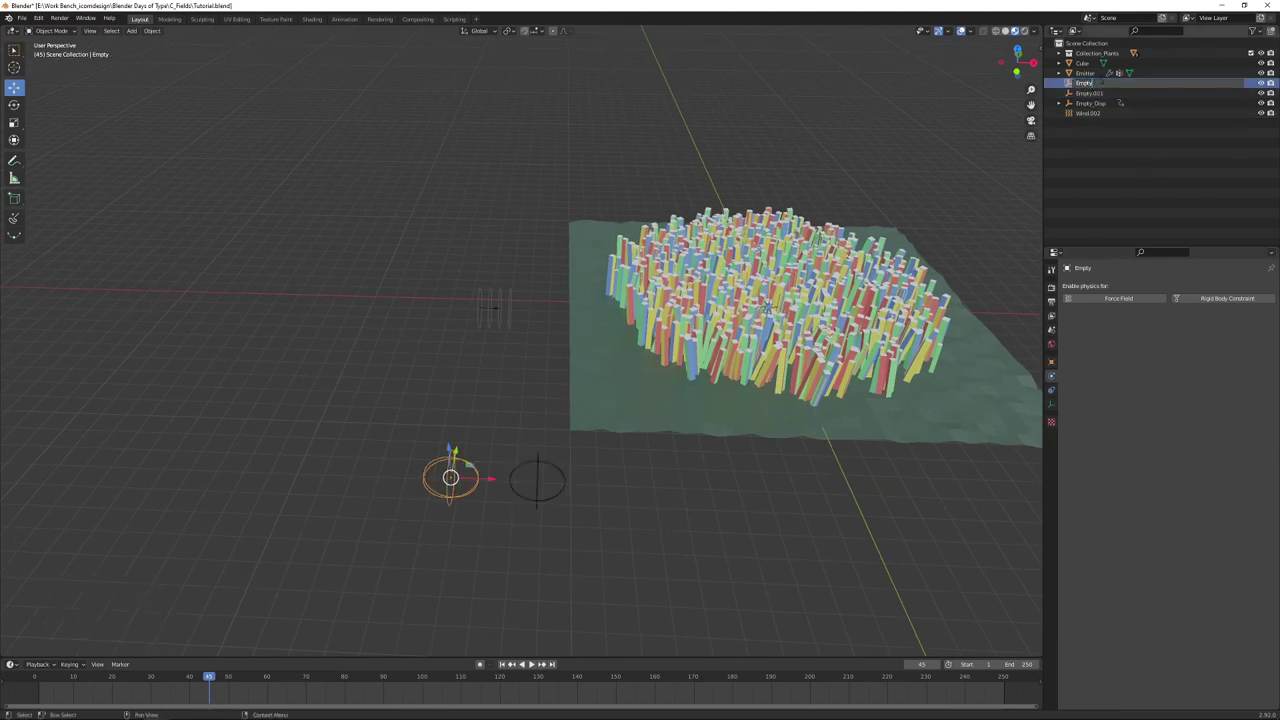
type("_W")
key("Return")
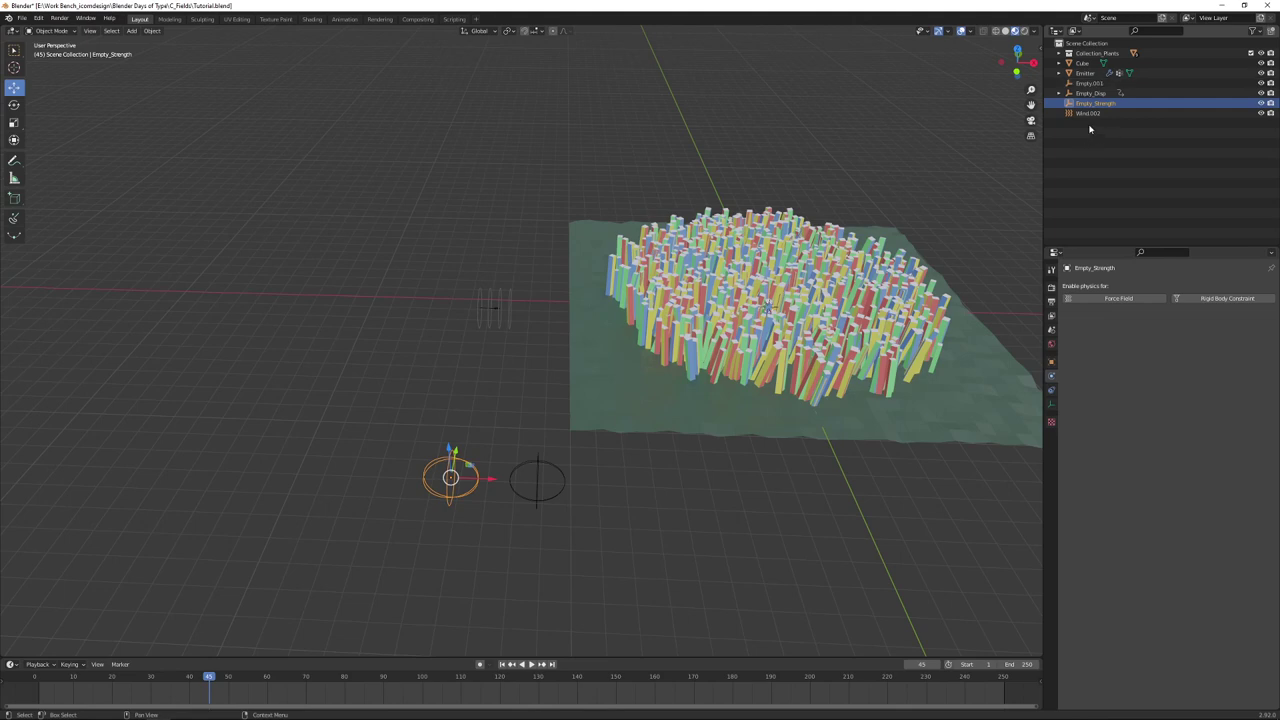
Step: Rename the duplicated sphere empty as Empty_Power
left_click(1093, 86)
double_click(1093, 84)
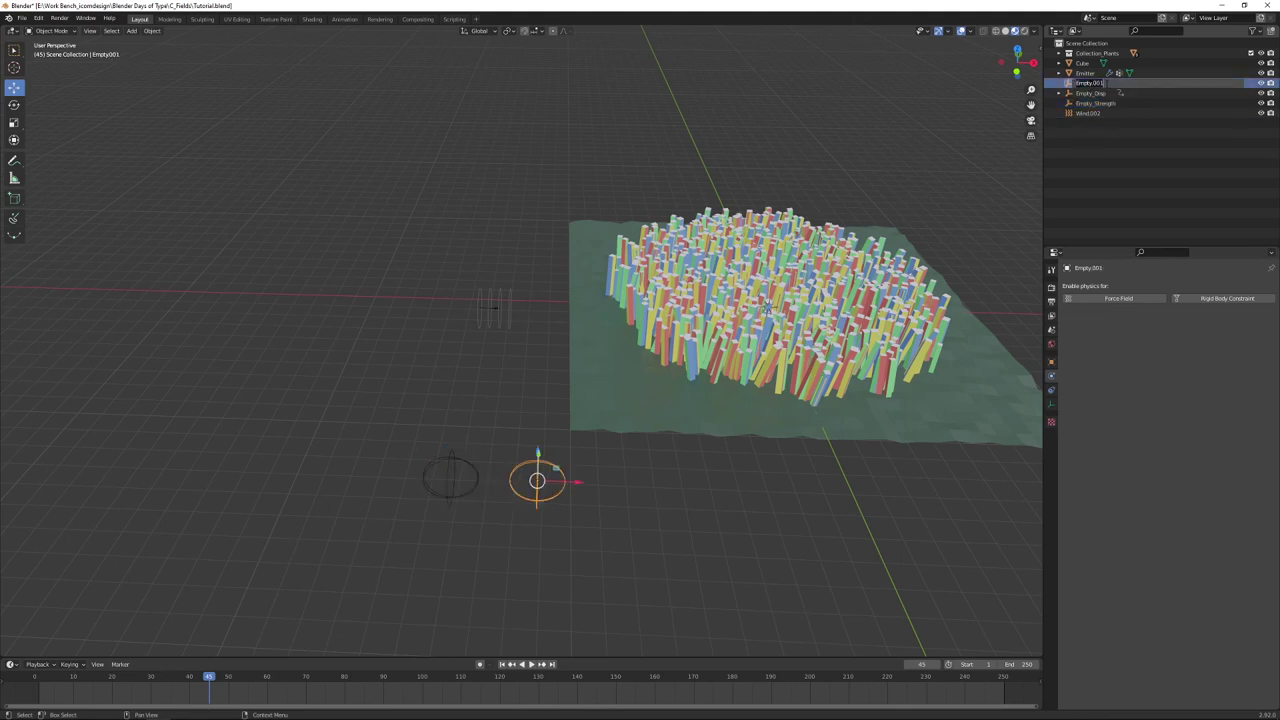
key("BackSpace")
type("_Pu")
type("wer")
key("Return")
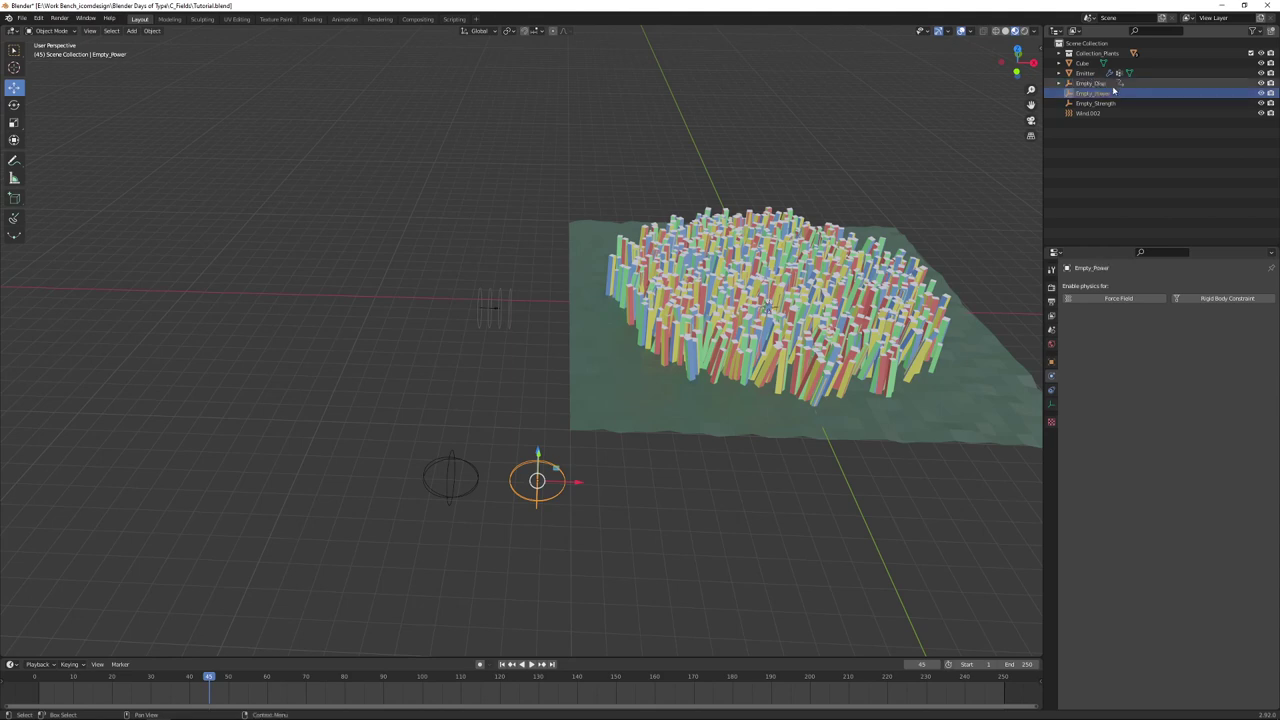
Step: Add a driver to the wind field's Strength that uses the Z Location of Empty_Strength as its input variable
middle_click_drag(831, 420, 688, 502)
left_click(482, 334)
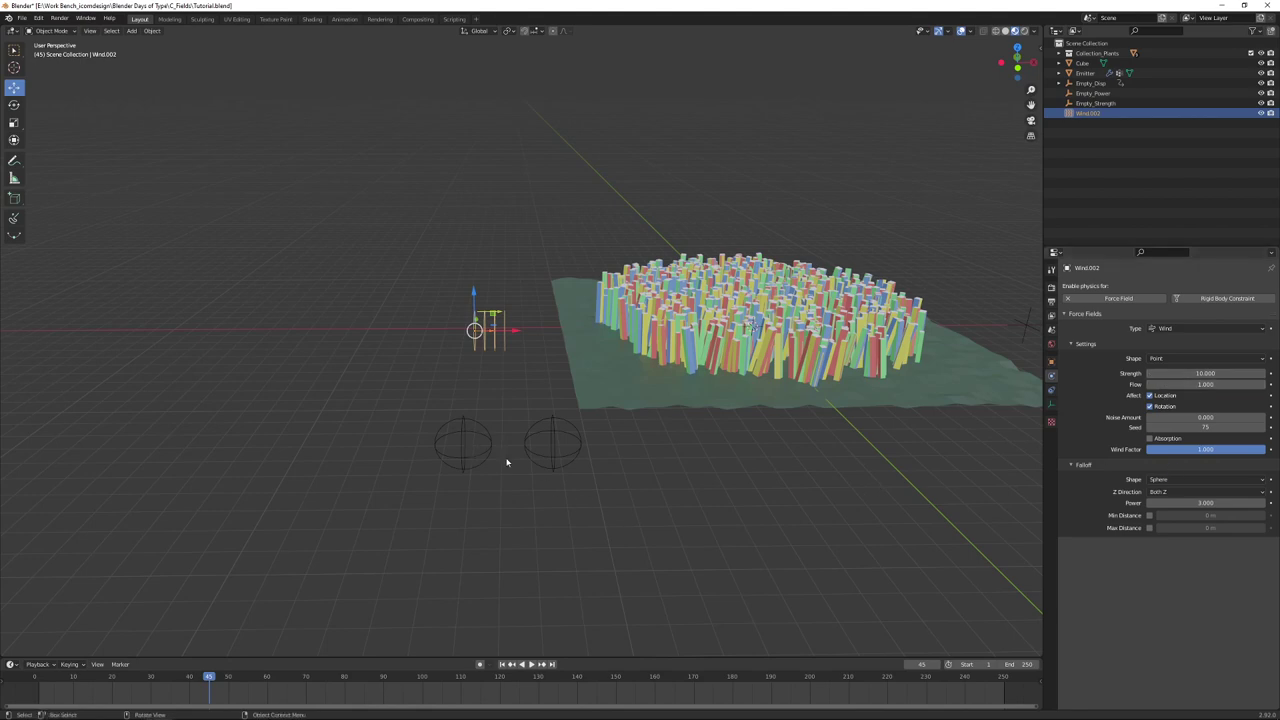
right_click(1203, 373)
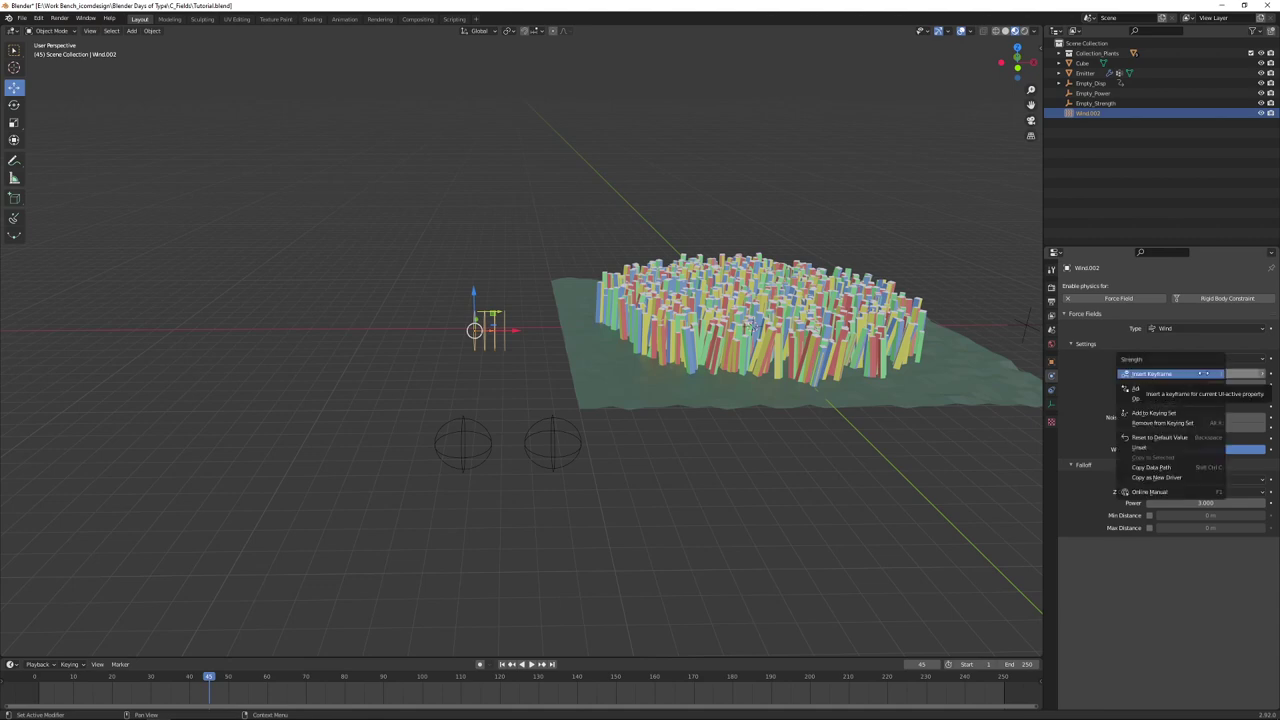
left_click(1176, 388)
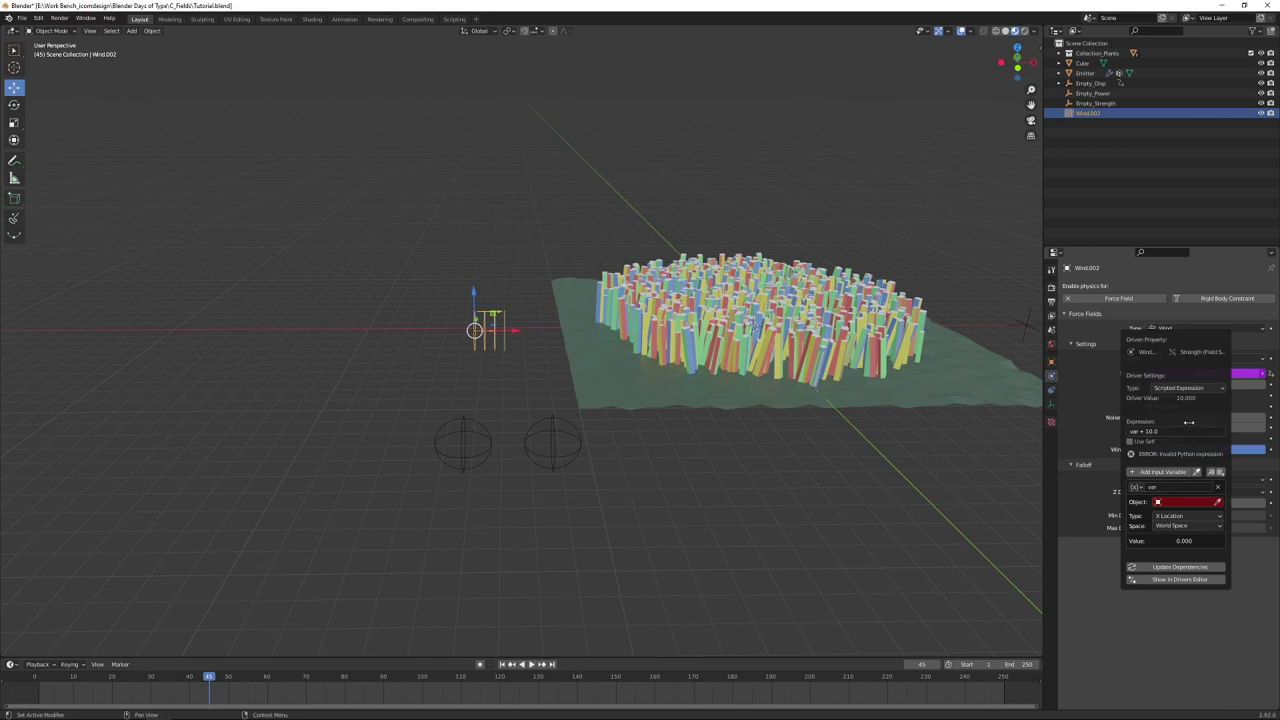
left_click(1181, 501)
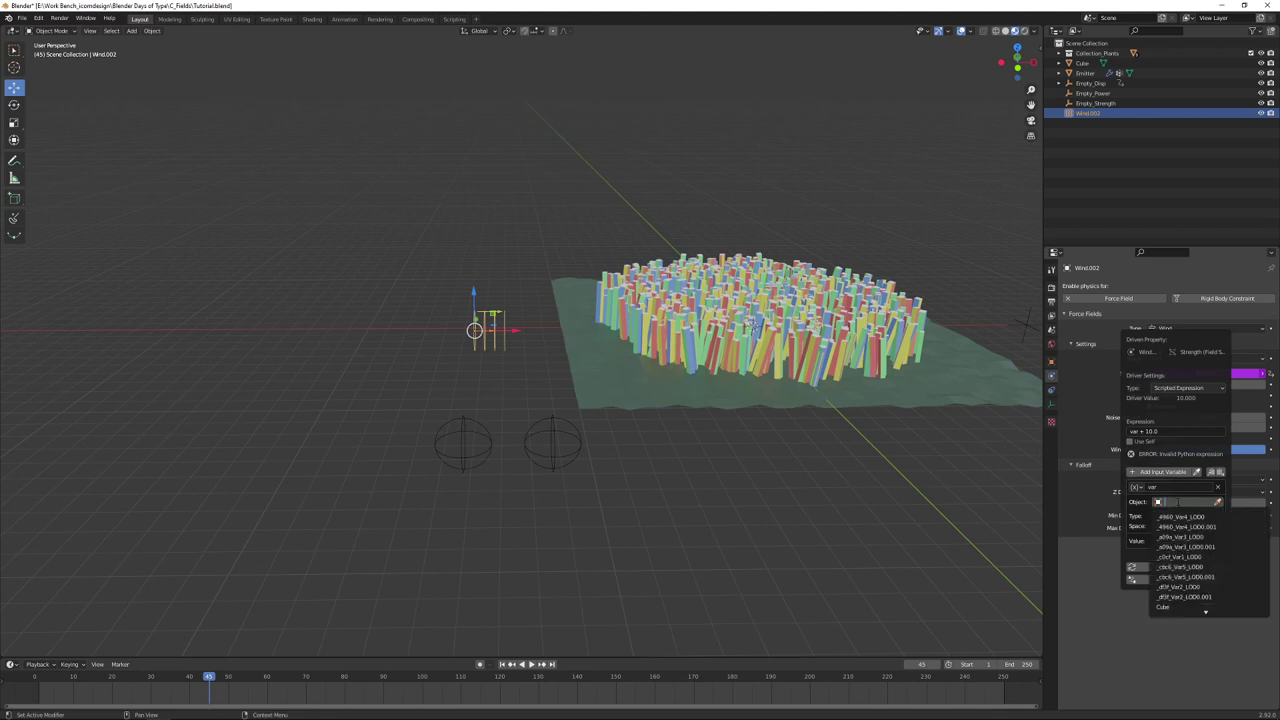
type("ength")
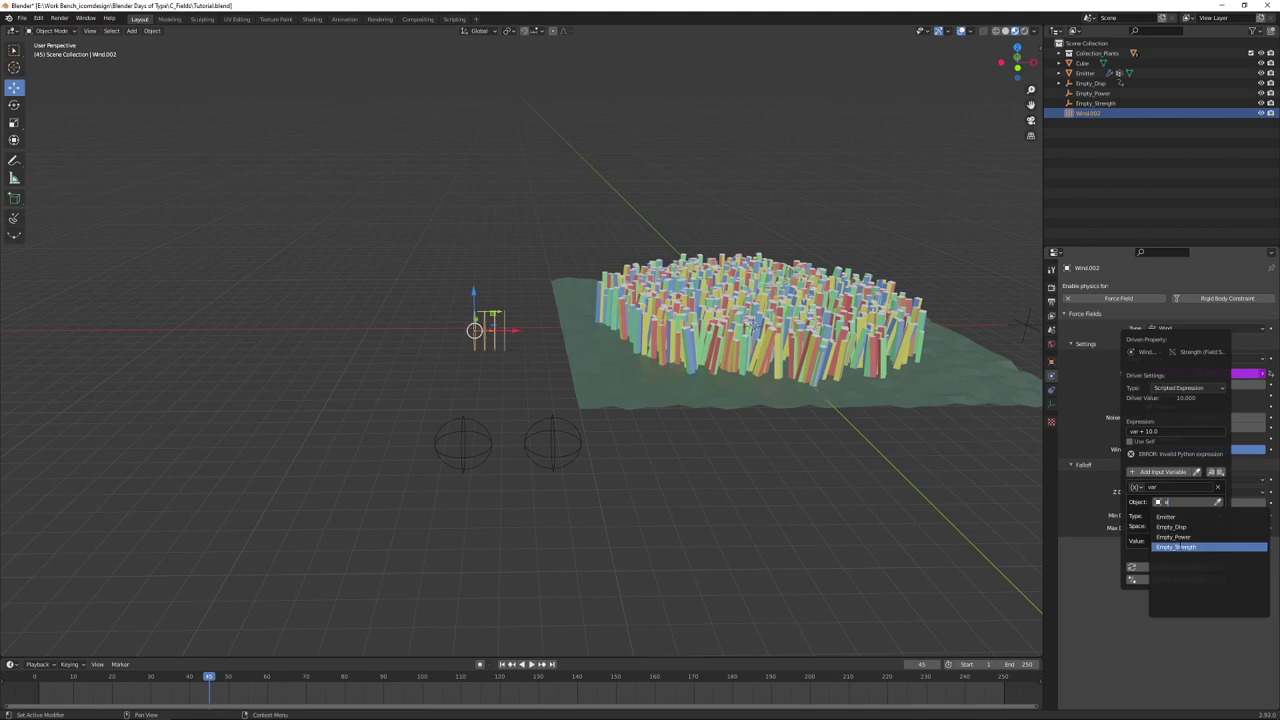
left_click(1175, 546)
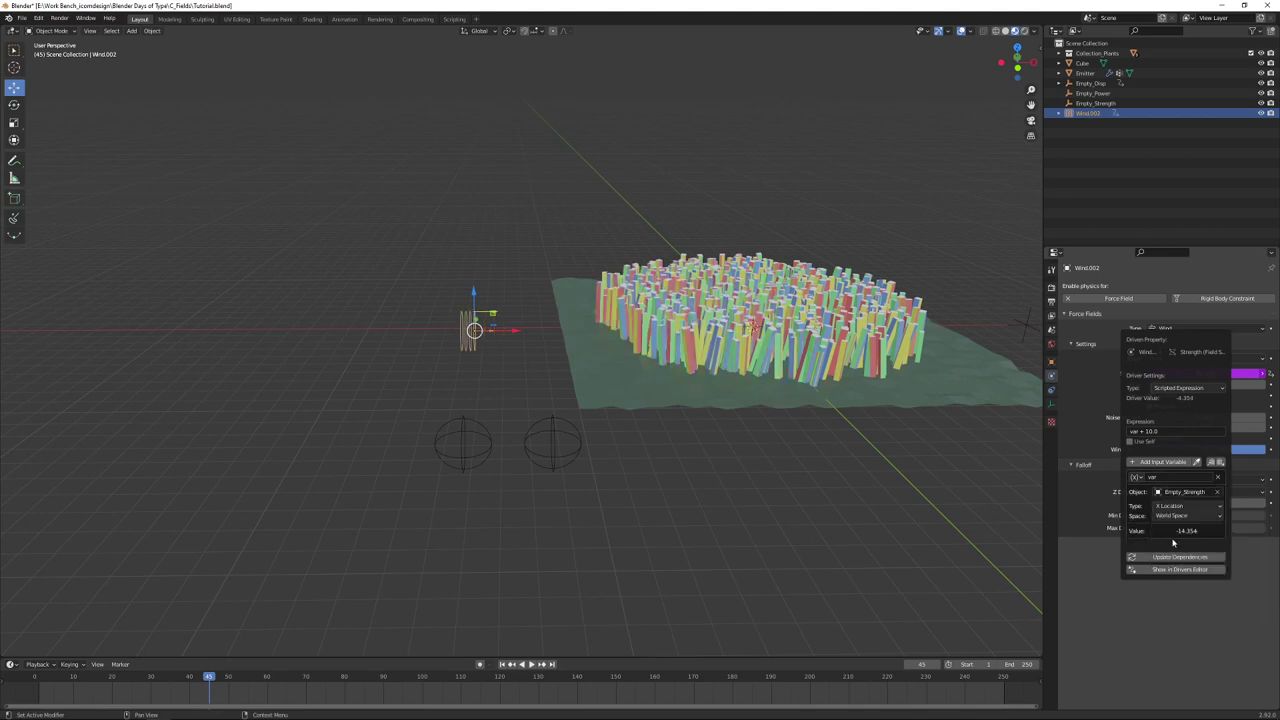
left_click(1195, 507)
left_click(1201, 539)
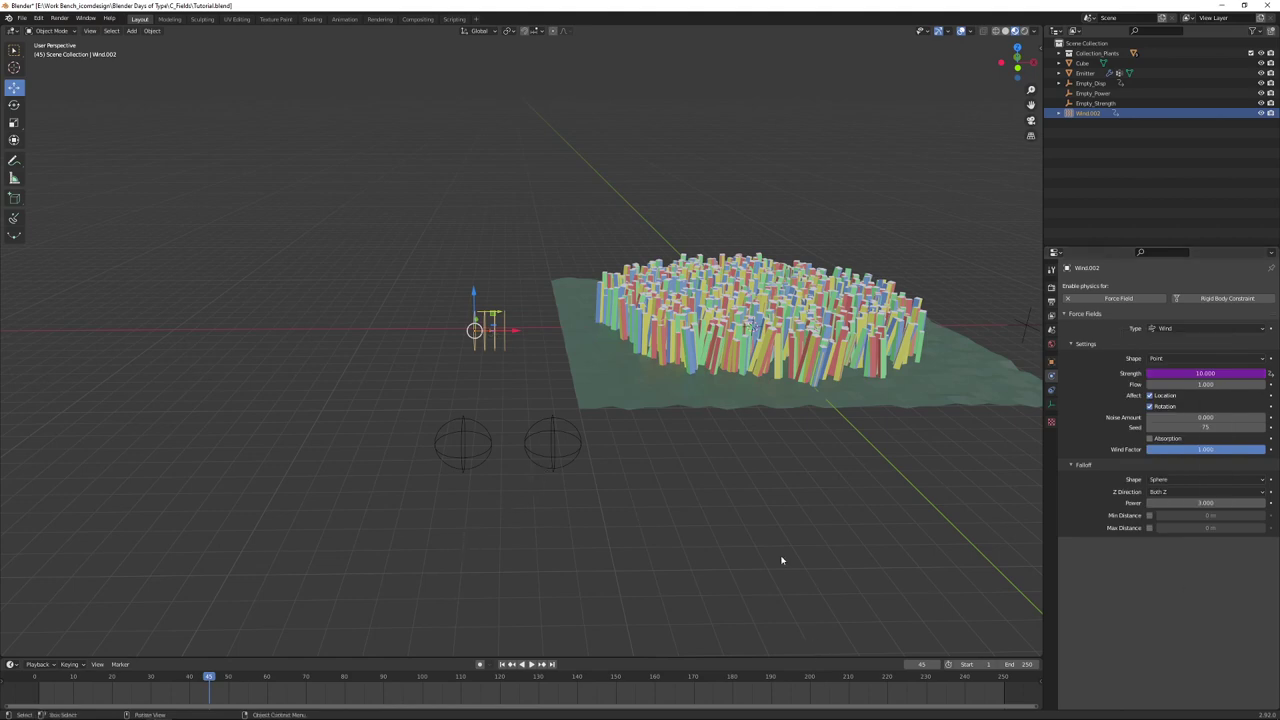
Step: Add a driver to the wind field's falloff Power using the Z Location of Empty_Power, and update its dependencies
right_click(1199, 503)
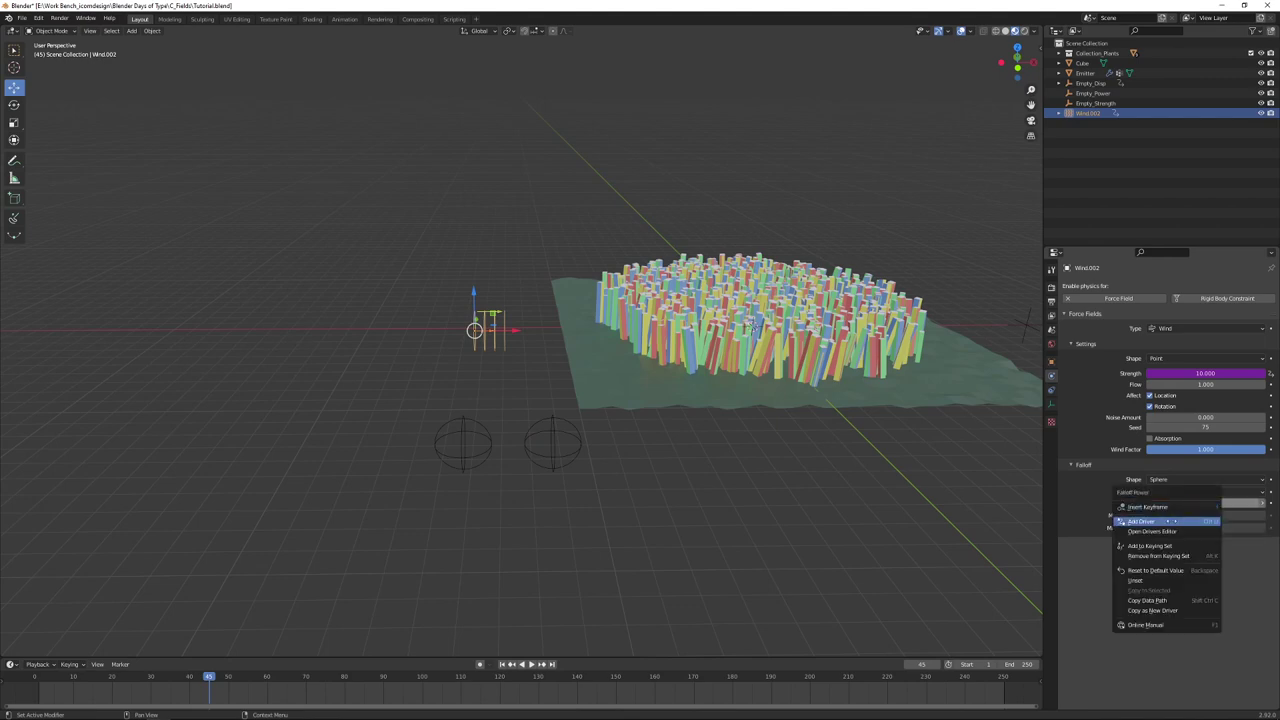
left_click(1143, 521)
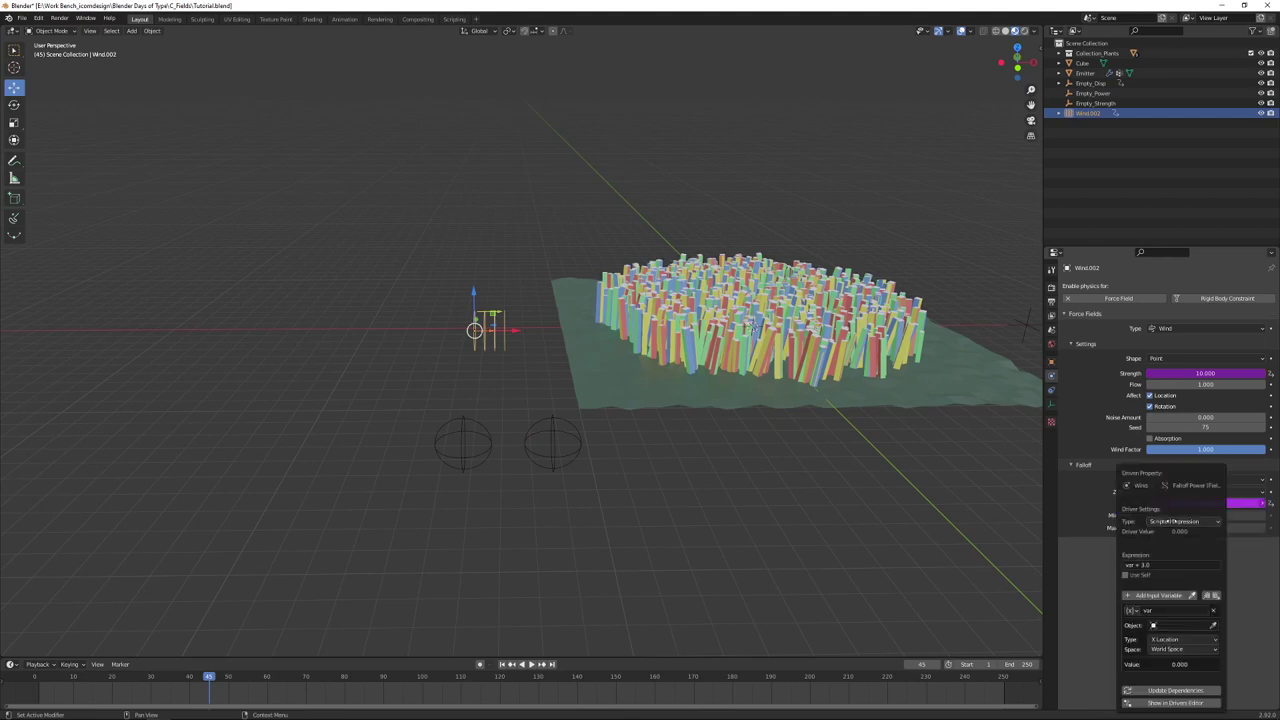
left_click(1160, 627)
type("em")
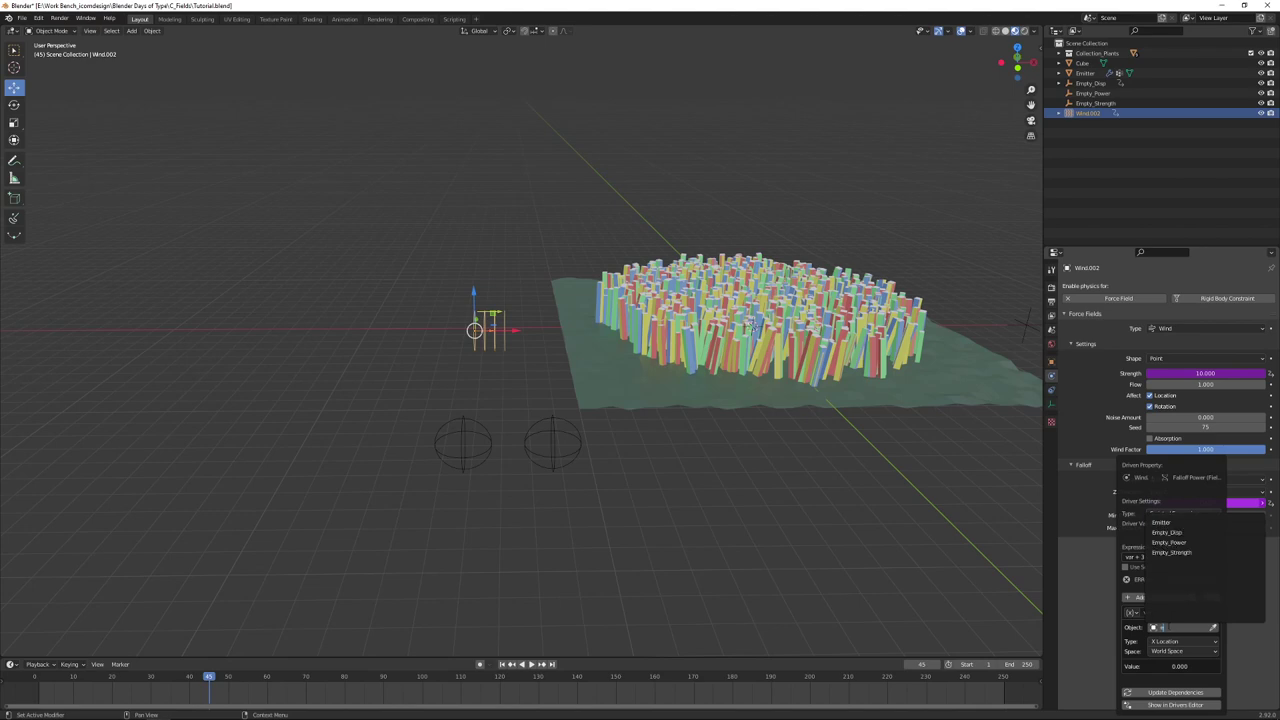
left_click(1169, 542)
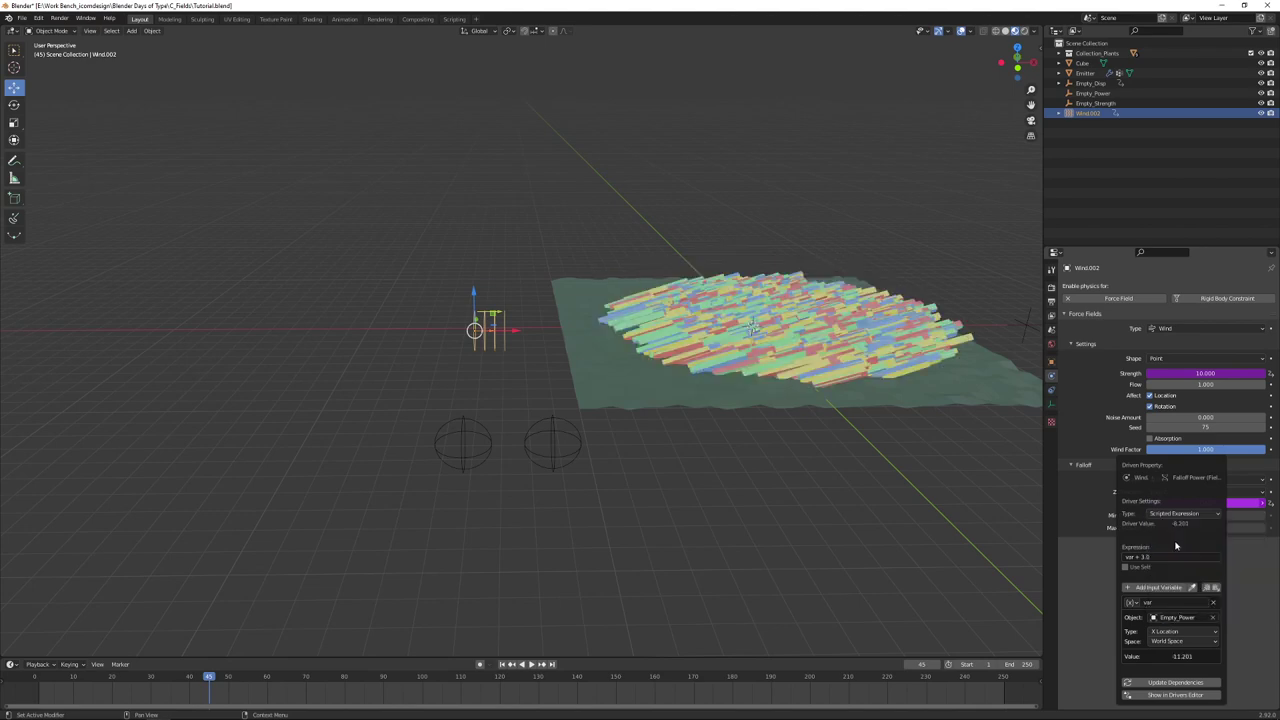
left_click(1185, 633)
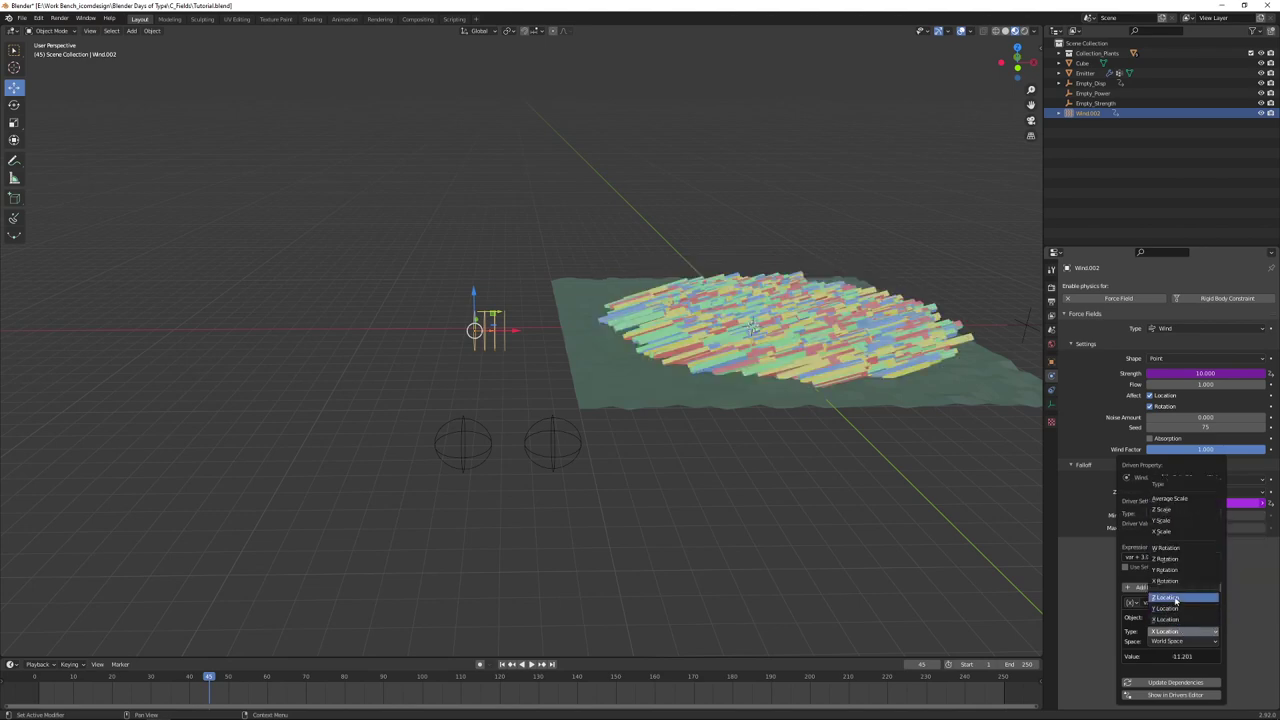
left_click(1176, 603)
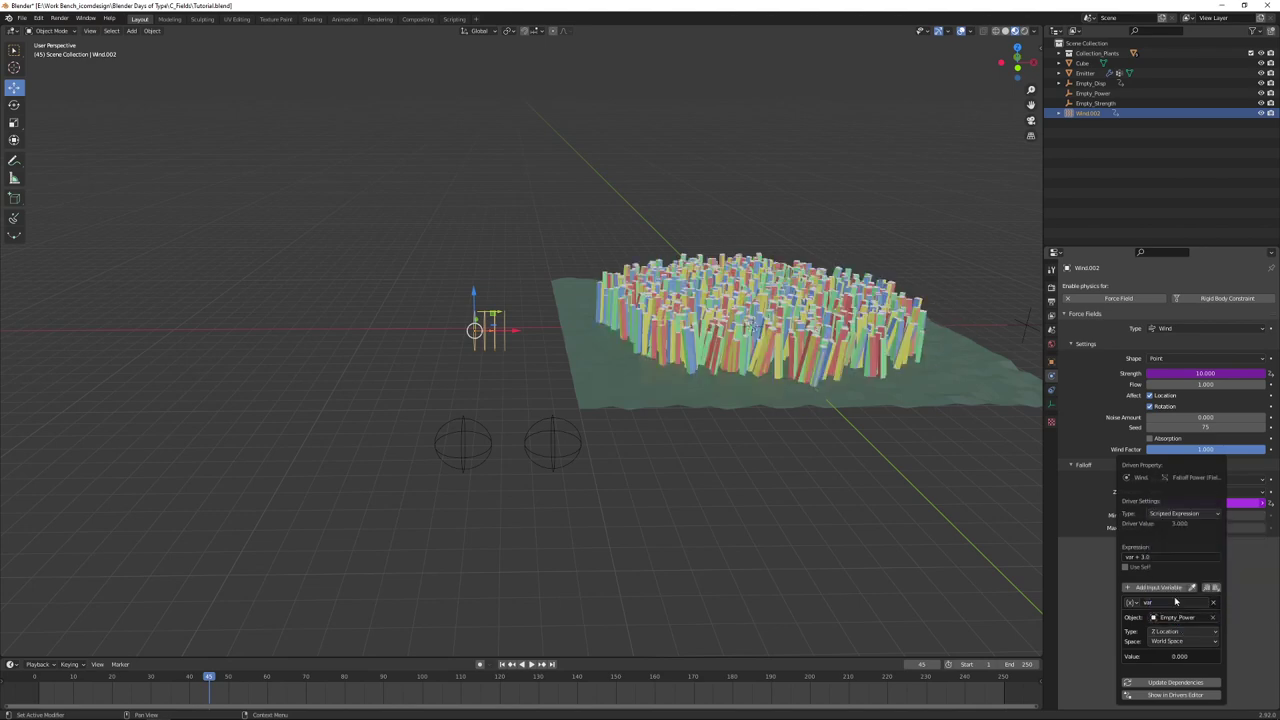
left_click(1163, 681)
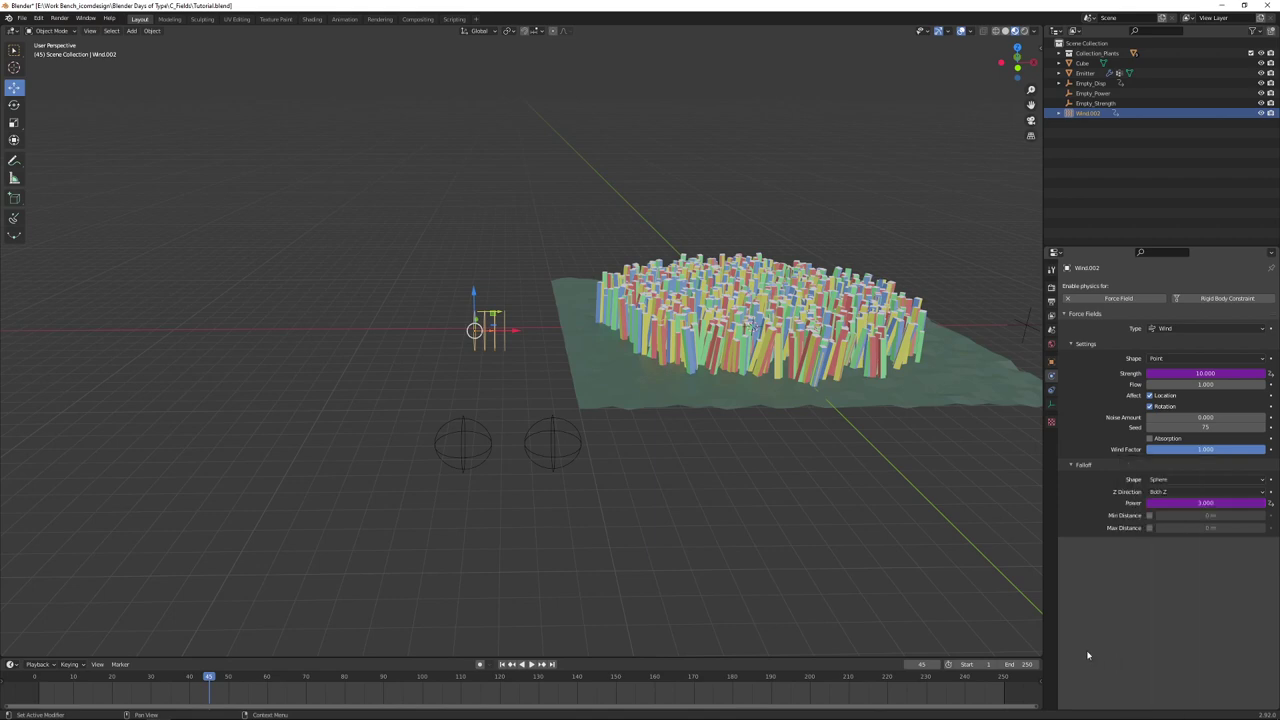
Step: Lock the X and Y location, rotation and scale of Empty_Strength and Empty_Power, leaving only Z location free
left_click(453, 418)
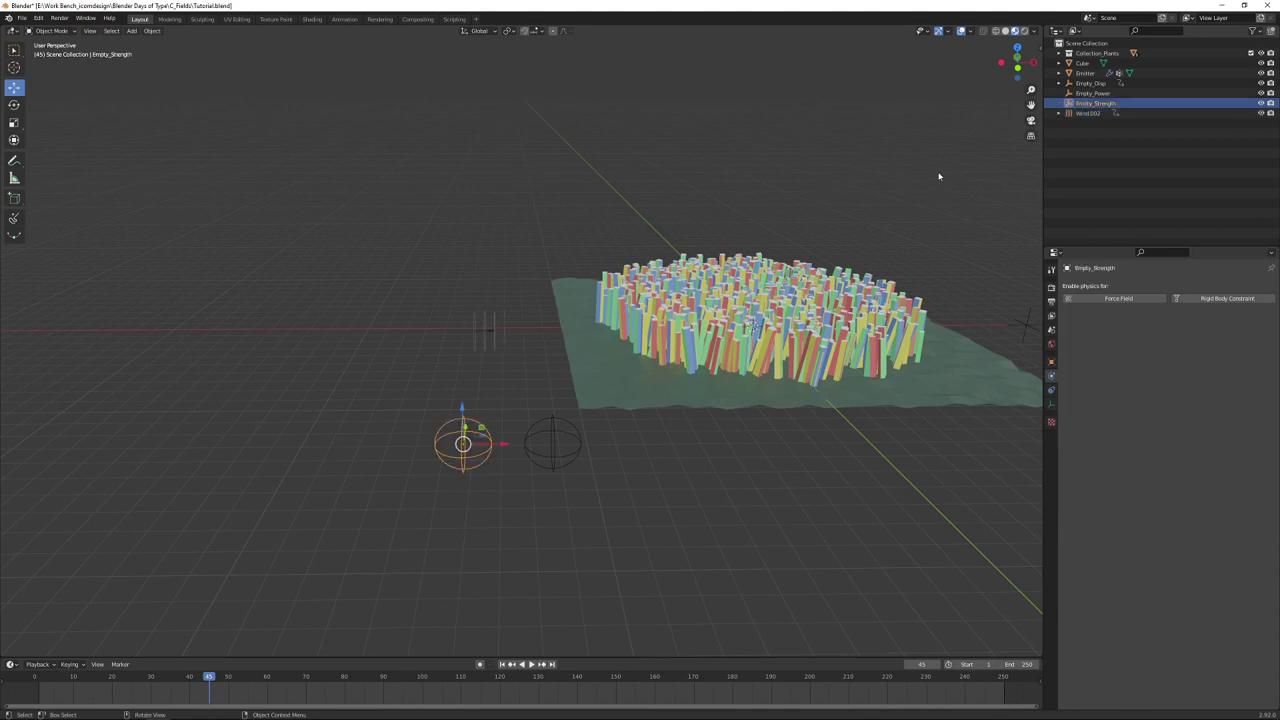
key("n")
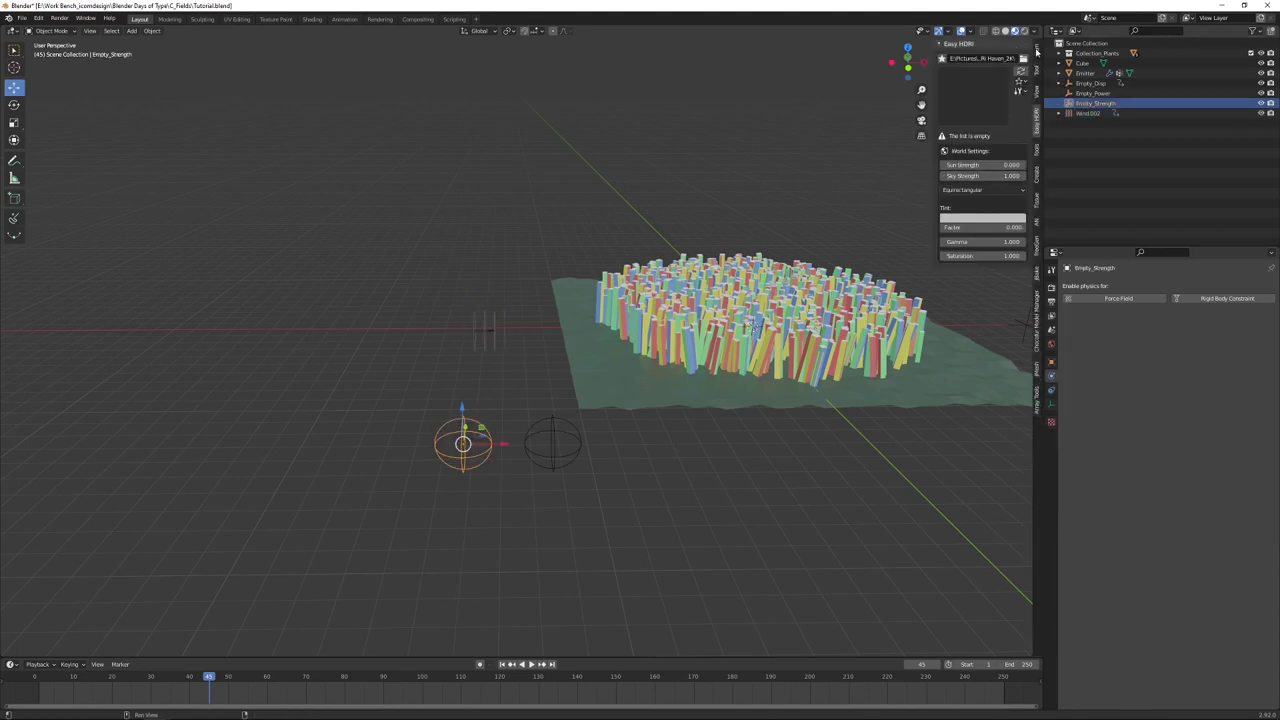
left_click(1037, 52)
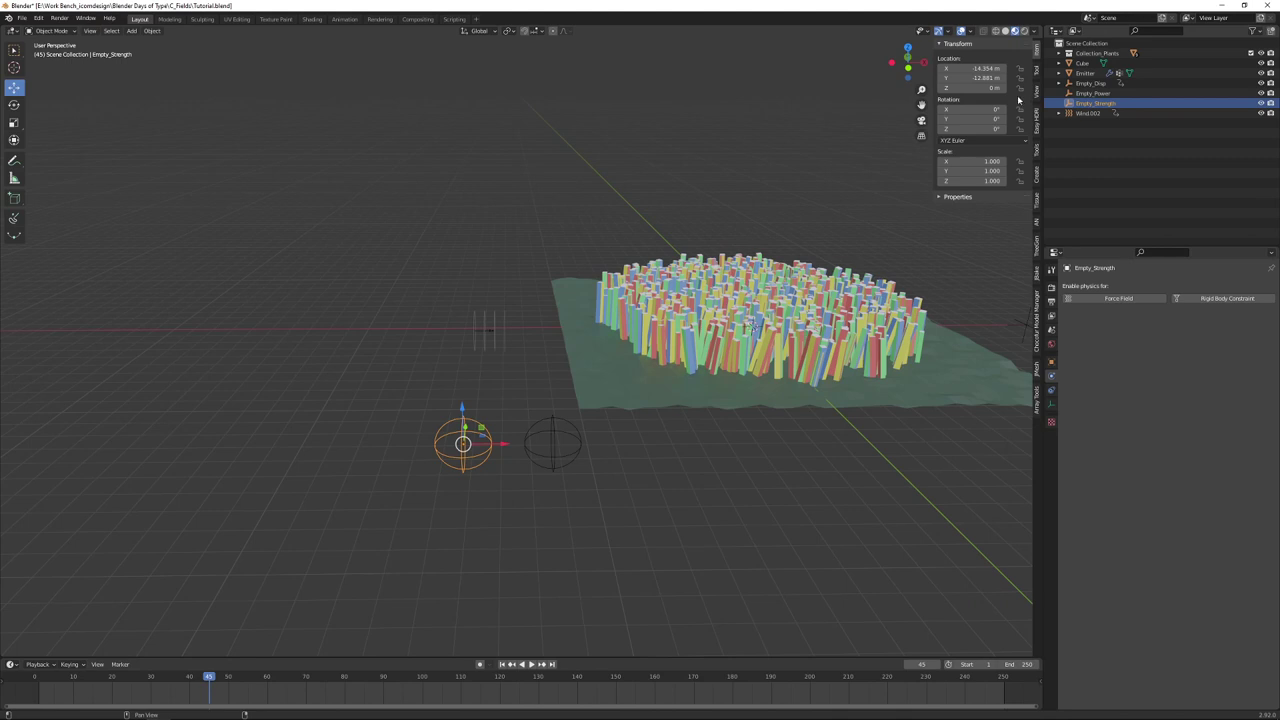
left_click_drag(1022, 112, 1022, 182)
left_click(555, 453)
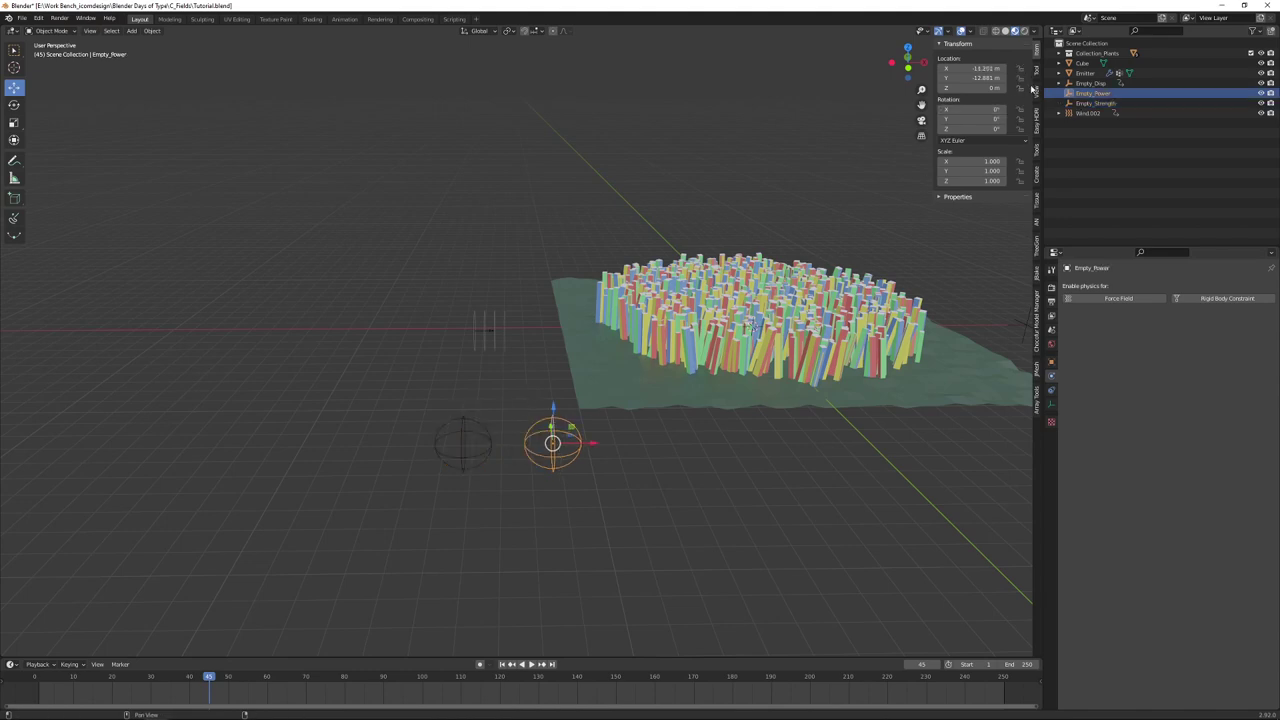
left_click_drag(1020, 68, 1023, 131)
Step: Split the properties area horizontally and turn its lower part into a 3D Viewport
right_click(1043, 553)
left_click(1050, 560)
left_click(1100, 517)
left_click(1056, 524)
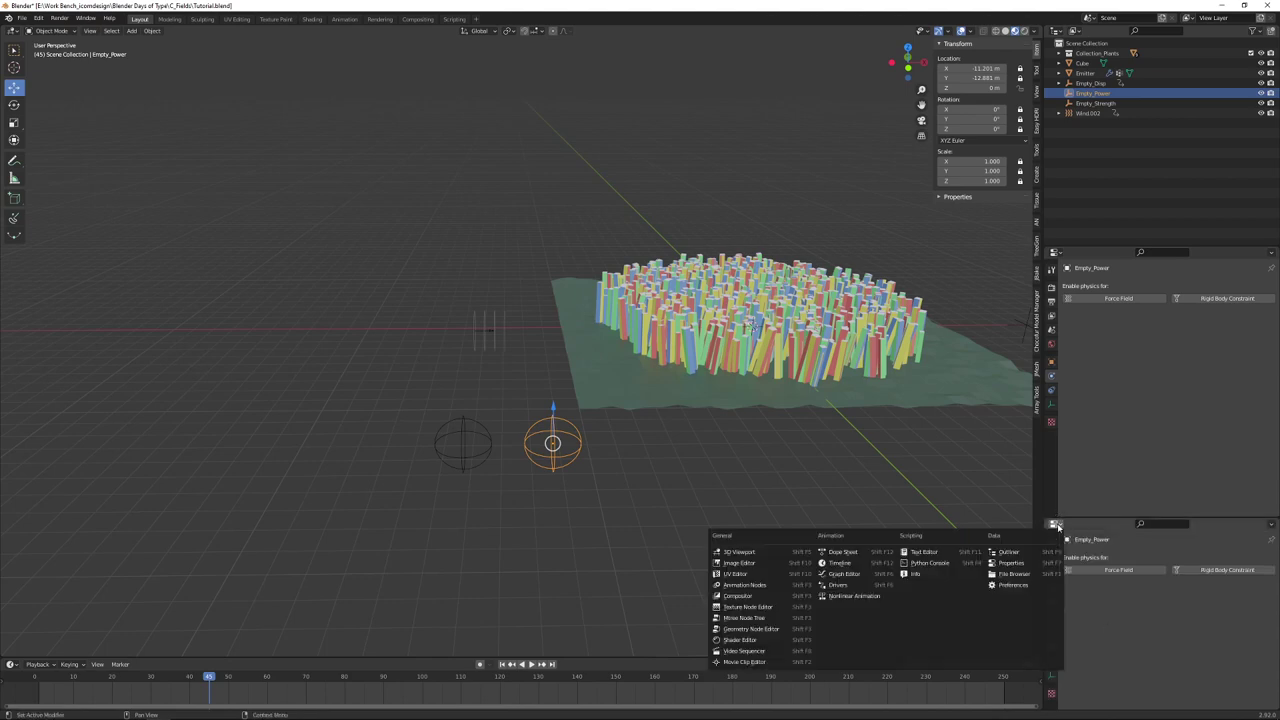
left_click(740, 552)
Step: Set the small viewport to front orthographic view, frame both sphere empties in it and select each one there
key("KP_1")
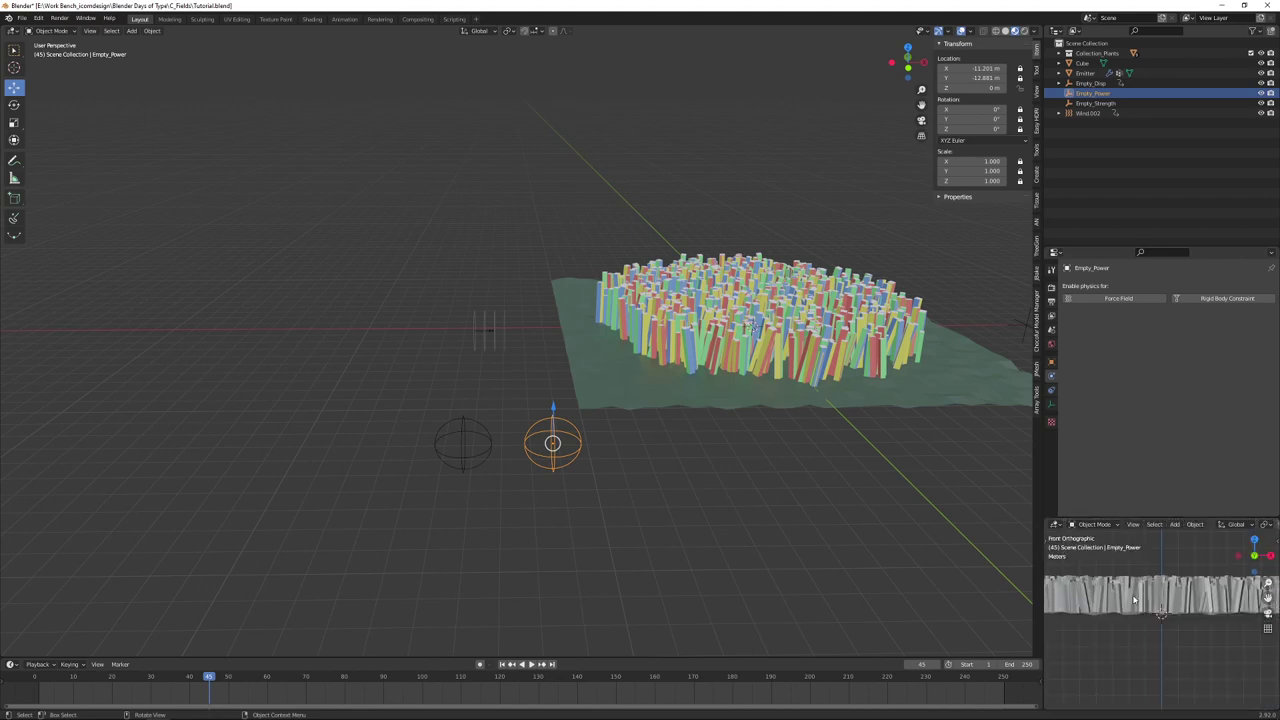
scroll(1103, 615, "down", 3)
middle_click_drag(1103, 615, 1180, 635, "shift")
scroll(1186, 639, "up", 2)
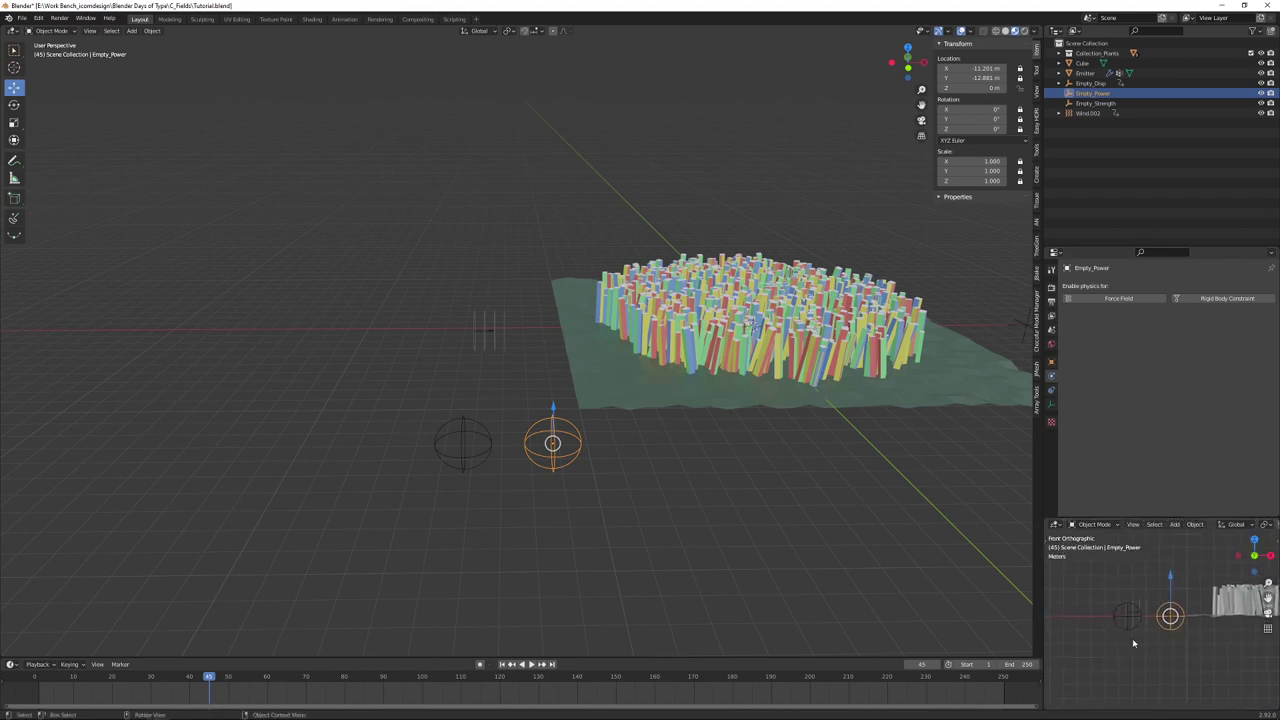
left_click(1117, 620)
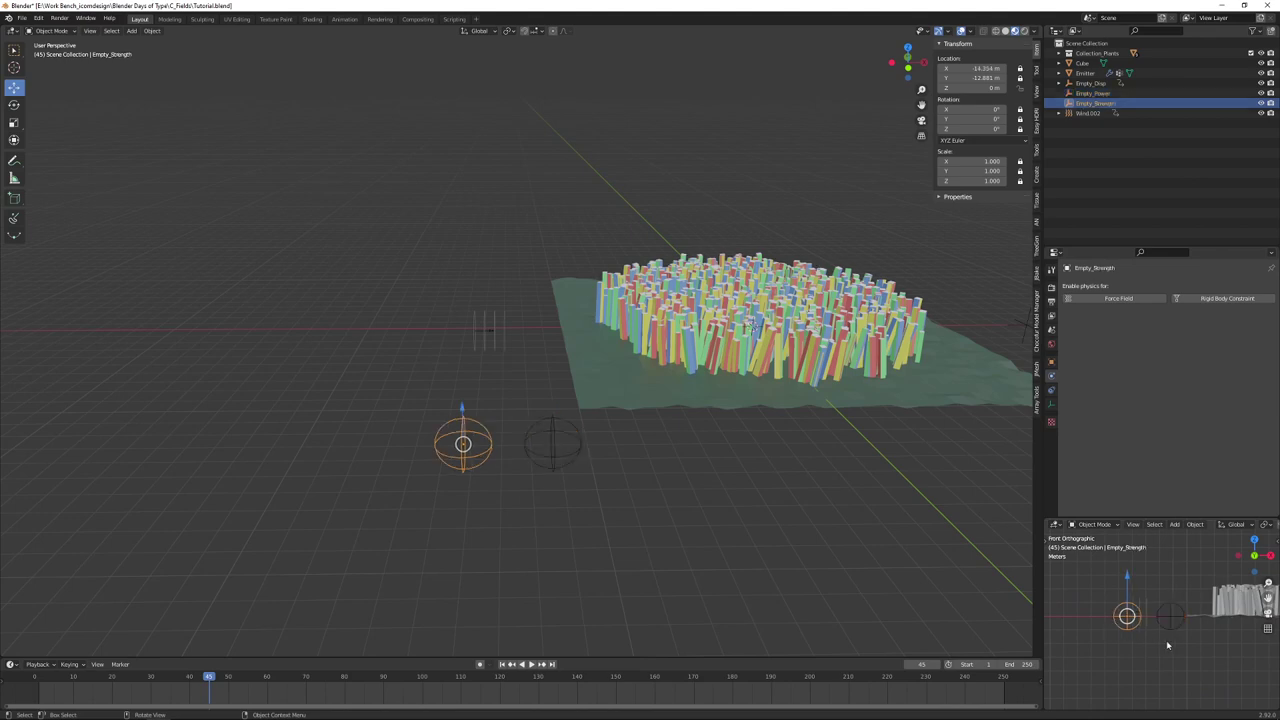
left_click(1175, 630)
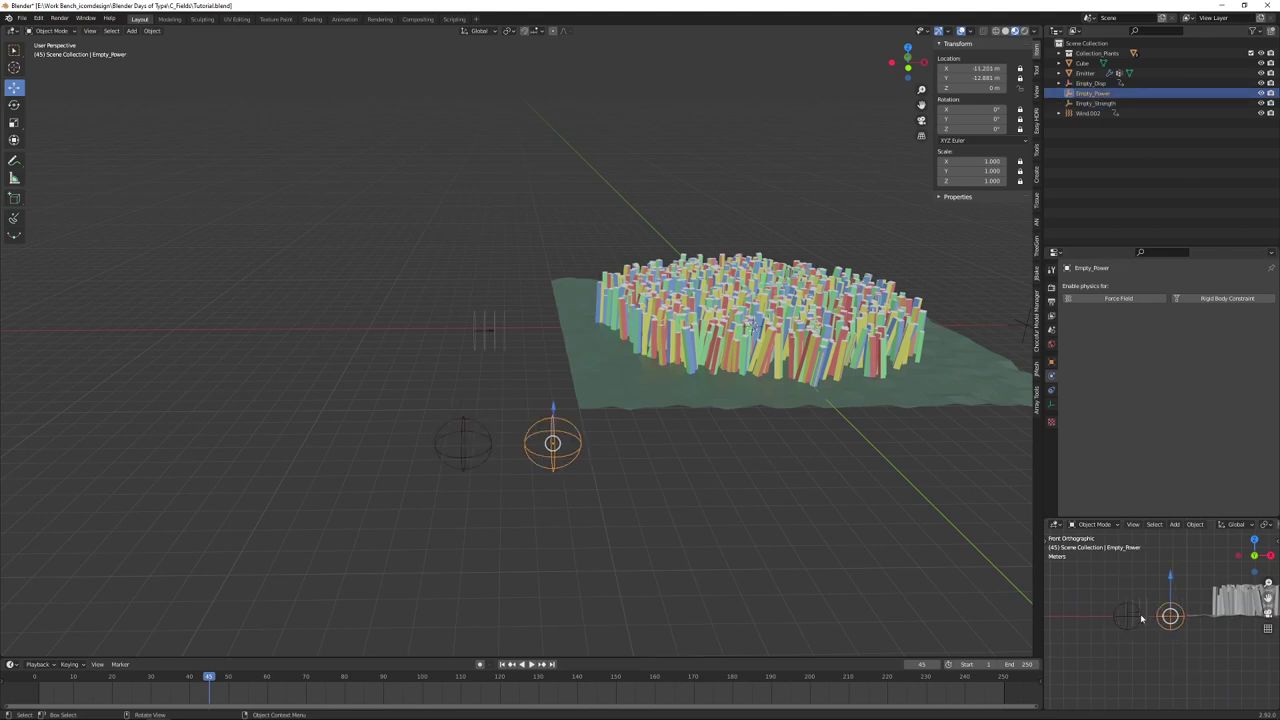
Step: Add a cube empty and move it along X to about -19.6 m, beyond the wind force field
left_click(490, 335)
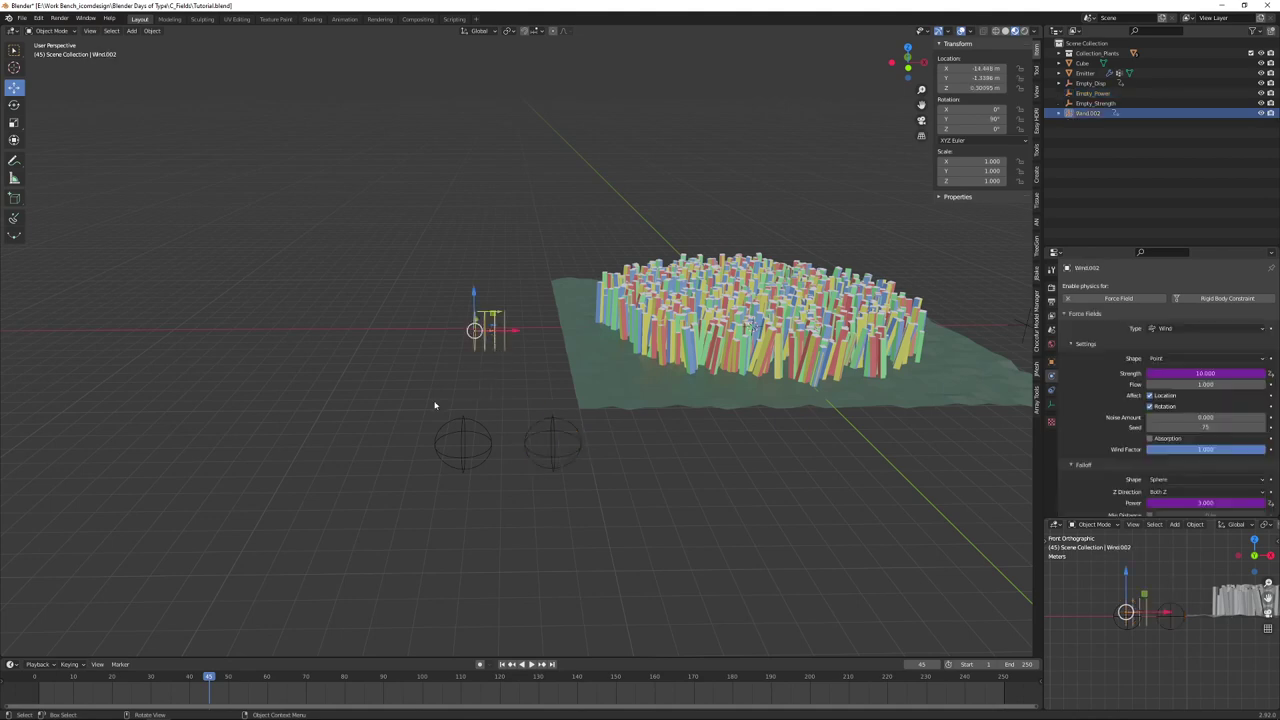
left_click(603, 503)
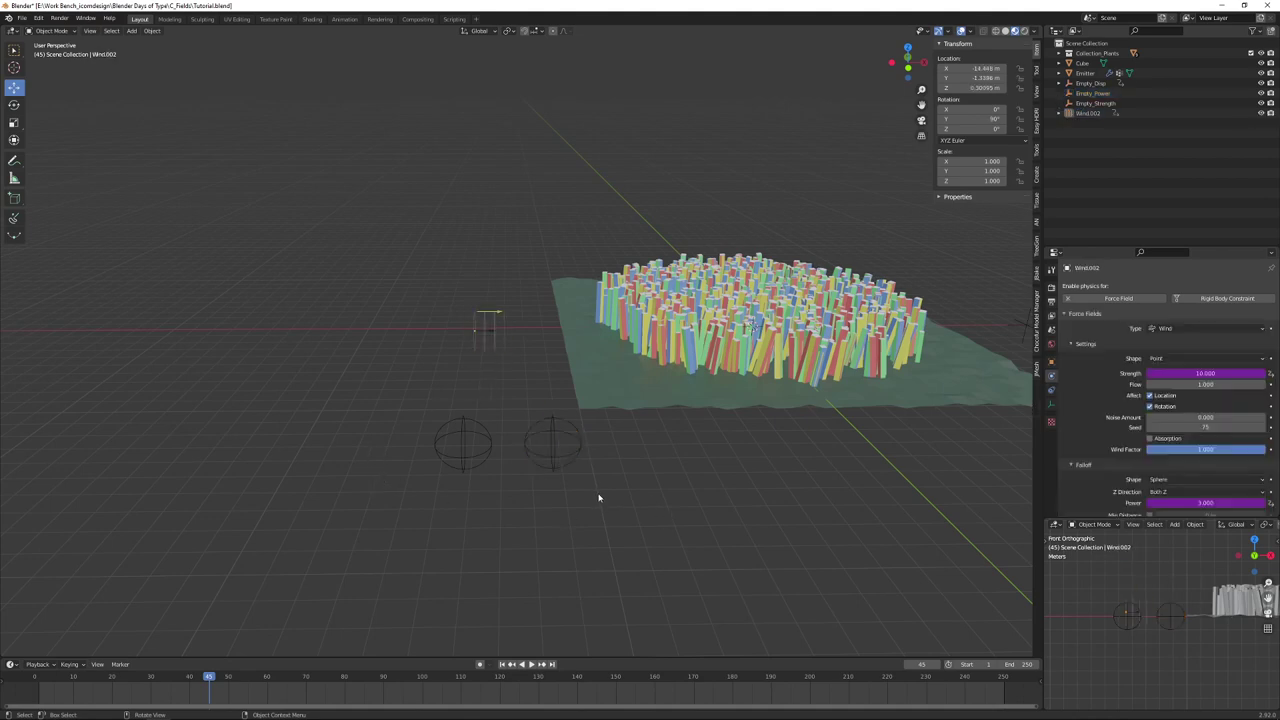
key("shift+a")
mouse_move(592, 500)
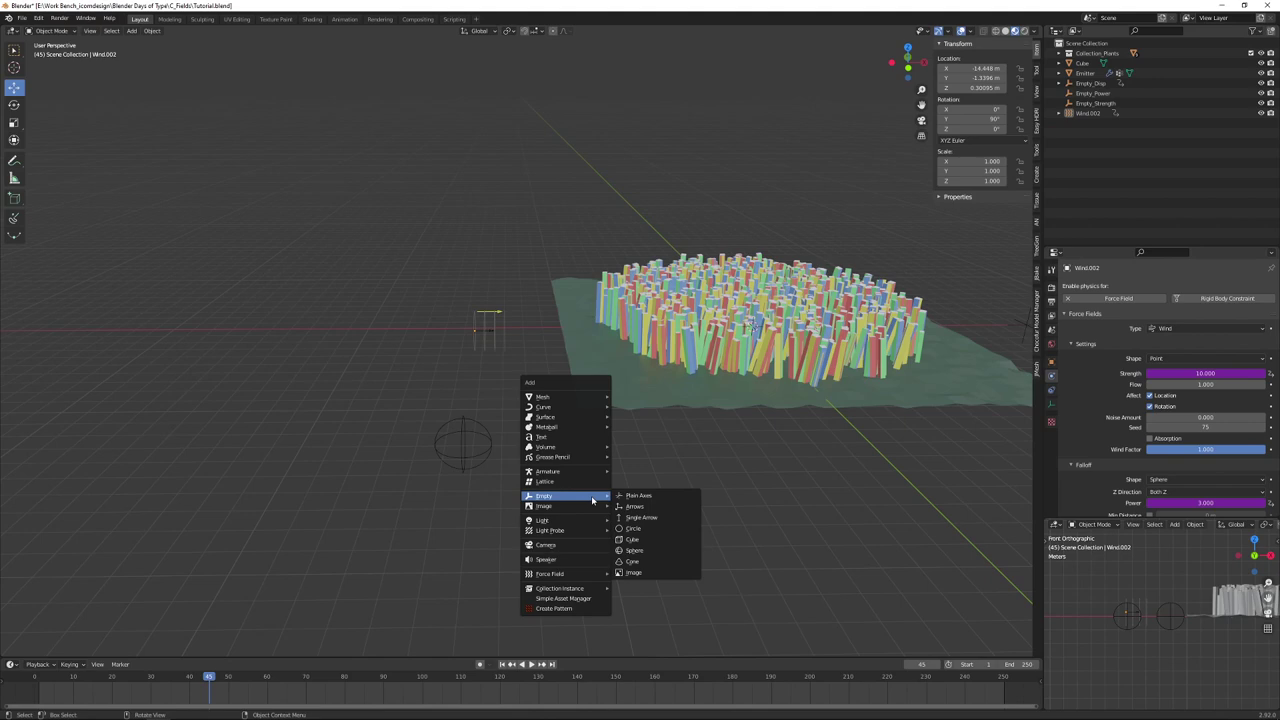
left_click(632, 539)
key("g")
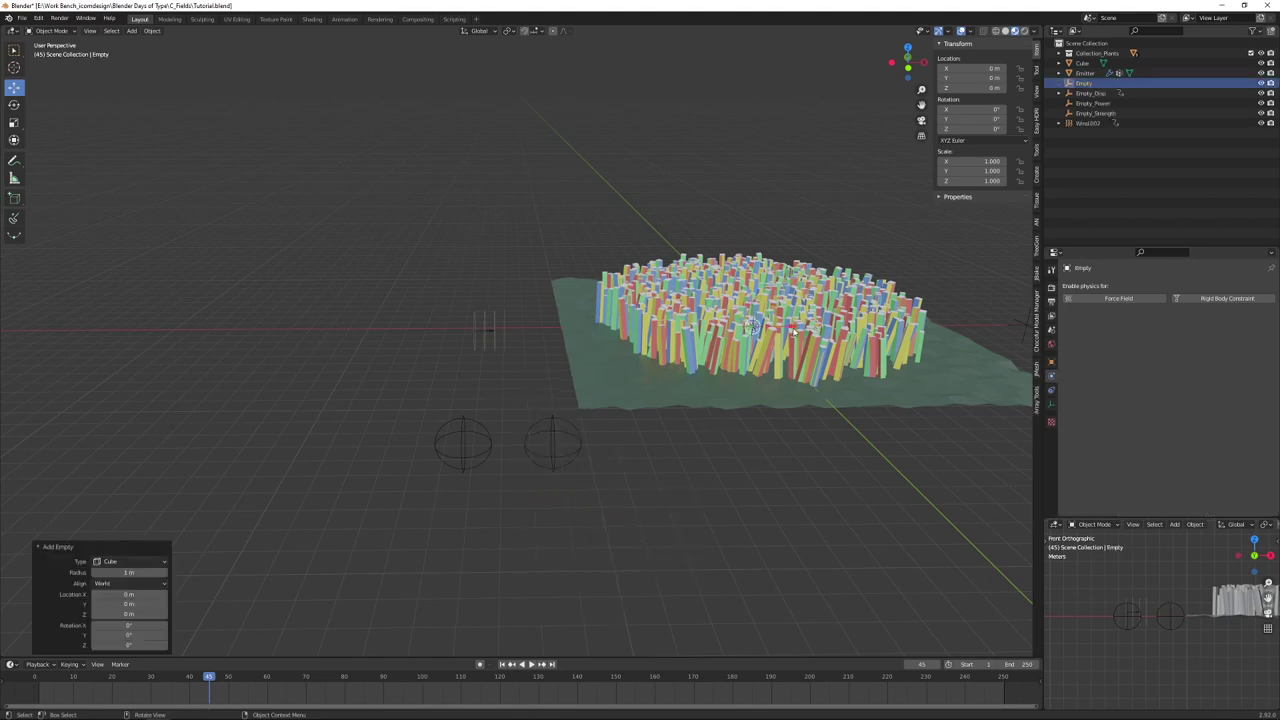
key("x")
left_click(426, 338)
Step: Move the cube empty along Y to about -15.6 m, beside the sphere empties
middle_click_drag(426, 338, 392, 360)
key("g")
key("y")
left_click(395, 500)
middle_click_drag(395, 500, 434, 514)
key("g")
key("y")
left_click(543, 594)
middle_click_drag(543, 594, 657, 539)
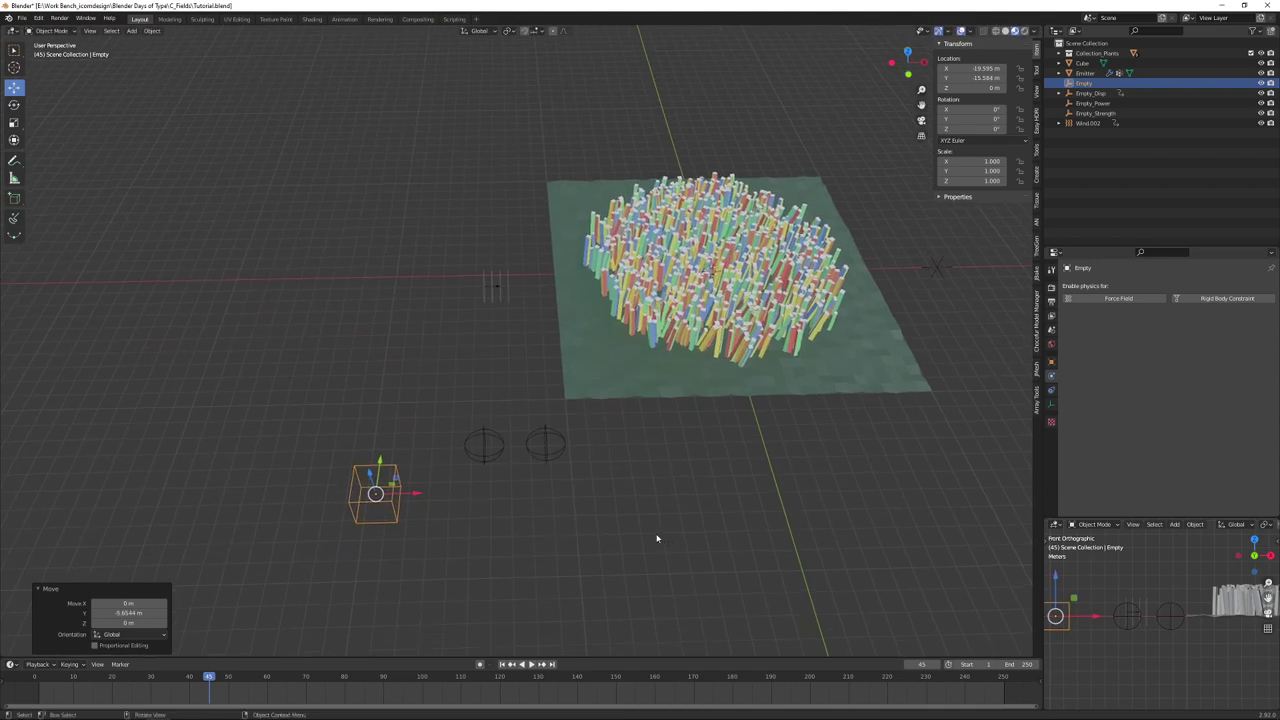
Step: Parent the wind force field to the cube empty as Object, and shift the empty about 0.11 m along negative X
left_click(492, 287, "shift")
left_click(390, 489, "shift")
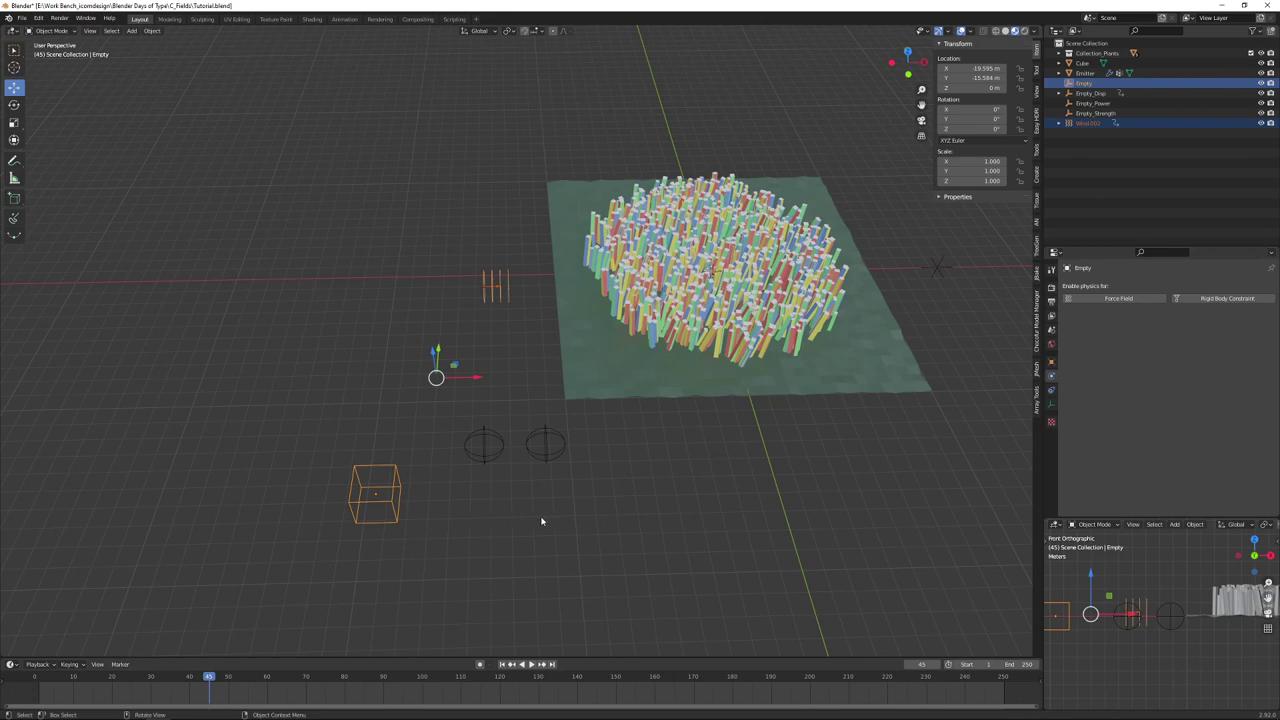
key("ctrl+p")
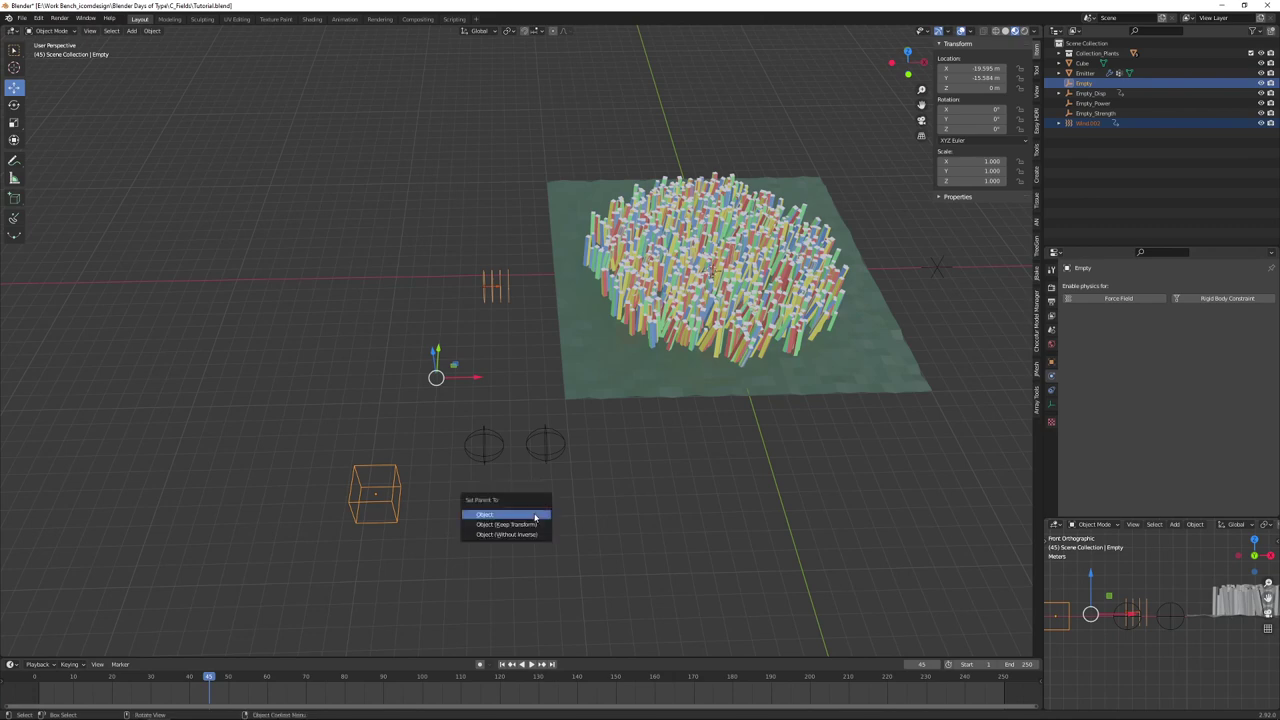
left_click(523, 517)
middle_click_drag(549, 509, 429, 534)
left_click(507, 322)
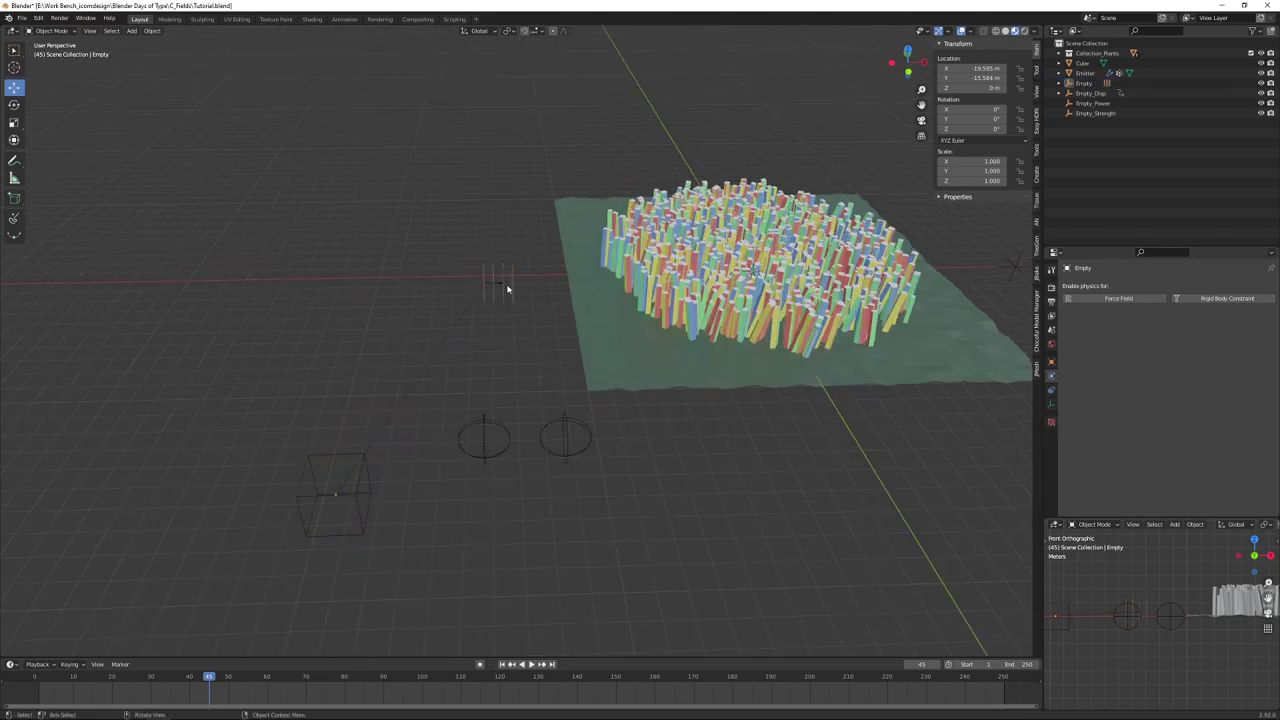
left_click(362, 520)
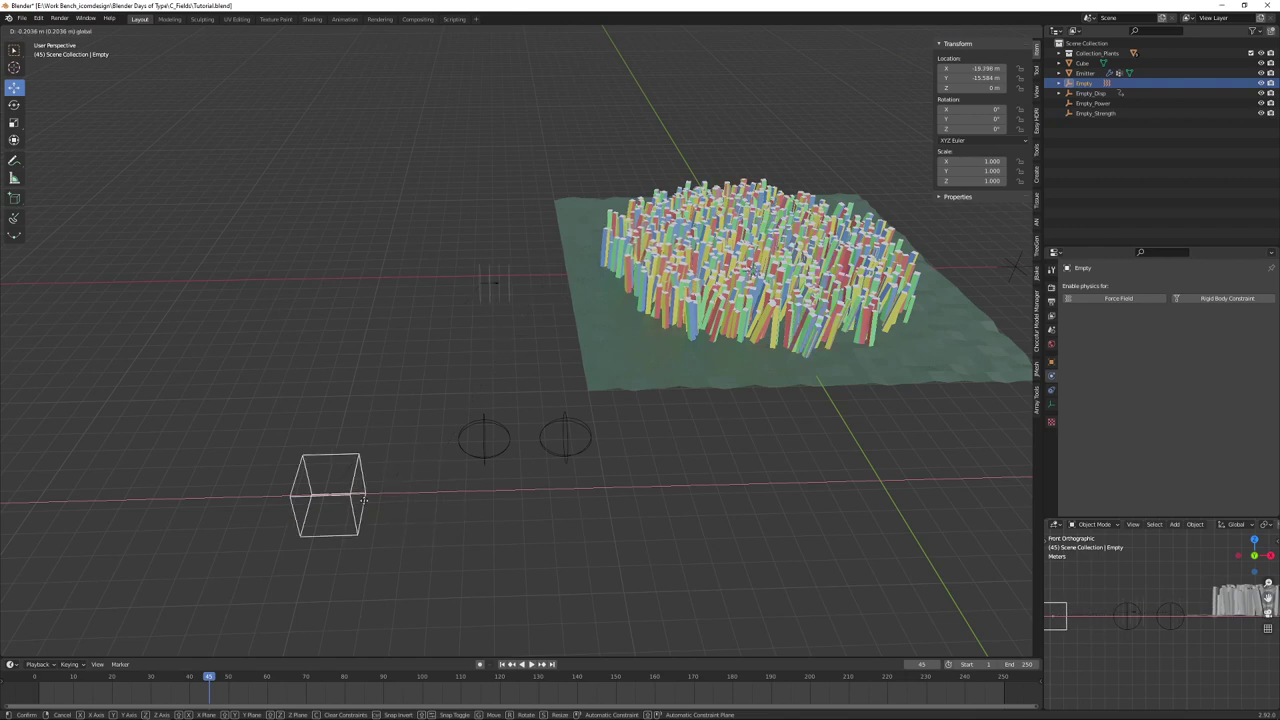
left_click(378, 504)
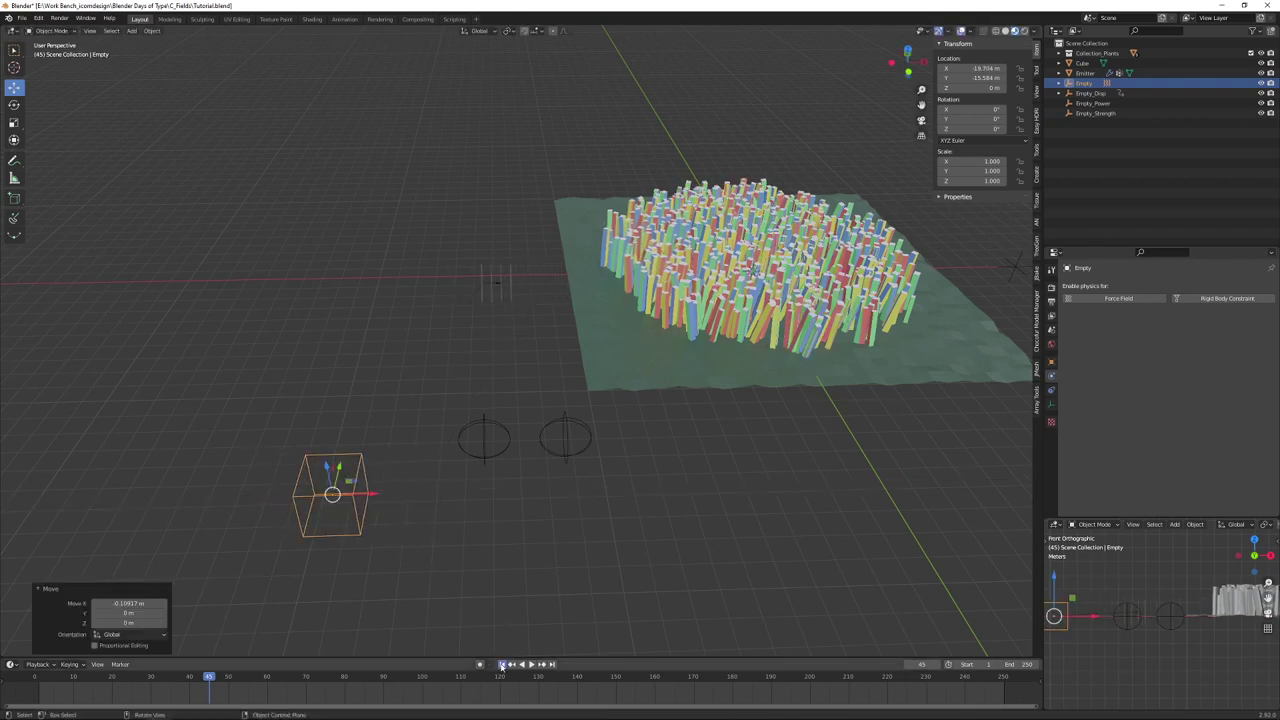
Step: Insert a Location keyframe for the cube empty at frame 1
left_click(502, 664)
middle_click_drag(540, 569, 580, 570)
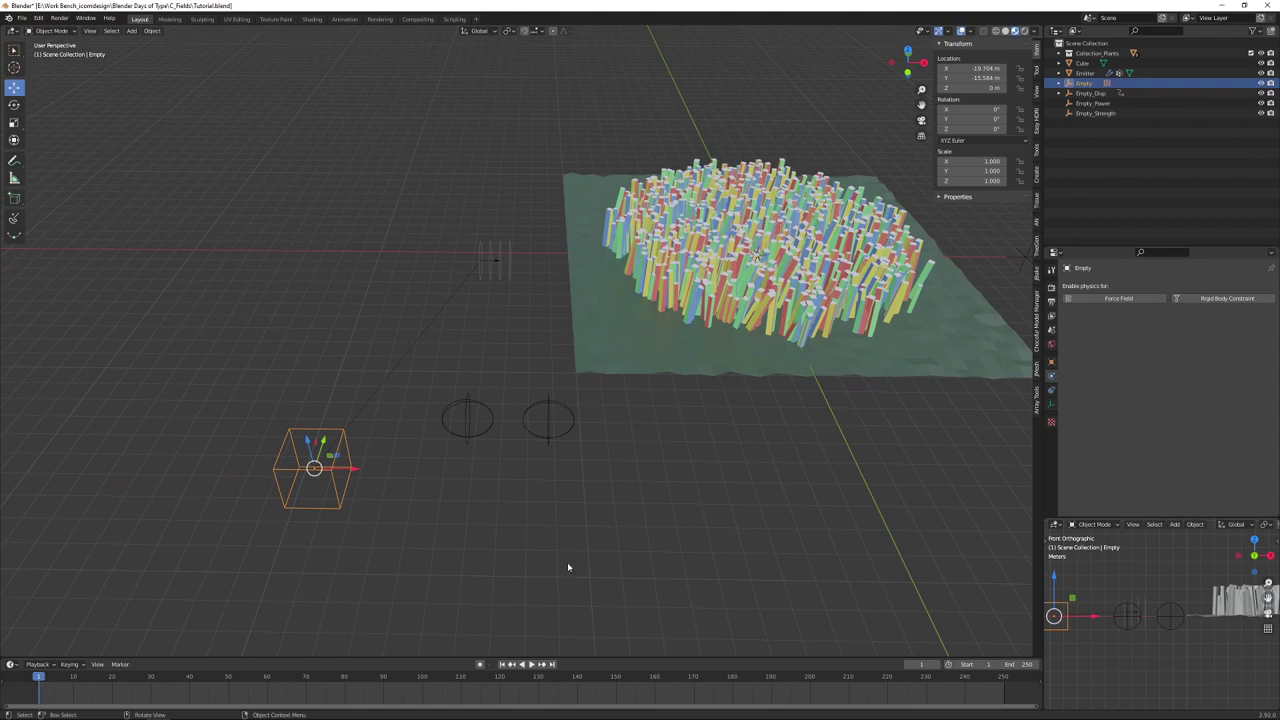
key("i")
left_click(538, 537)
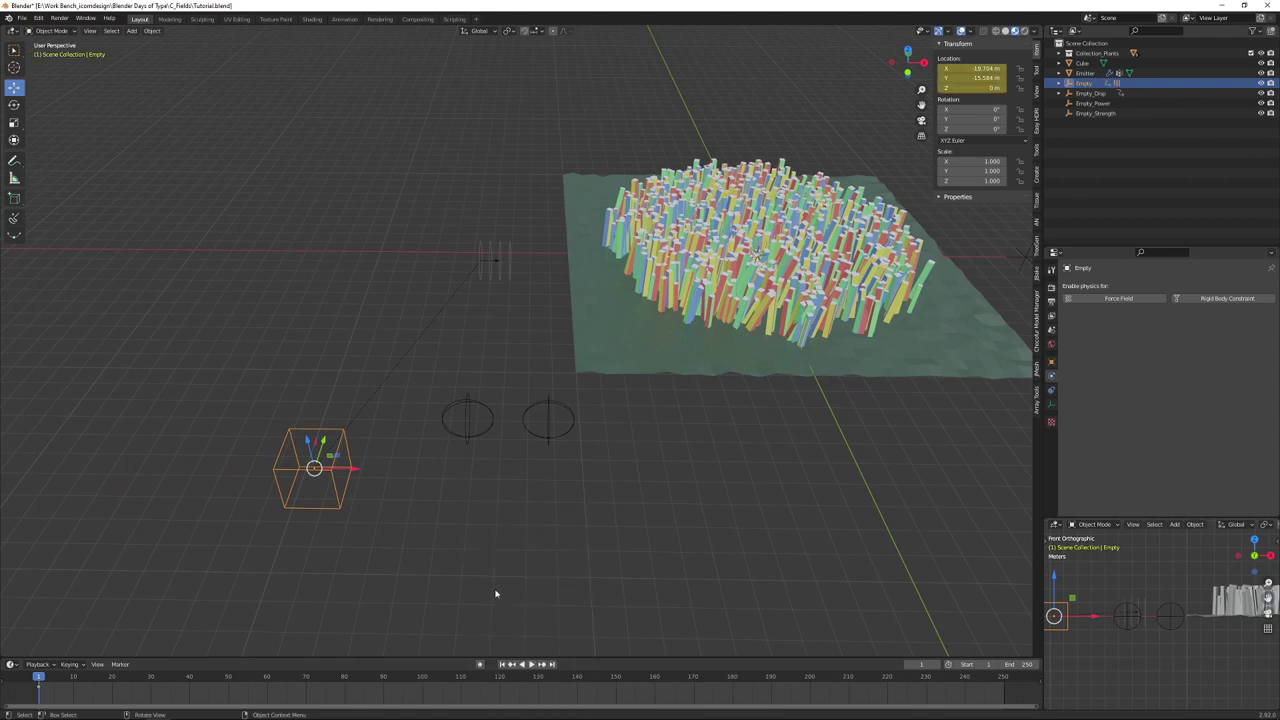
Step: At frame 250, move the cube empty along X to about 8.8 m and insert a Location keyframe
left_click(552, 664)
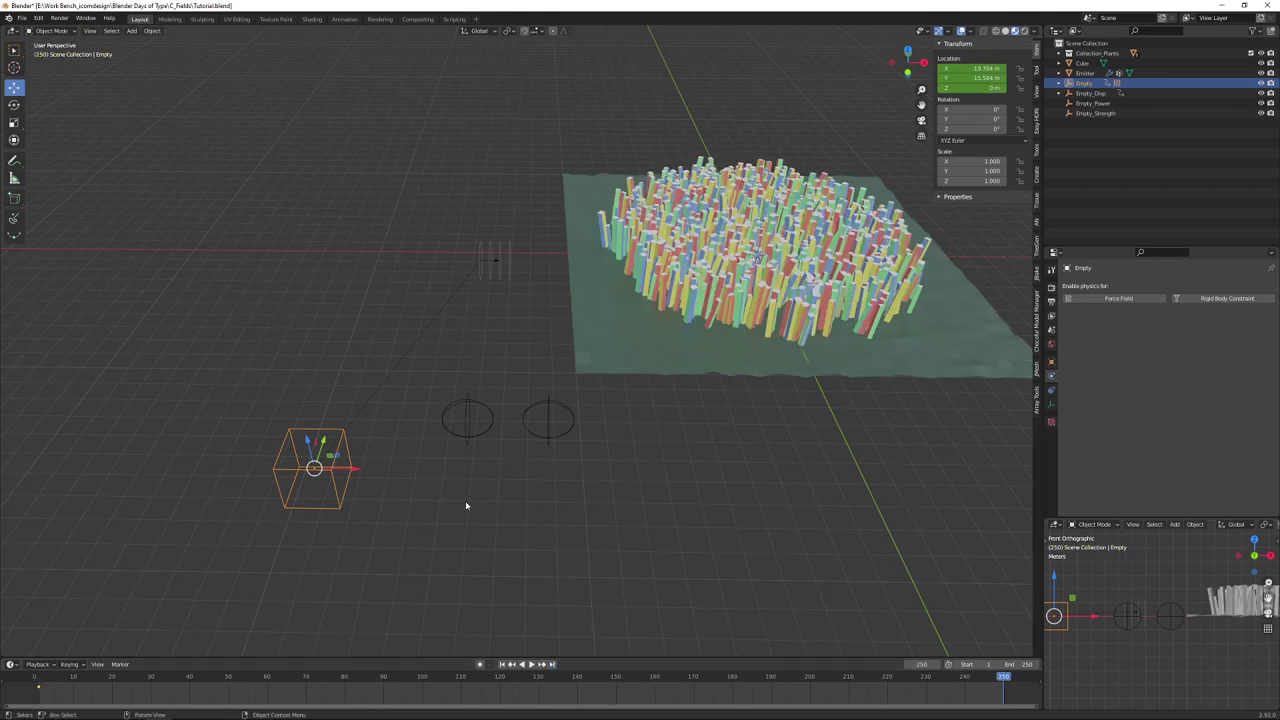
middle_click_drag(465, 505, 429, 454)
key("g")
key("x")
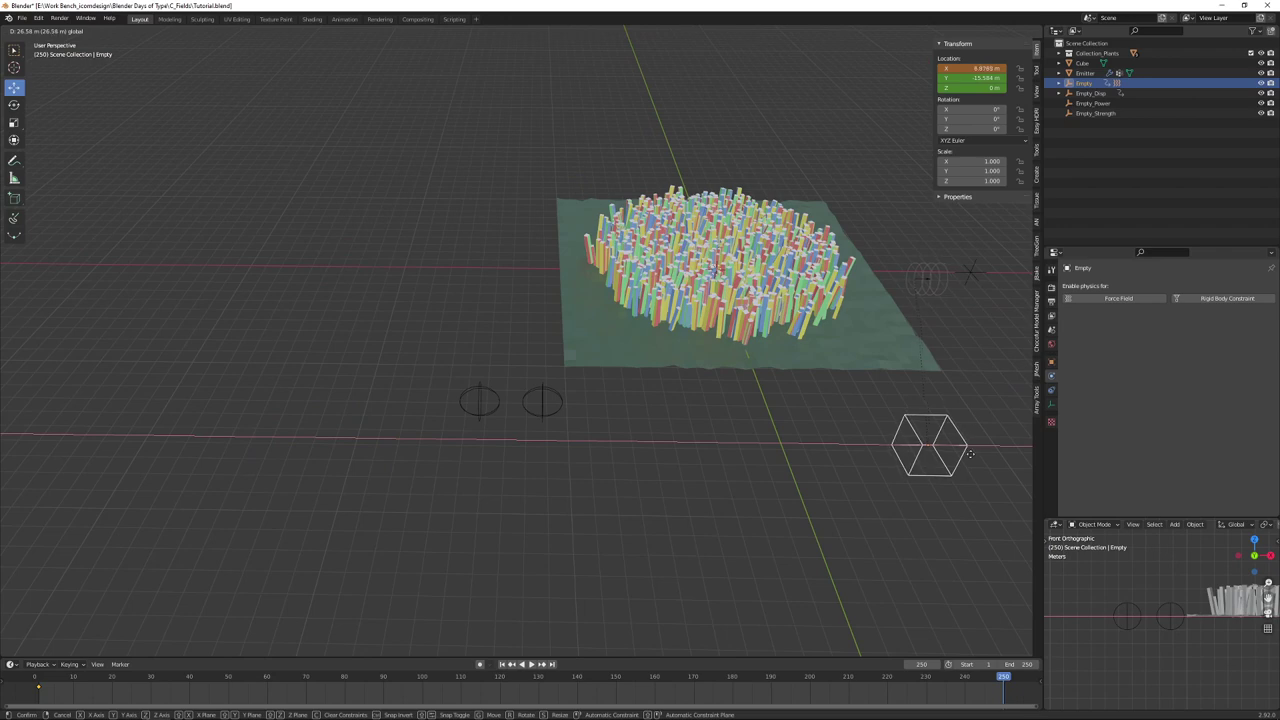
left_click(1003, 459)
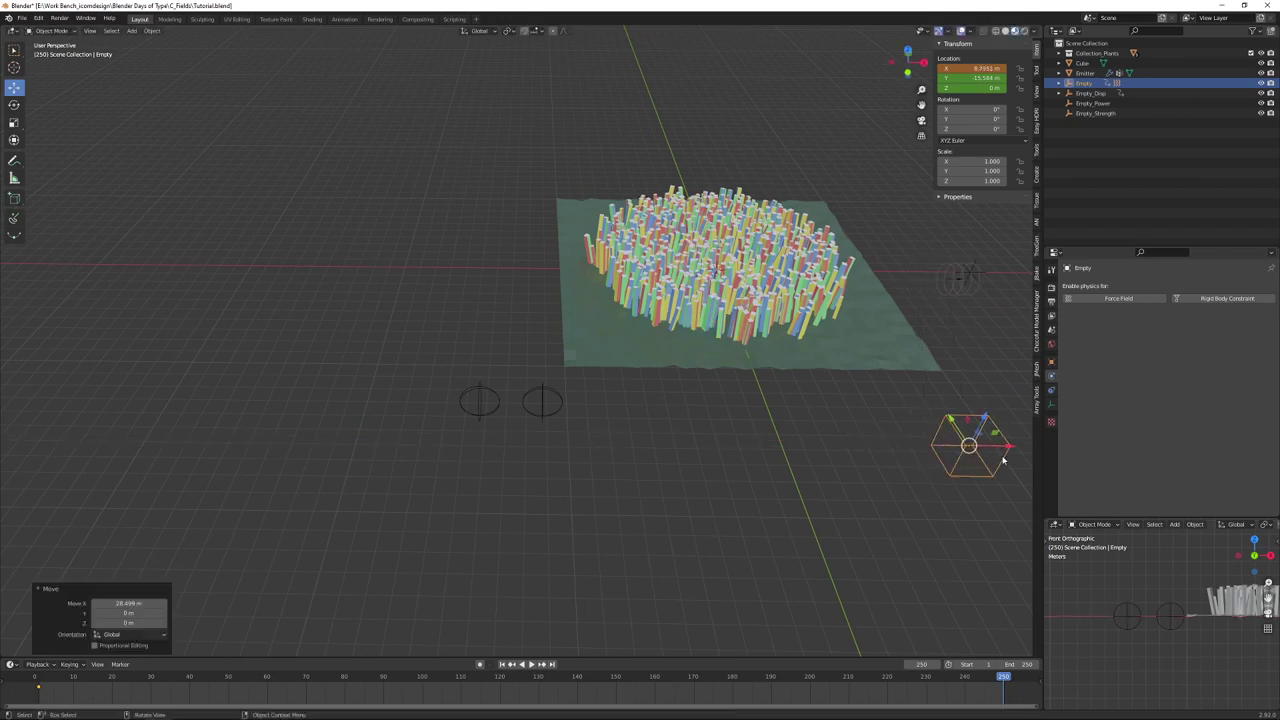
key("i")
left_click(967, 497)
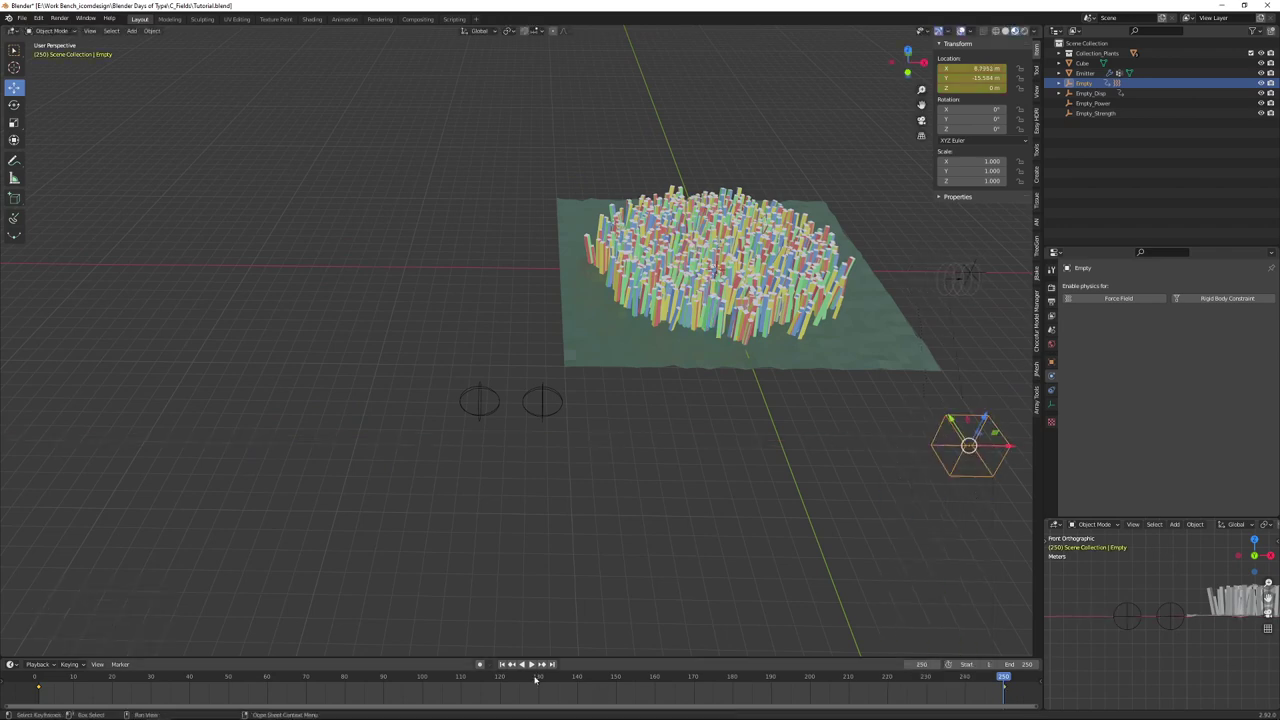
Step: Play the animation from the first frame to examine the wind passing over the plants, and rewind to frame 1
left_click(503, 665)
left_click(531, 665)
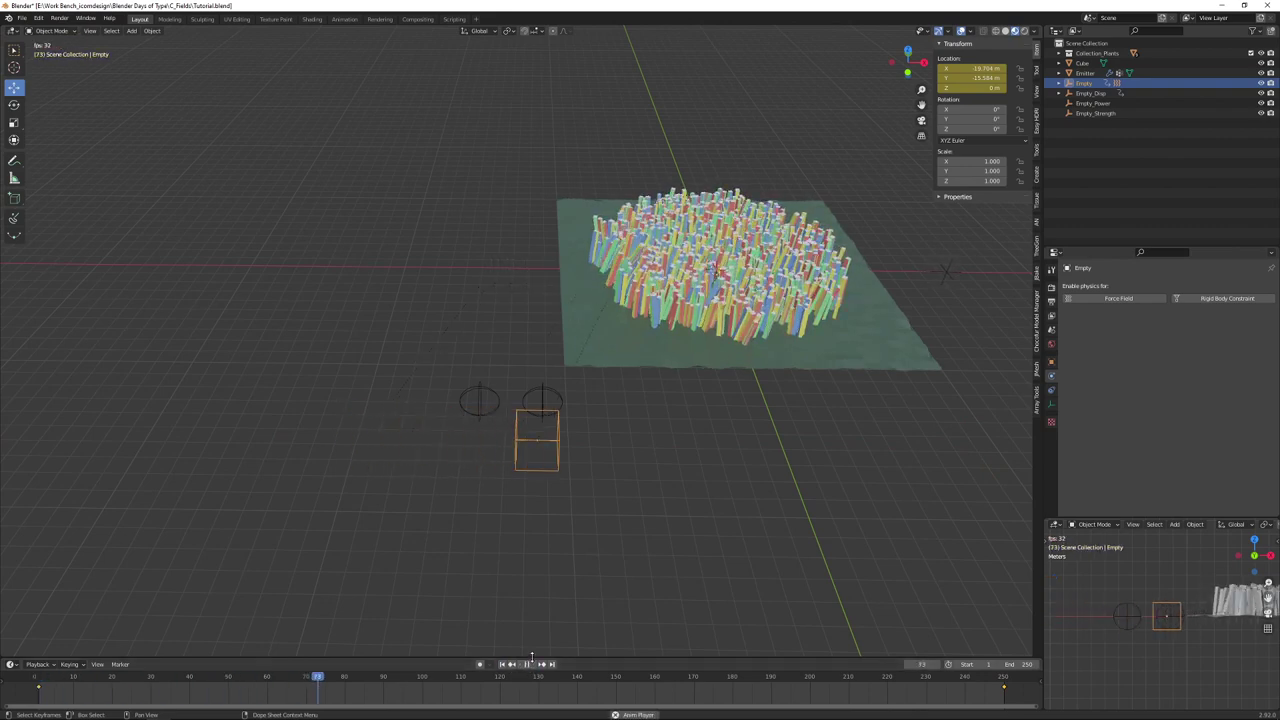
middle_click_drag(669, 556, 691, 537)
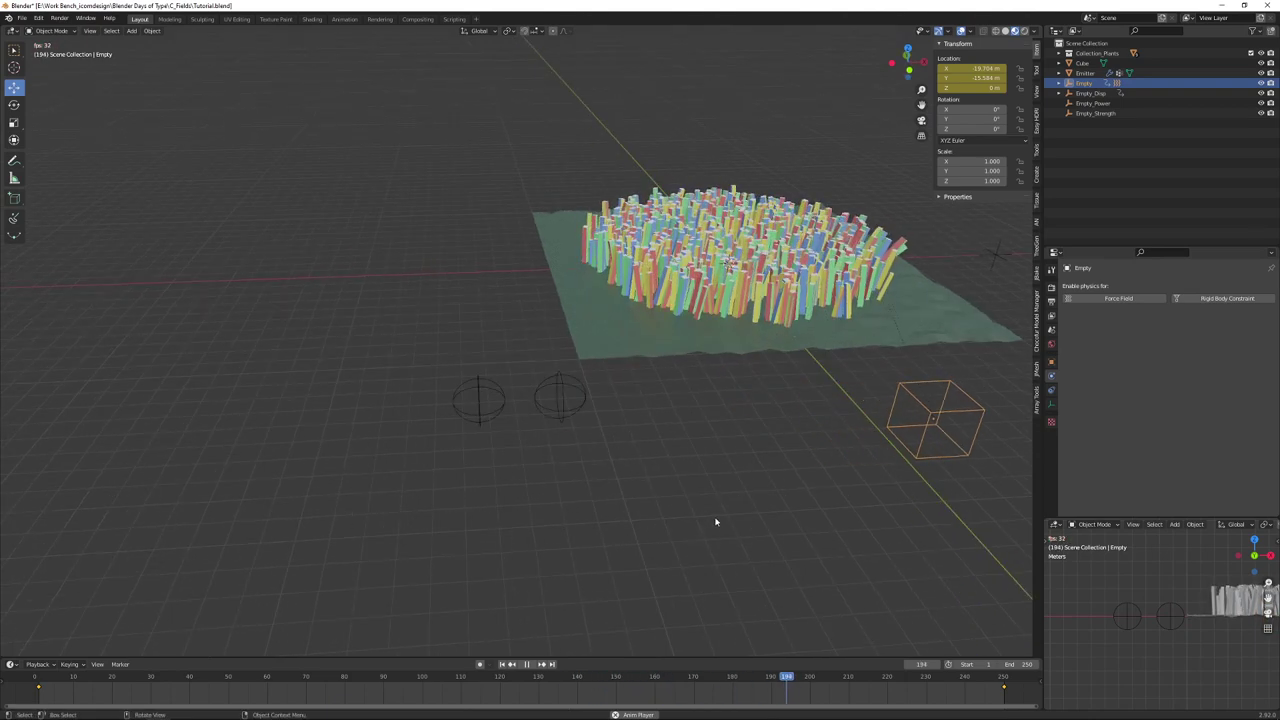
left_click(529, 665)
left_click(503, 665)
Step: In top view, duplicate the wind force field nine times and scatter the copies around and behind the original
middle_click_drag(540, 560, 490, 266)
left_click(488, 263)
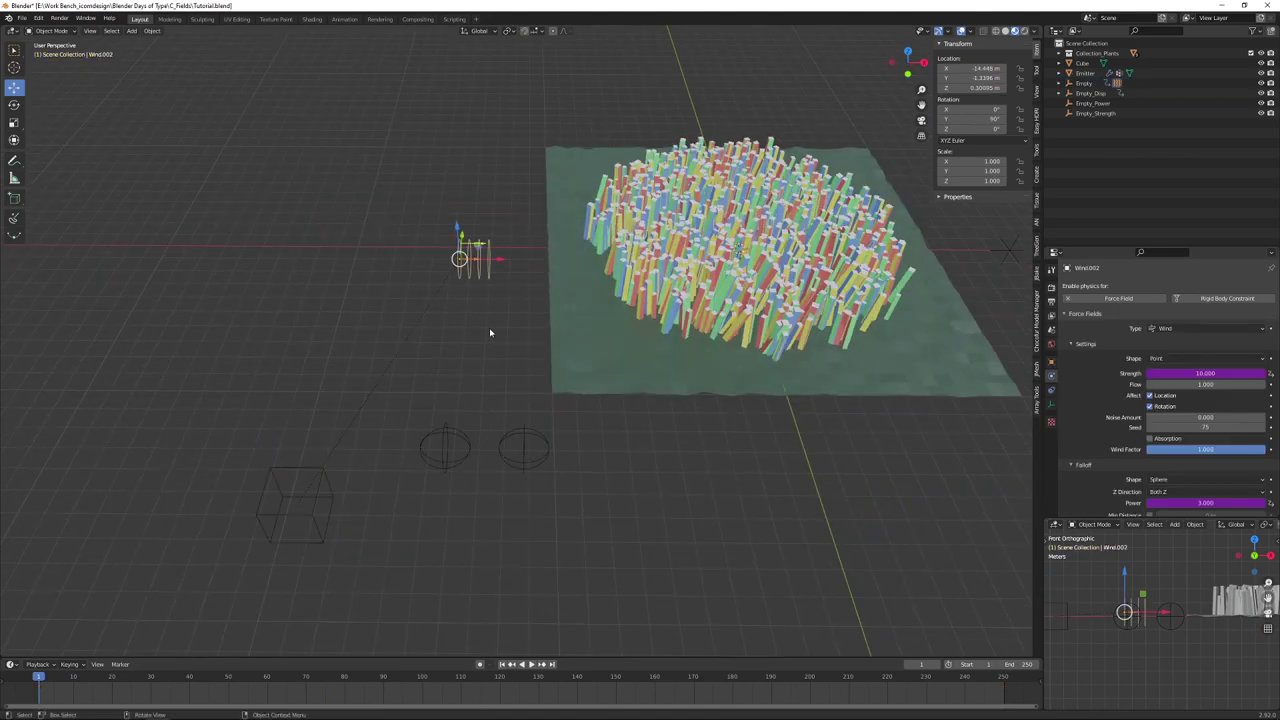
key("KP_7")
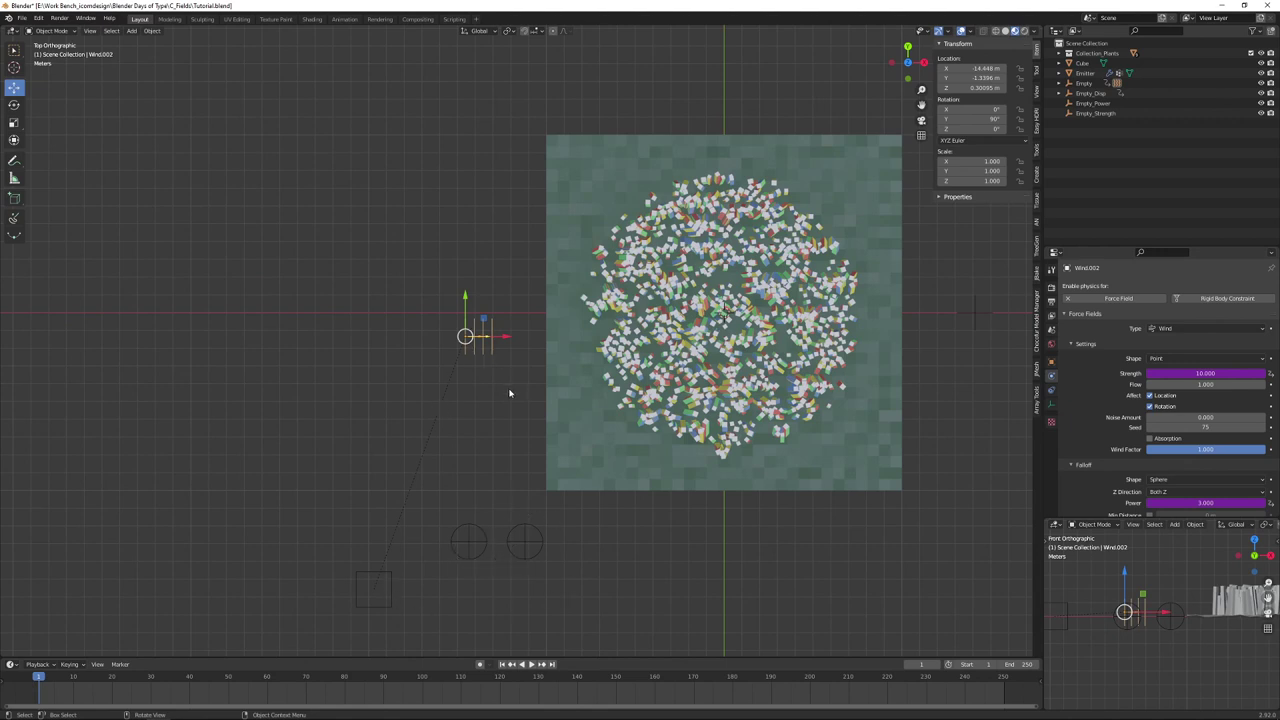
key("shift+d")
left_click(471, 327)
key("shift+d")
left_click(474, 271)
key("shift+d")
left_click(406, 286)
key("shift+d")
left_click(409, 380)
key("shift+d")
left_click(400, 438)
key("shift+d")
left_click(472, 472)
key("shift+d")
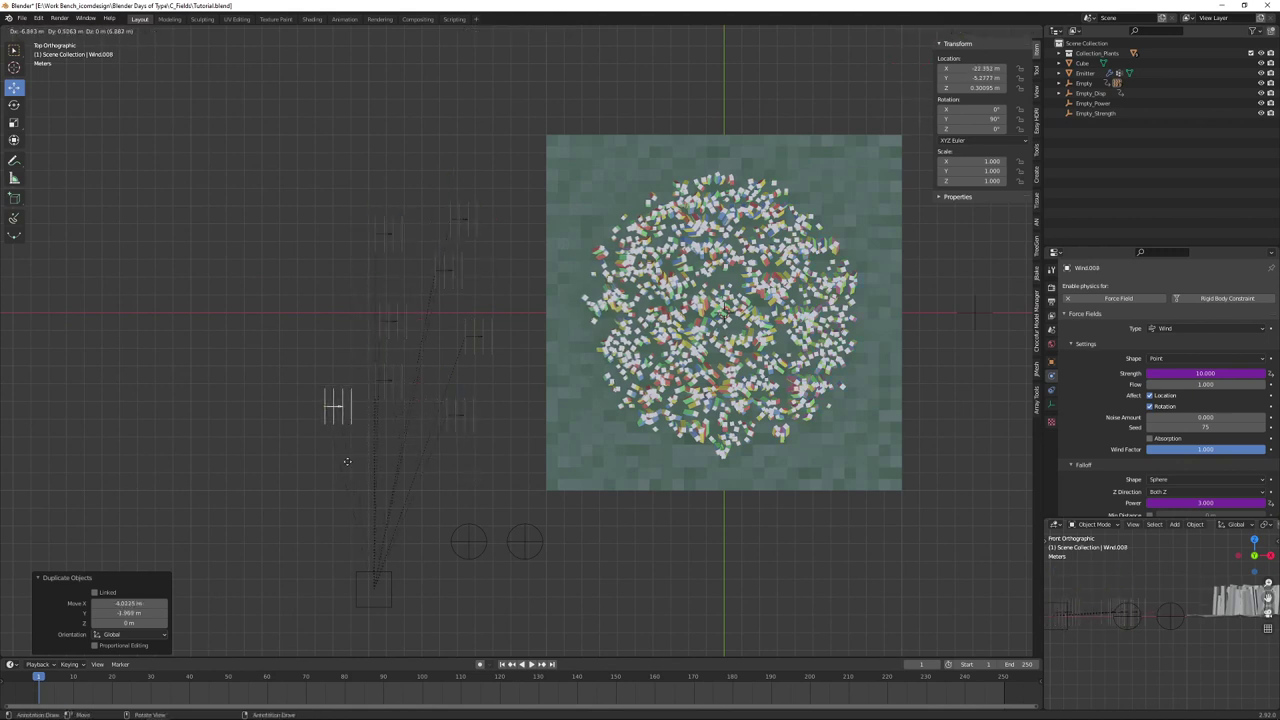
left_click(329, 396)
key("shift+d")
left_click(347, 338)
Step: Select all the wind force fields and duplicate the group twice along negative X, placing the first copy about 12.3 m away
left_click_drag(262, 193, 475, 439)
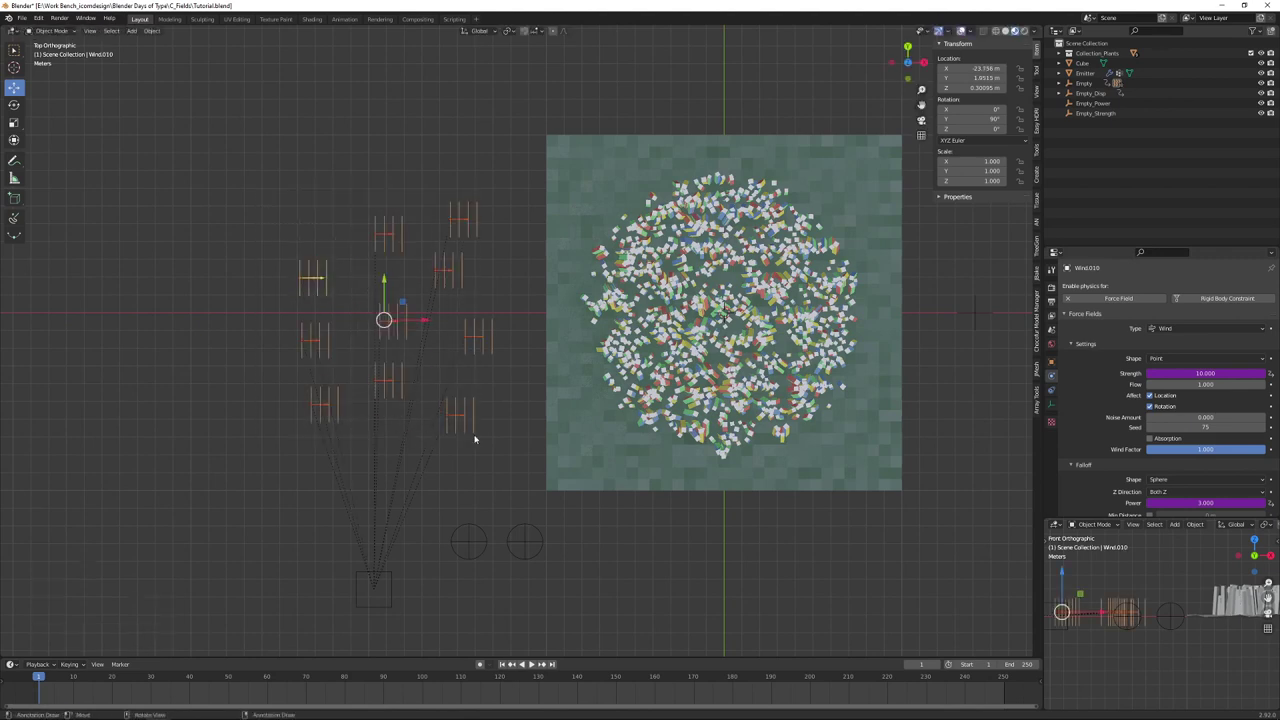
key("shift+d")
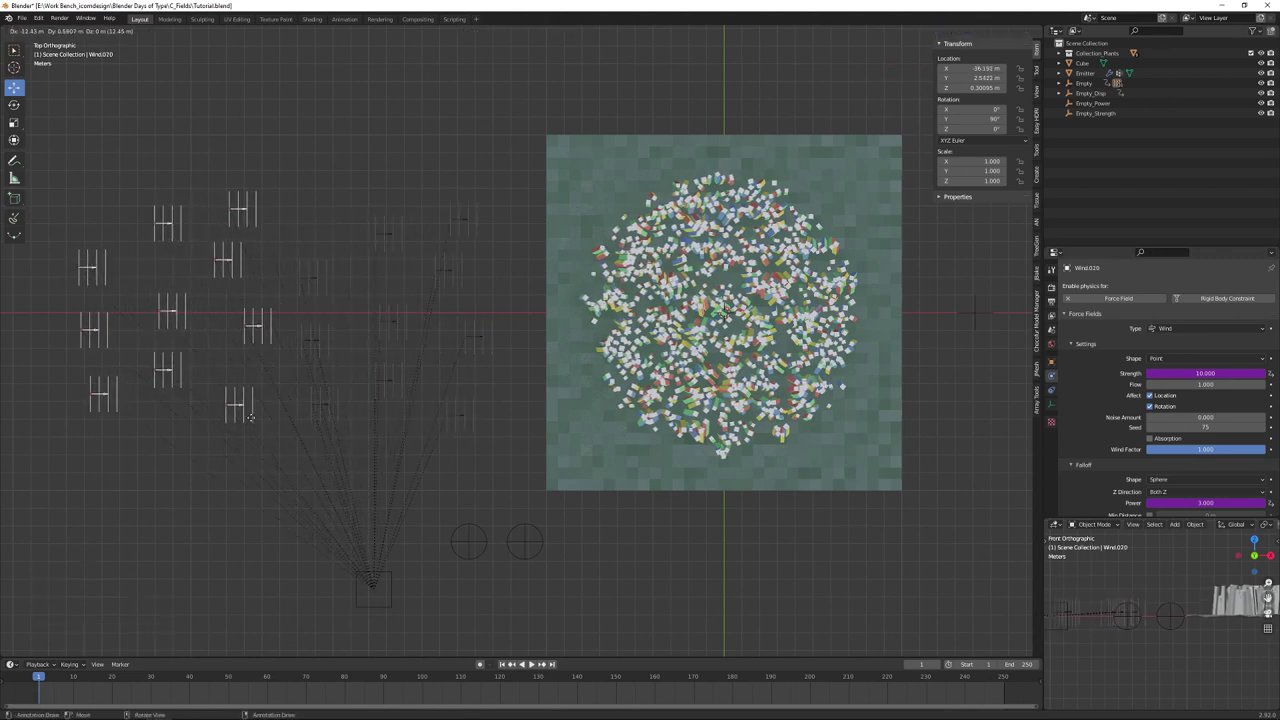
left_click(250, 406)
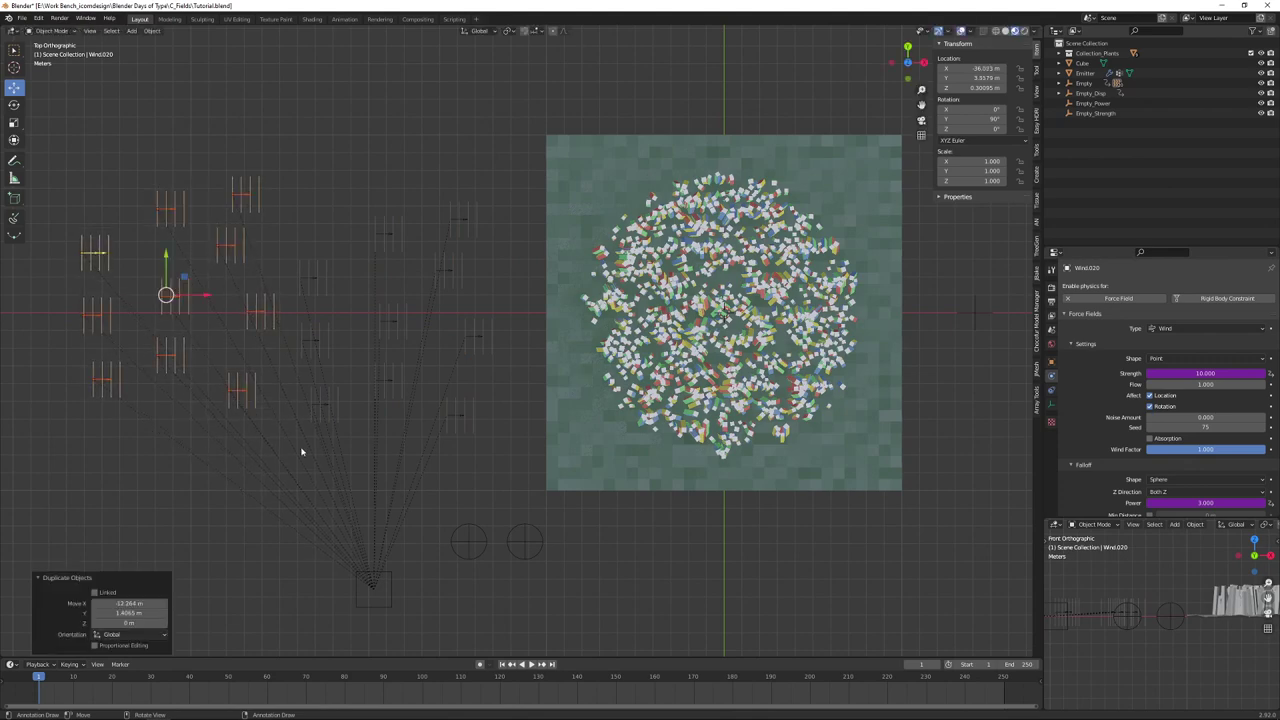
scroll(297, 451, "down", 2)
key("shift+d")
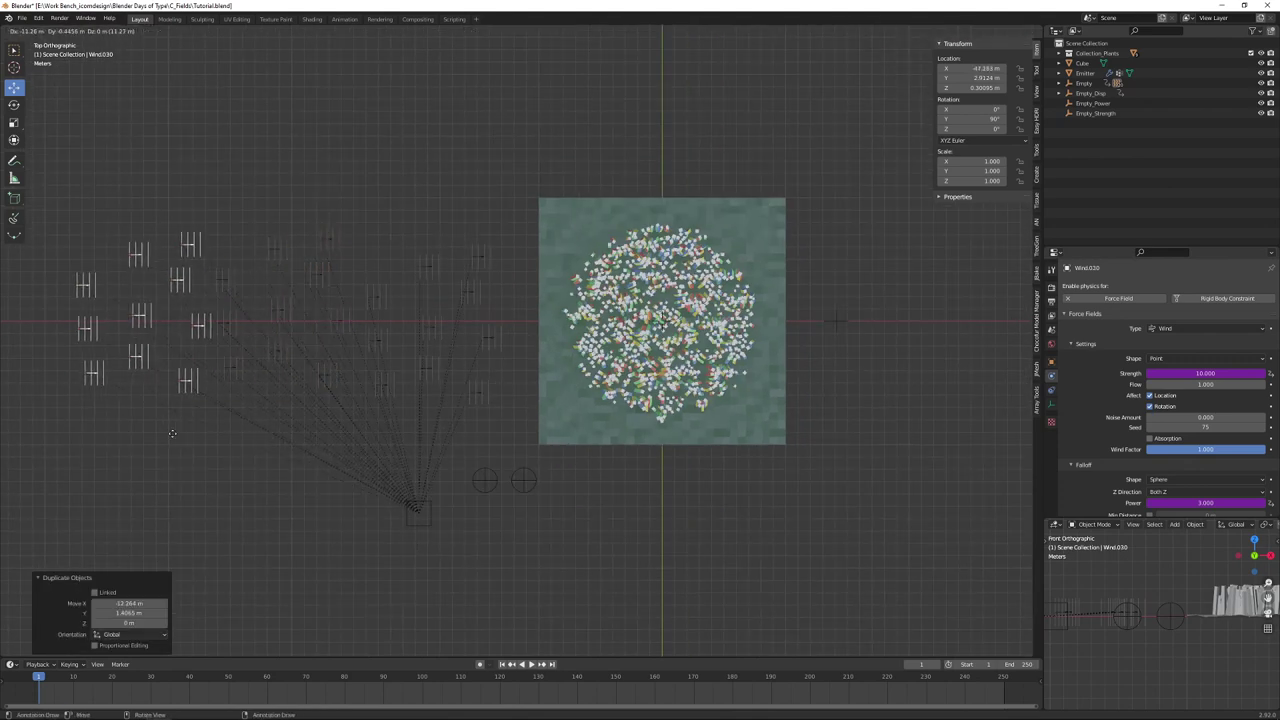
left_click(165, 440)
Step: Play the animation and examine from several angles how the plants bend under the duplicated wind fields
middle_click_drag(589, 549, 640, 487)
scroll(700, 480, "up", 3)
middle_click_drag(763, 471, 669, 517)
left_click(713, 535)
key("space")
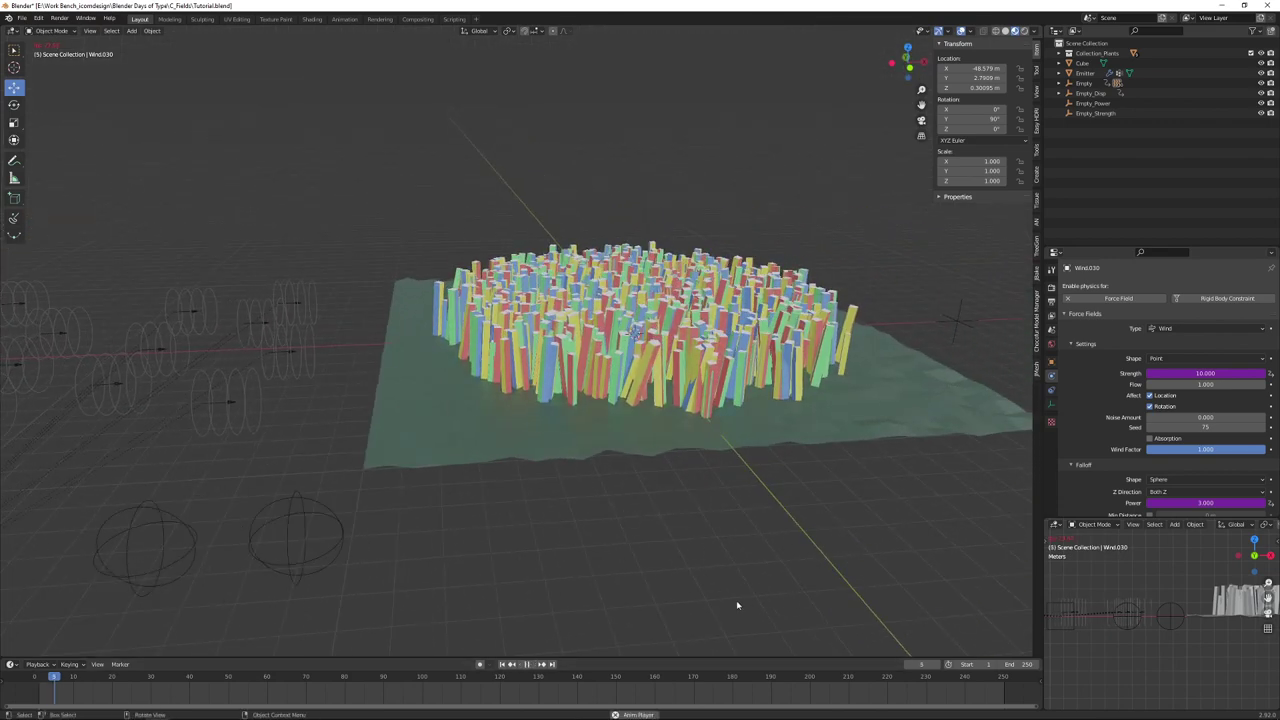
middle_click_drag(749, 549, 674, 537)
scroll(674, 537, "up", 4)
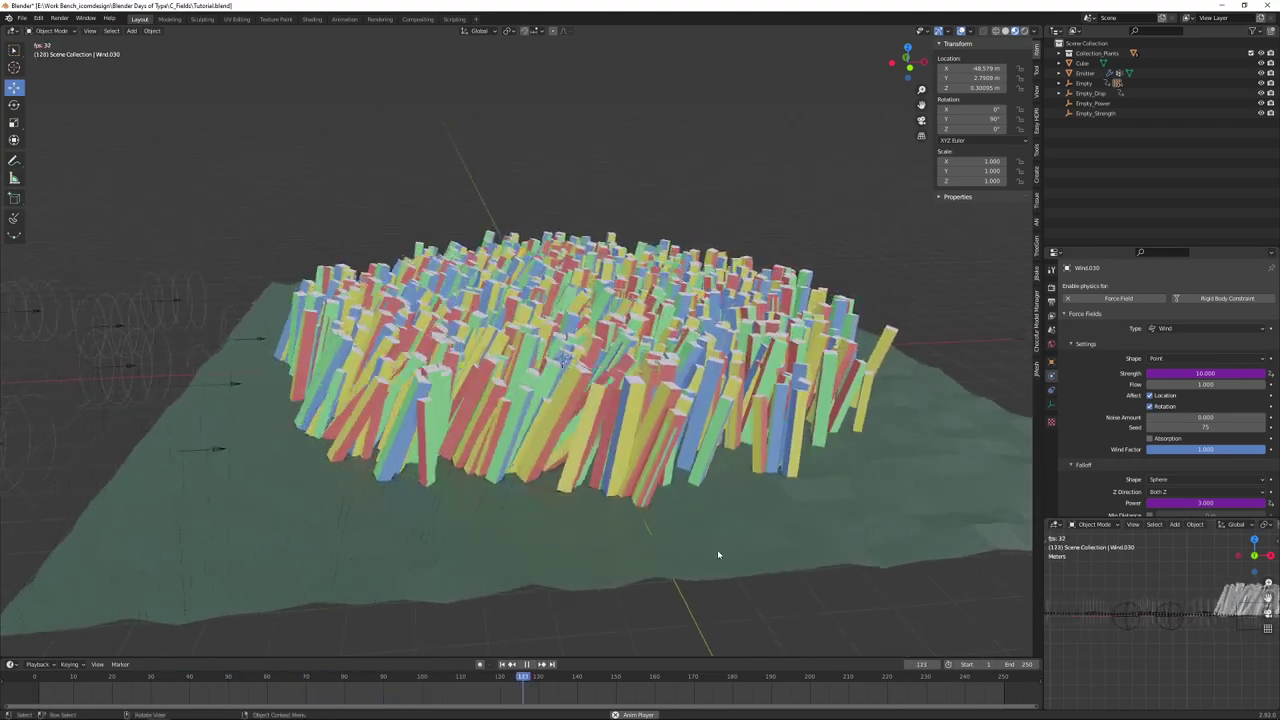
middle_click_drag(647, 550, 669, 549)
scroll(669, 549, "up", 3)
scroll(675, 540, "down", 3)
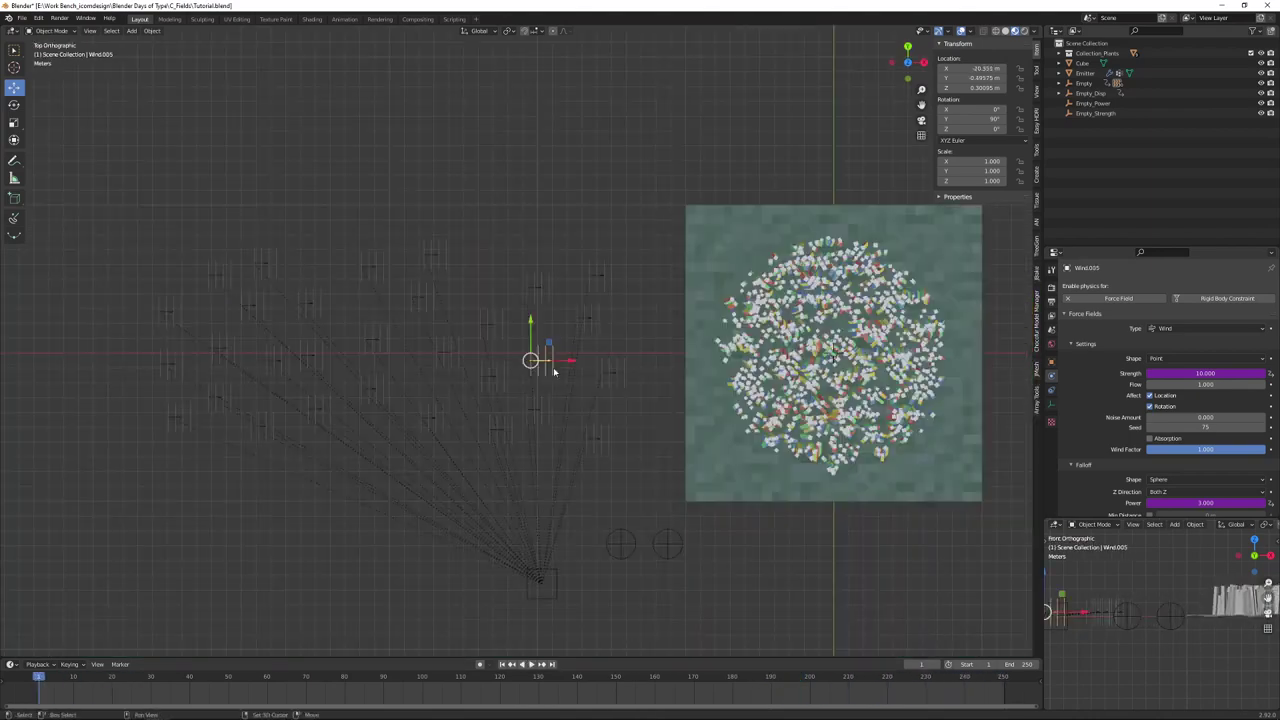
Step: Fill the gaps between the wind force fields with thirteen individually placed duplicates in top view
key("shift+d")
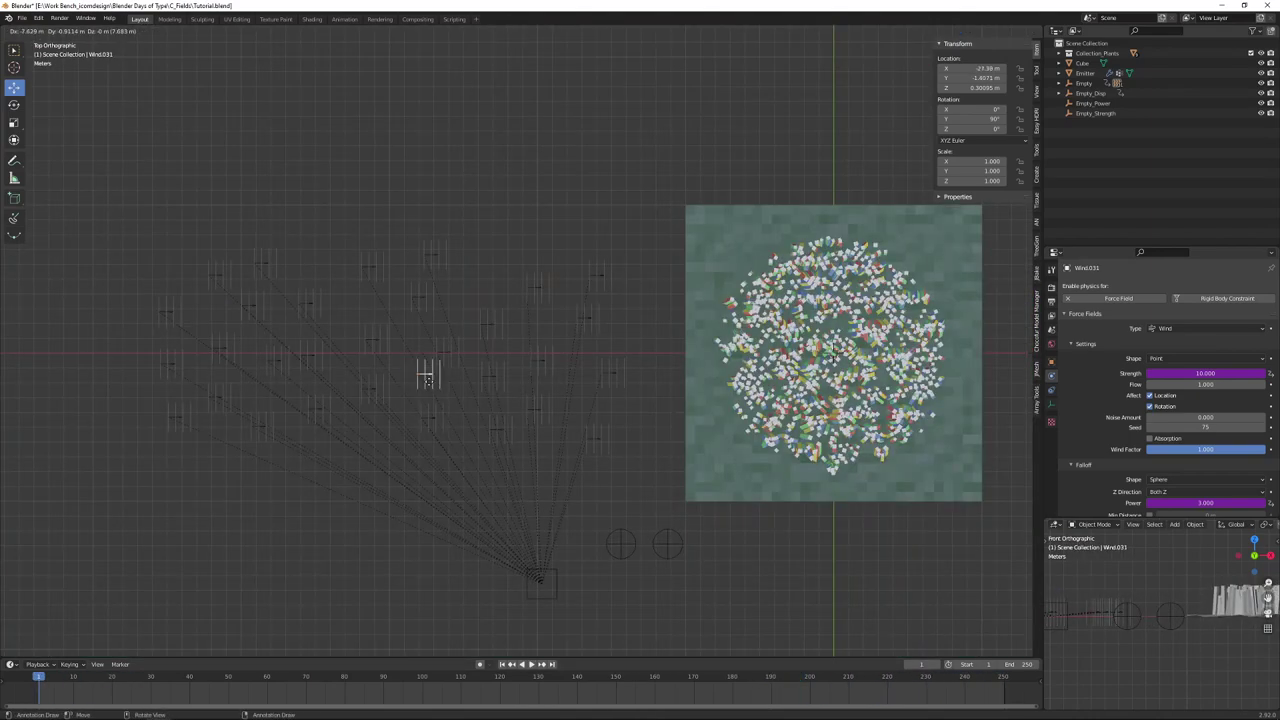
left_click(410, 371)
key("shift+d")
left_click(351, 327)
key("shift+d")
left_click(330, 390)
key("shift+d")
left_click(266, 401)
key("shift+d")
left_click(236, 337)
key("shift+d")
left_click(179, 317)
key("shift+d")
left_click(313, 281)
key("shift+d")
left_click(386, 330)
key("shift+d")
left_click(516, 334)
key("shift+d")
left_click(530, 445)
key("shift+d")
left_click(543, 409)
key("shift+d")
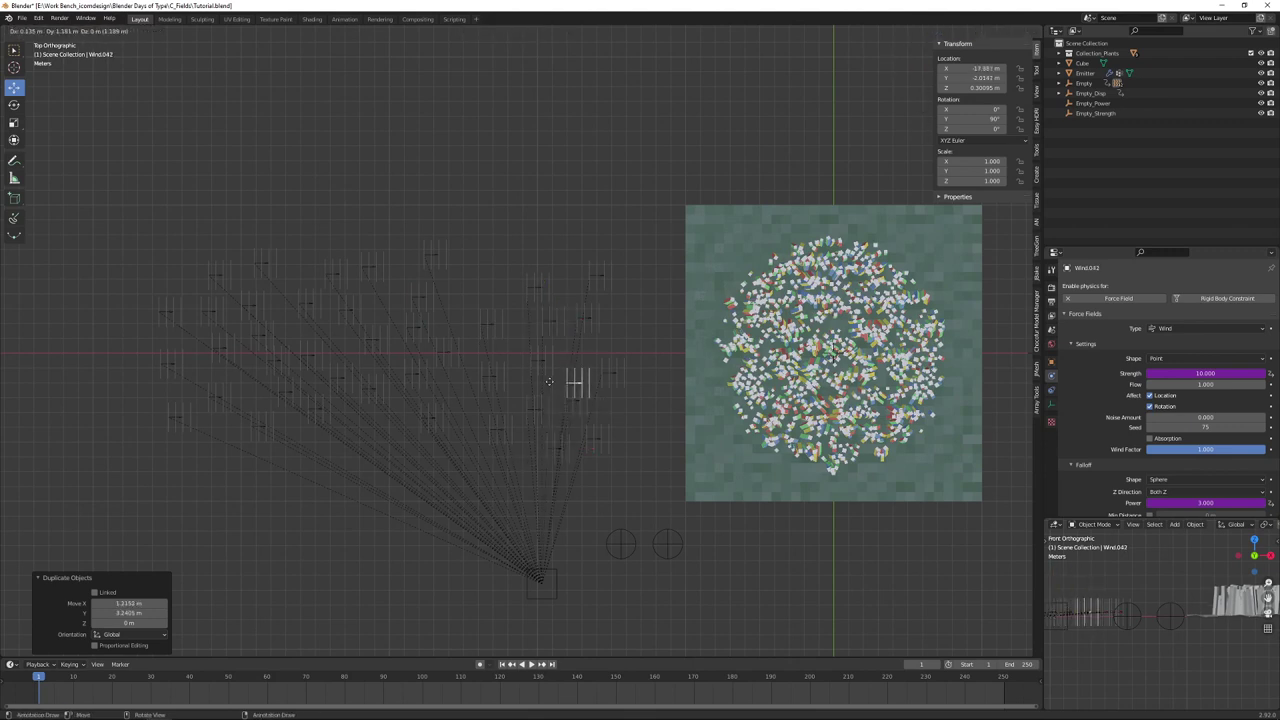
left_click(544, 357)
key("shift+d")
left_click(453, 288)
Step: Play the animation and examine the plants' motion under the denser set of wind fields
middle_click_drag(651, 483, 600, 510)
key("space")
scroll(676, 551, "up", 2)
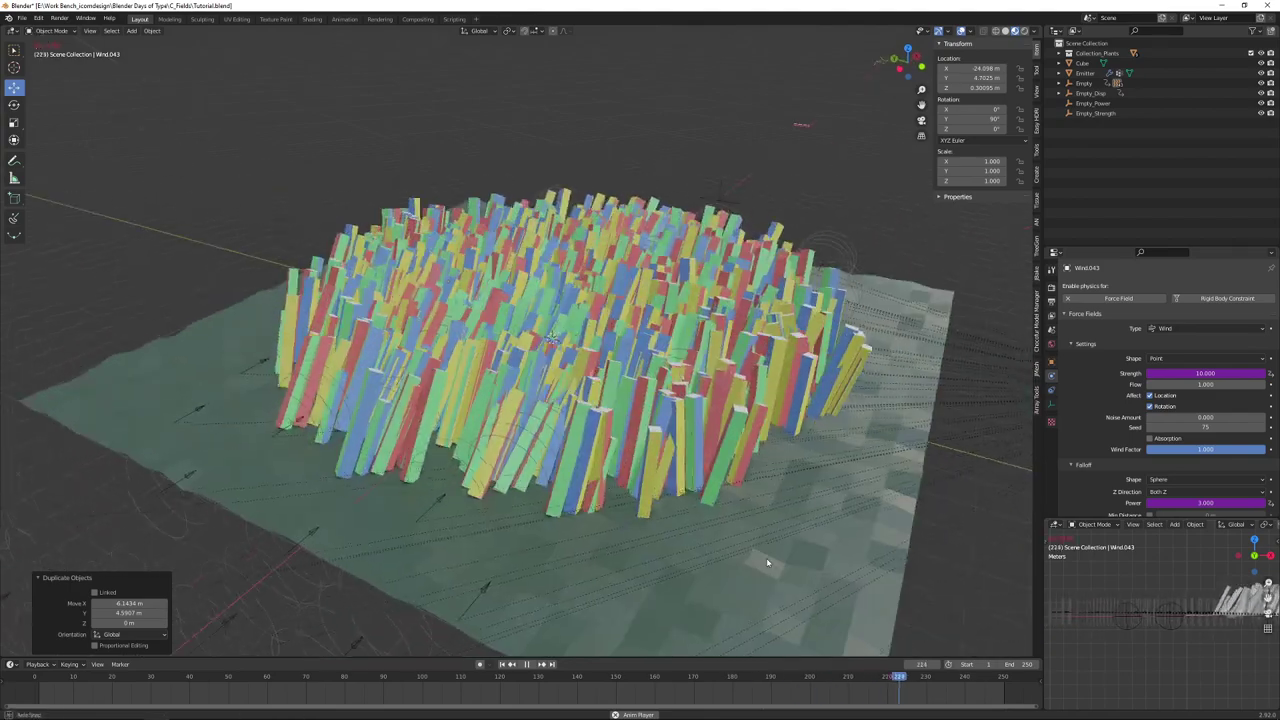
scroll(665, 540, "down", 5)
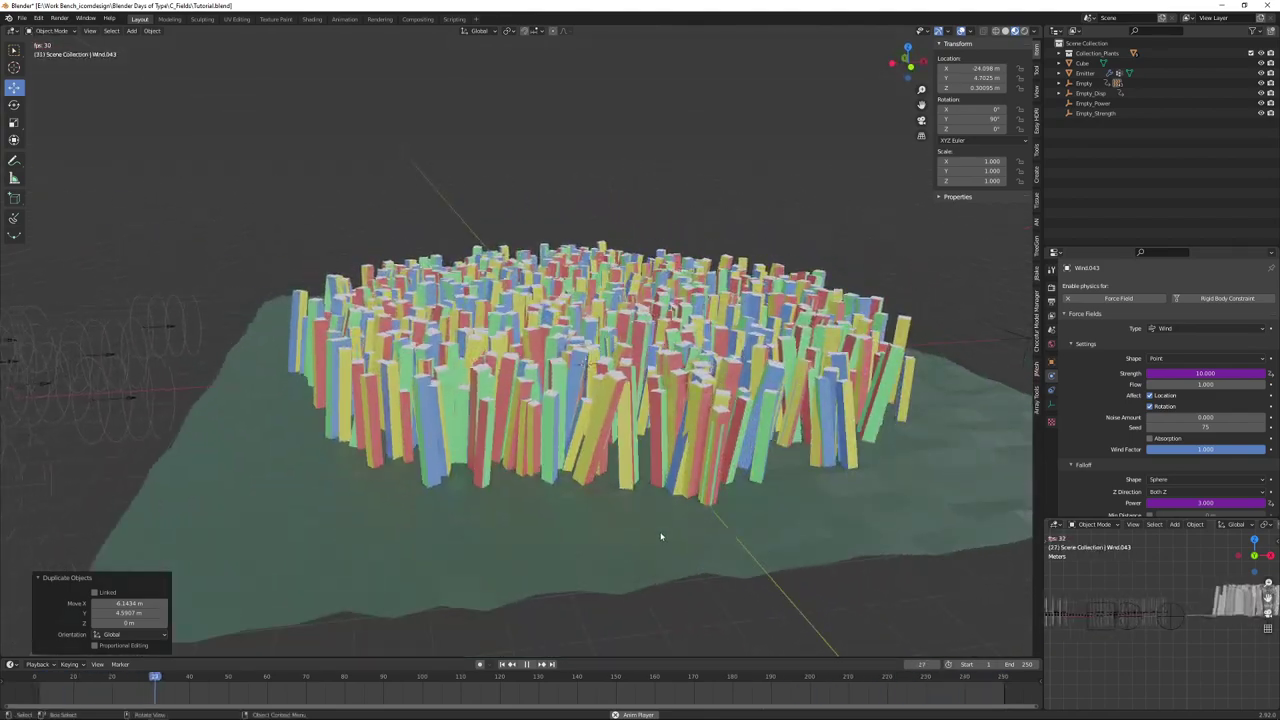
middle_click_drag(669, 534, 1003, 630)
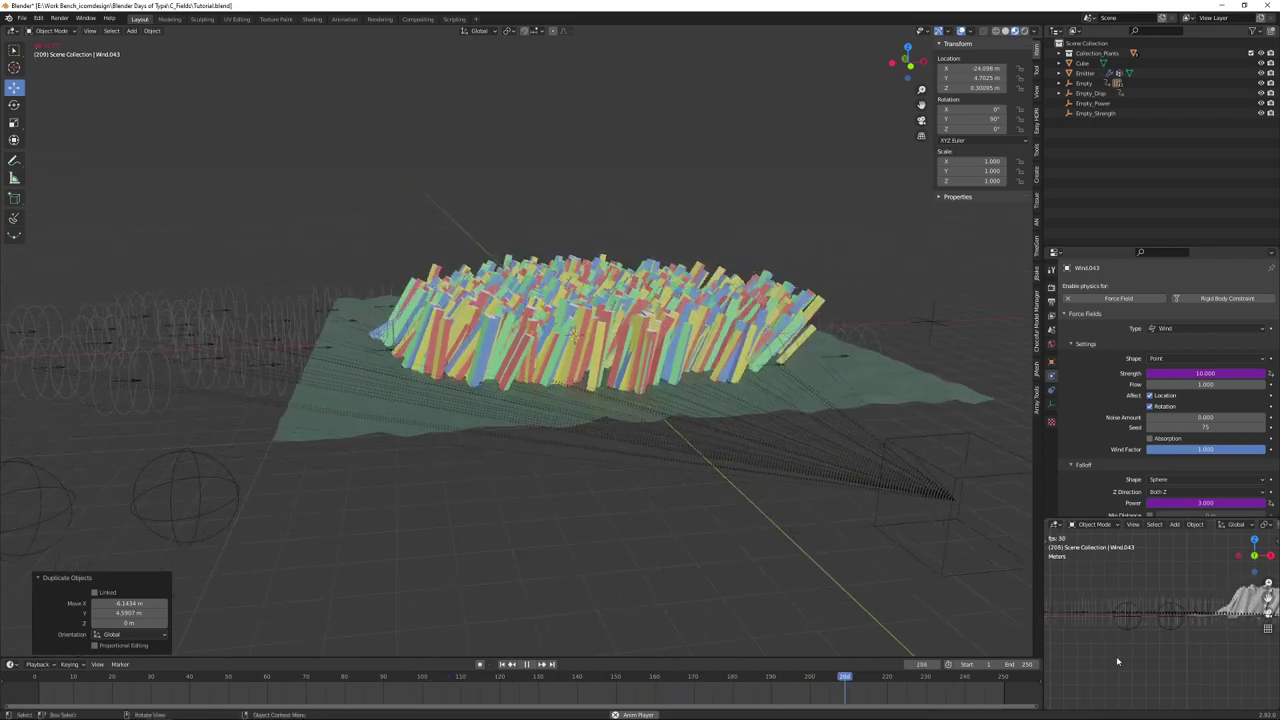
scroll(796, 496, "up", 2)
middle_click_drag(796, 496, 601, 510)
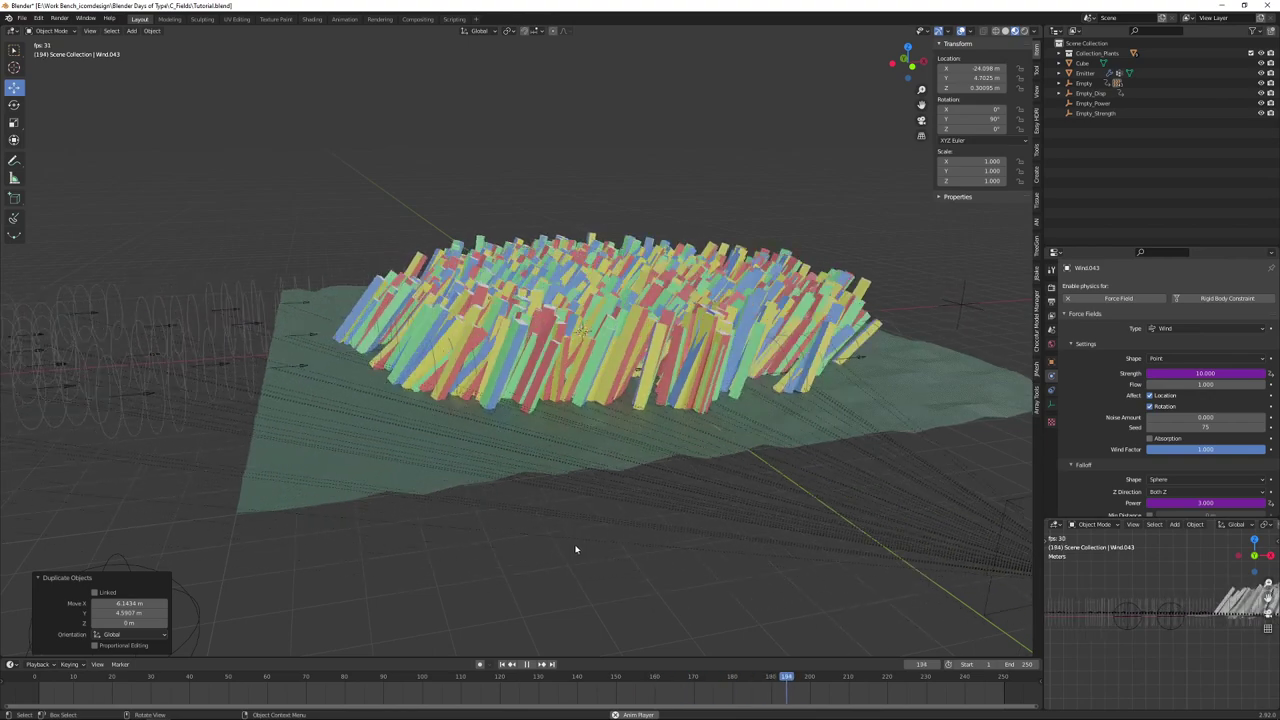
mouse_move(647, 560)
middle_mouse_down()
mouse_move(614, 572)
mouse_move(651, 546)
middle_mouse_up()
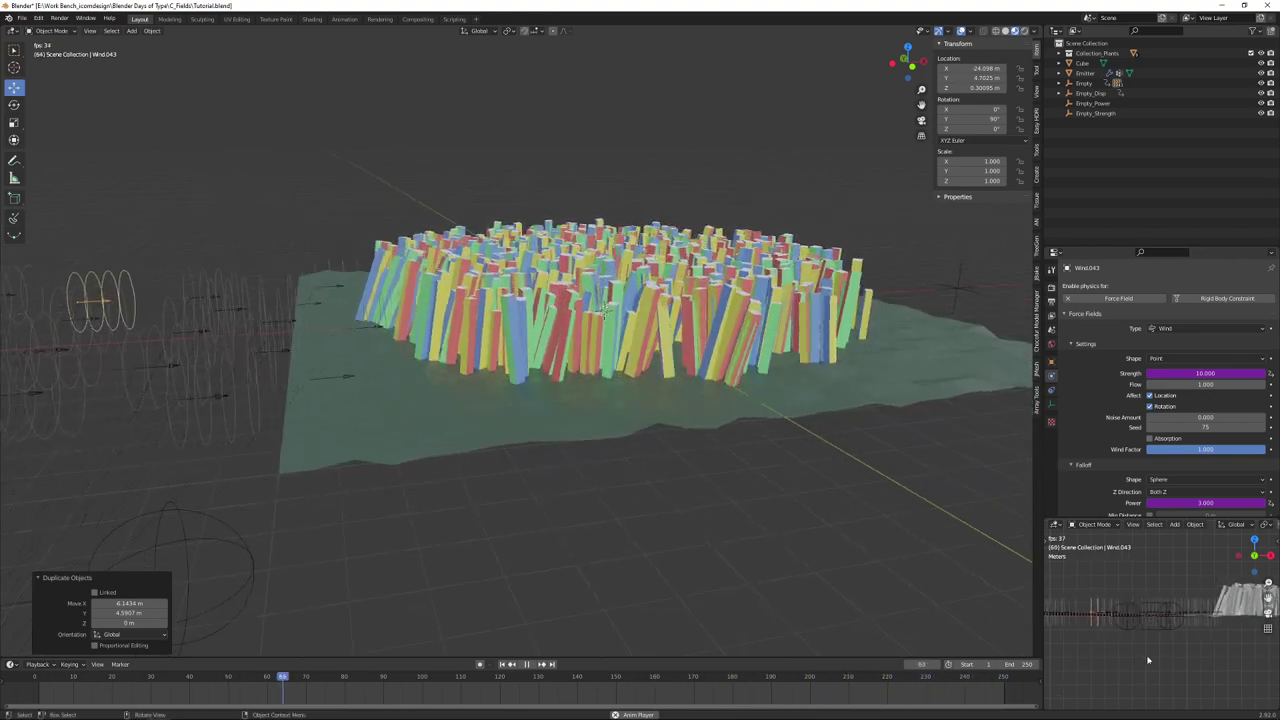
Step: Lower the Empty_Strength control to about -5.48 m on Z during playback, deselect it and stop the animation
left_click(1173, 635)
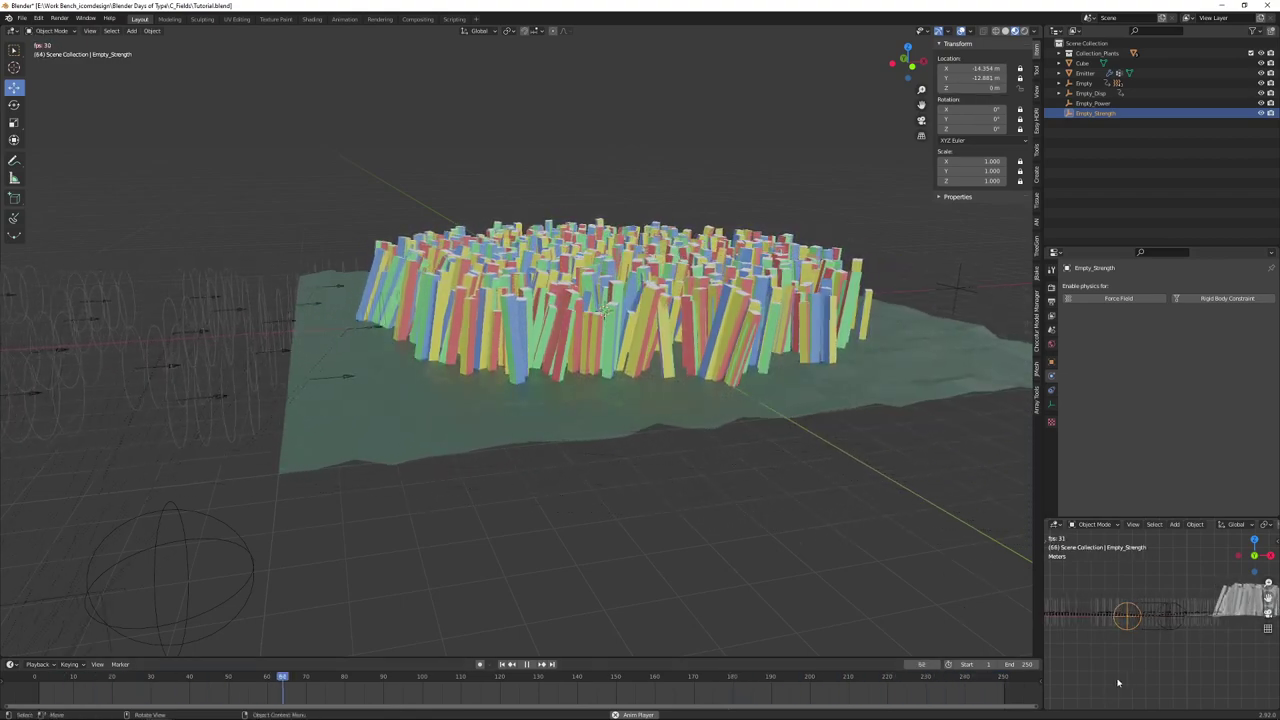
key("g")
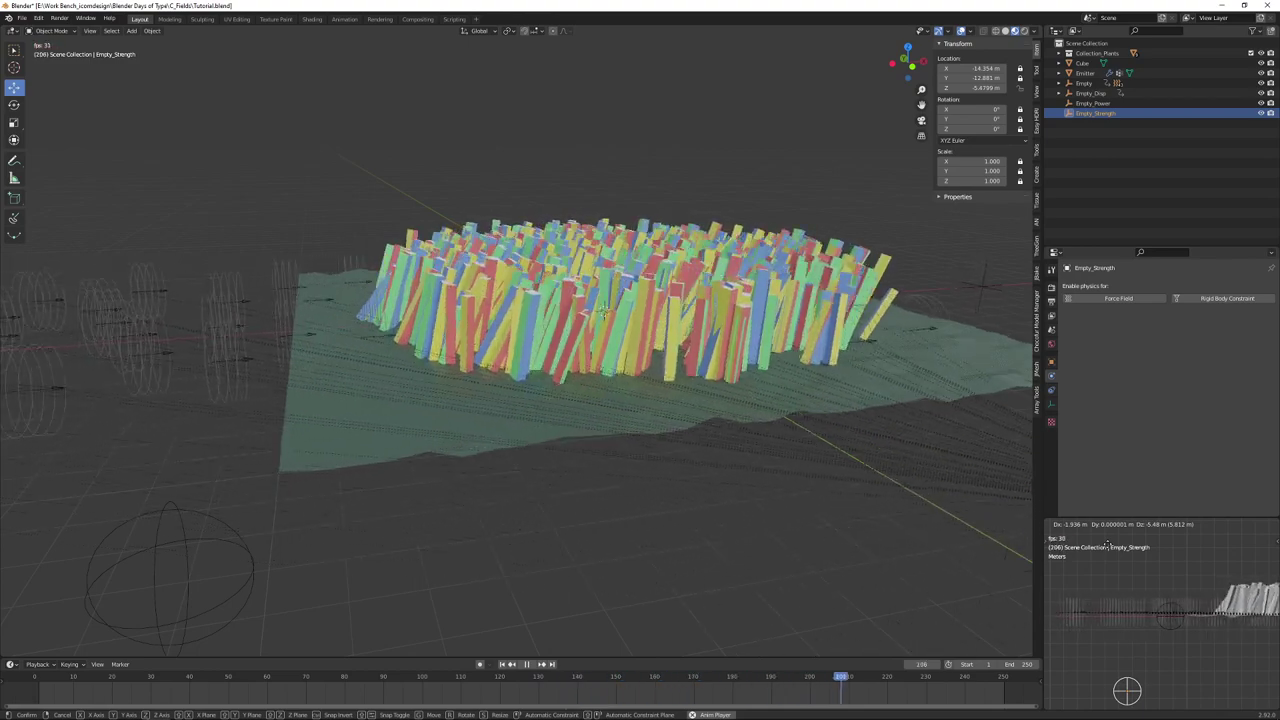
left_click(1107, 545)
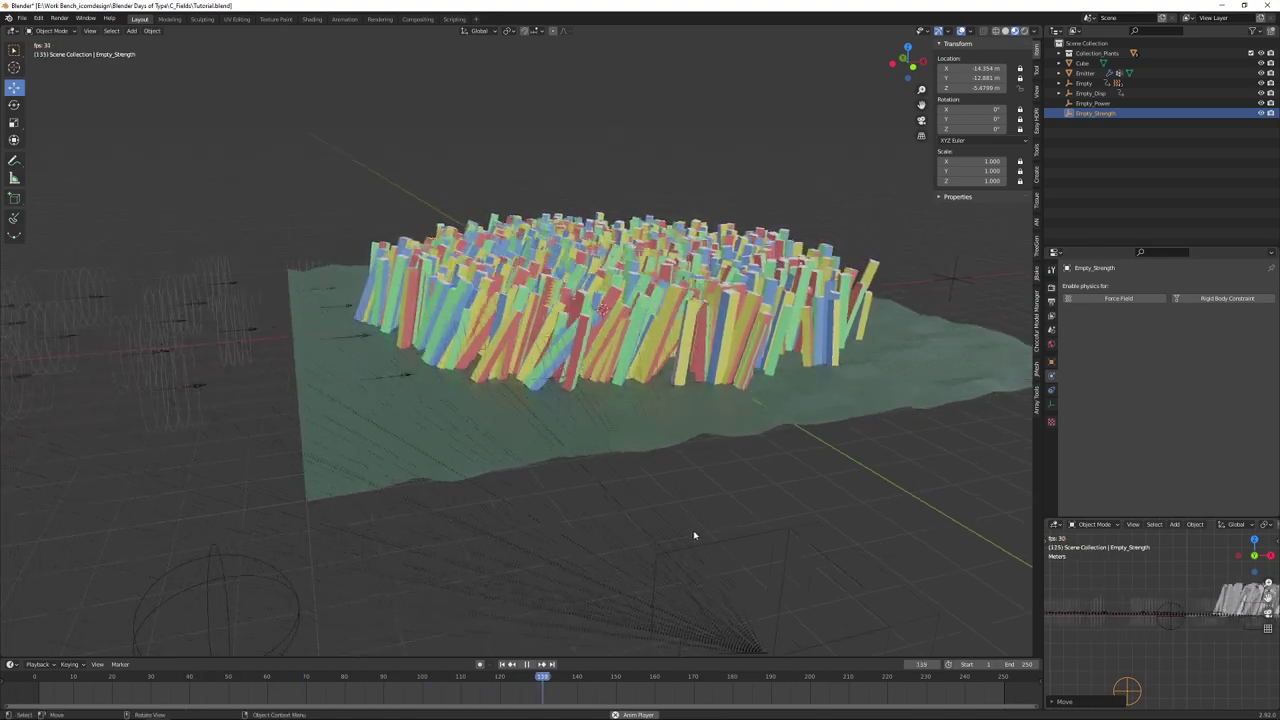
left_click(625, 534)
key("space")
Step: Add a mesh plane at the origin and scale it by 10 to cover the emitter's area
middle_click_drag(628, 536, 657, 517)
key("shift+a")
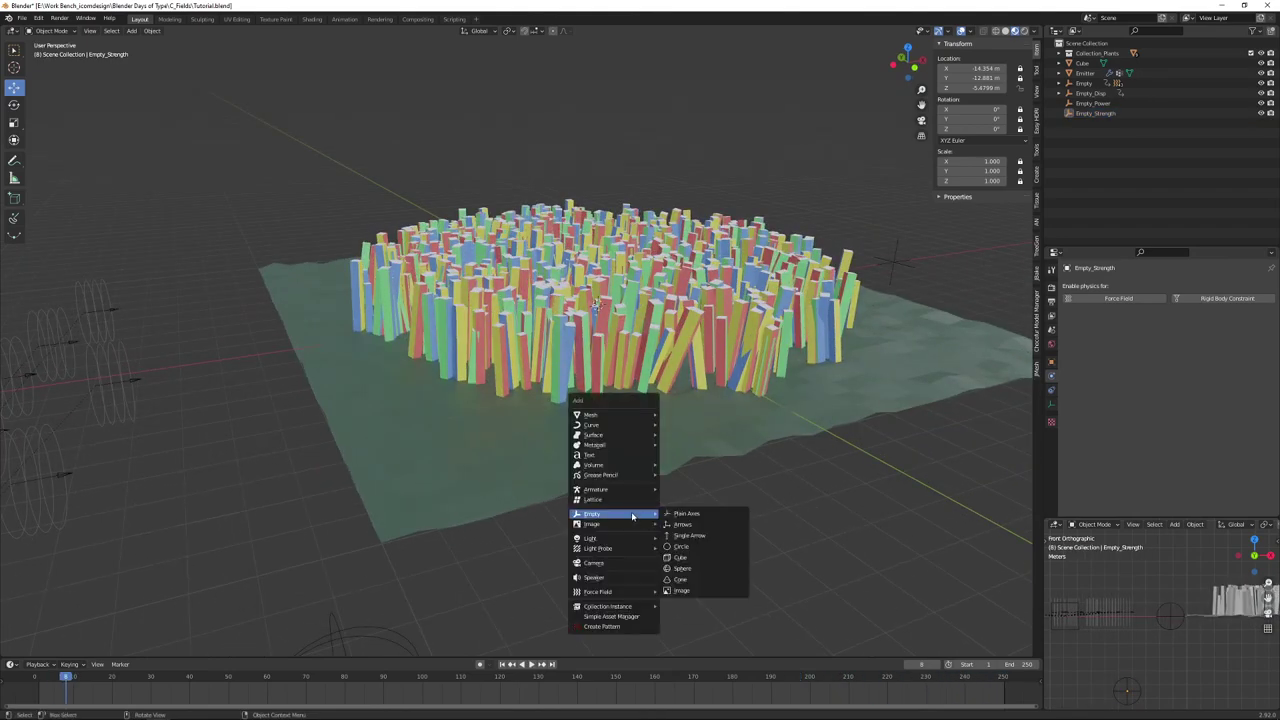
mouse_move(614, 417)
left_click(681, 415)
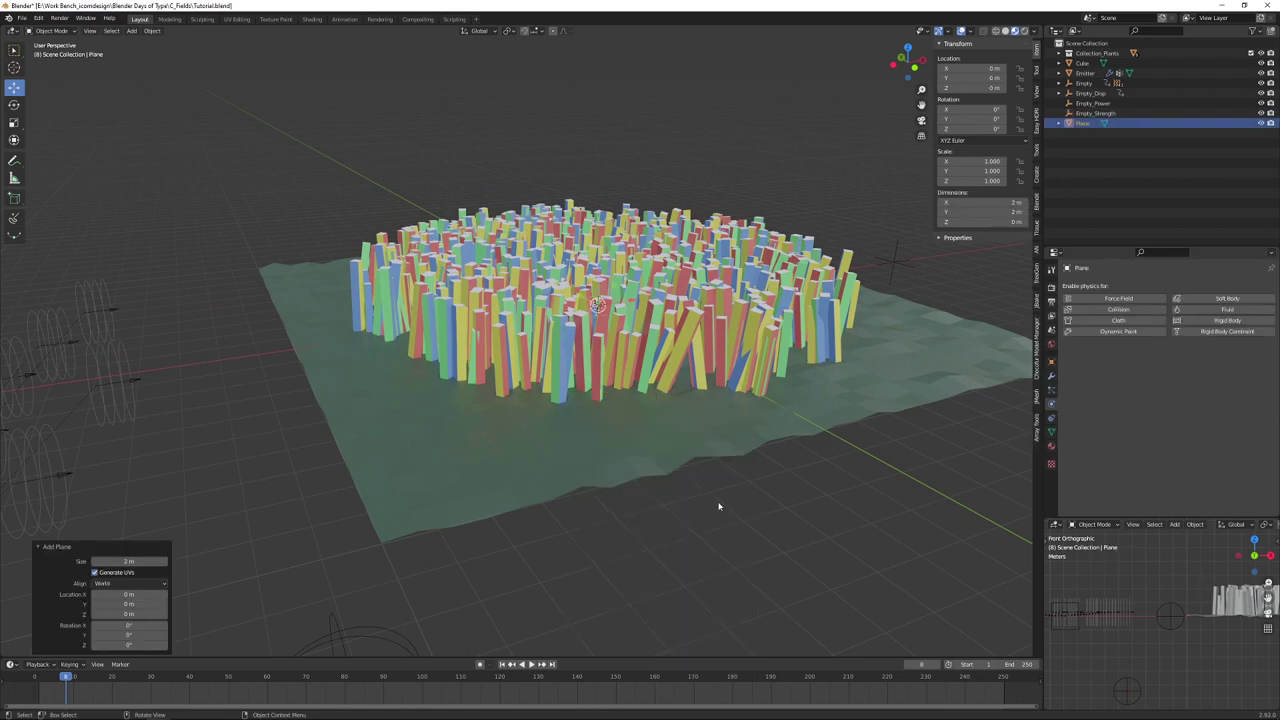
key("s")
type("10")
key("Return")
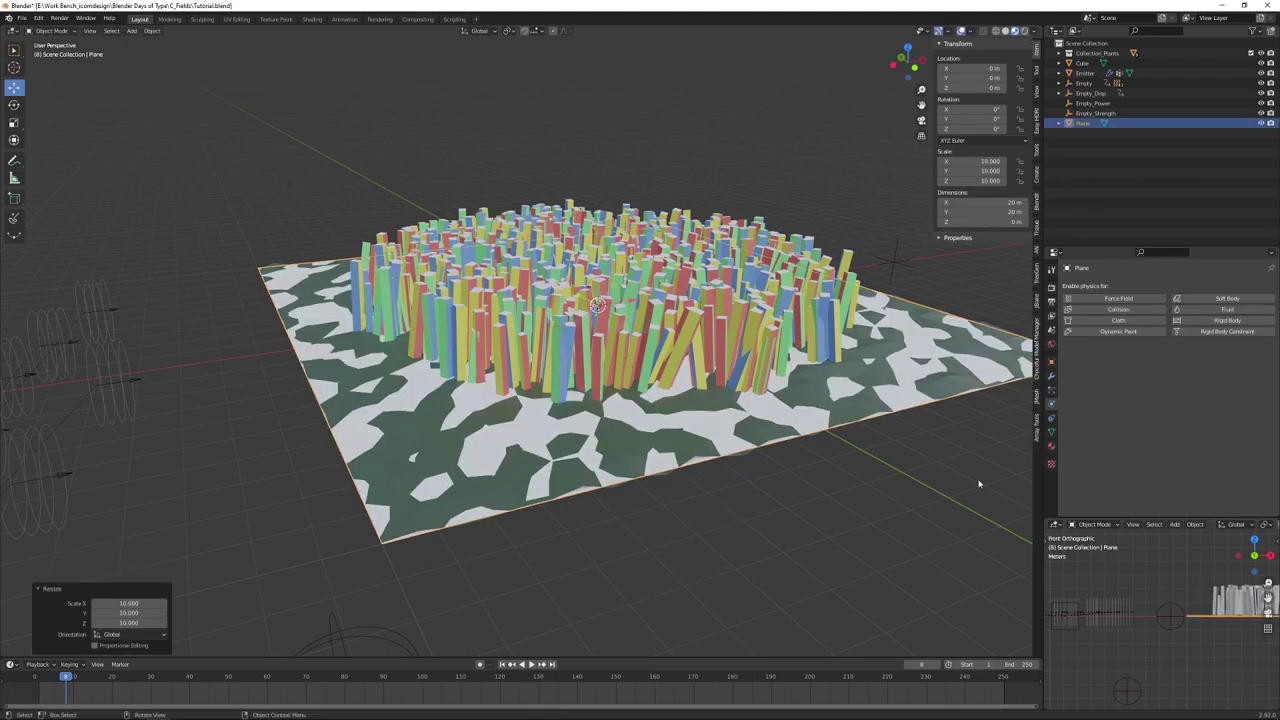
Step: Give the plane a new material with a near-black base color
left_click(1051, 447)
left_click(1156, 331)
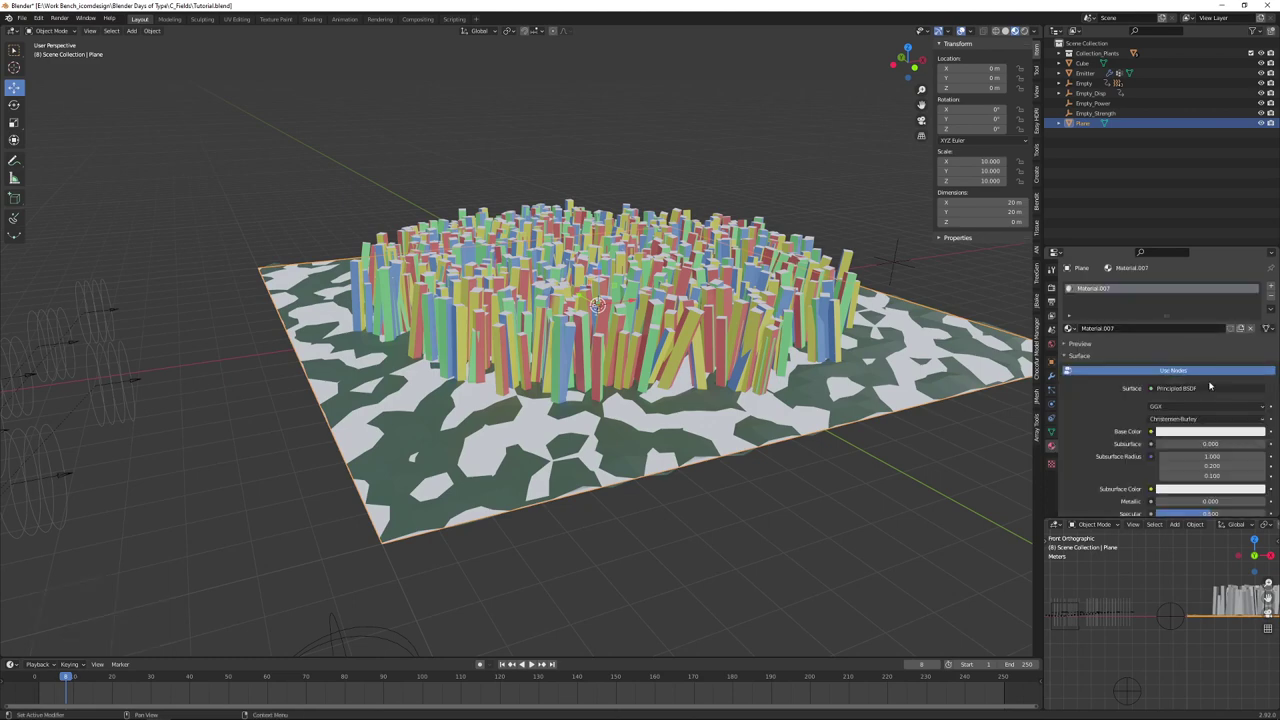
scroll(1209, 413, "down", 1)
left_click(1205, 391)
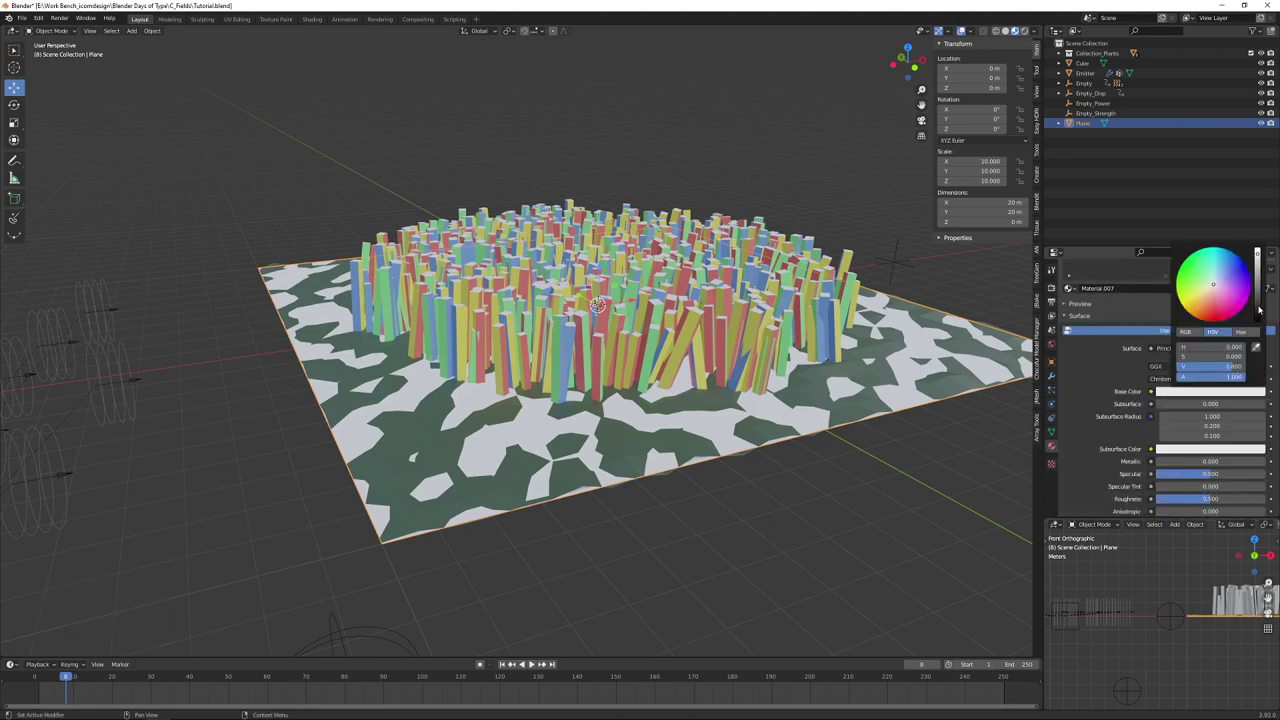
left_click(1258, 312)
scroll(1193, 487, "down", 1)
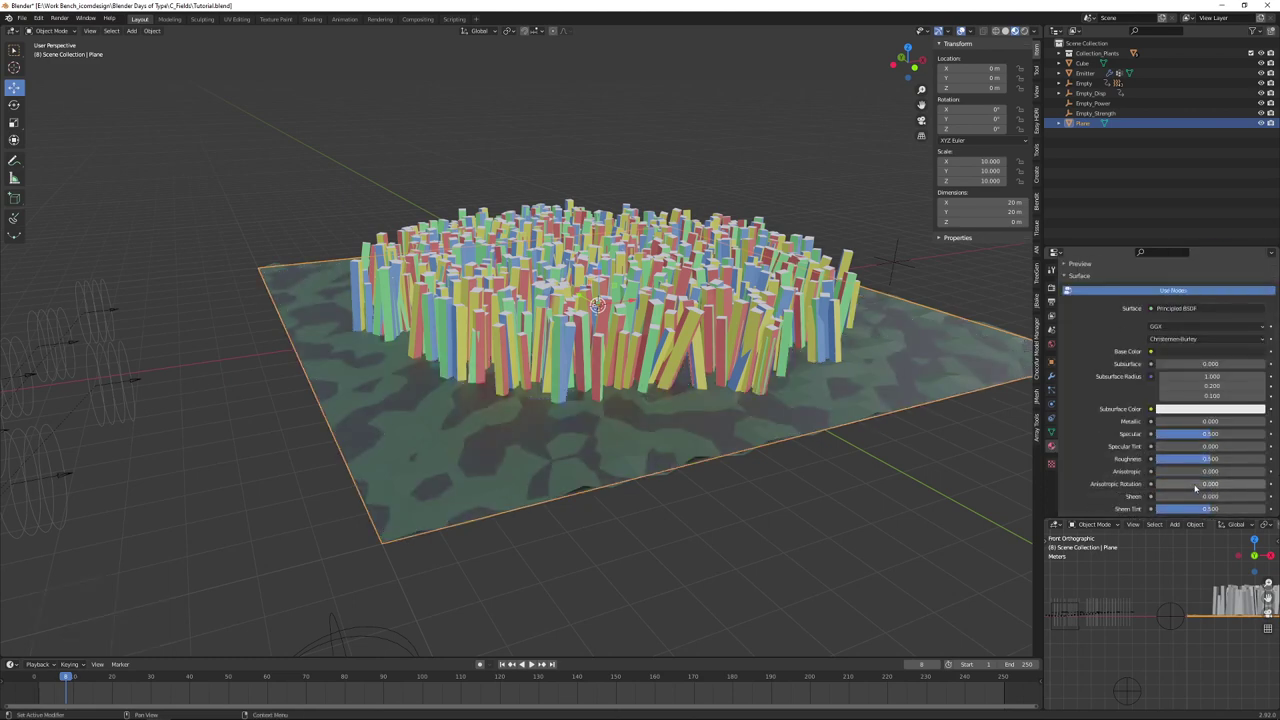
Step: Turn off Show Emitter in the emitter's particle viewport display so its surface is hidden, and deselect it
left_click(873, 380)
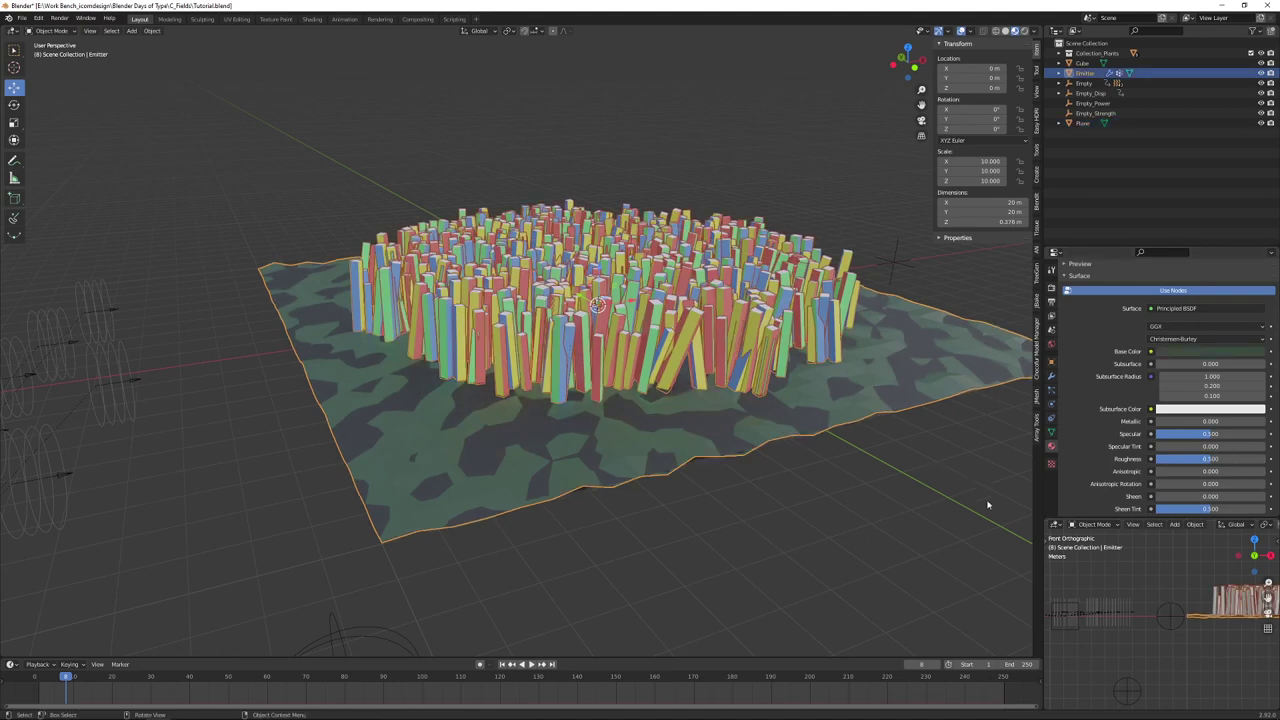
left_click(1052, 390)
scroll(1177, 422, "down", 10)
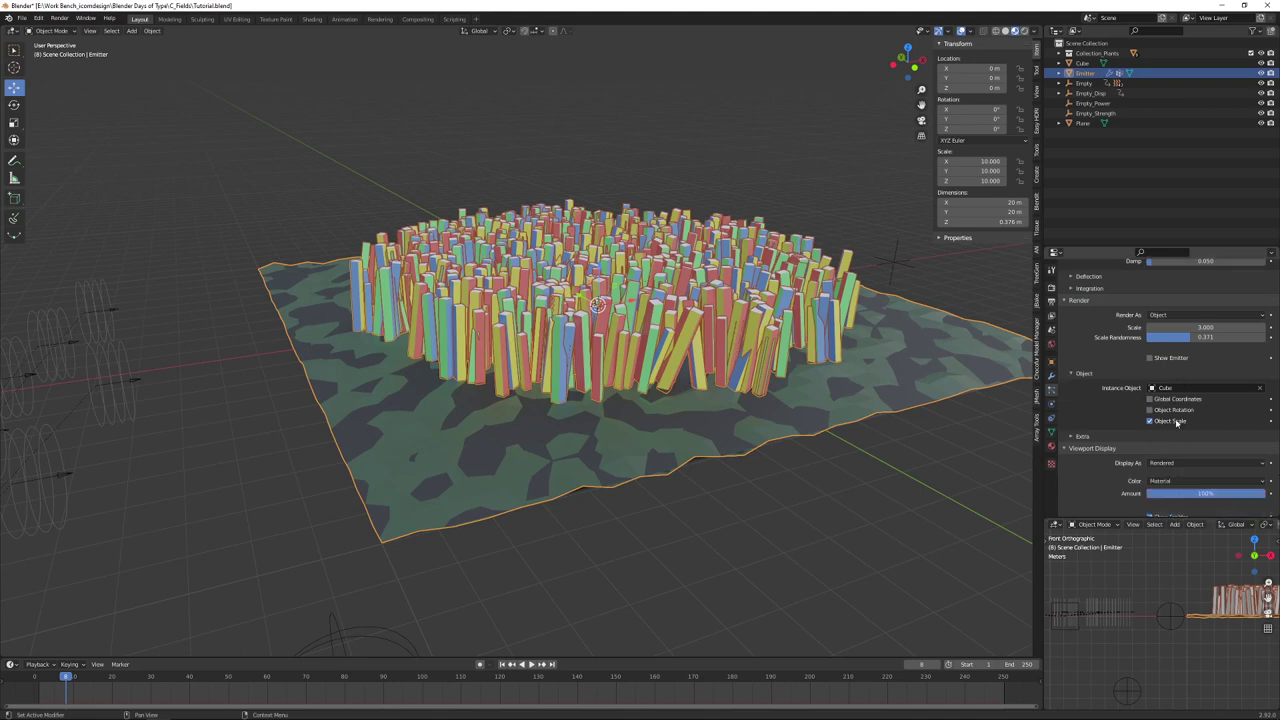
scroll(1177, 422, "down", 2)
scroll(1172, 422, "up", 2)
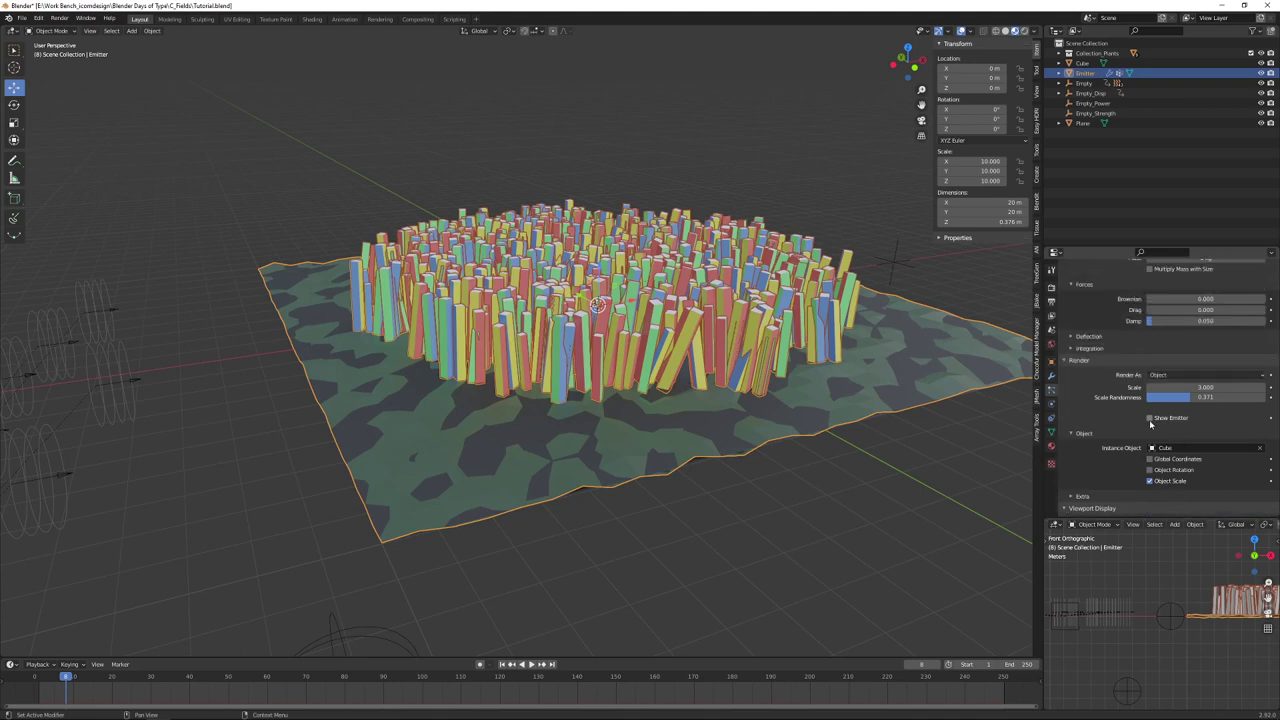
left_click(1150, 478)
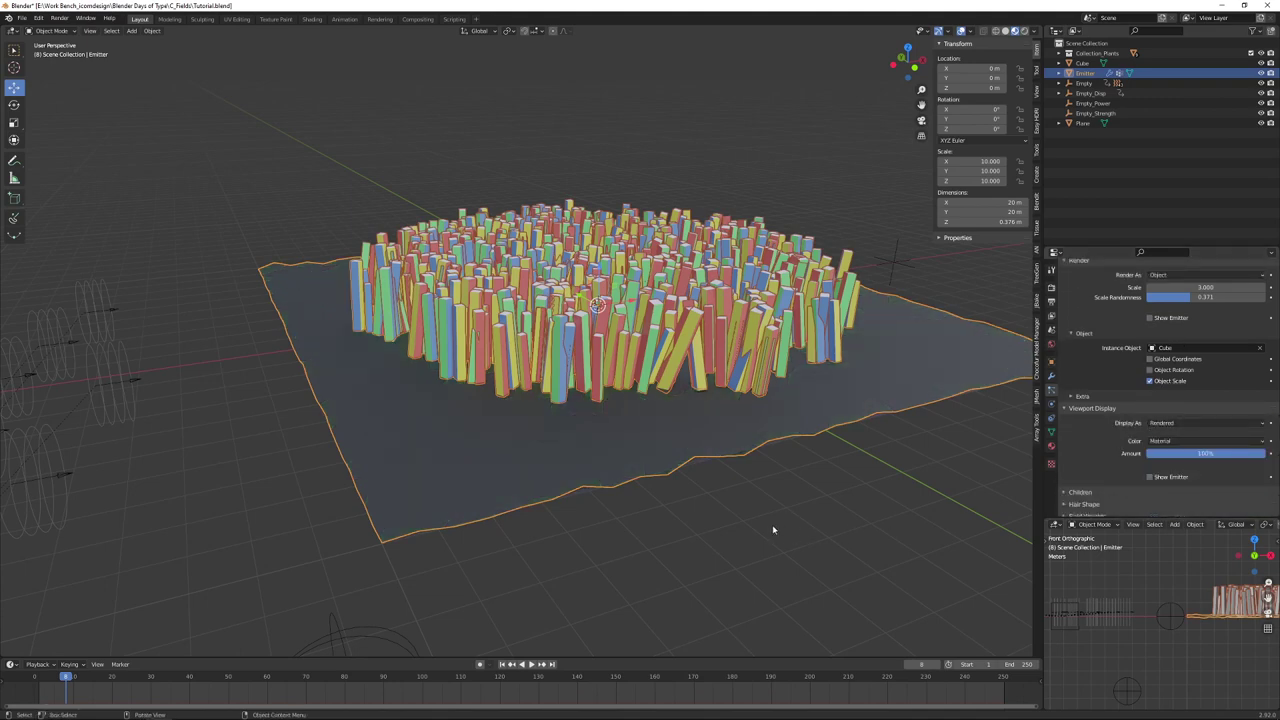
left_click(773, 525)
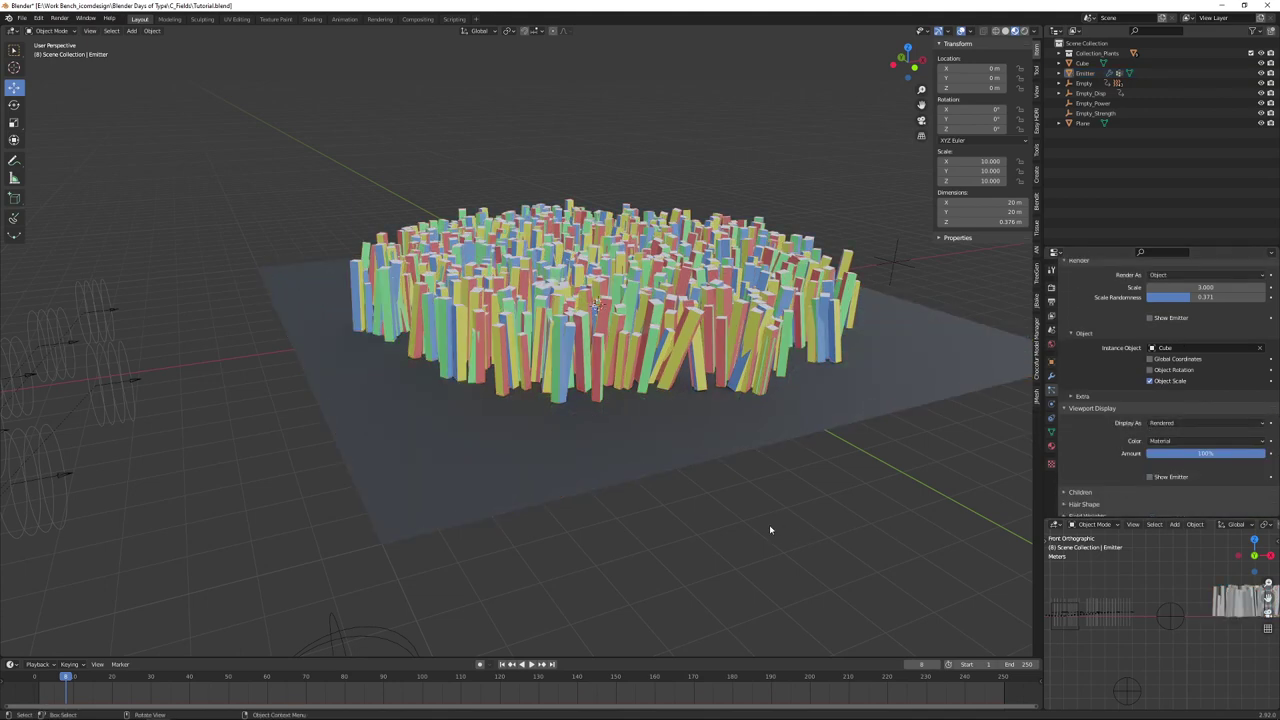
Step: Move the ground plane about 0.13 m along Z and deselect it
left_click(685, 416)
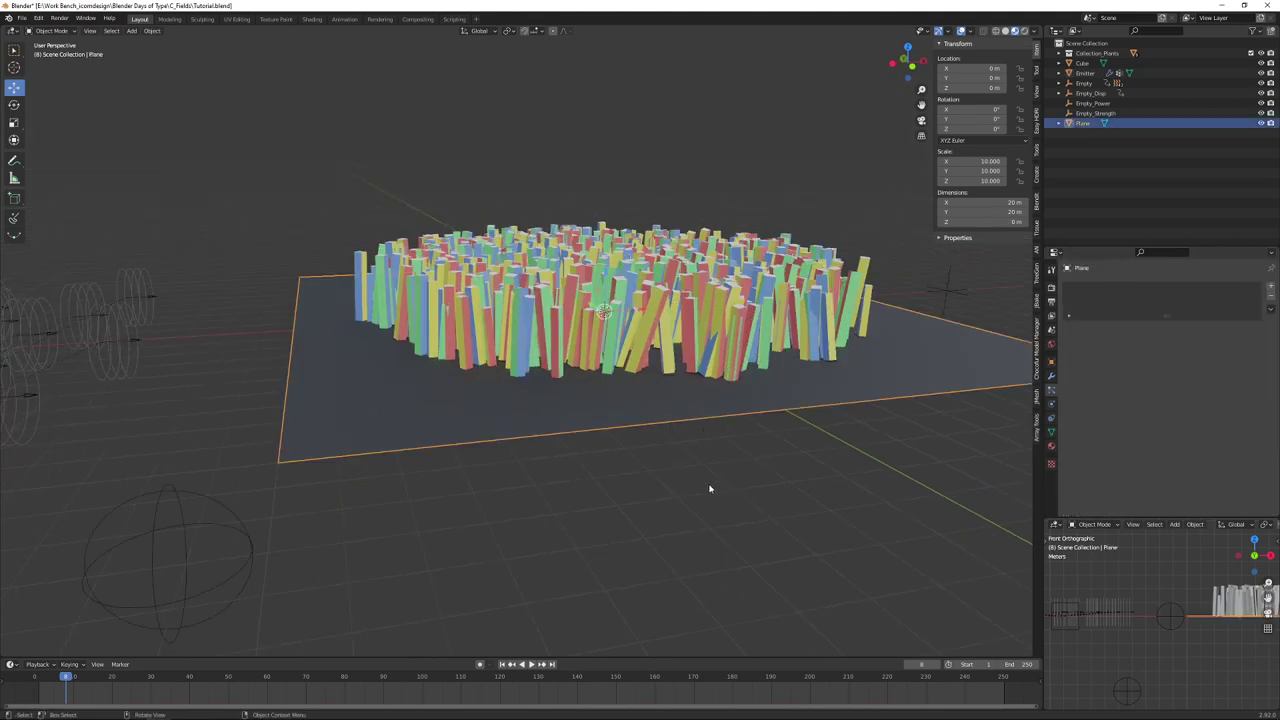
key("g")
key("z")
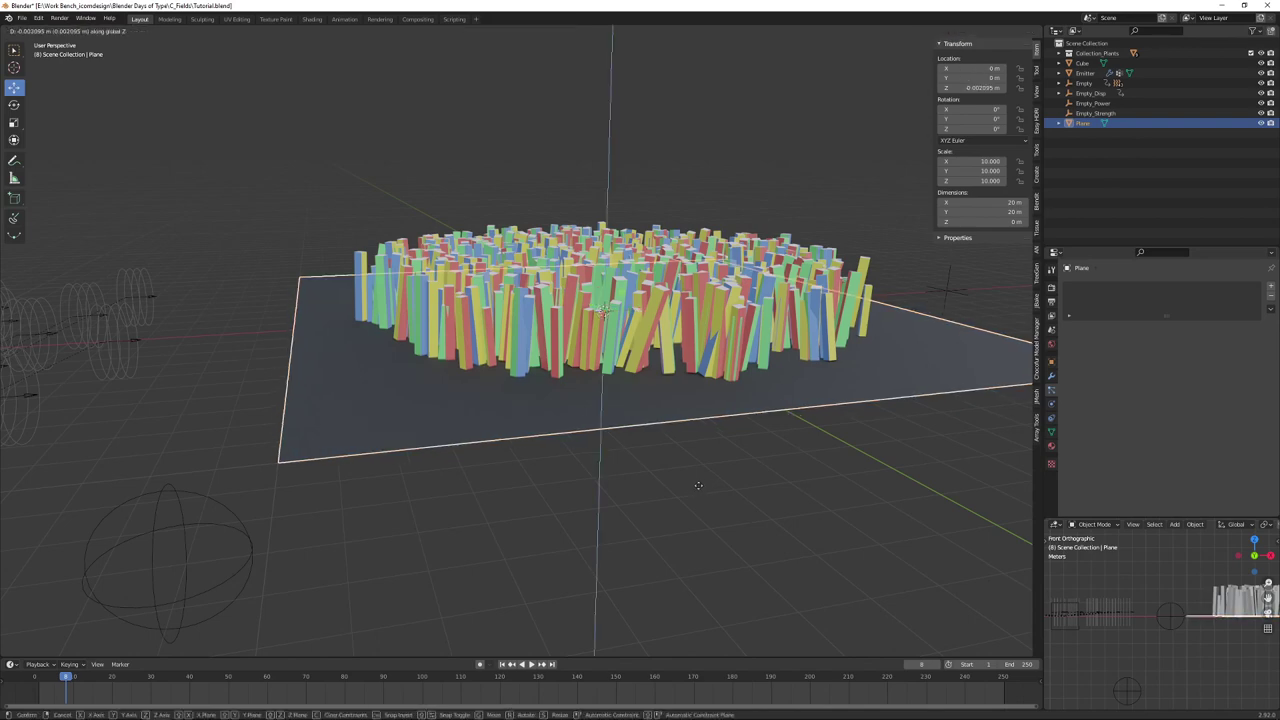
left_click(698, 486)
left_click(748, 497)
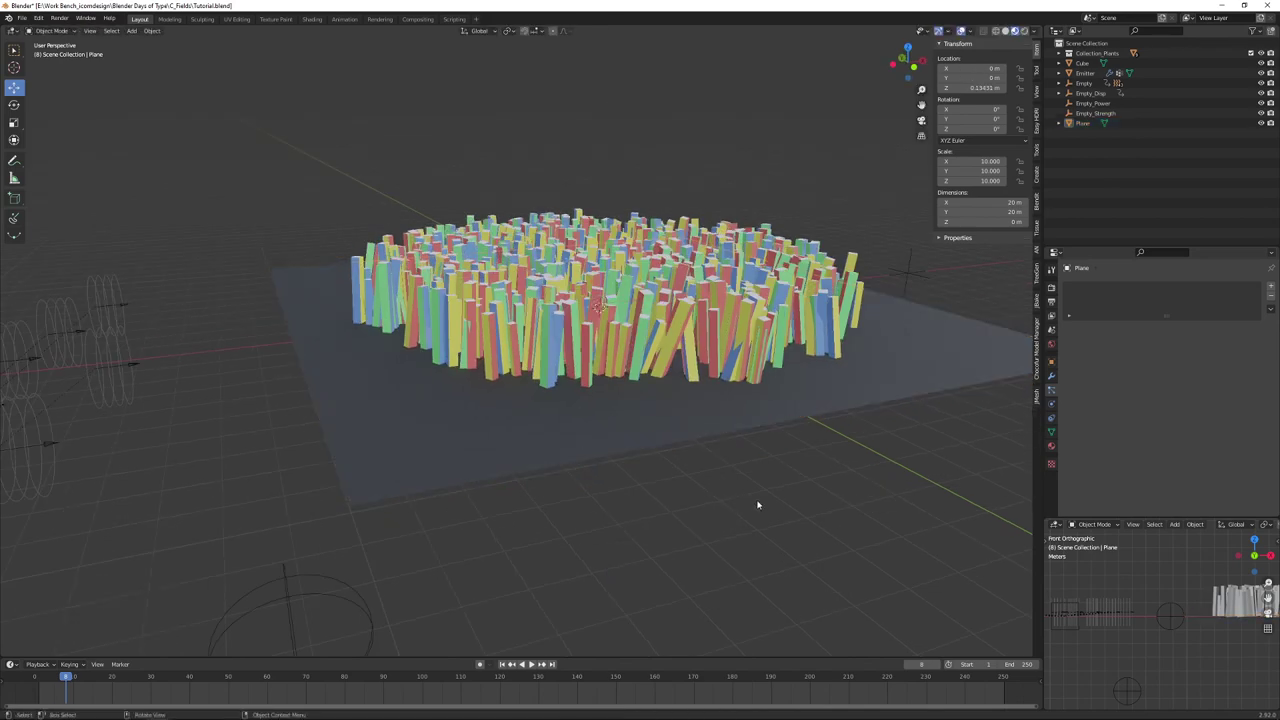
Step: Play and stop the animation to examine the colored blocks bending above the ground plane
scroll(790, 520, "up", 5)
key("space")
scroll(790, 548, "down", 3)
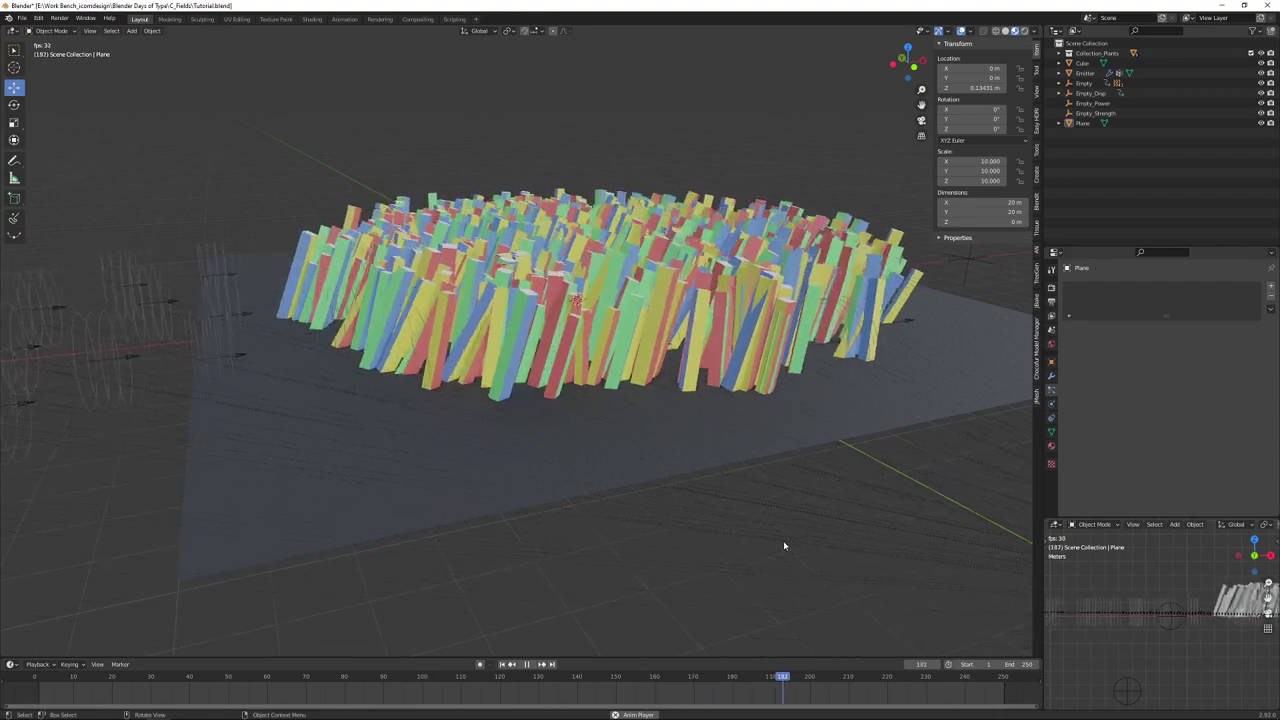
scroll(749, 540, "up", 2)
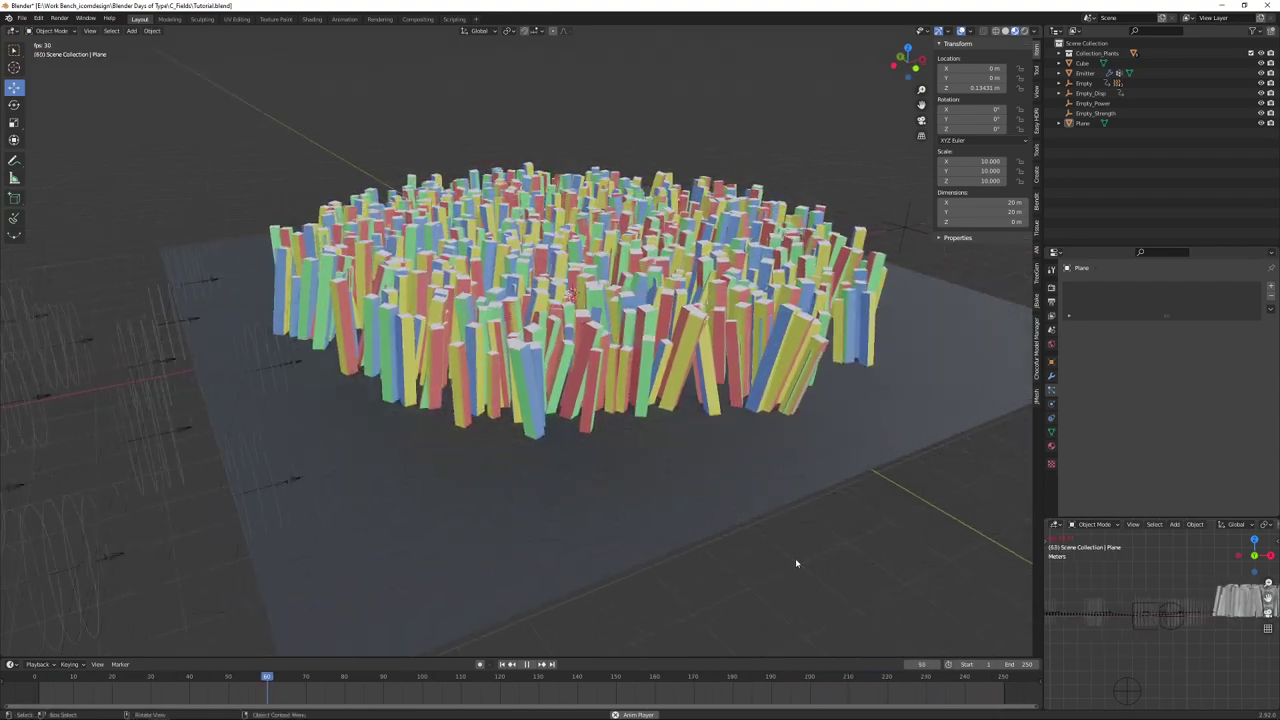
key("space")
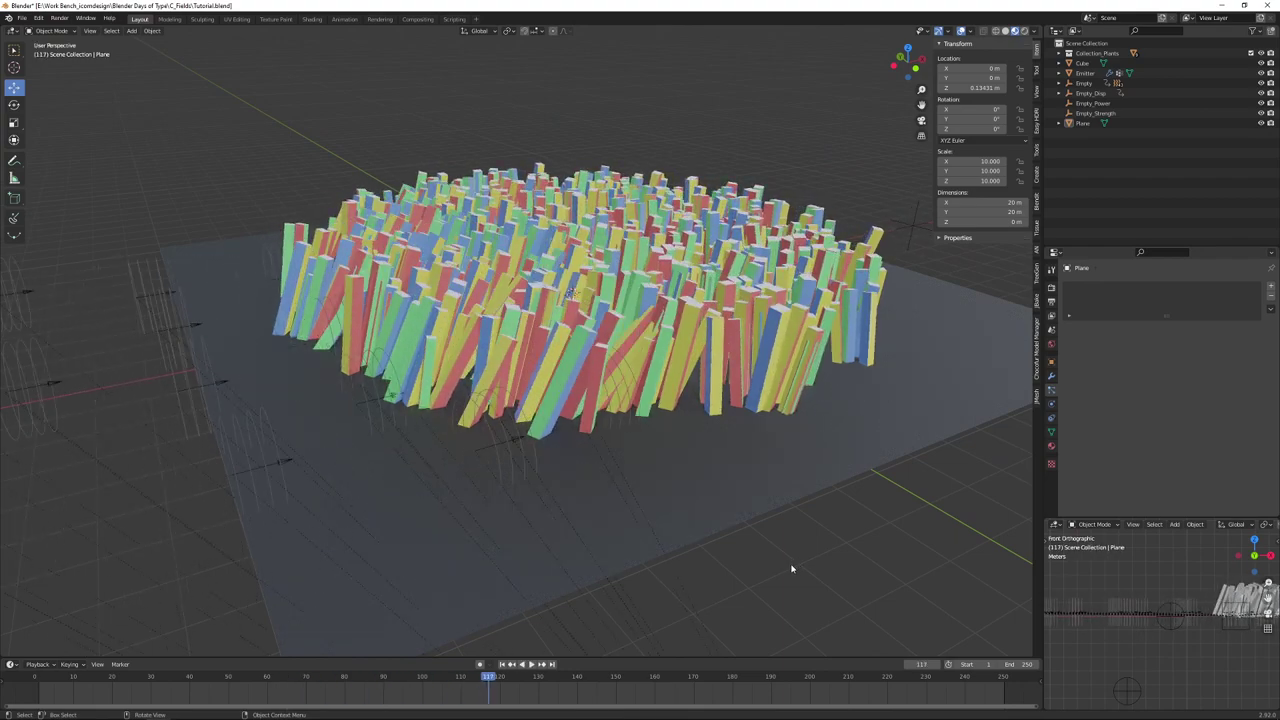
key("space")
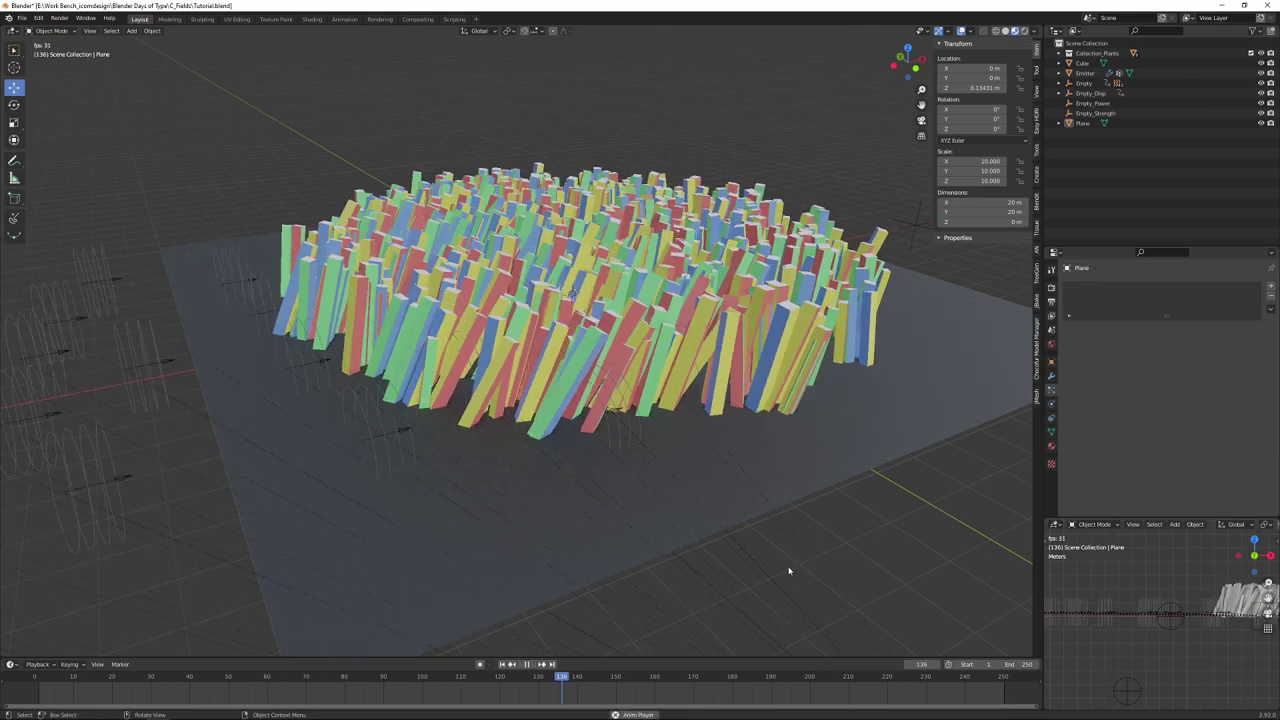
key("space")
Step: Set the emitter's particles to render as a Collection using Collection_Plants as the instance collection, and deselect the emitter
left_click(787, 338)
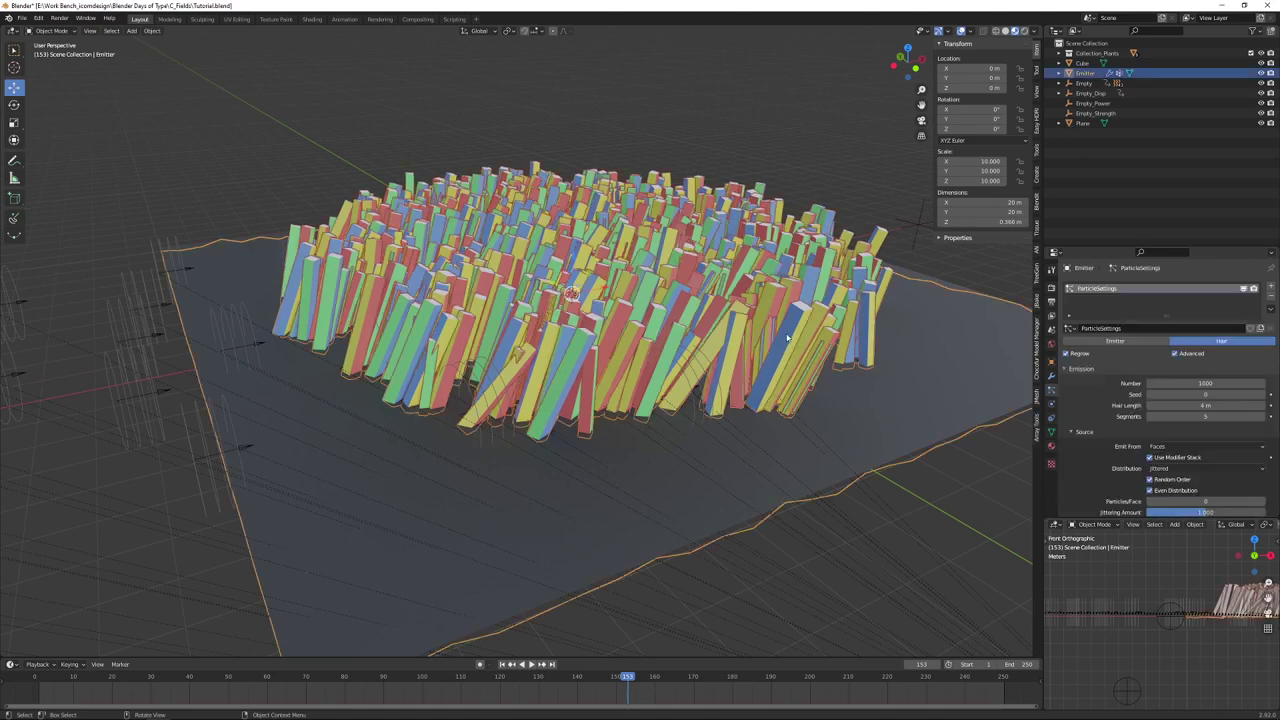
scroll(1108, 433, "down", 12)
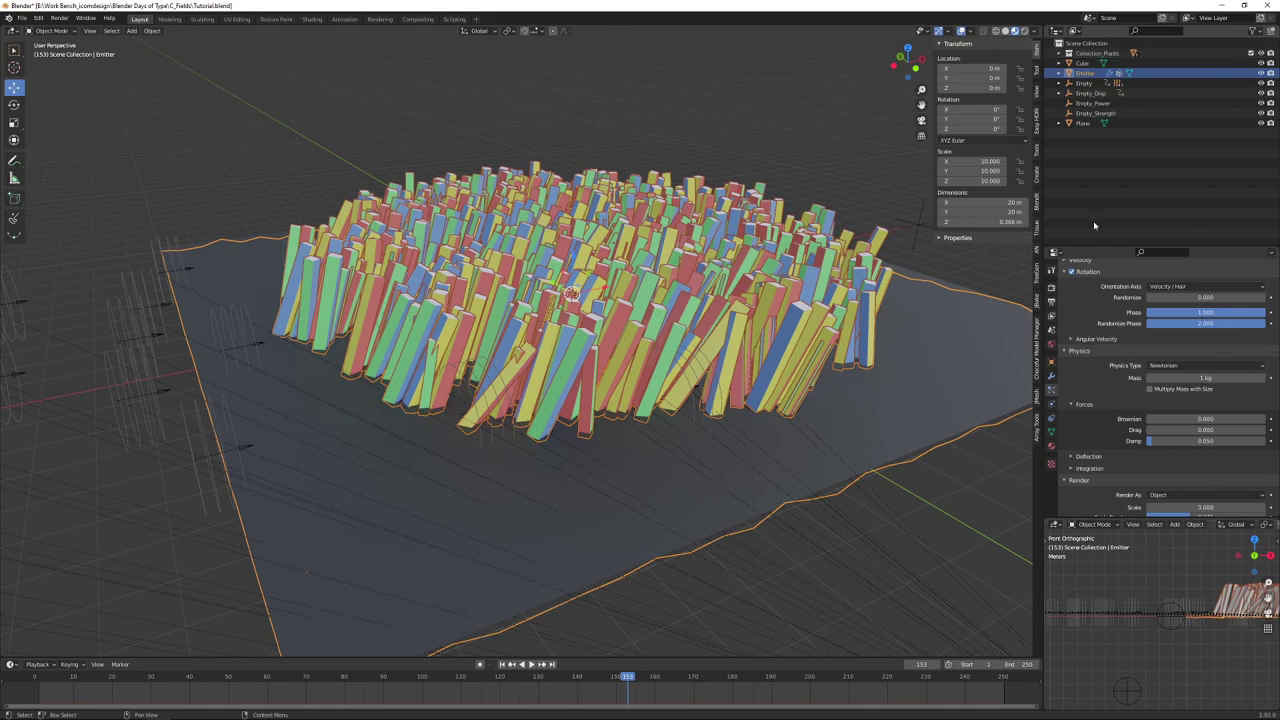
scroll(1093, 424, "down", 5)
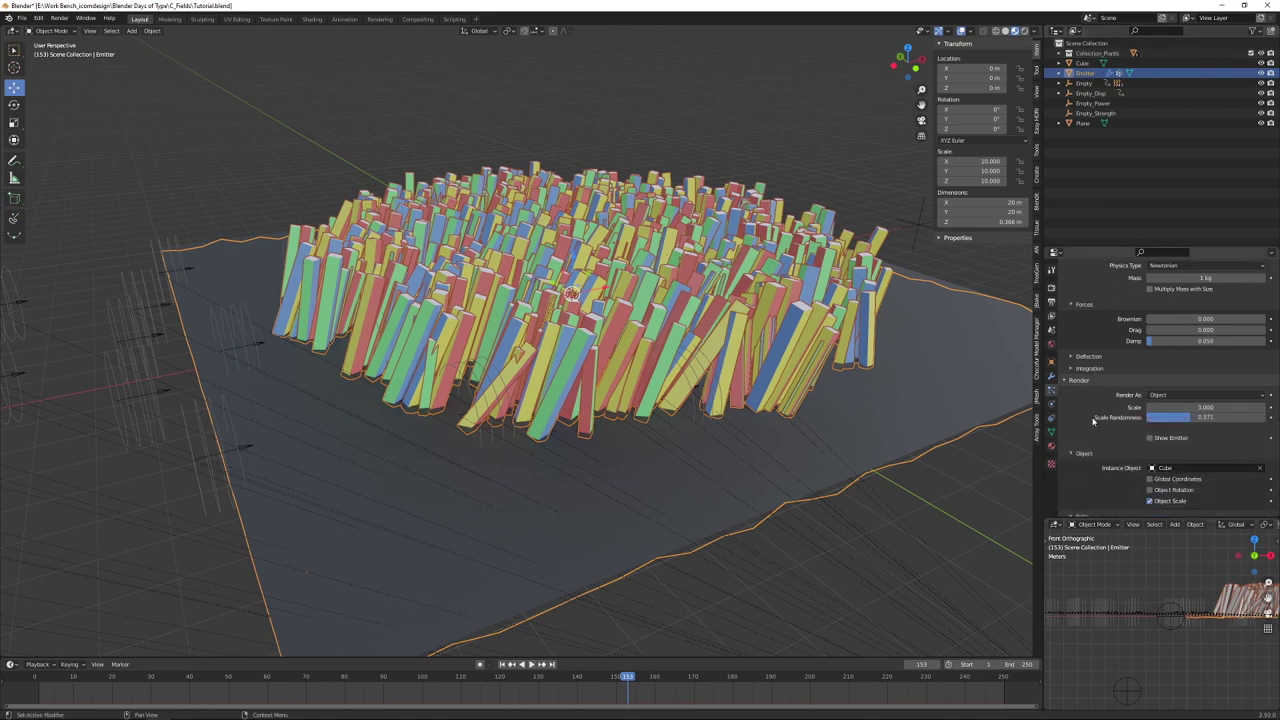
left_click(1196, 397)
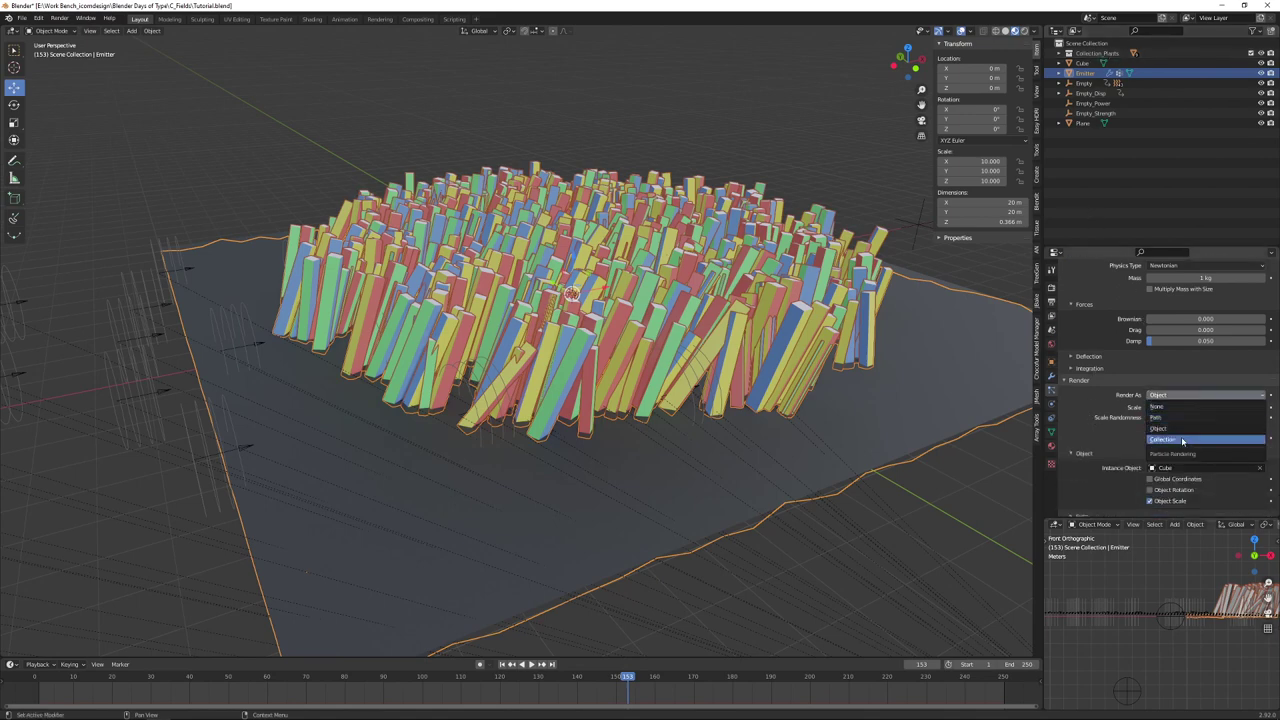
left_click(1183, 438)
left_click(1205, 468)
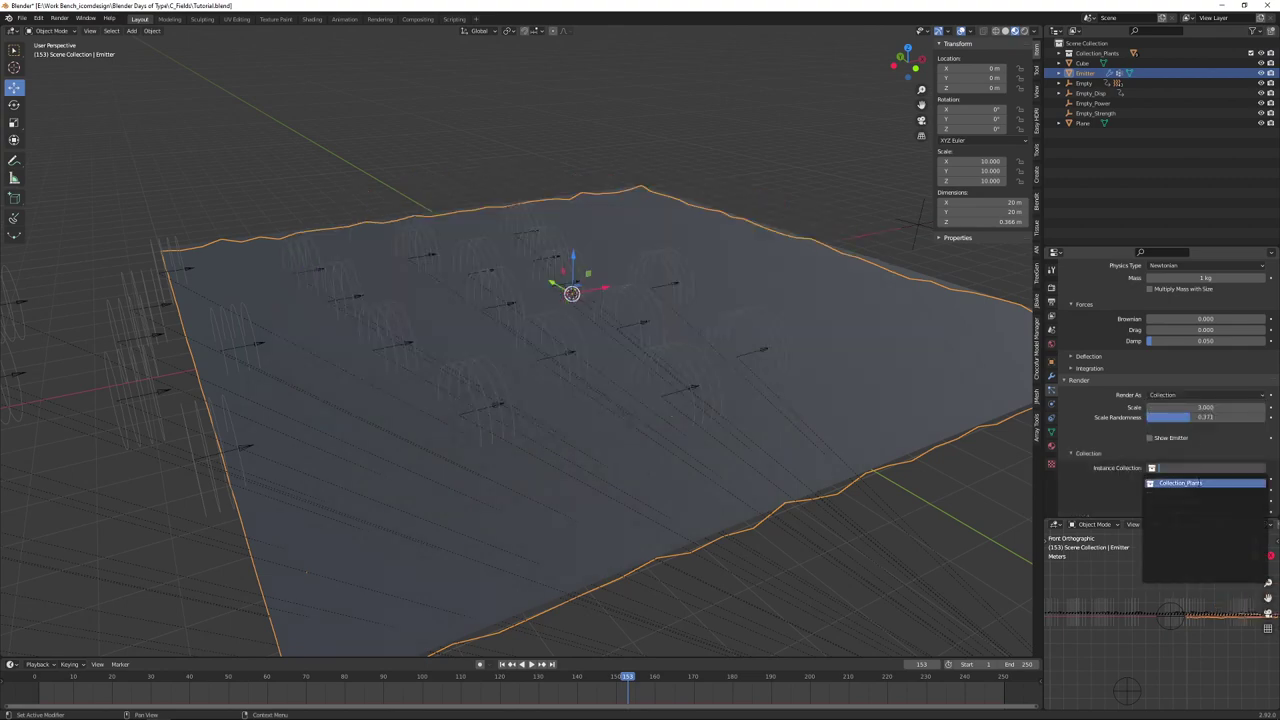
left_click(1200, 483)
left_click(872, 551)
Step: Preview the grass animation briefly, stop it, and open the render's Ambient Occlusion settings
key("space")
key("space")
left_click(1051, 288)
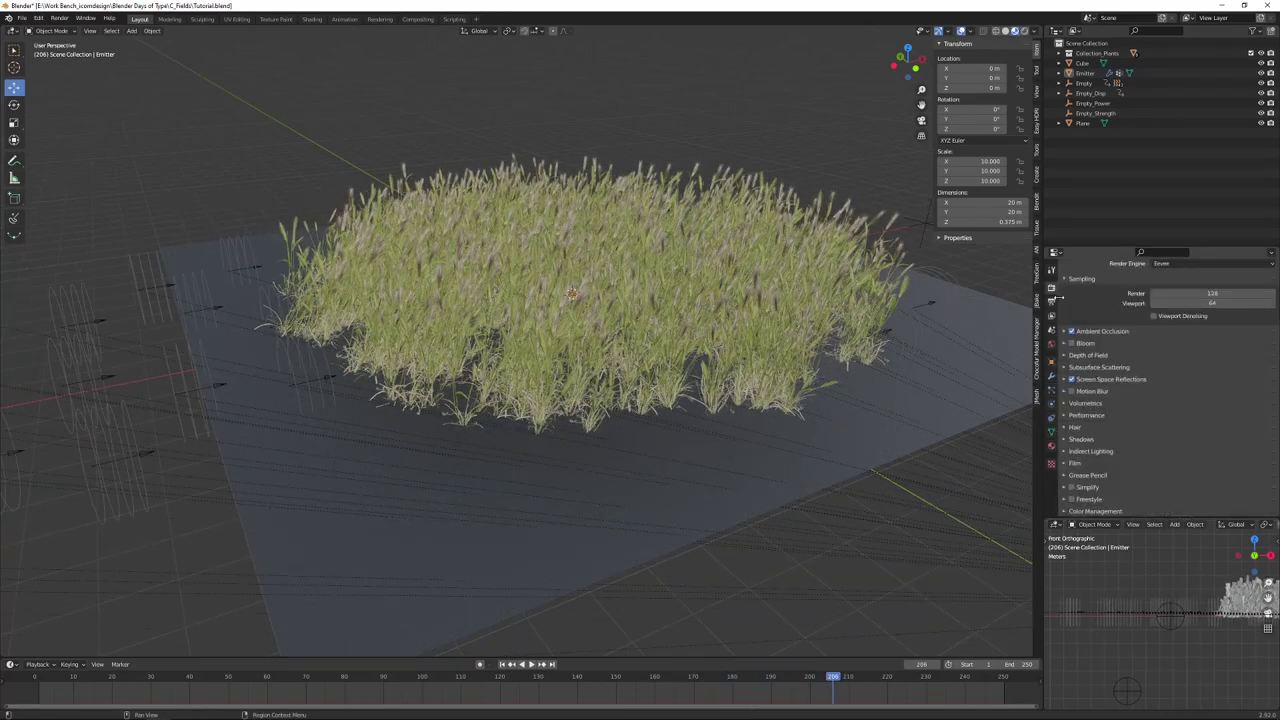
left_click(1087, 333)
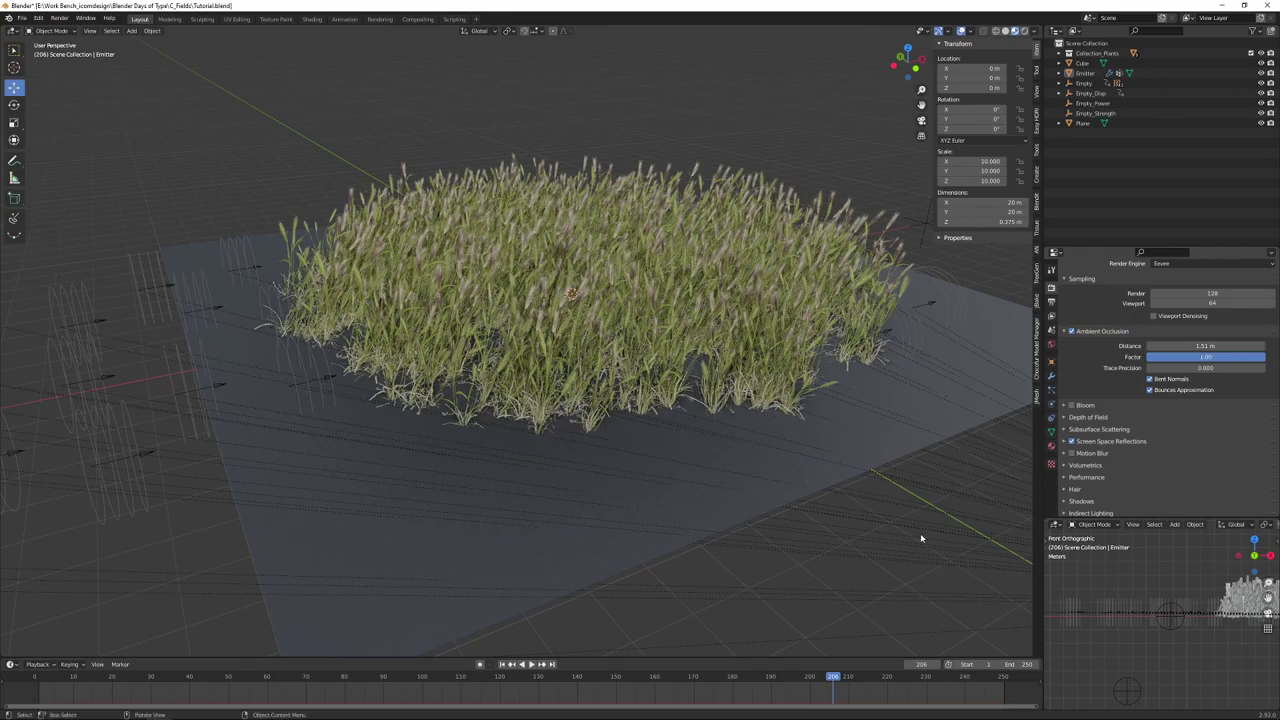
Step: Play the animation and examine the grass swaying in the wind from several angles and distances
key("space")
middle_click_drag(834, 553, 789, 531)
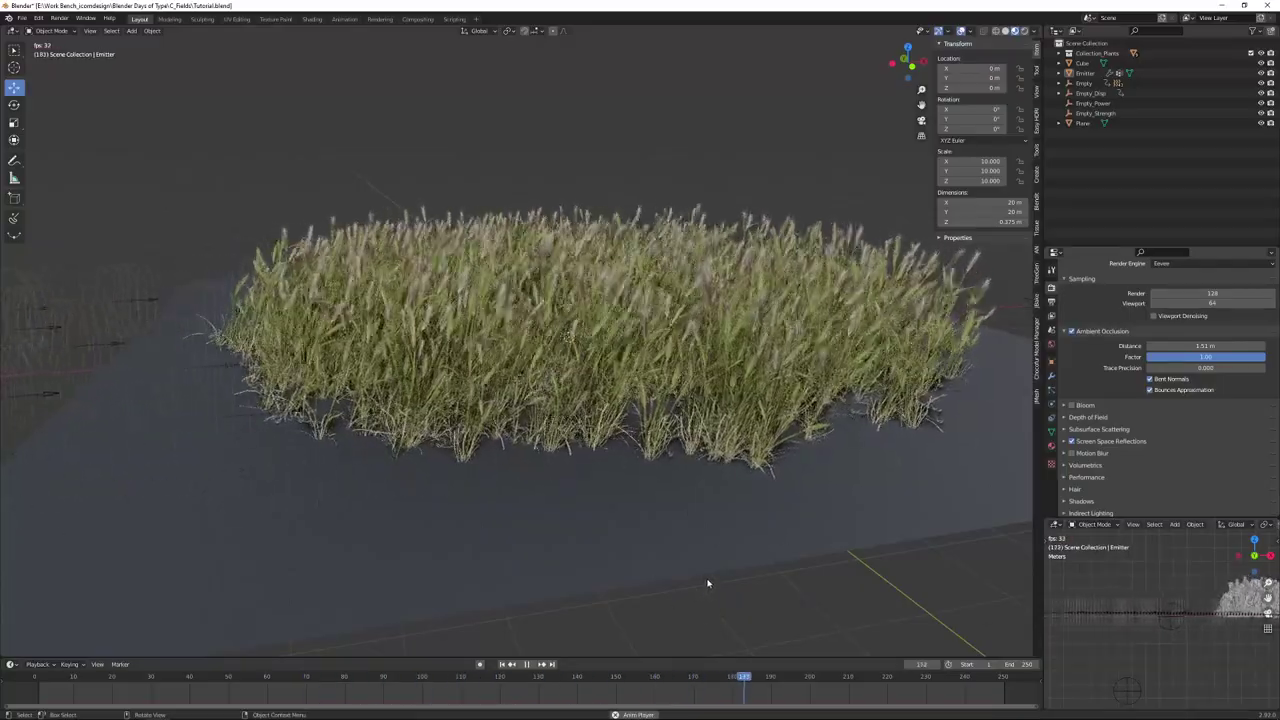
middle_click_drag(632, 495, 697, 503)
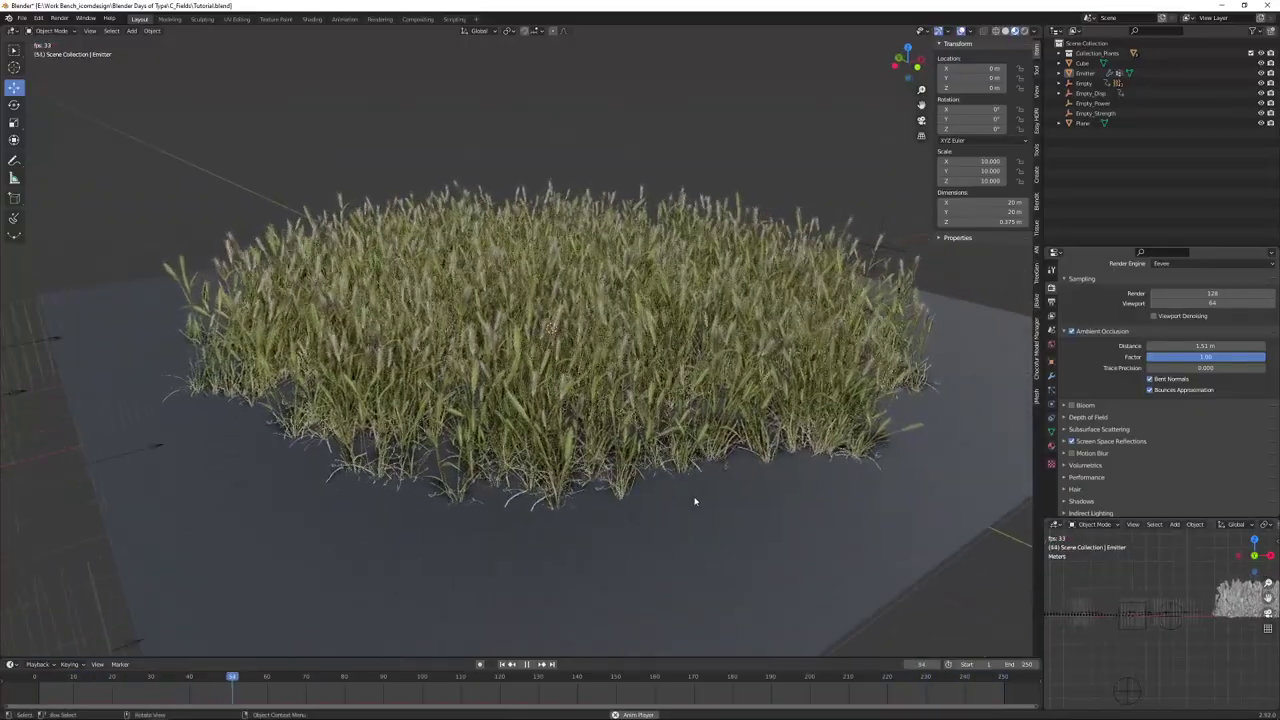
scroll(695, 501, "down", 2)
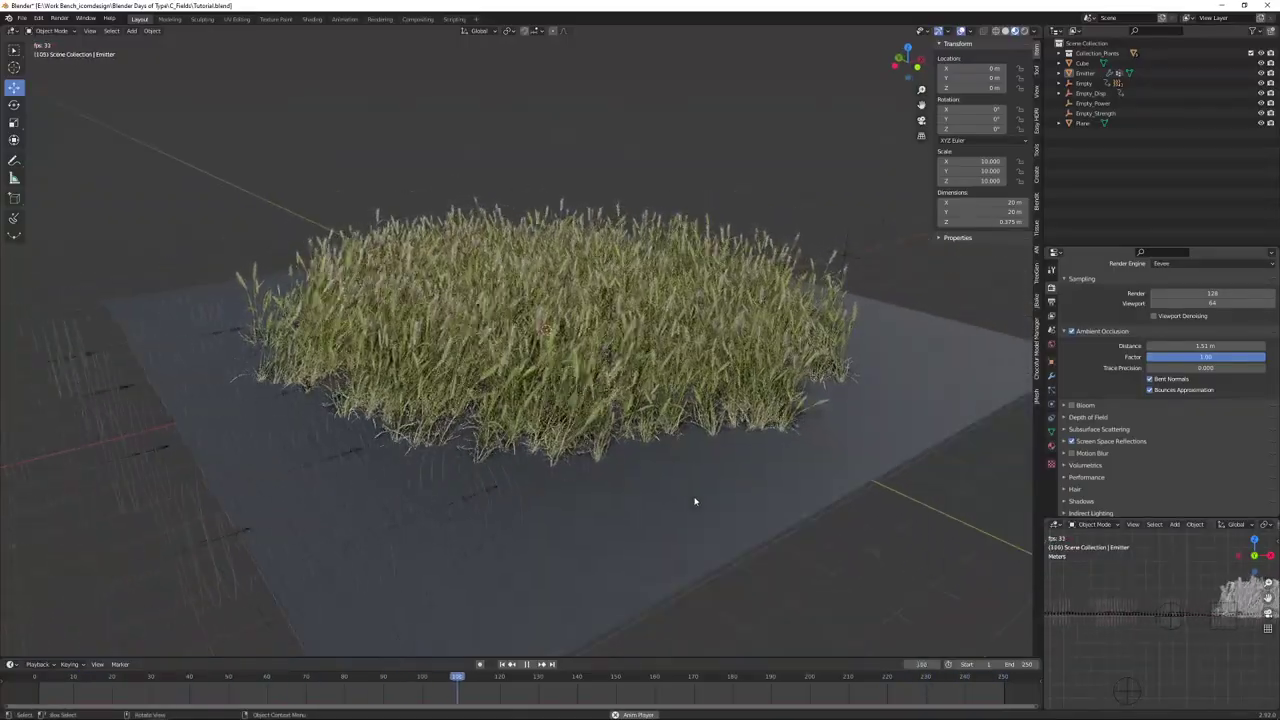